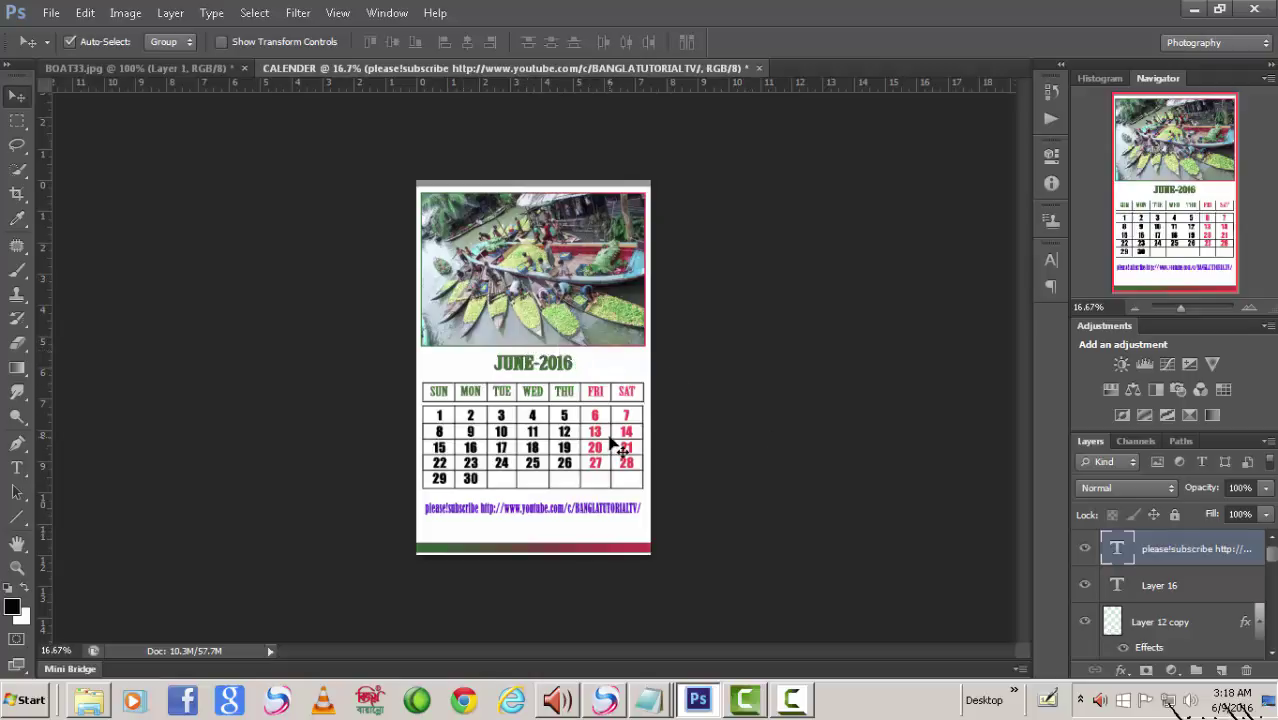
Zoom in to inspect the finished June 2016 calendar, zoom back out, and open the File menu.
{"action": "key", "text": "ctrl+plus"}
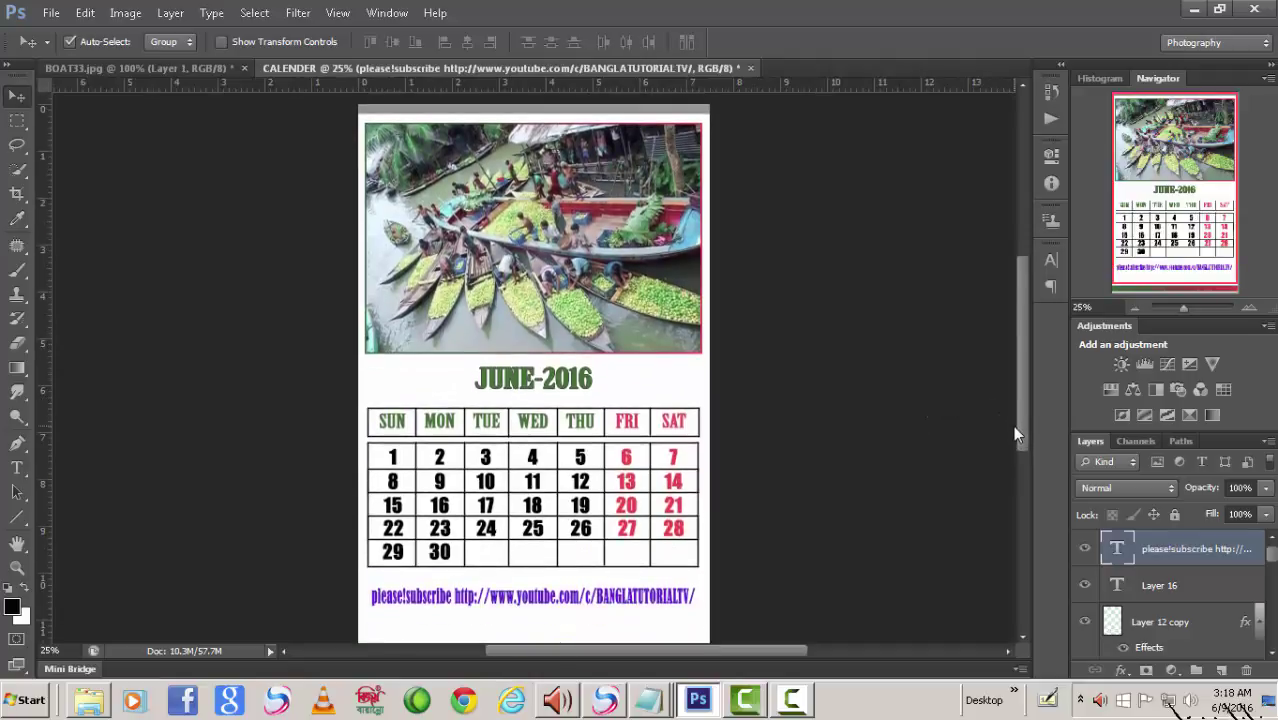
{"action": "left_click_drag", "start_coordinate": [1018, 432], "coordinate": [1012, 429]}
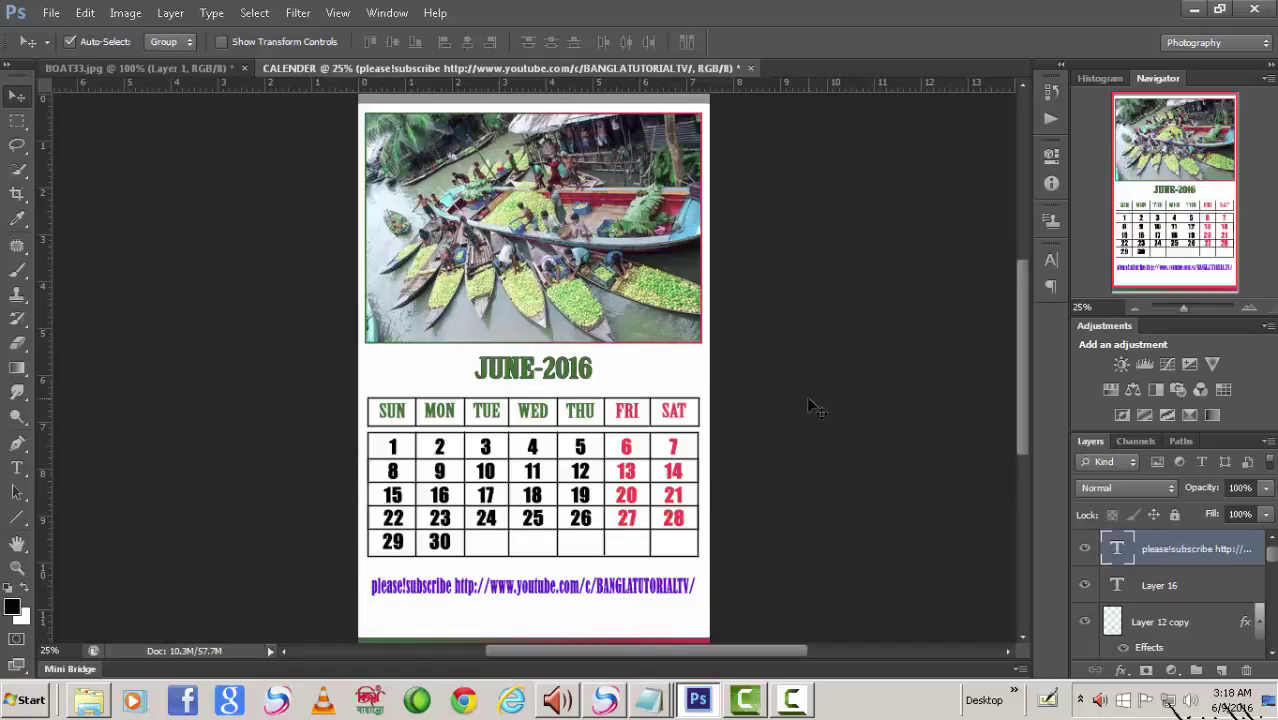
{"action": "key", "text": "ctrl+minus"}
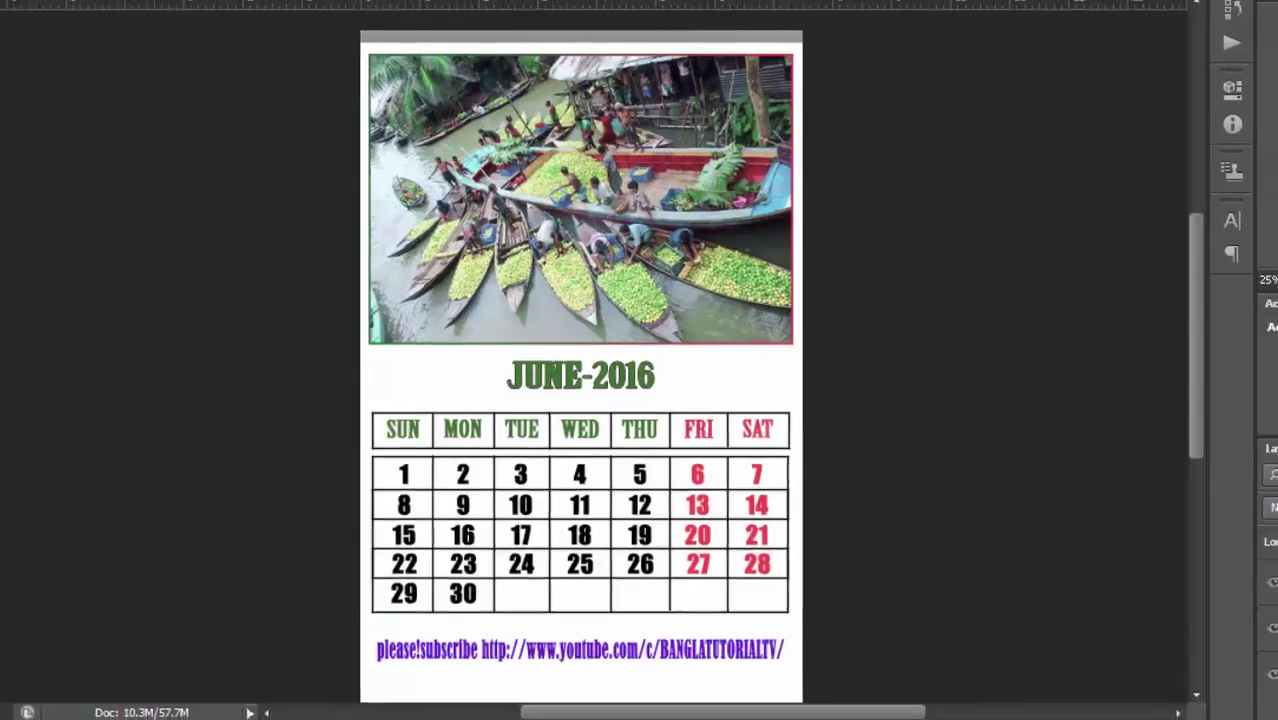
{"action": "left_click", "coordinate": [60, 12]}
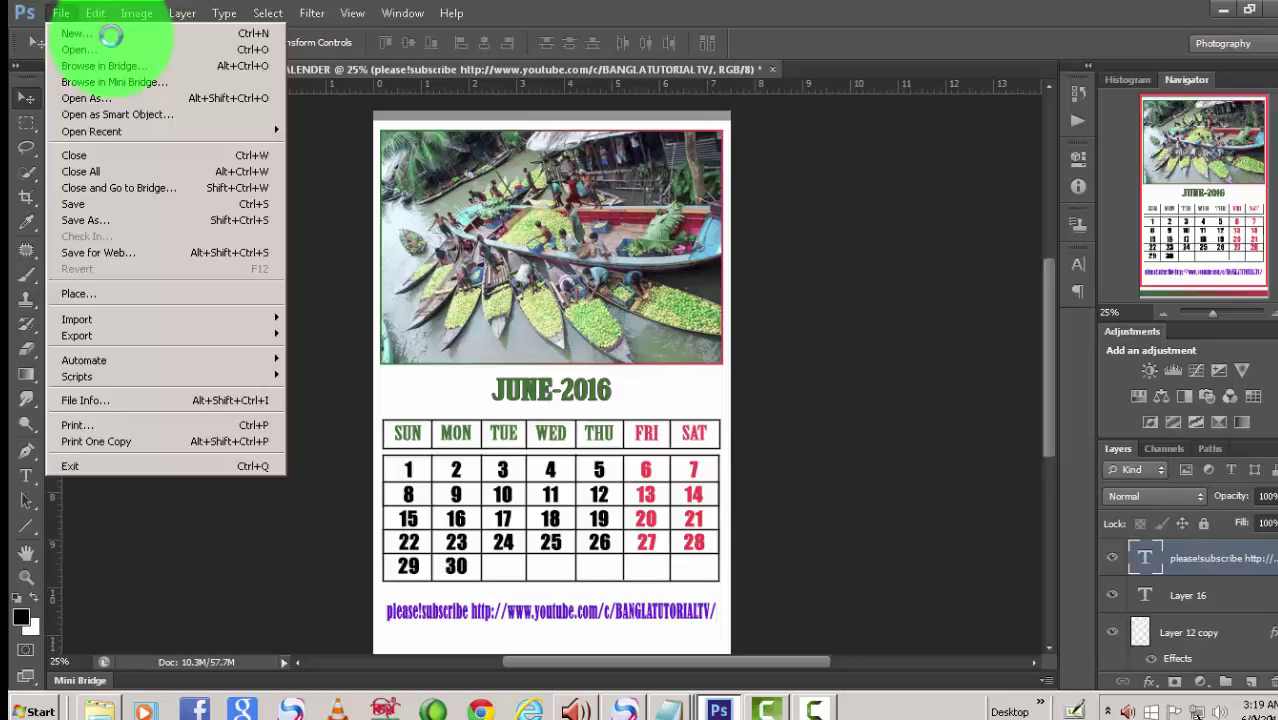
Create a new white 15 × 20 inch, 100 ppi RGB document named CALENDER PAGE.
{"action": "left_click", "coordinate": [80, 34]}
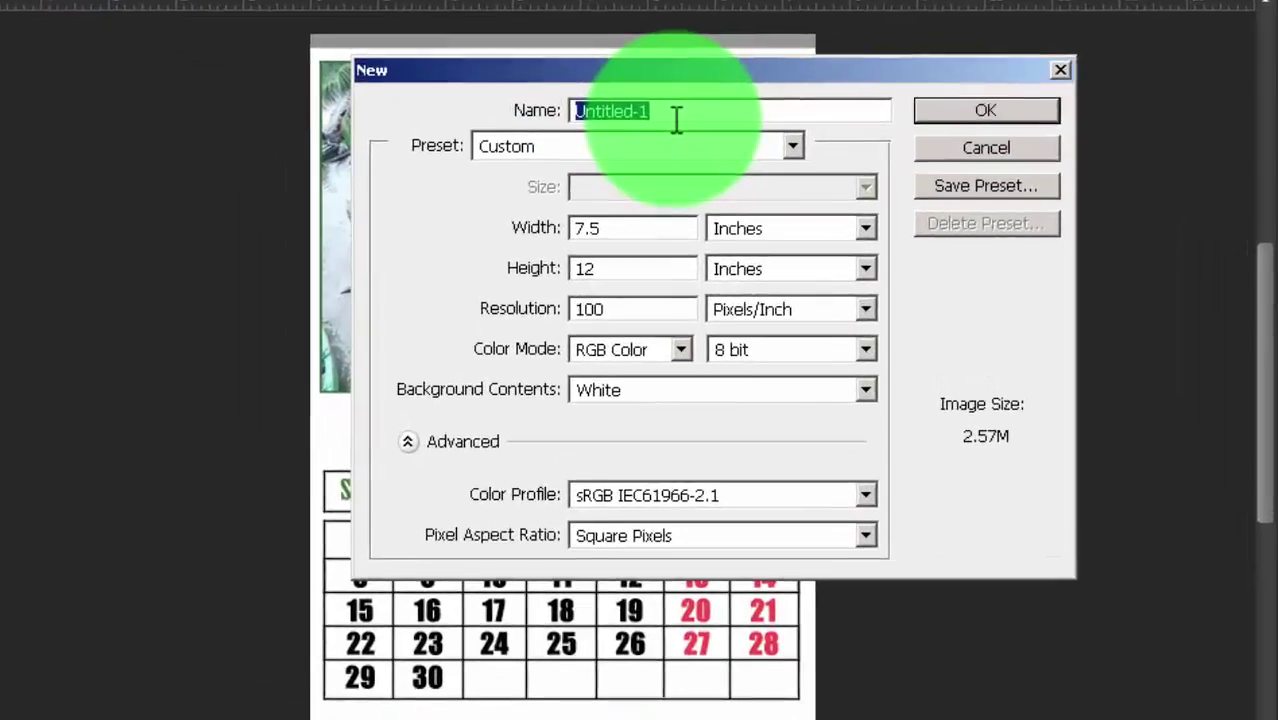
{"action": "type", "text": "C"}
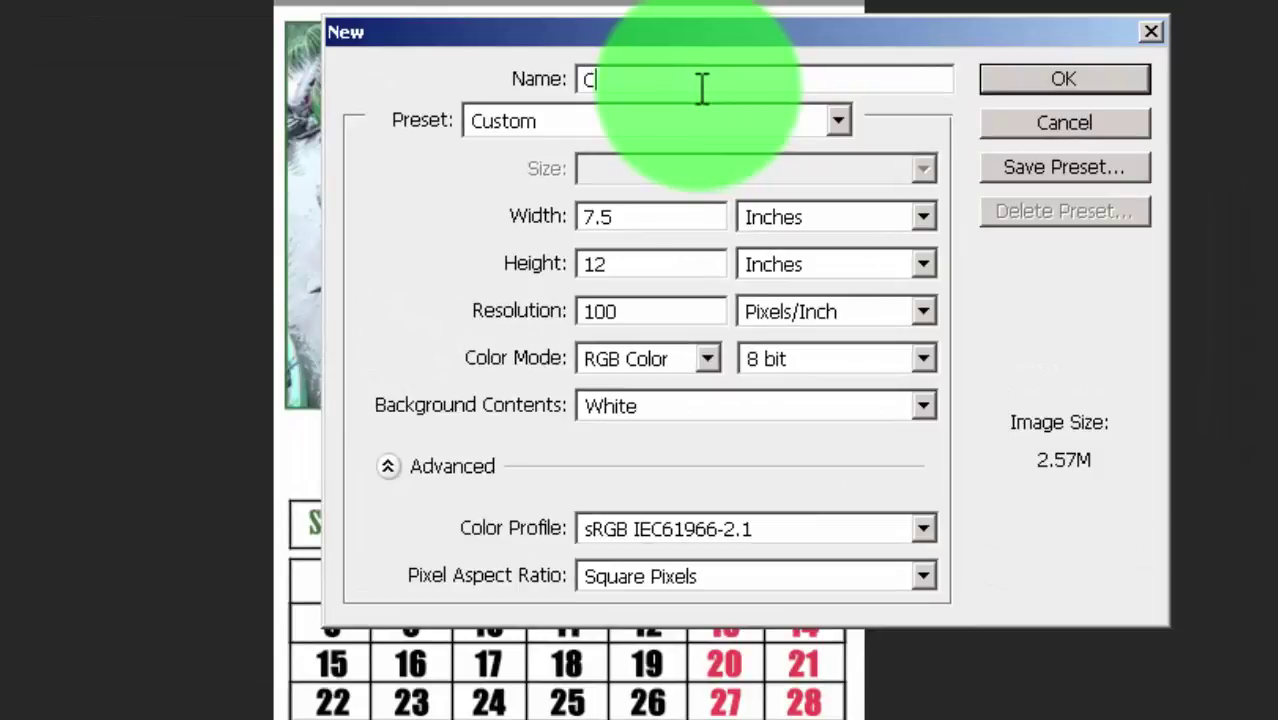
{"action": "type", "text": "AL"}
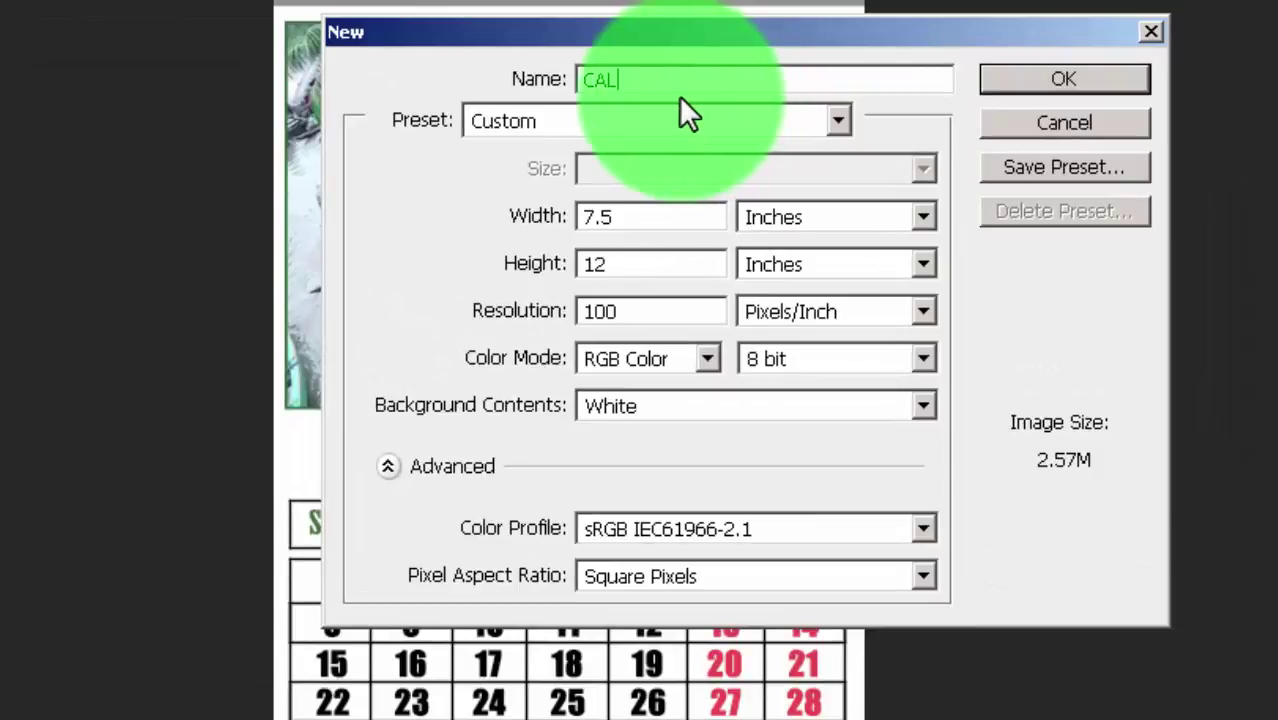
{"action": "type", "text": "END"}
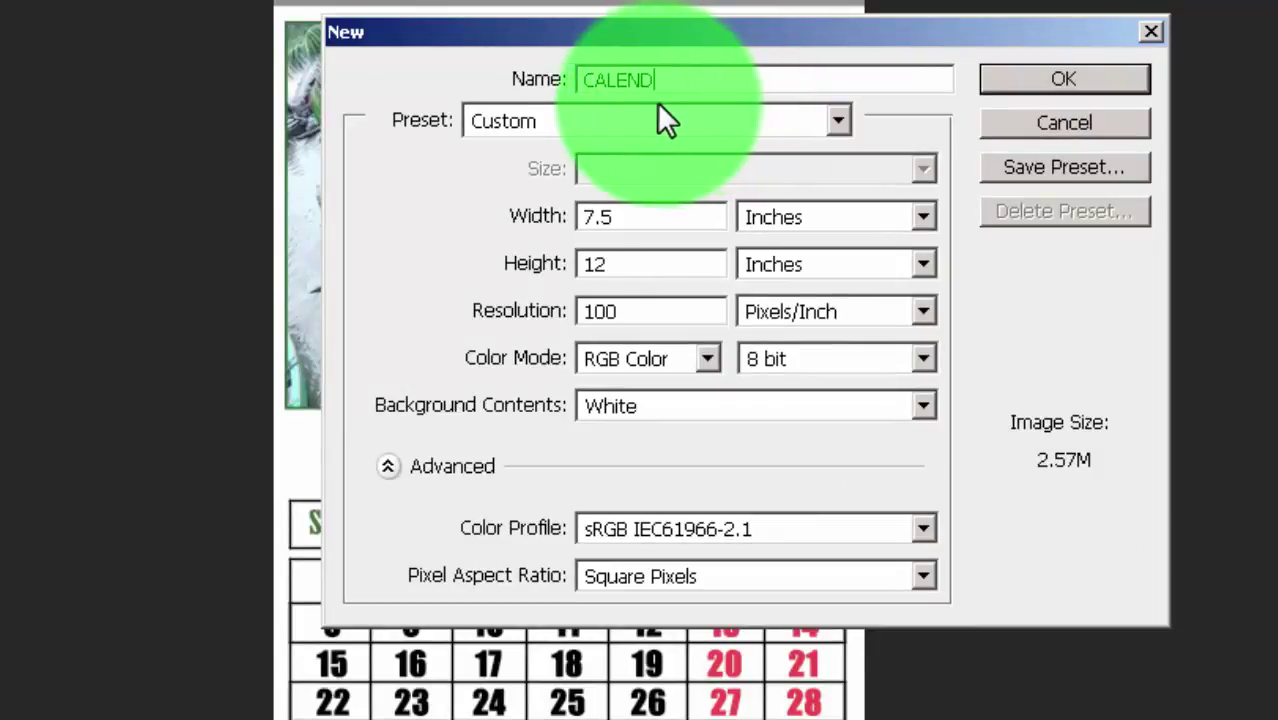
{"action": "type", "text": "W"}
{"action": "key", "text": "BackSpace"}
{"action": "type", "text": "E"}
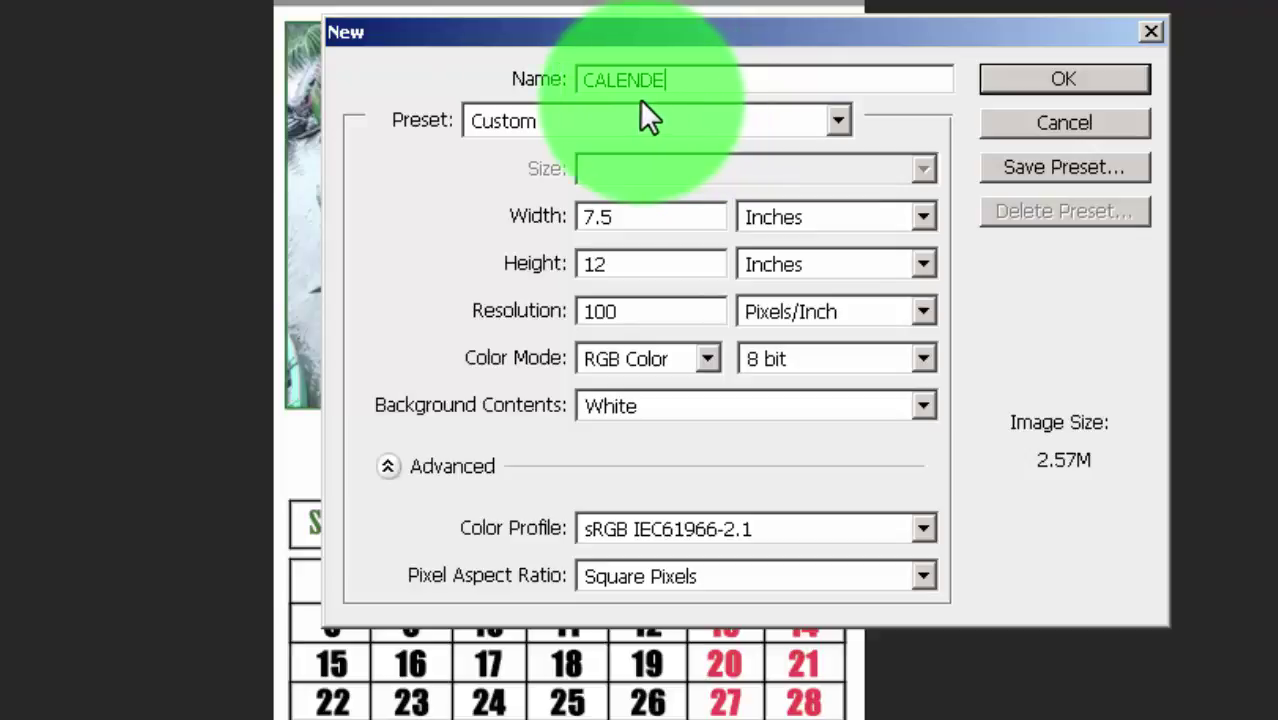
{"action": "type", "text": "R PAGE"}
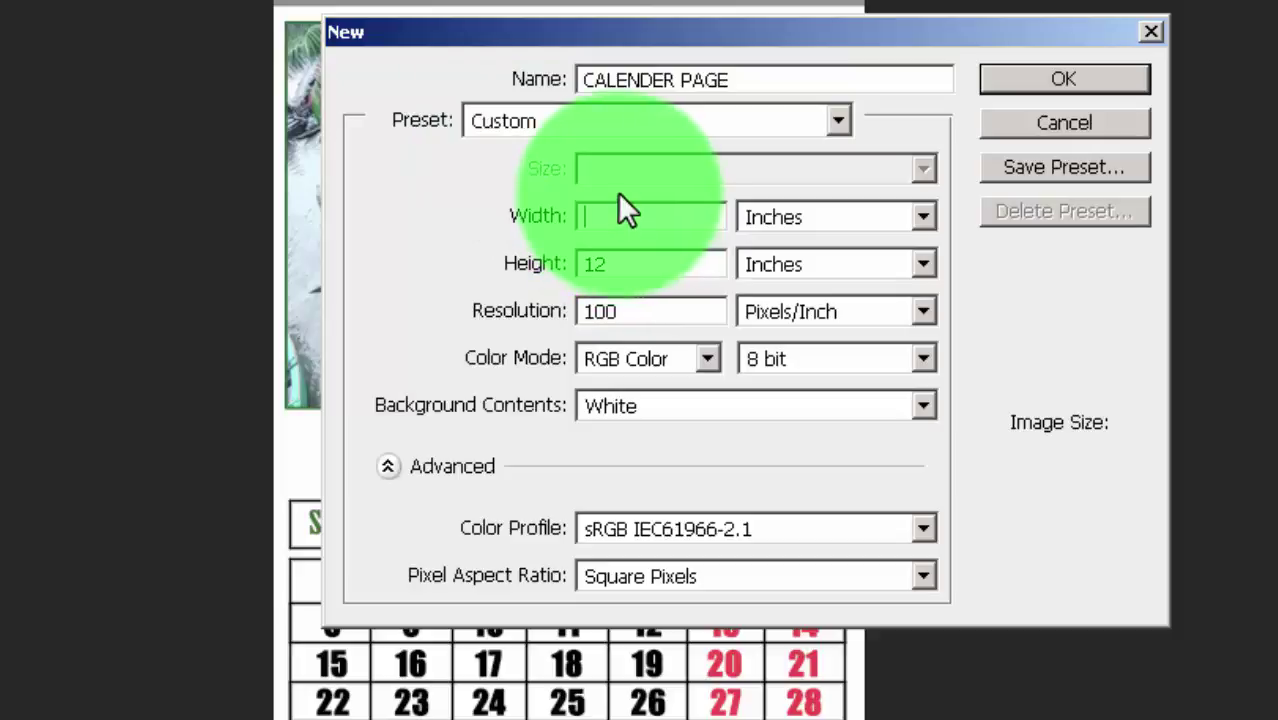
{"action": "type", "text": "15"}
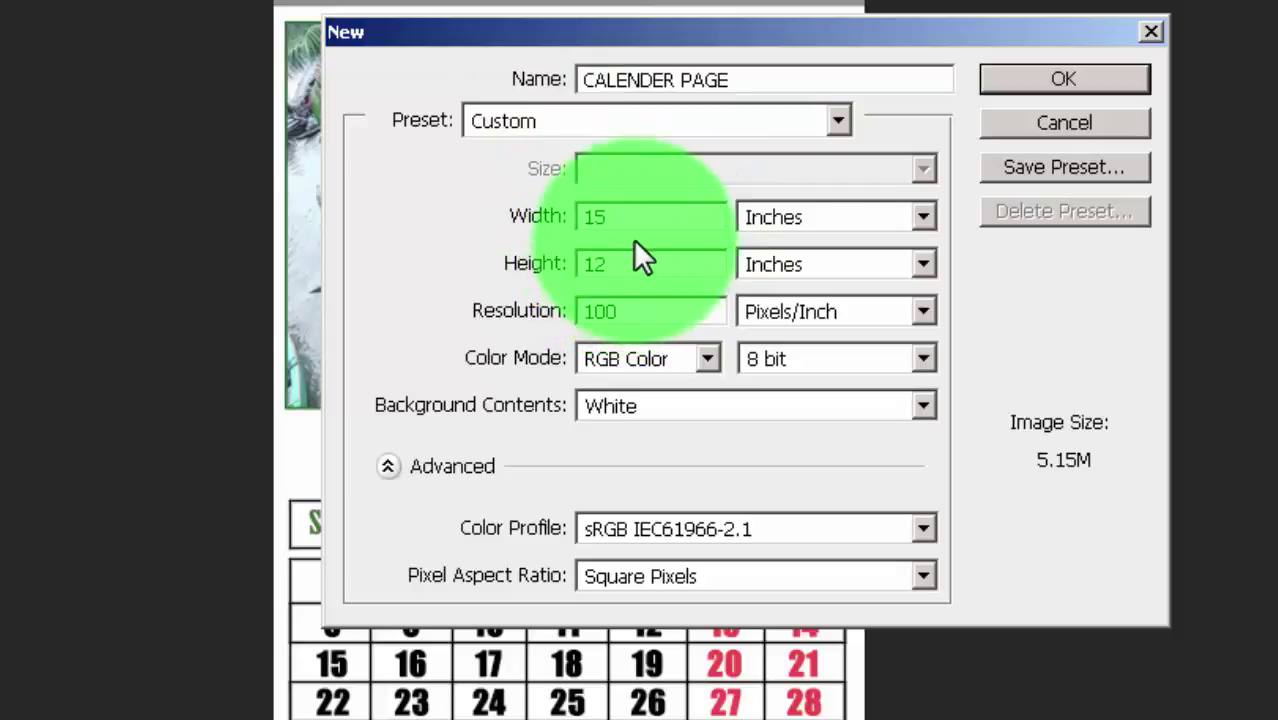
{"action": "double_click", "coordinate": [640, 257]}
{"action": "key", "text": "BackSpace"}
{"action": "type", "text": "20"}
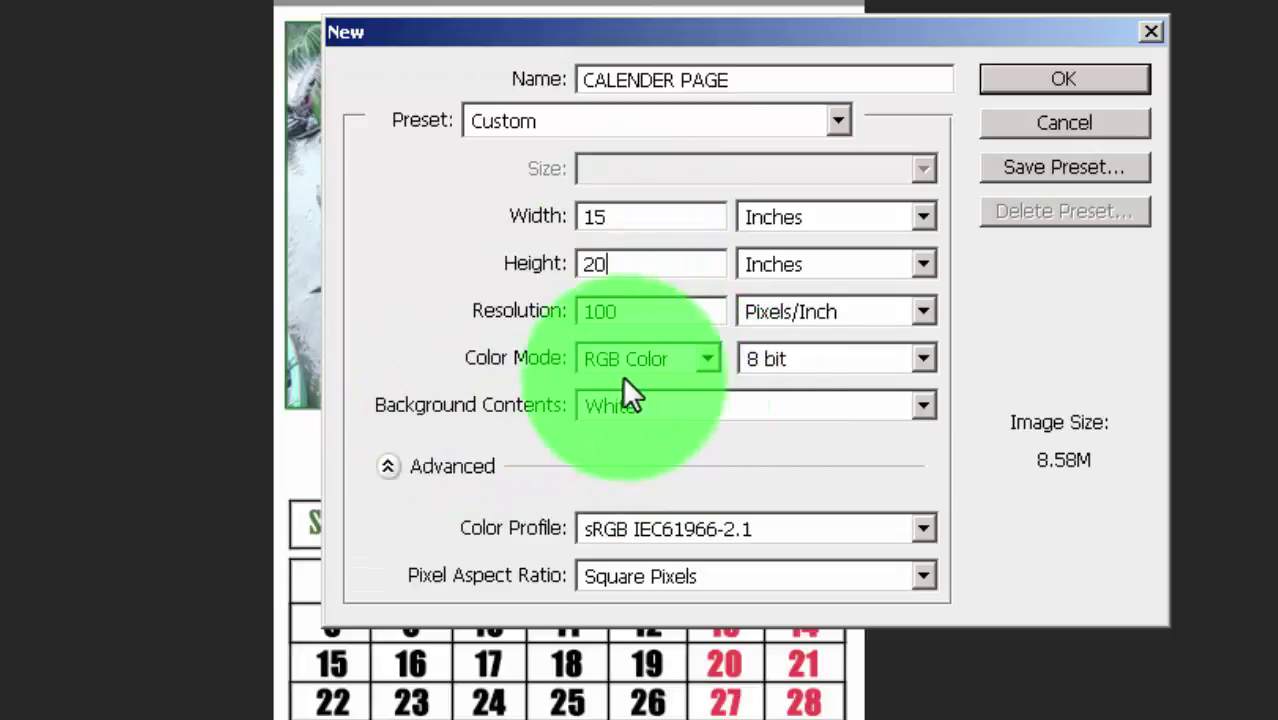
{"action": "left_click", "coordinate": [1065, 81]}
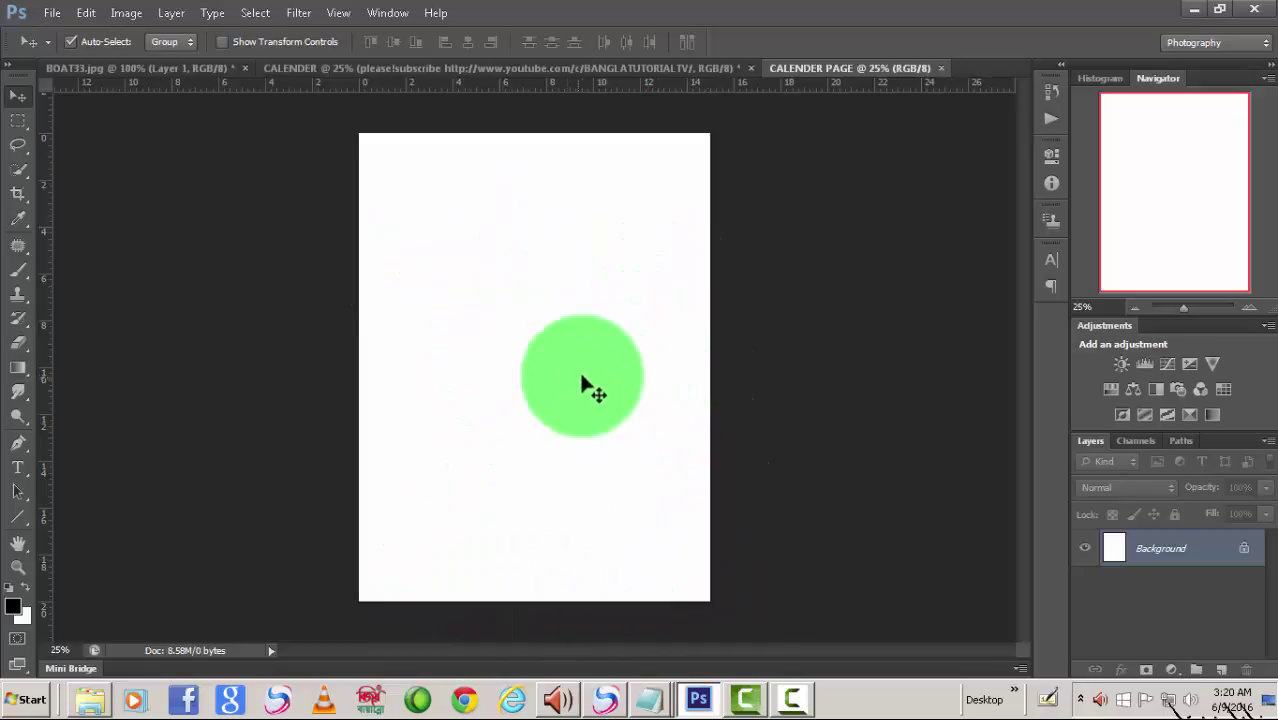
Set the Guides, Grid & Slices grid to red, gridline every 1 inch, 1 subdivision.
{"action": "left_click", "coordinate": [268, 176]}
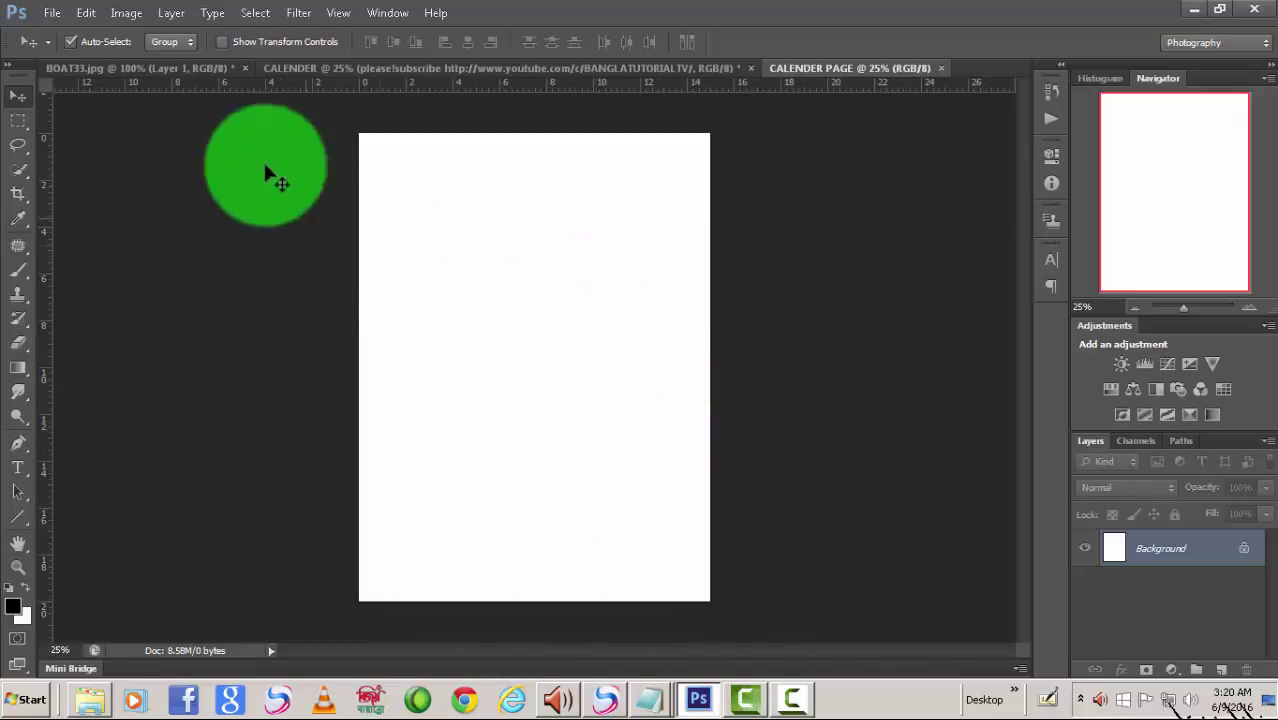
{"action": "left_click", "coordinate": [86, 12]}
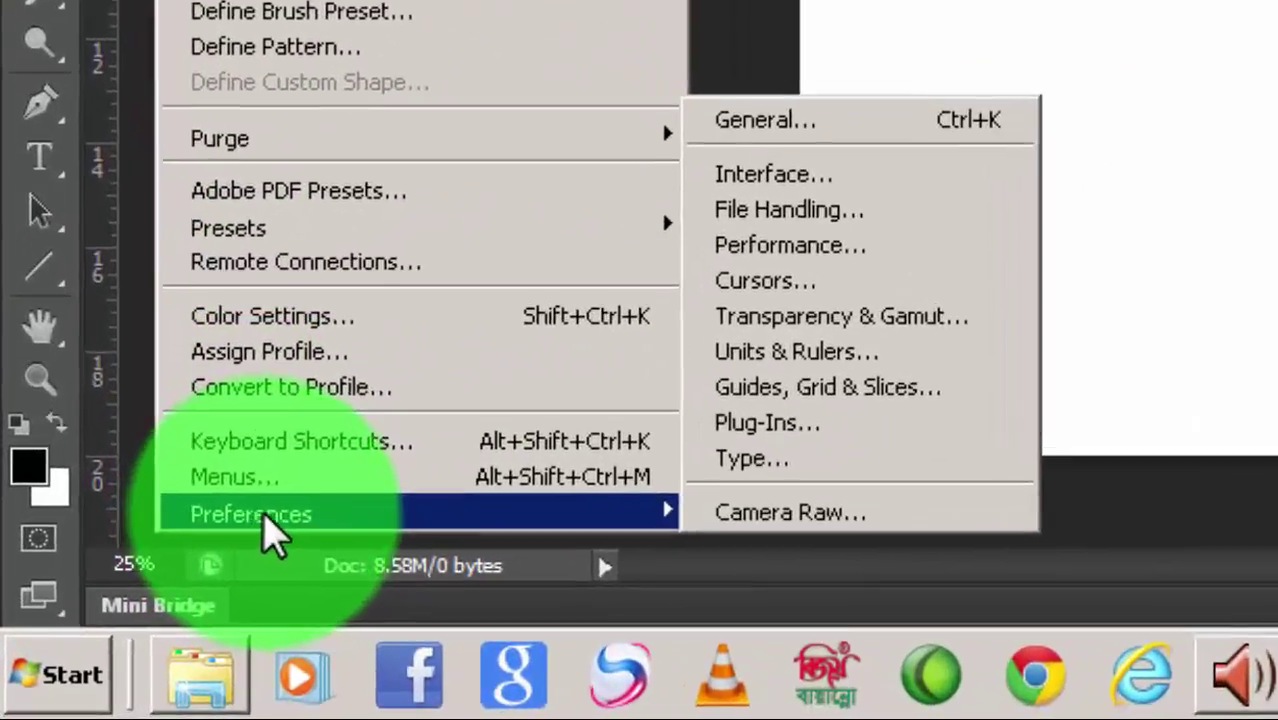
{"action": "mouse_move", "coordinate": [261, 505]}
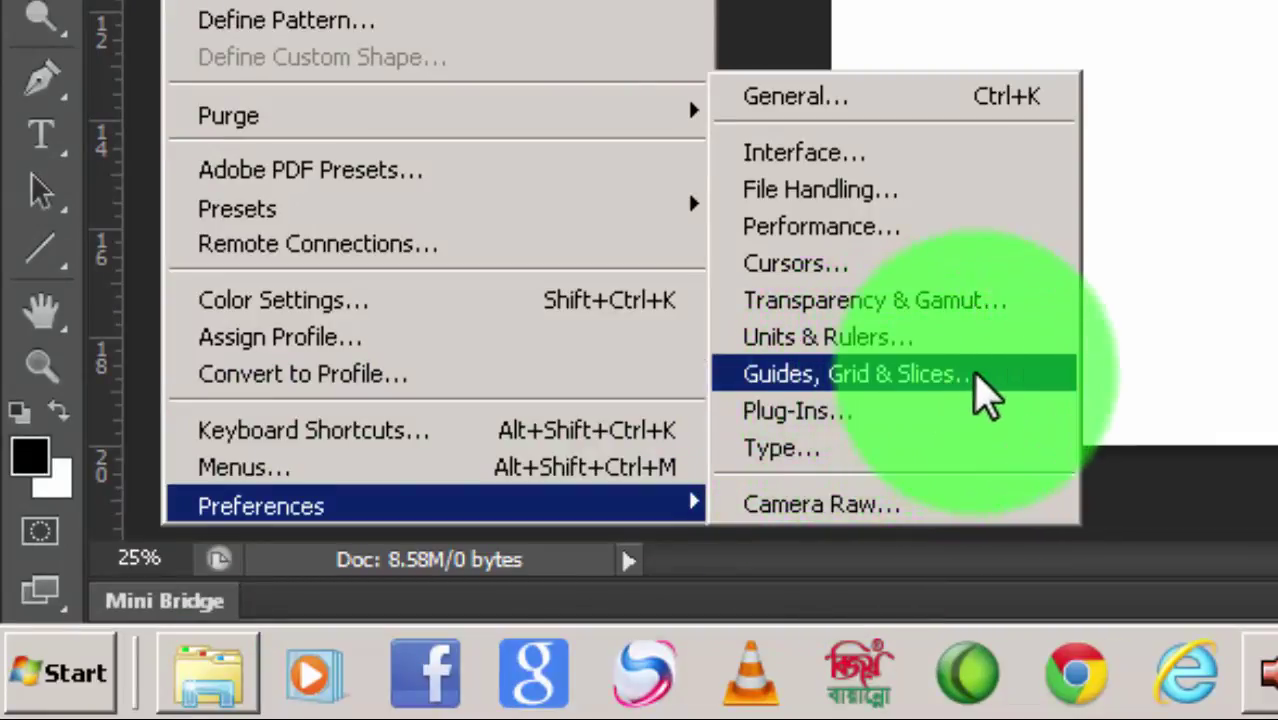
{"action": "left_click", "coordinate": [985, 395]}
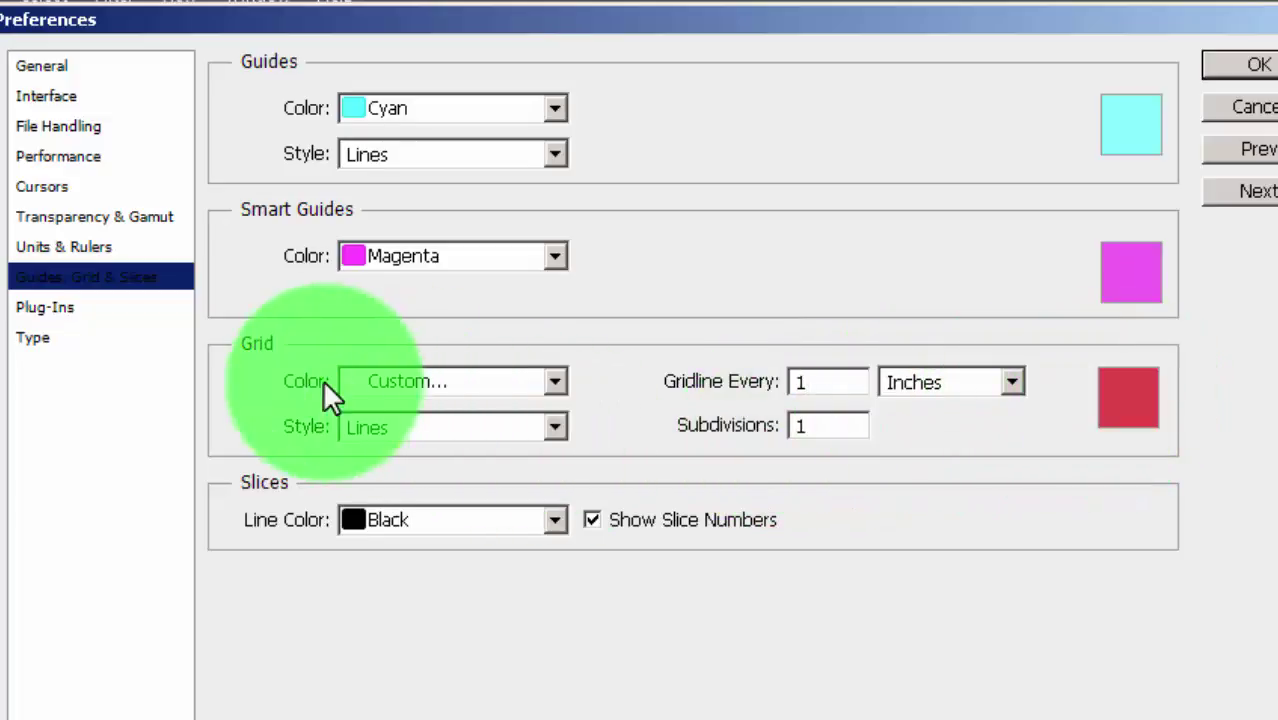
{"action": "left_click", "coordinate": [1128, 400]}
{"action": "key", "text": "Return"}
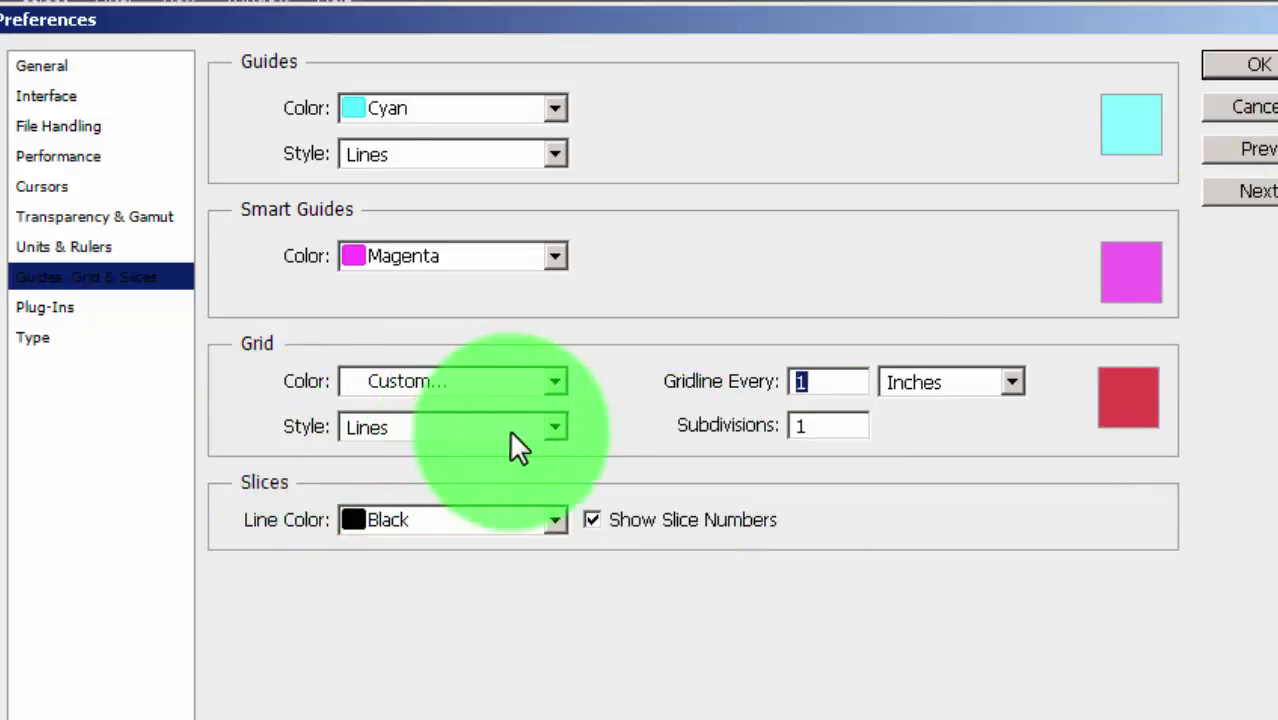
{"action": "left_click", "coordinate": [1250, 68]}
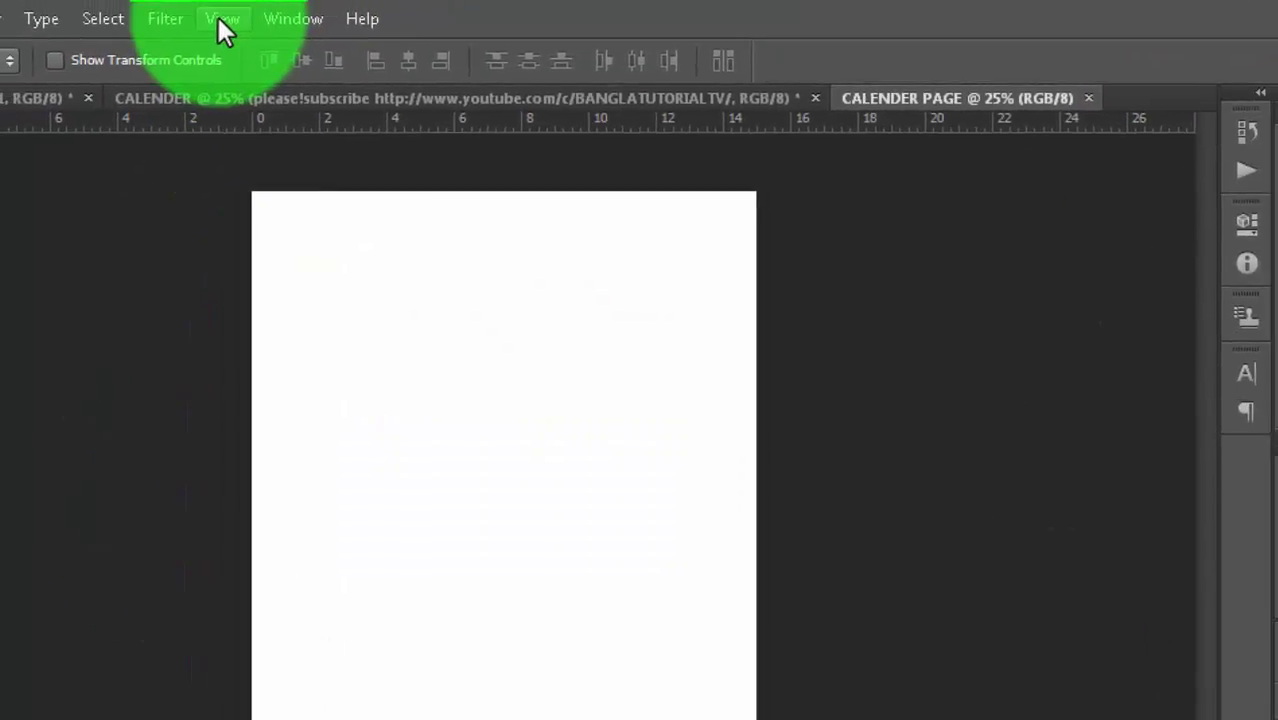
Toggle snapping off and back on, show the red grid, and bring up Image Size.
{"action": "left_click", "coordinate": [220, 18]}
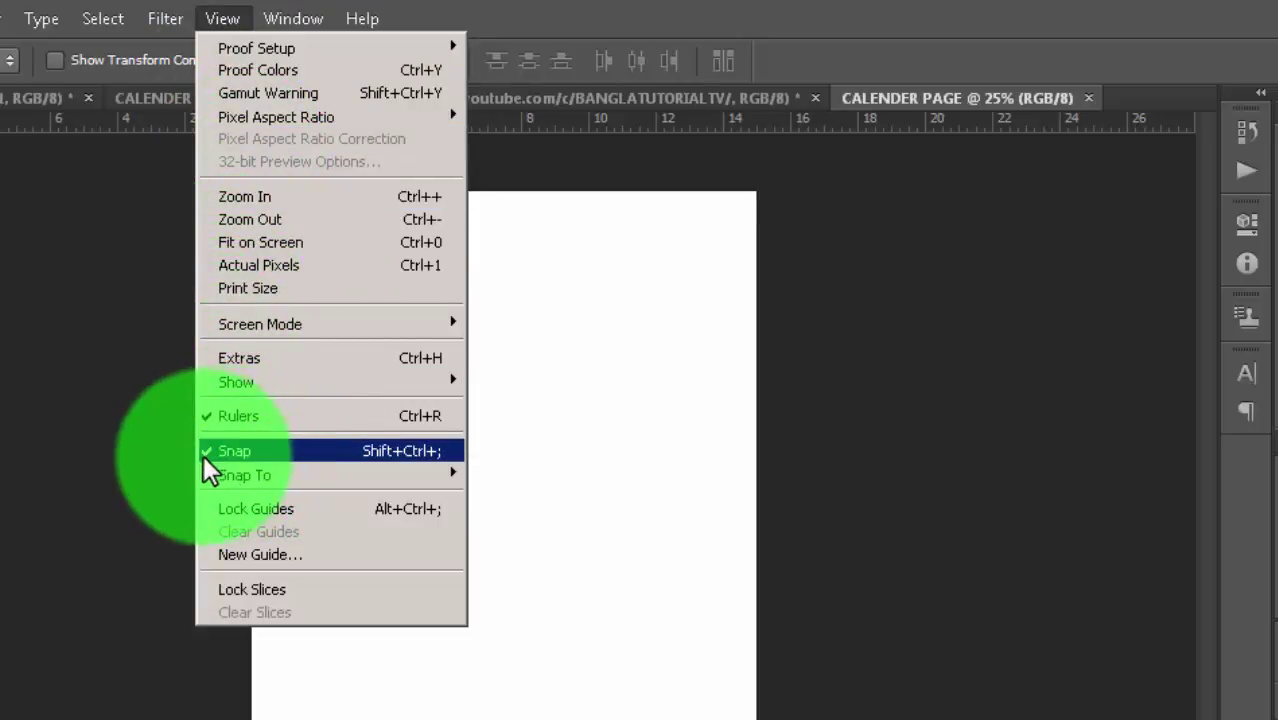
{"action": "left_click", "coordinate": [205, 455]}
{"action": "left_click", "coordinate": [220, 18]}
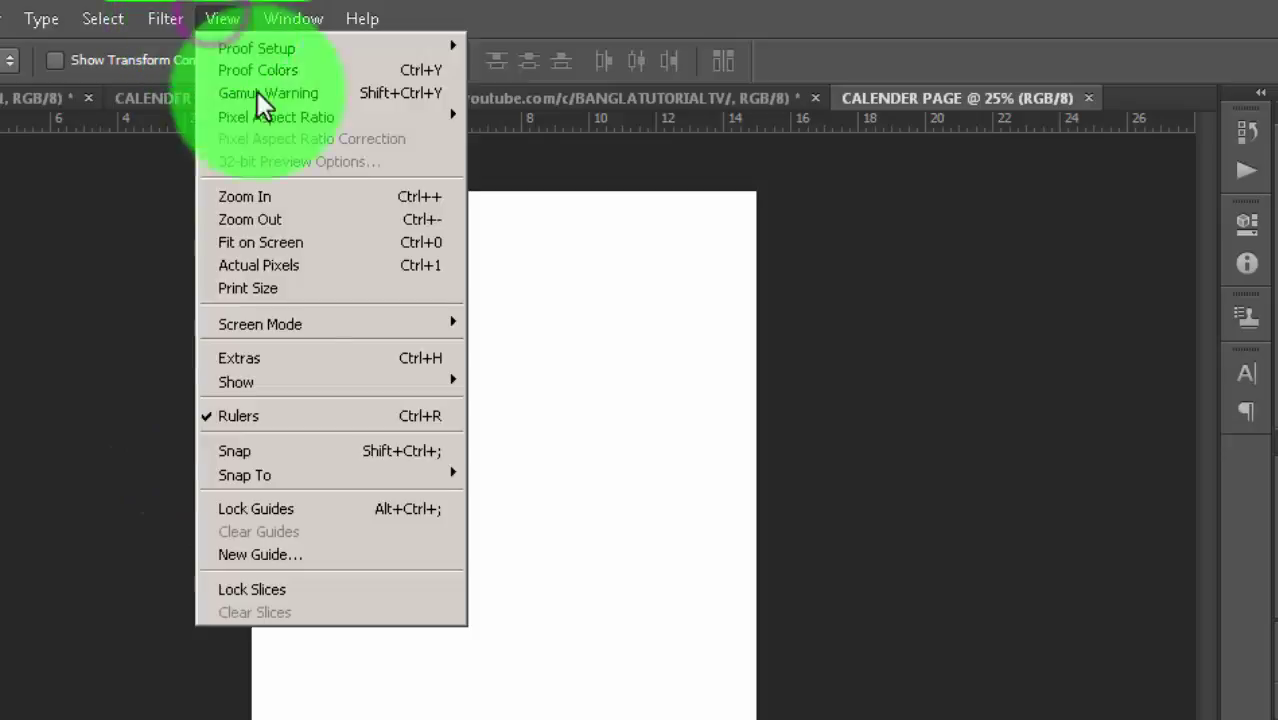
{"action": "left_click", "coordinate": [214, 452]}
{"action": "left_click", "coordinate": [222, 18]}
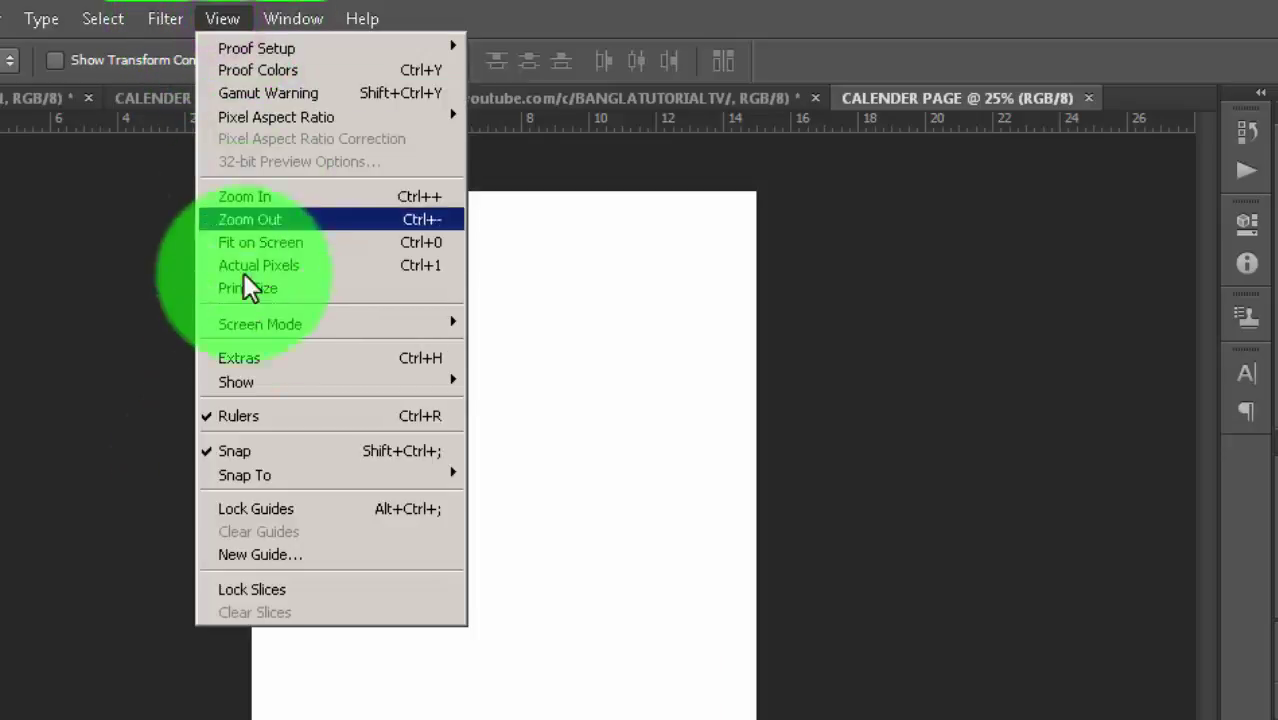
{"action": "mouse_move", "coordinate": [237, 382]}
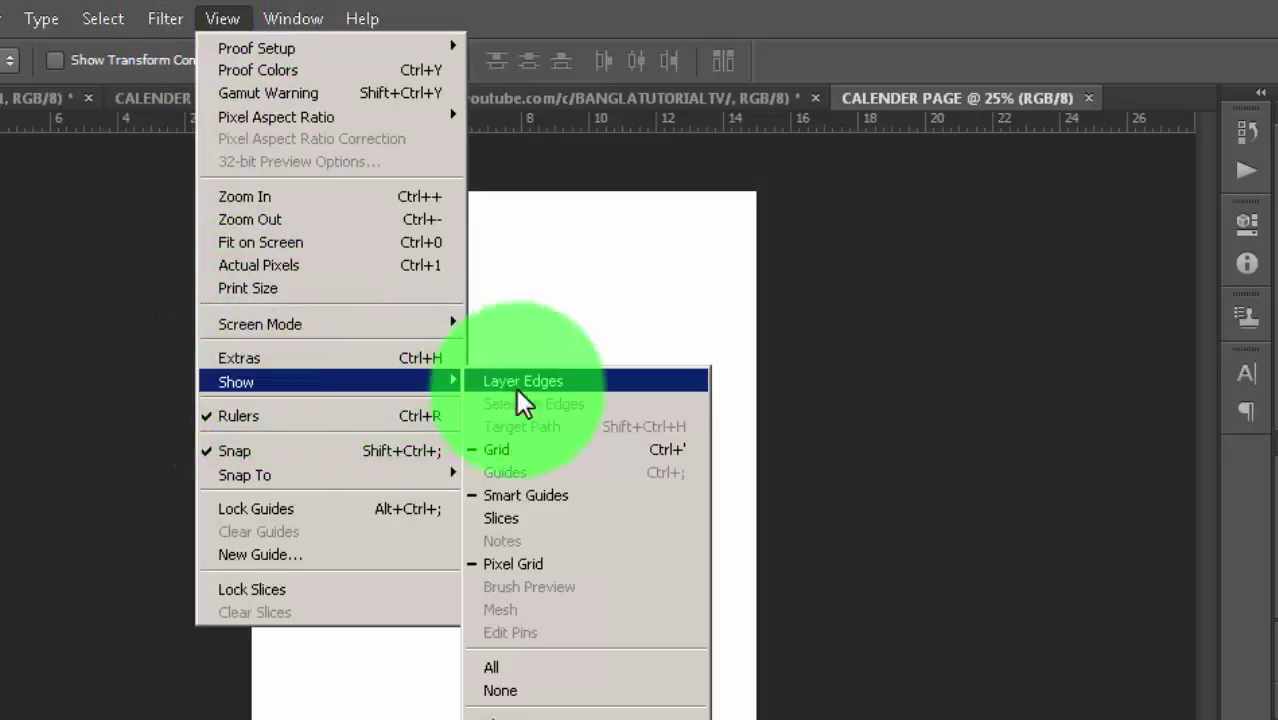
{"action": "left_click", "coordinate": [504, 450]}
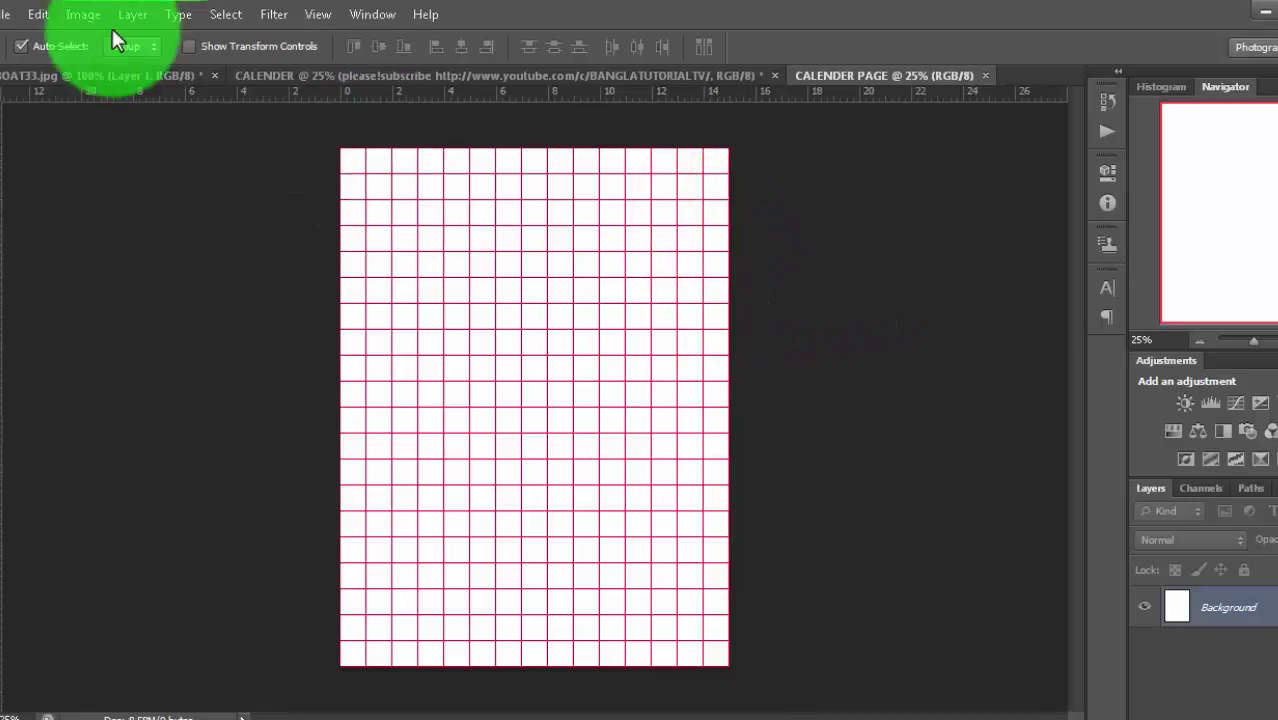
{"action": "left_click", "coordinate": [82, 15]}
{"action": "left_click", "coordinate": [93, 154]}
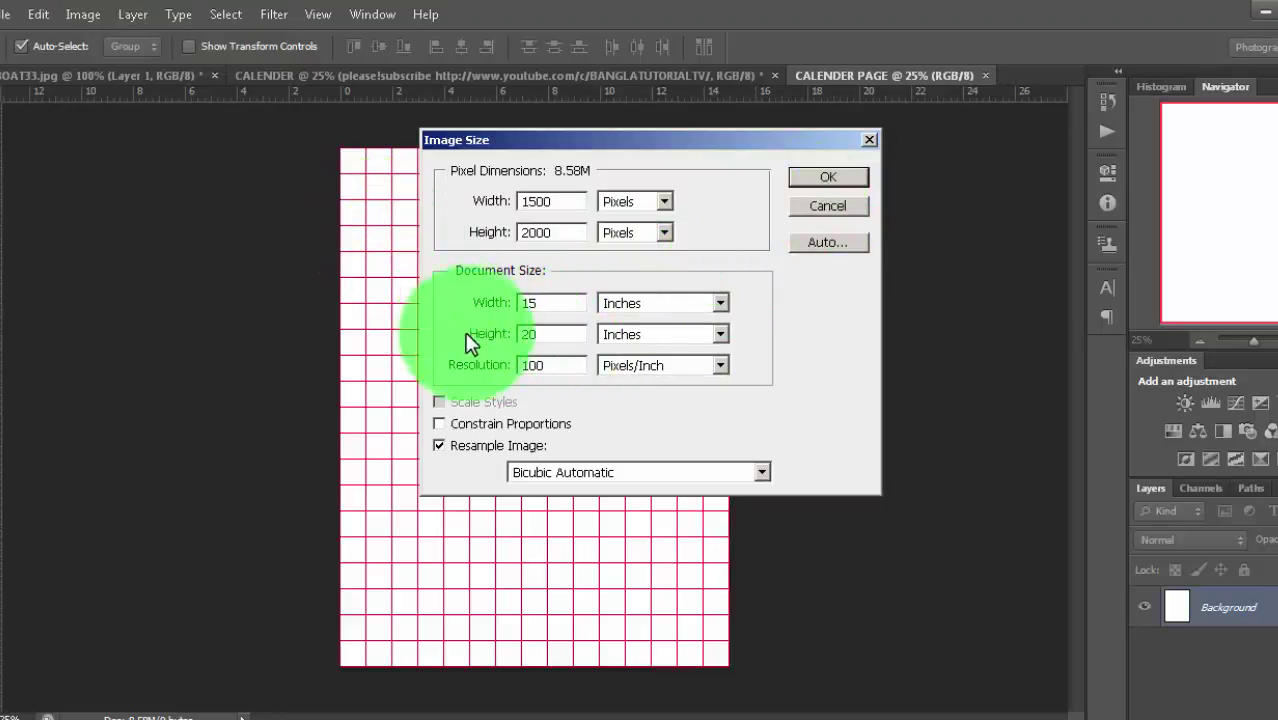
Close Image Size leaving the page at 15 × 20 inches, then open the Edit menu.
{"action": "left_click", "coordinate": [848, 178]}
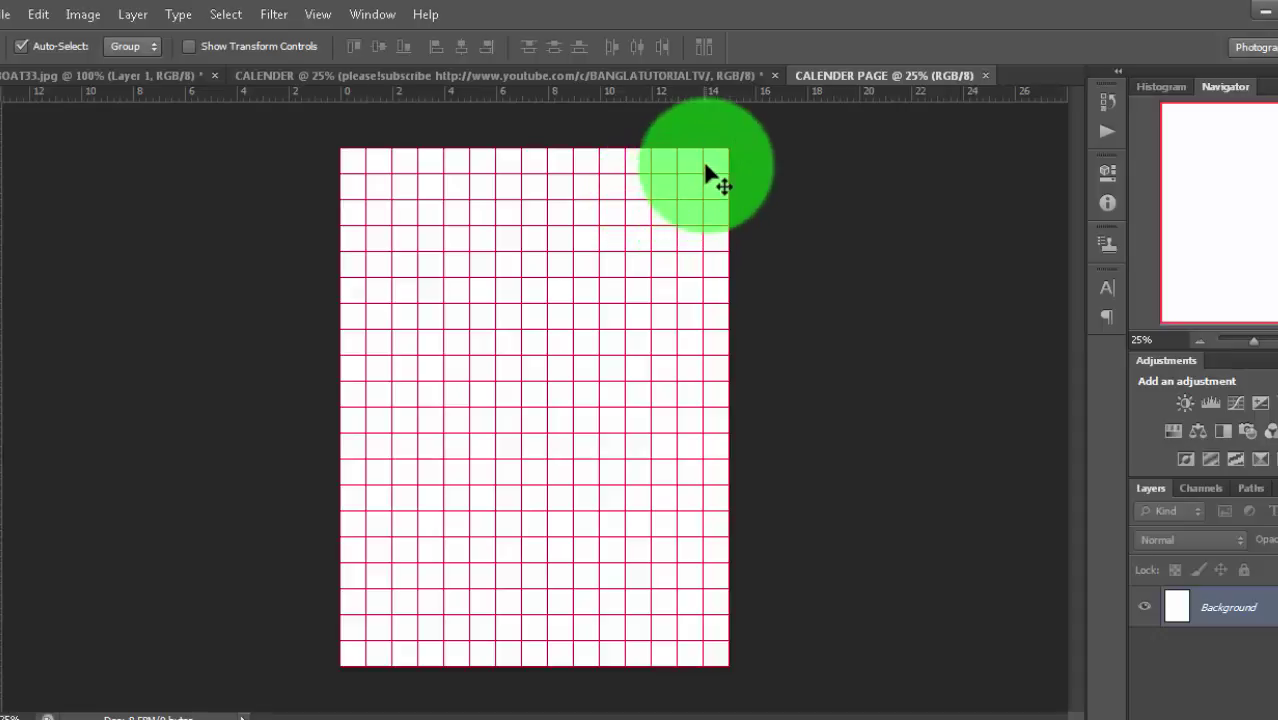
{"action": "left_click", "coordinate": [44, 14]}
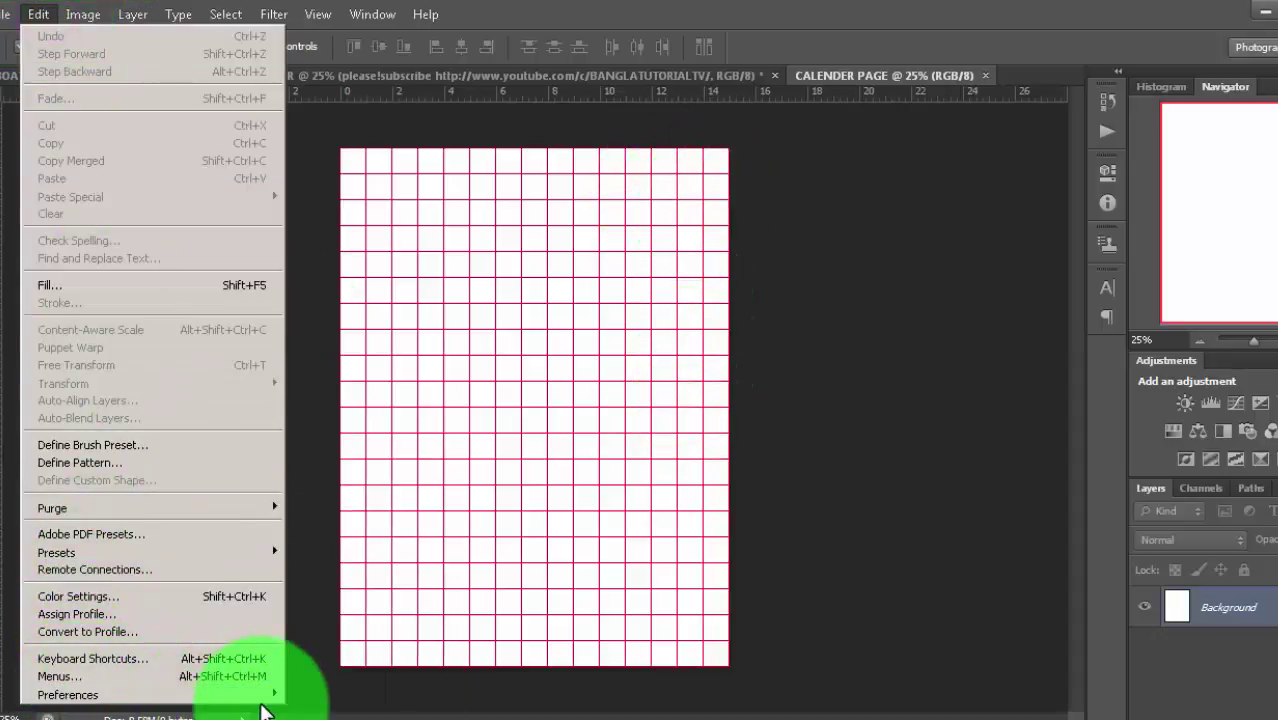
{"action": "mouse_move", "coordinate": [68, 694]}
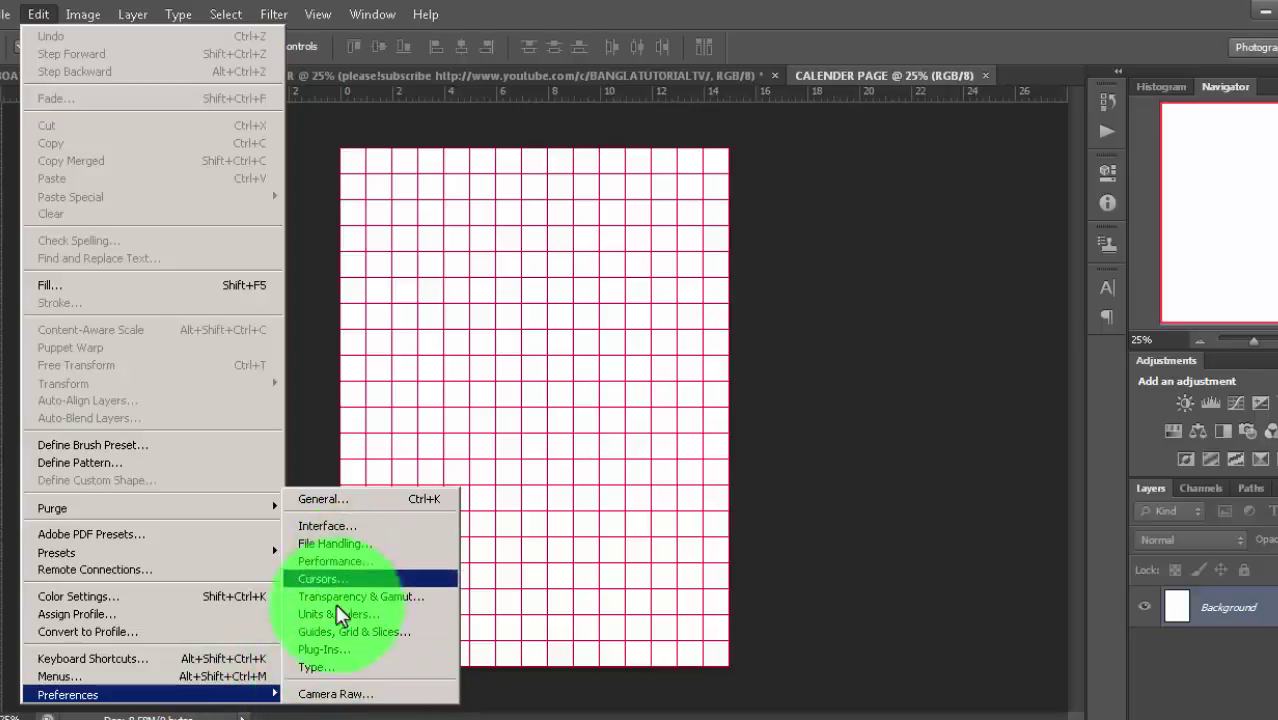
Recheck the Guides, Grid & Slices preferences, then switch to the BOAT33.jpg photo.
{"action": "left_click", "coordinate": [403, 631]}
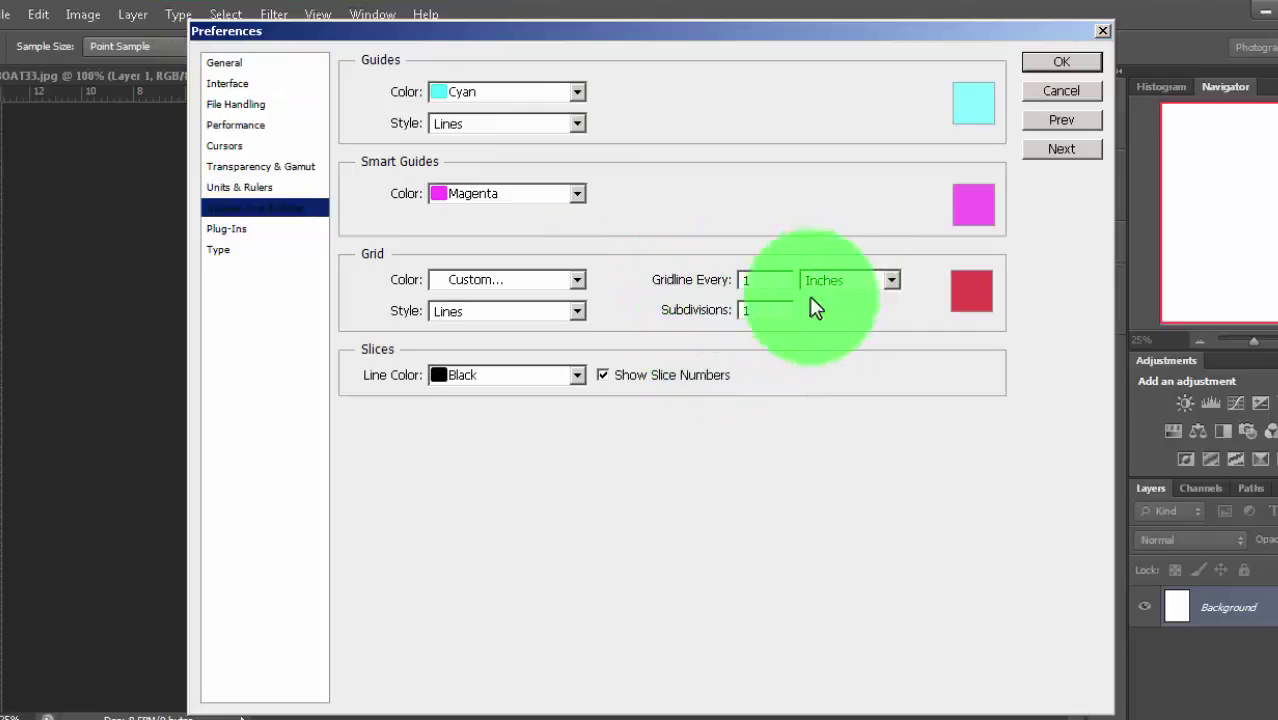
{"action": "left_click", "coordinate": [1058, 62]}
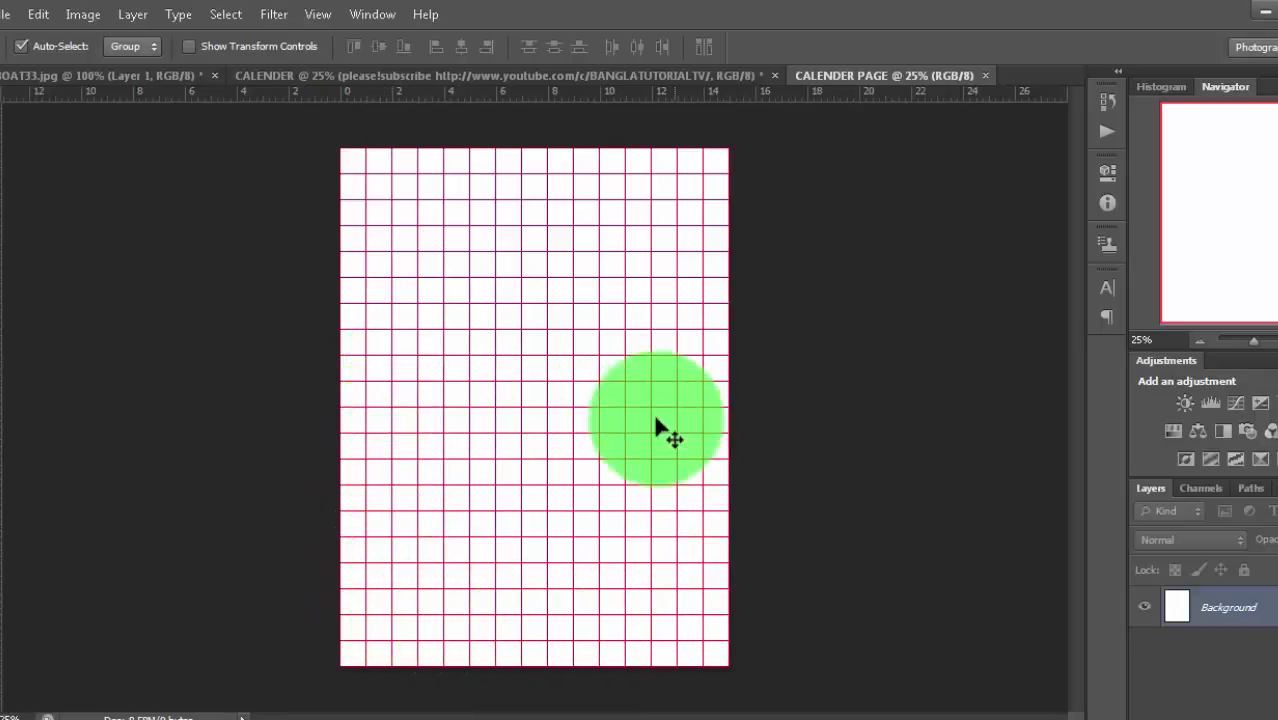
{"action": "left_click", "coordinate": [366, 169]}
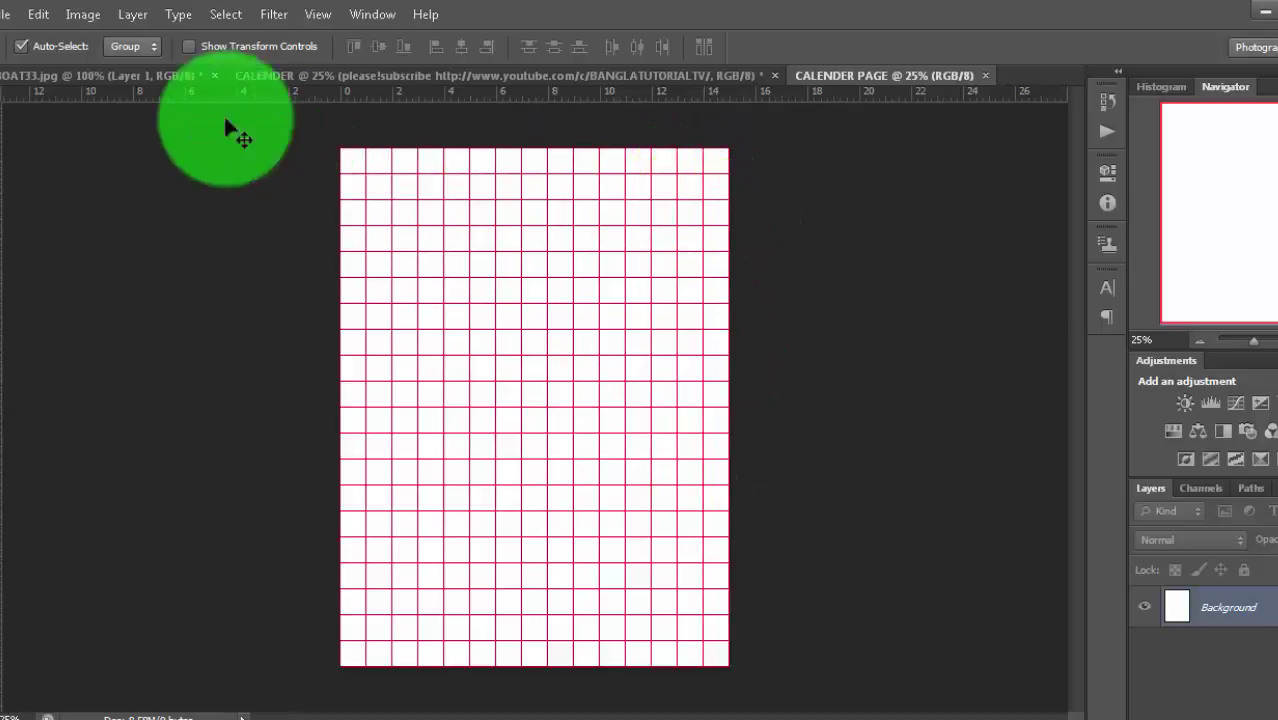
{"action": "left_click", "coordinate": [57, 77]}
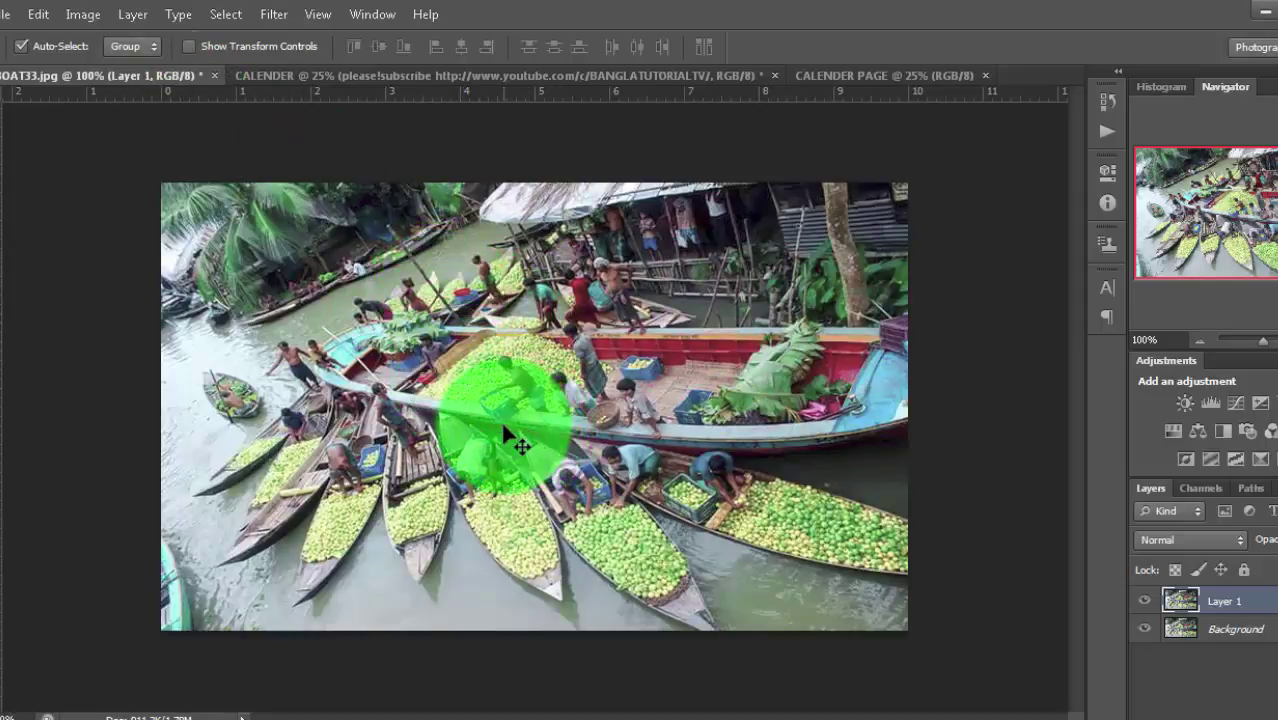
Drag the BOAT33.jpg boat photo onto the CALENDER PAGE canvas as Layer 1.
{"action": "left_click_drag", "start_coordinate": [503, 427], "coordinate": [647, 374]}
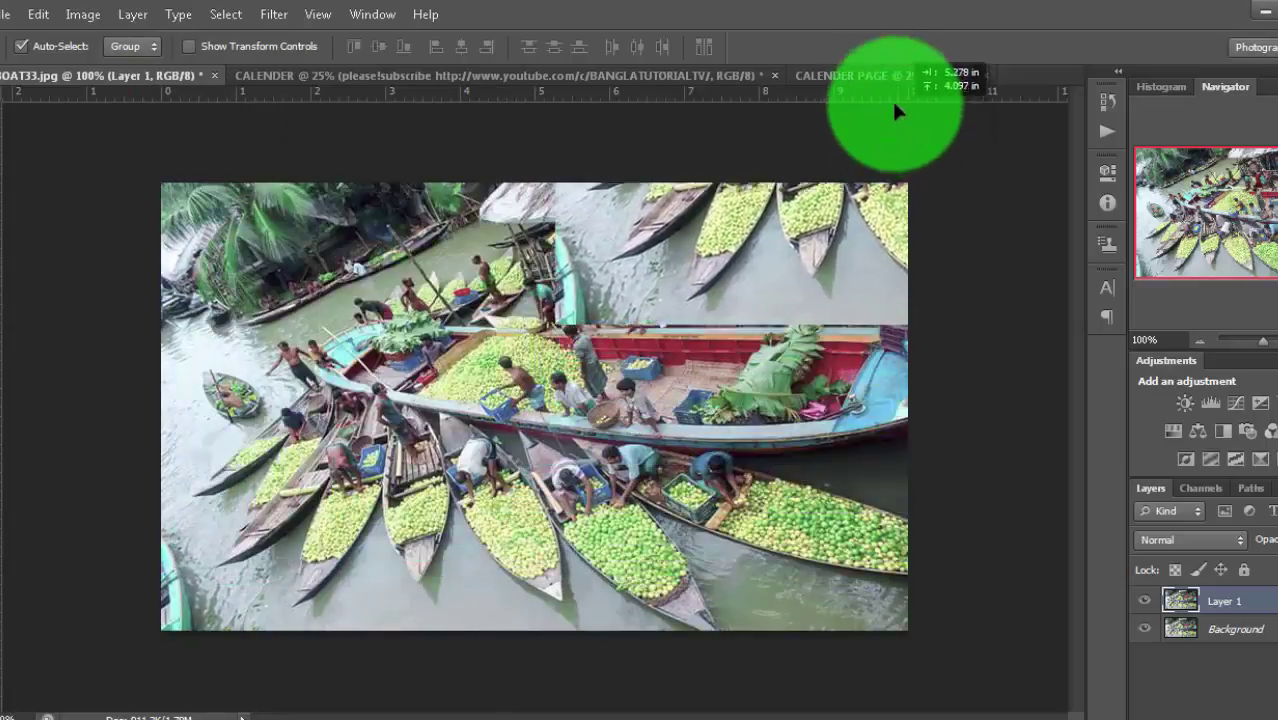
{"action": "mouse_move", "coordinate": [643, 363]}
{"action": "left_mouse_down"}
{"action": "mouse_move", "coordinate": [884, 67]}
{"action": "mouse_move", "coordinate": [503, 398]}
{"action": "mouse_move", "coordinate": [496, 385]}
{"action": "left_mouse_up"}
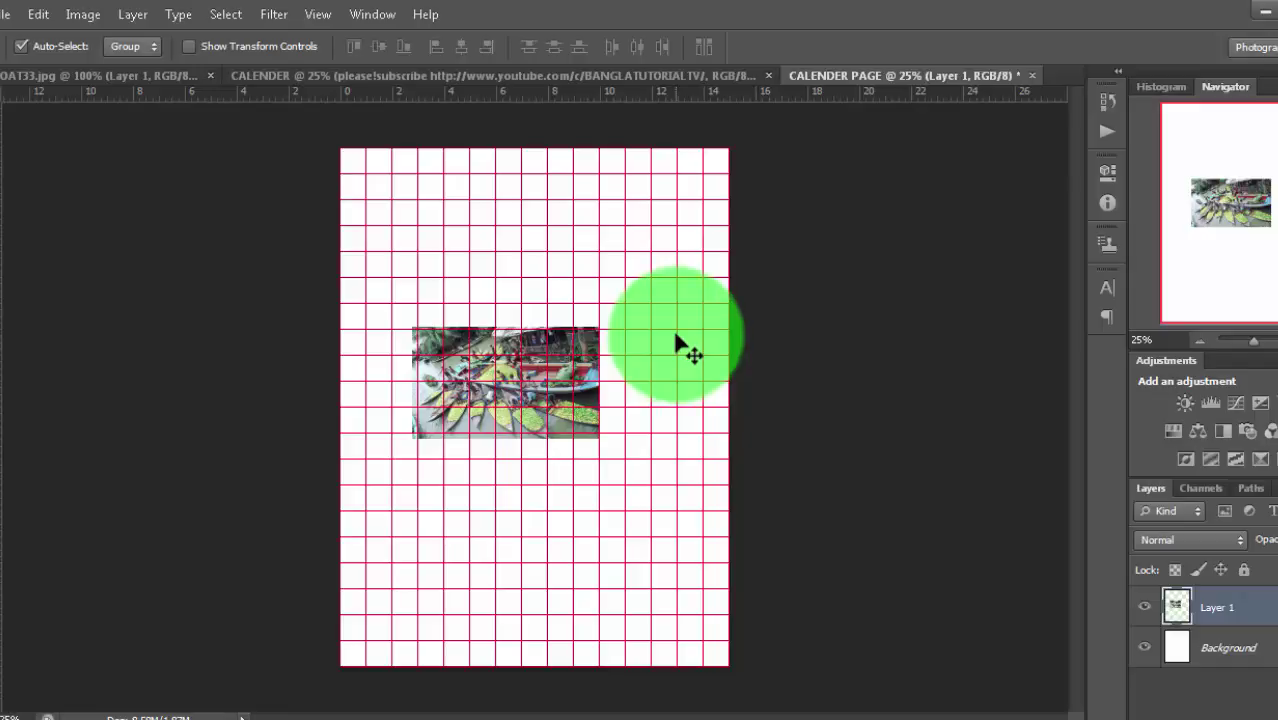
Scale the boat photo to about 177%, move it up, stretch it slightly wider and taller.
{"action": "key", "text": "ctrl+t"}
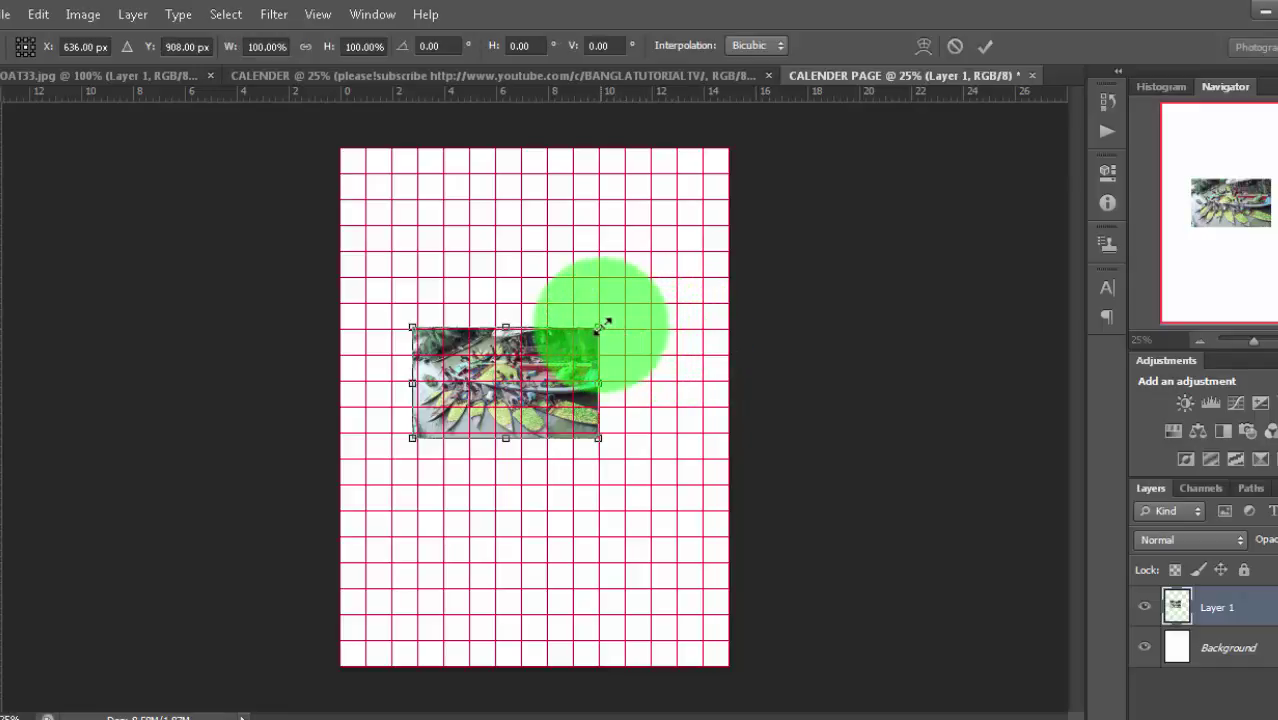
{"action": "left_click_drag", "start_coordinate": [605, 322], "coordinate": [673, 282]}
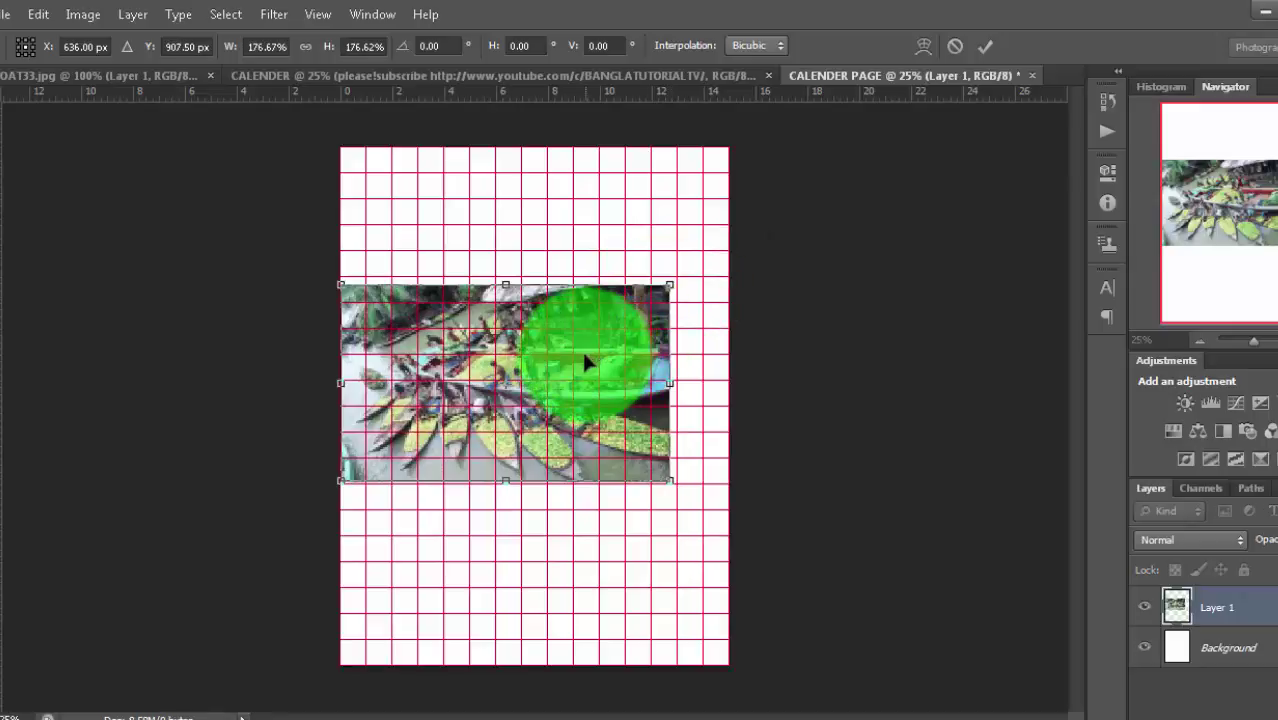
{"action": "mouse_move", "coordinate": [580, 348]}
{"action": "left_mouse_down"}
{"action": "mouse_move", "coordinate": [603, 299]}
{"action": "mouse_move", "coordinate": [589, 265]}
{"action": "left_mouse_up"}
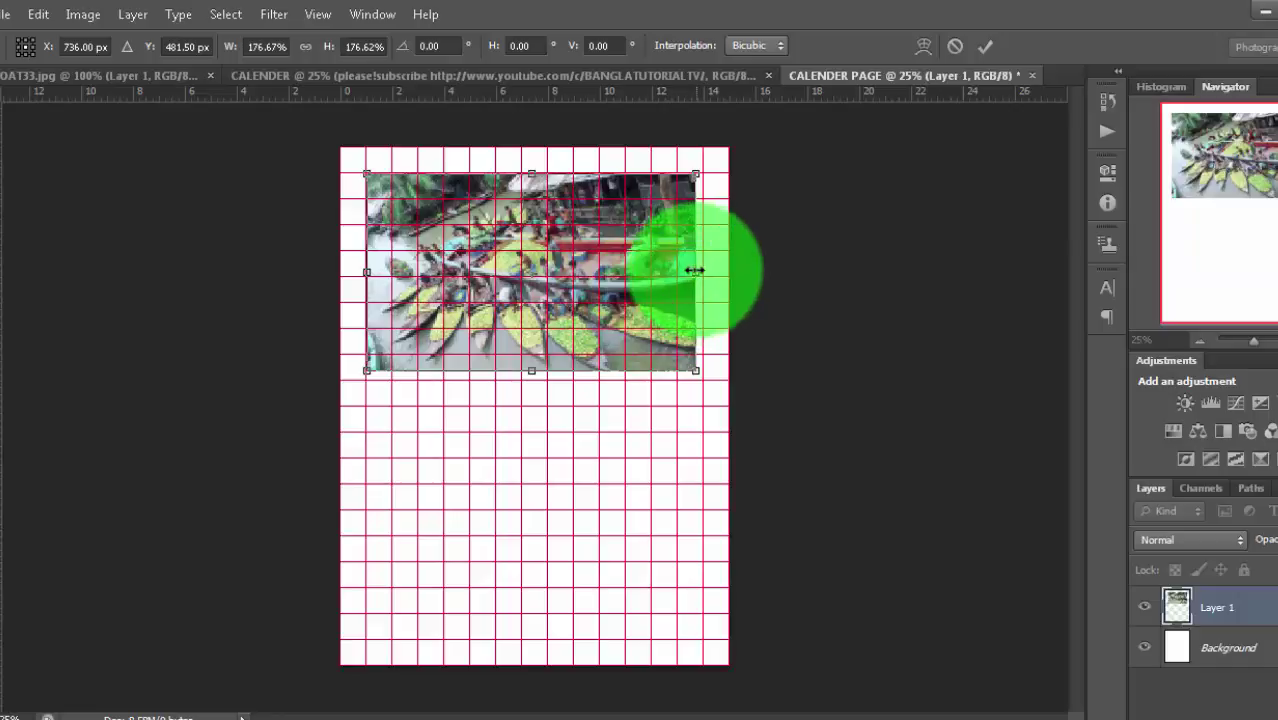
{"action": "left_click_drag", "start_coordinate": [696, 271], "coordinate": [701, 270]}
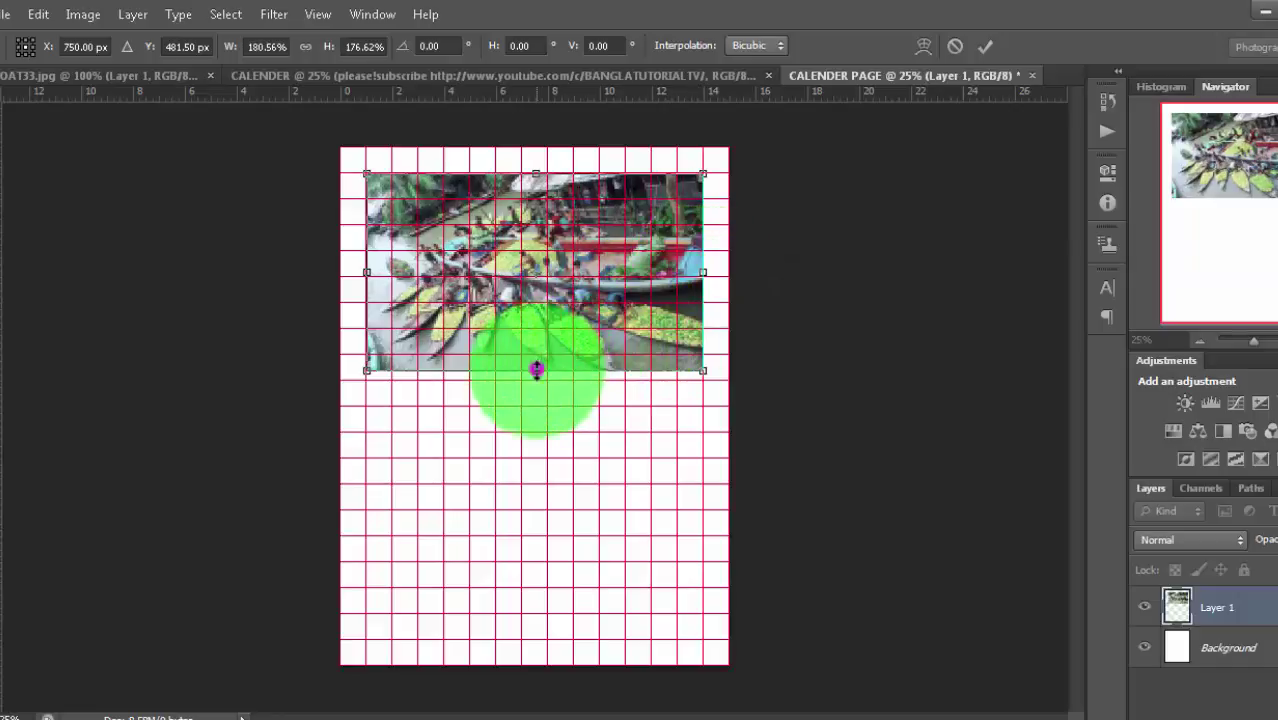
{"action": "left_click_drag", "start_coordinate": [536, 370], "coordinate": [536, 380]}
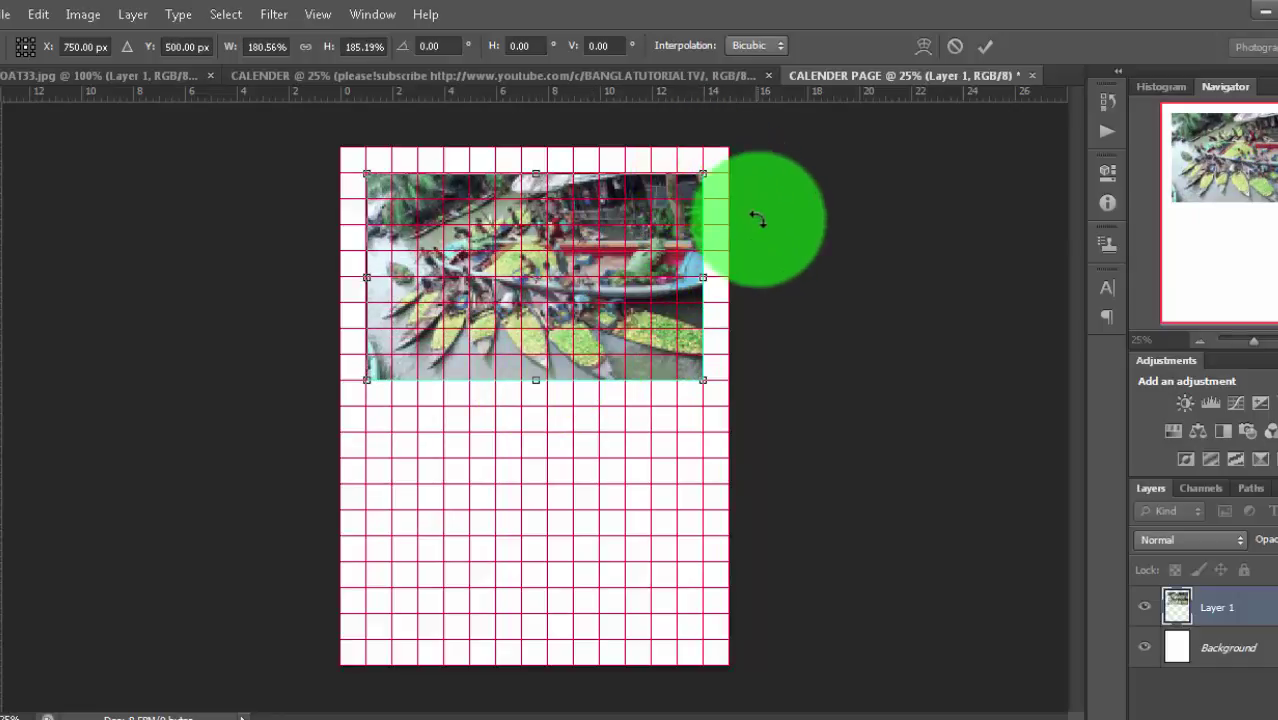
{"action": "left_click", "coordinate": [88, 16]}
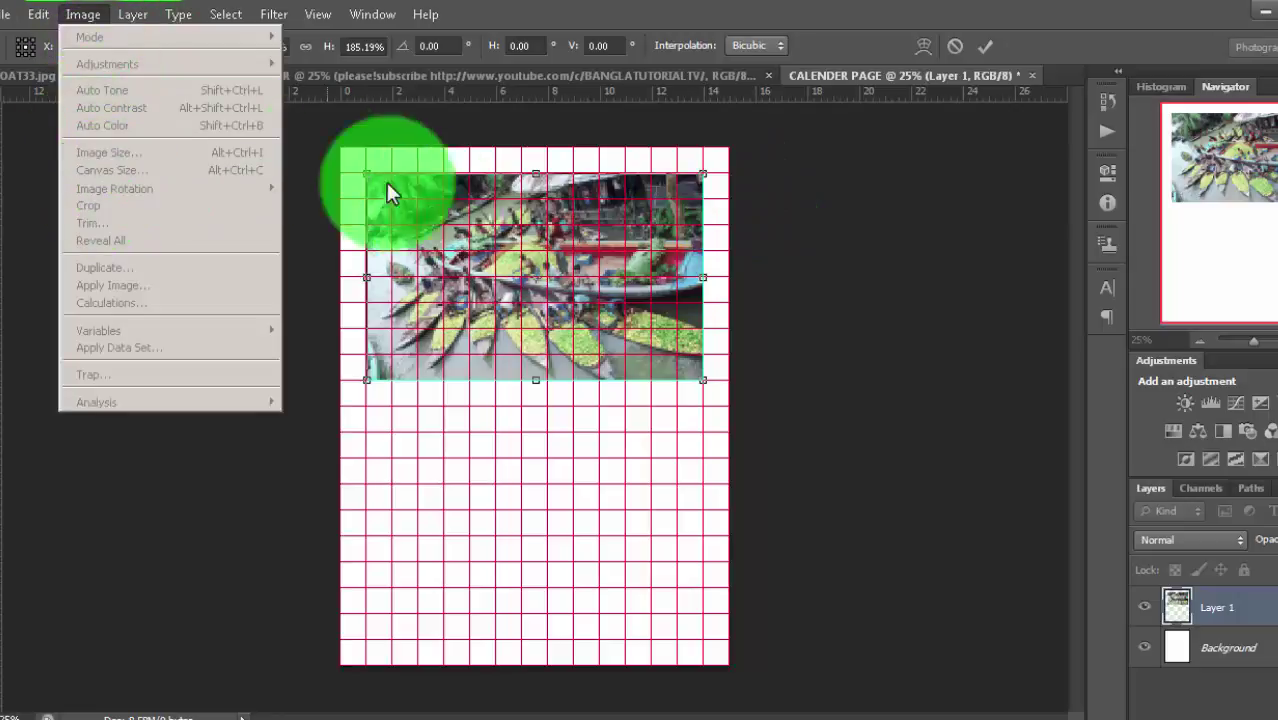
{"action": "left_click", "coordinate": [823, 240]}
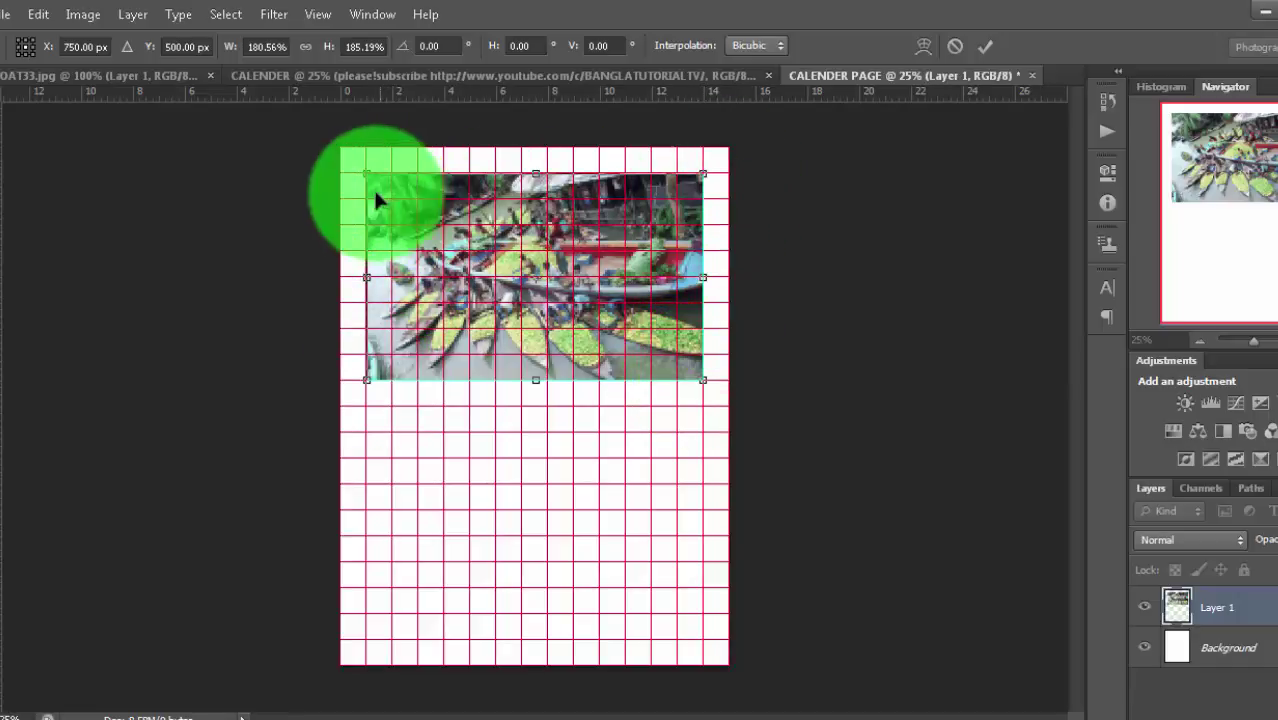
{"action": "left_click", "coordinate": [984, 46]}
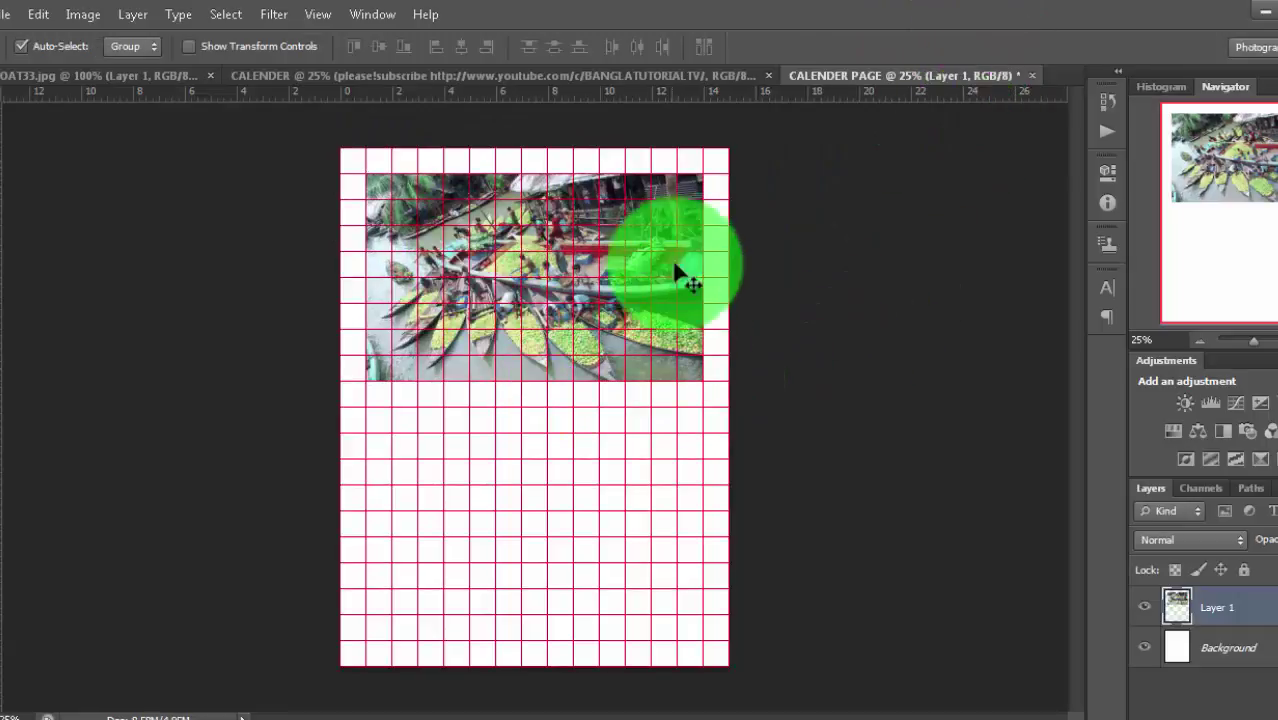
Reposition the photo across the top of the page, inset about one grid square.
{"action": "left_click_drag", "start_coordinate": [676, 270], "coordinate": [450, 235]}
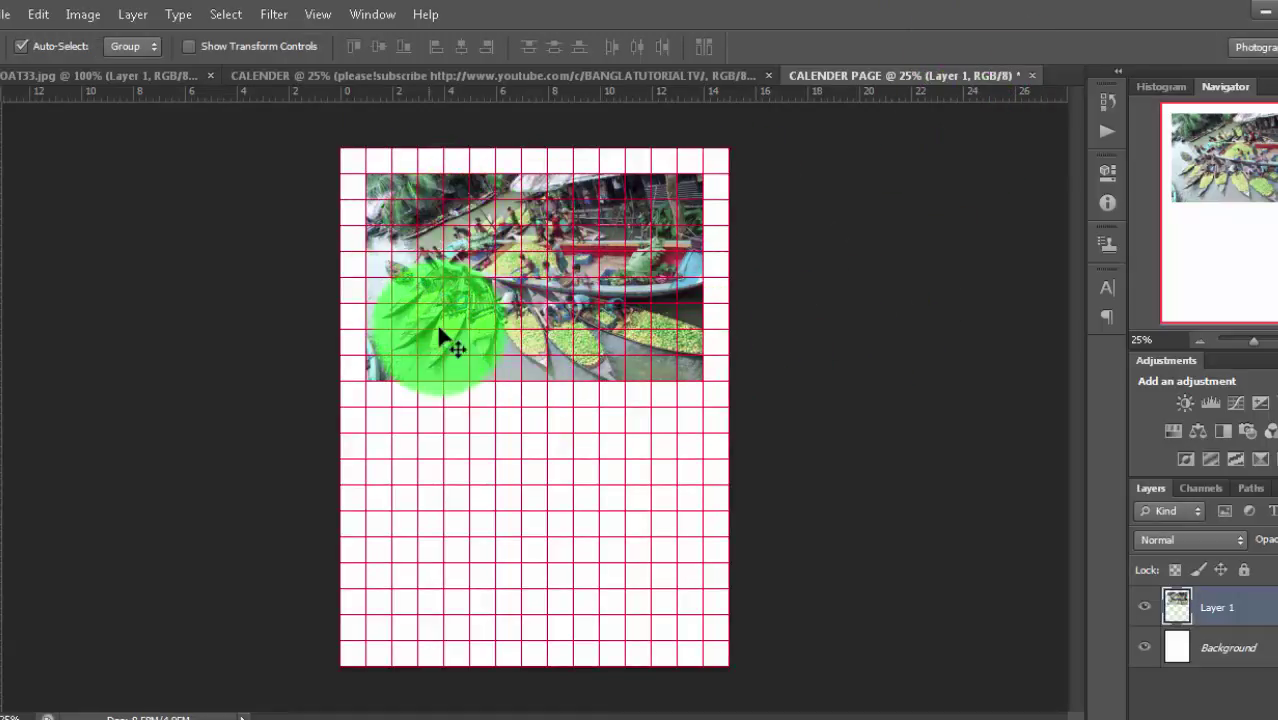
{"action": "left_click_drag", "start_coordinate": [439, 329], "coordinate": [588, 289]}
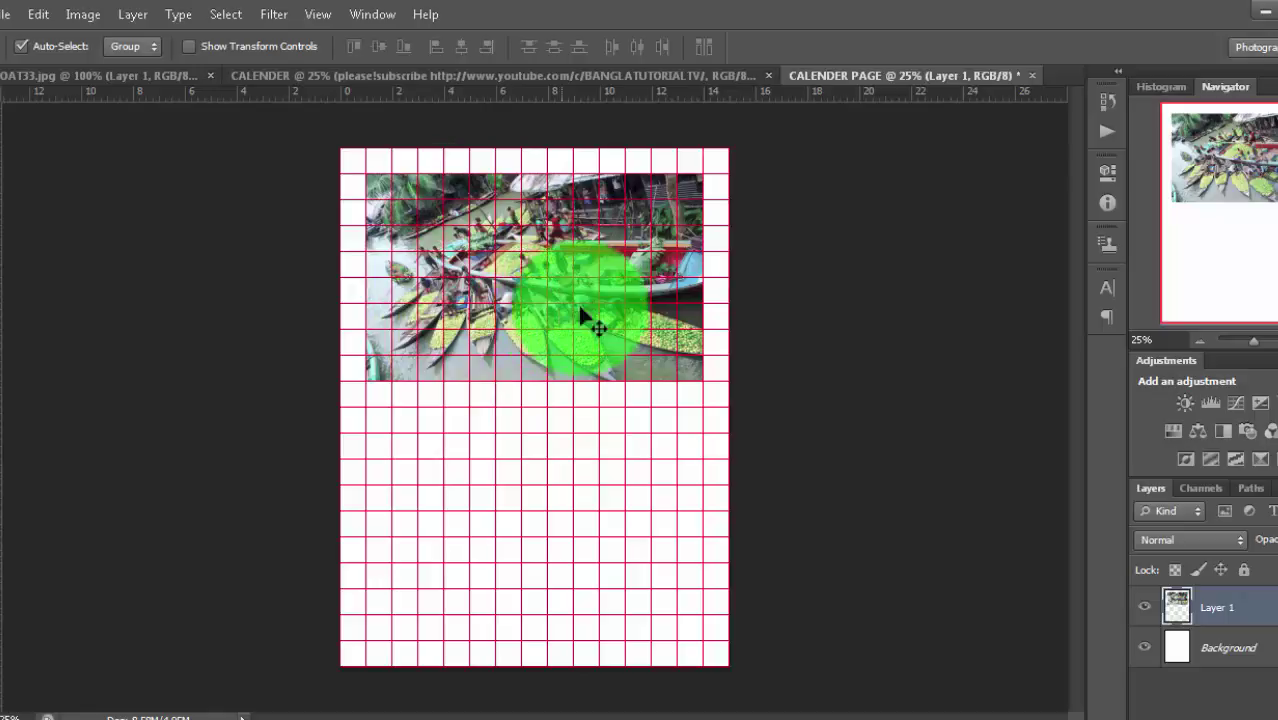
{"action": "mouse_move", "coordinate": [562, 356]}
{"action": "left_mouse_down"}
{"action": "mouse_move", "coordinate": [581, 283]}
{"action": "mouse_move", "coordinate": [456, 251]}
{"action": "mouse_move", "coordinate": [343, 156]}
{"action": "mouse_move", "coordinate": [456, 171]}
{"action": "mouse_move", "coordinate": [724, 152]}
{"action": "mouse_move", "coordinate": [705, 177]}
{"action": "mouse_move", "coordinate": [408, 294]}
{"action": "mouse_move", "coordinate": [348, 120]}
{"action": "mouse_move", "coordinate": [380, 322]}
{"action": "mouse_move", "coordinate": [364, 642]}
{"action": "mouse_move", "coordinate": [337, 676]}
{"action": "mouse_move", "coordinate": [371, 165]}
{"action": "left_mouse_up"}
{"action": "mouse_move", "coordinate": [424, 78]}
{"action": "left_mouse_down"}
{"action": "mouse_move", "coordinate": [440, 242]}
{"action": "mouse_move", "coordinate": [431, 326]}
{"action": "mouse_move", "coordinate": [442, 86]}
{"action": "mouse_move", "coordinate": [428, 371]}
{"action": "mouse_move", "coordinate": [442, 377]}
{"action": "mouse_move", "coordinate": [458, 570]}
{"action": "mouse_move", "coordinate": [442, 434]}
{"action": "mouse_move", "coordinate": [448, 610]}
{"action": "mouse_move", "coordinate": [511, 505]}
{"action": "mouse_move", "coordinate": [421, 375]}
{"action": "mouse_move", "coordinate": [688, 408]}
{"action": "mouse_move", "coordinate": [405, 422]}
{"action": "mouse_move", "coordinate": [742, 485]}
{"action": "mouse_move", "coordinate": [722, 448]}
{"action": "mouse_move", "coordinate": [1010, 338]}
{"action": "mouse_move", "coordinate": [802, 317]}
{"action": "mouse_move", "coordinate": [1013, 171]}
{"action": "left_mouse_up"}
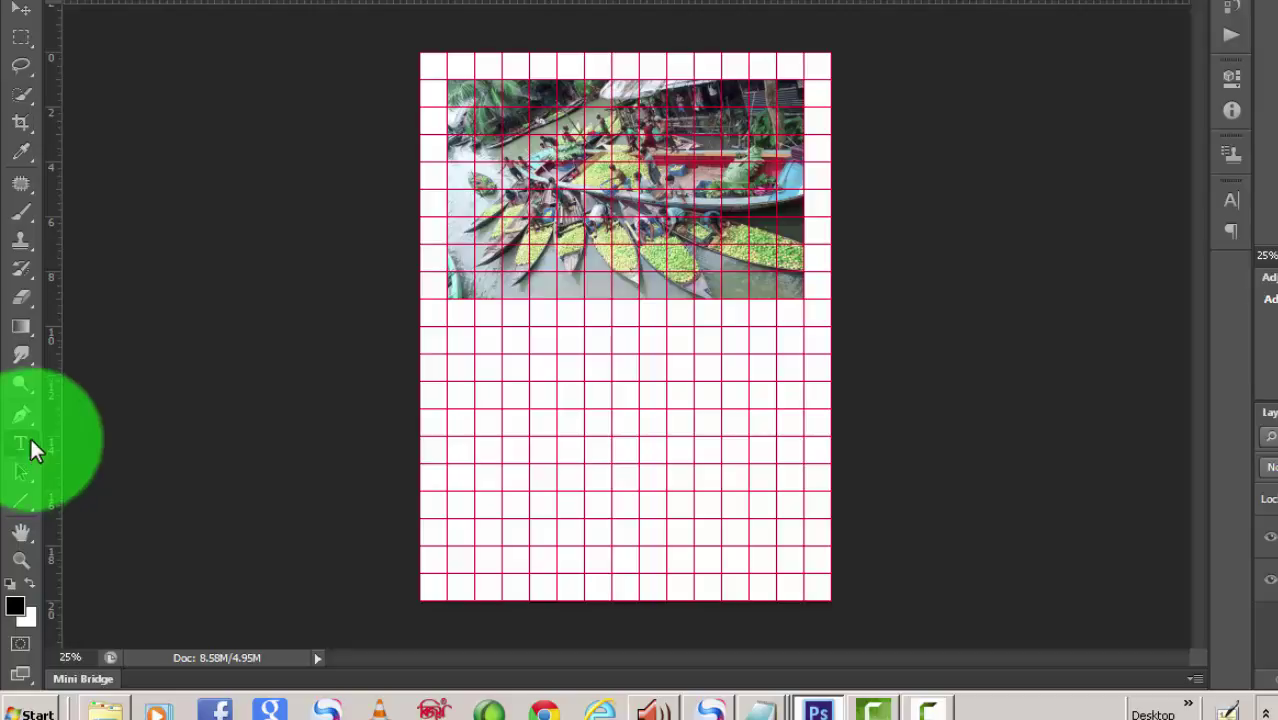
Start a centre-aligned text layer below the photo and show the Character panel.
{"action": "left_click", "coordinate": [21, 444]}
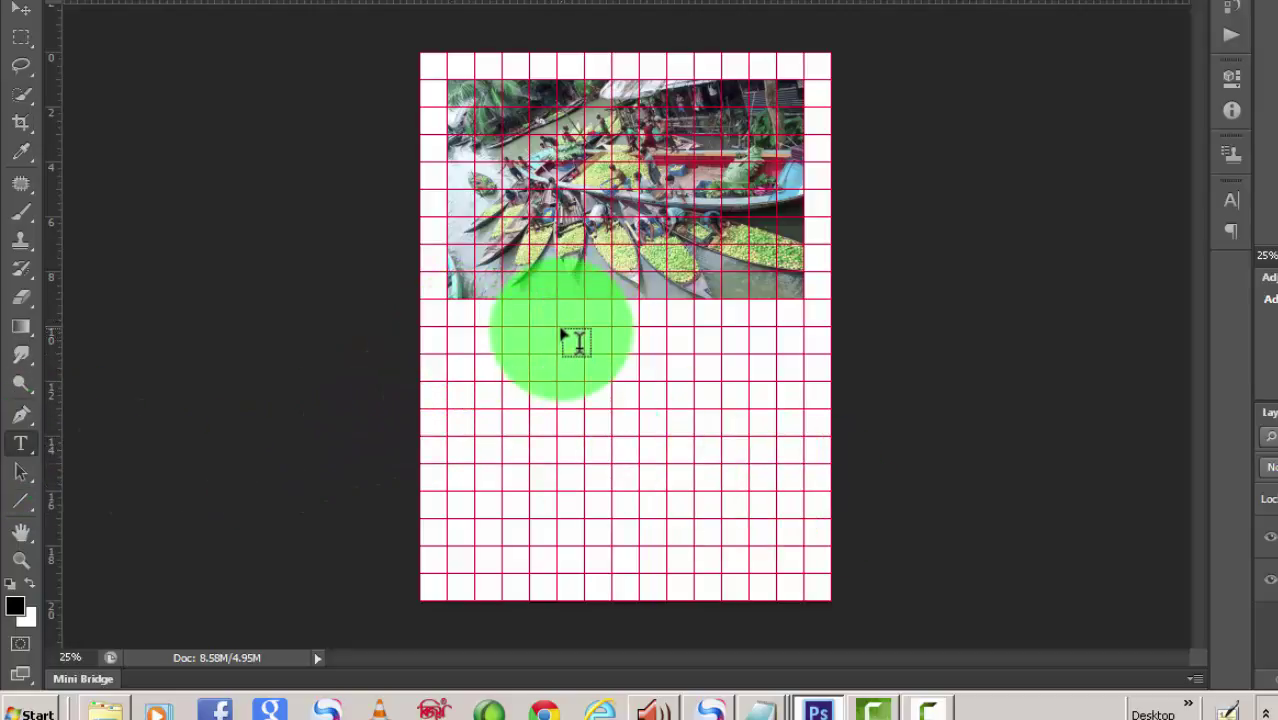
{"action": "left_click", "coordinate": [560, 327]}
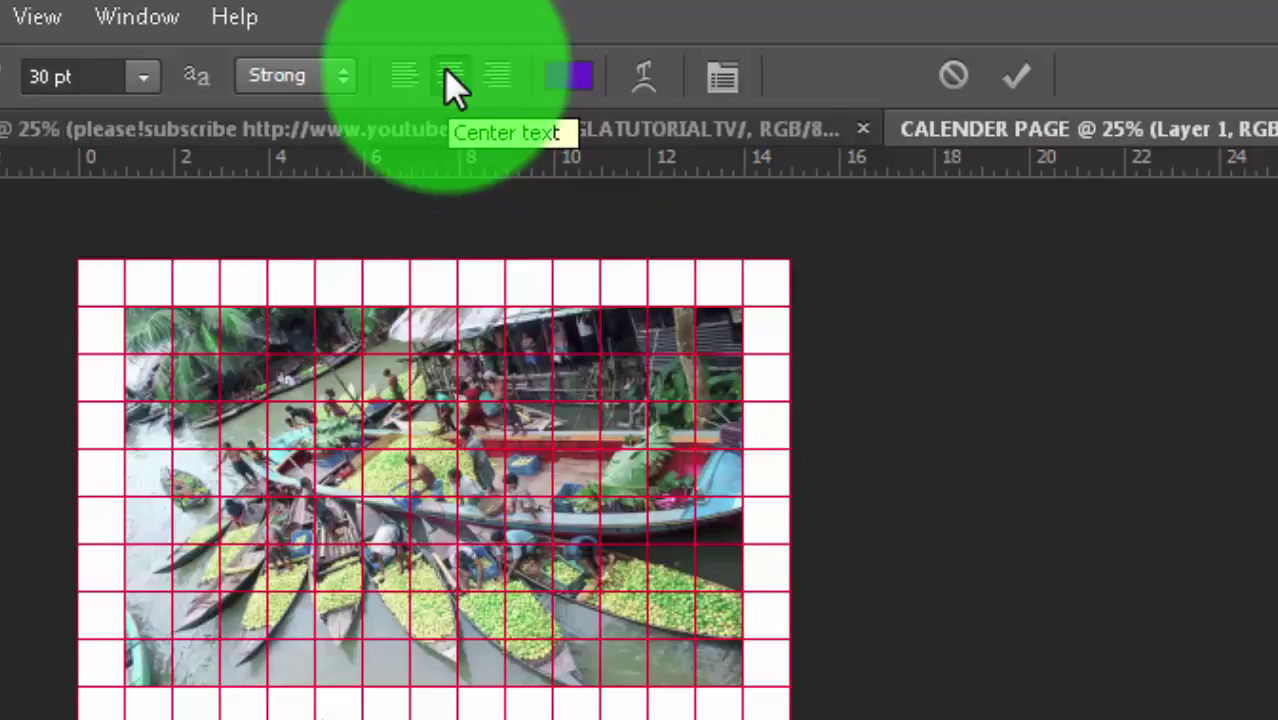
{"action": "left_click", "coordinate": [446, 83]}
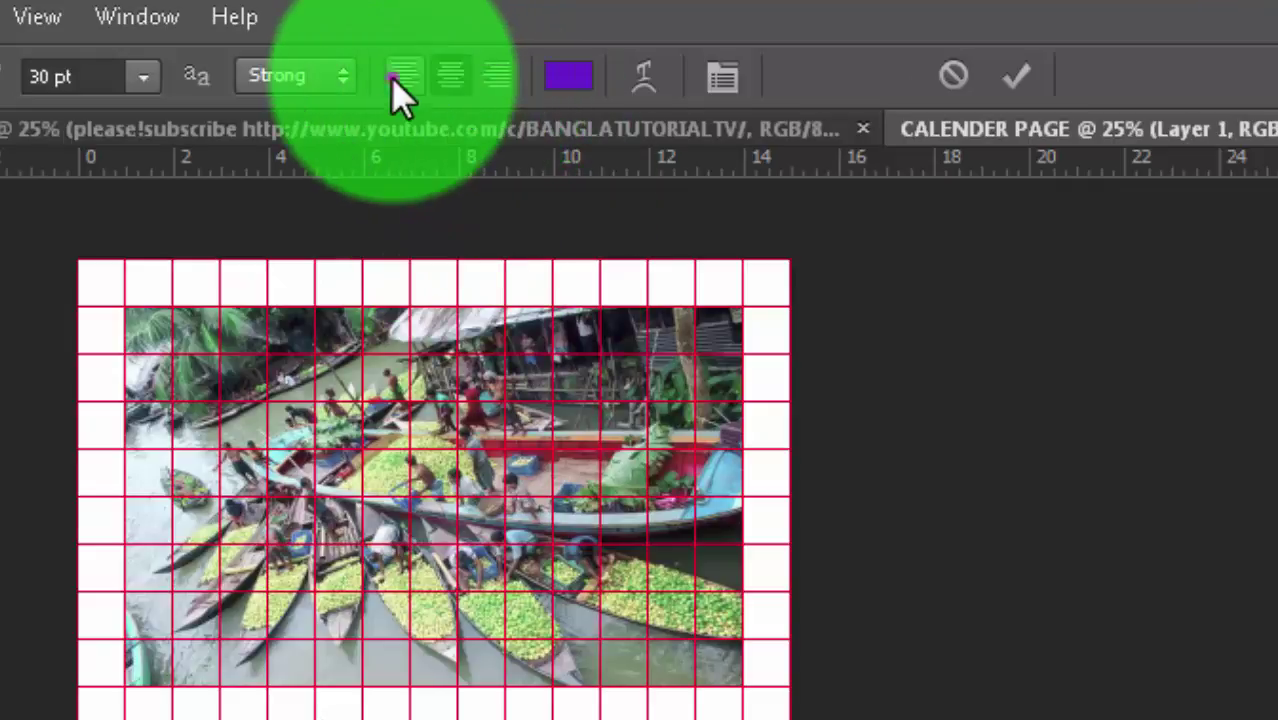
{"action": "left_click", "coordinate": [446, 80]}
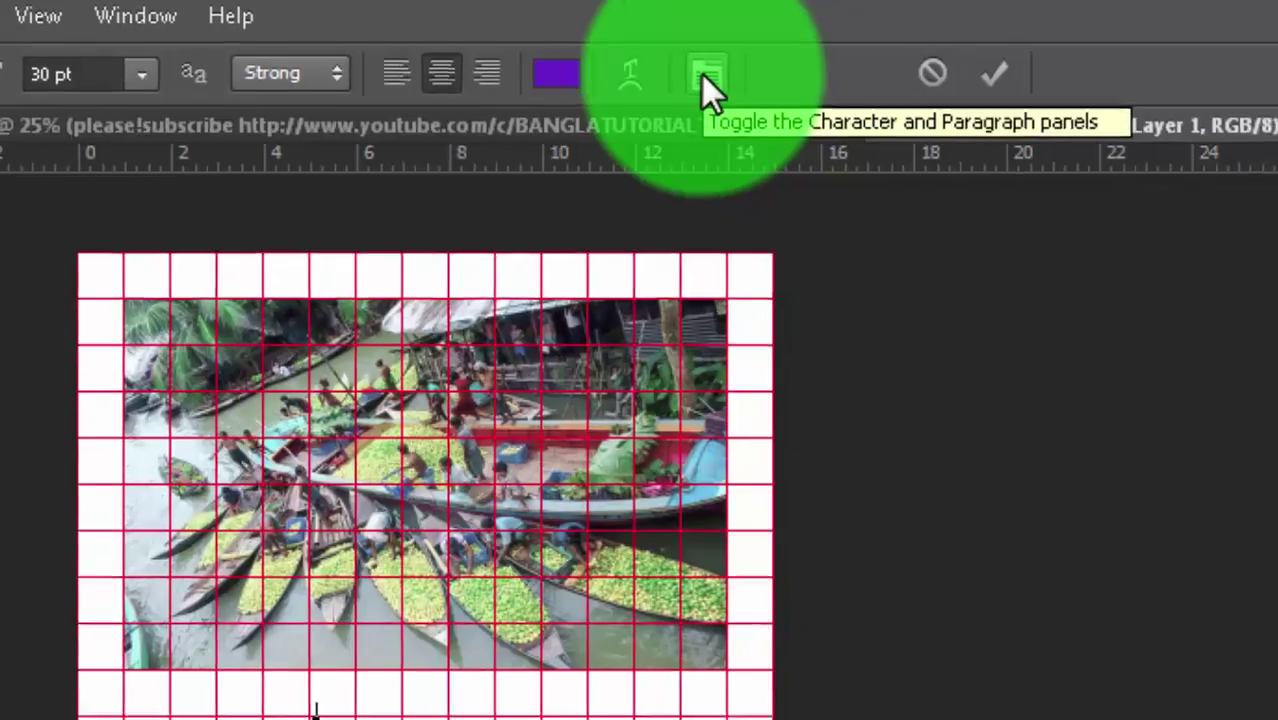
{"action": "left_click", "coordinate": [724, 80]}
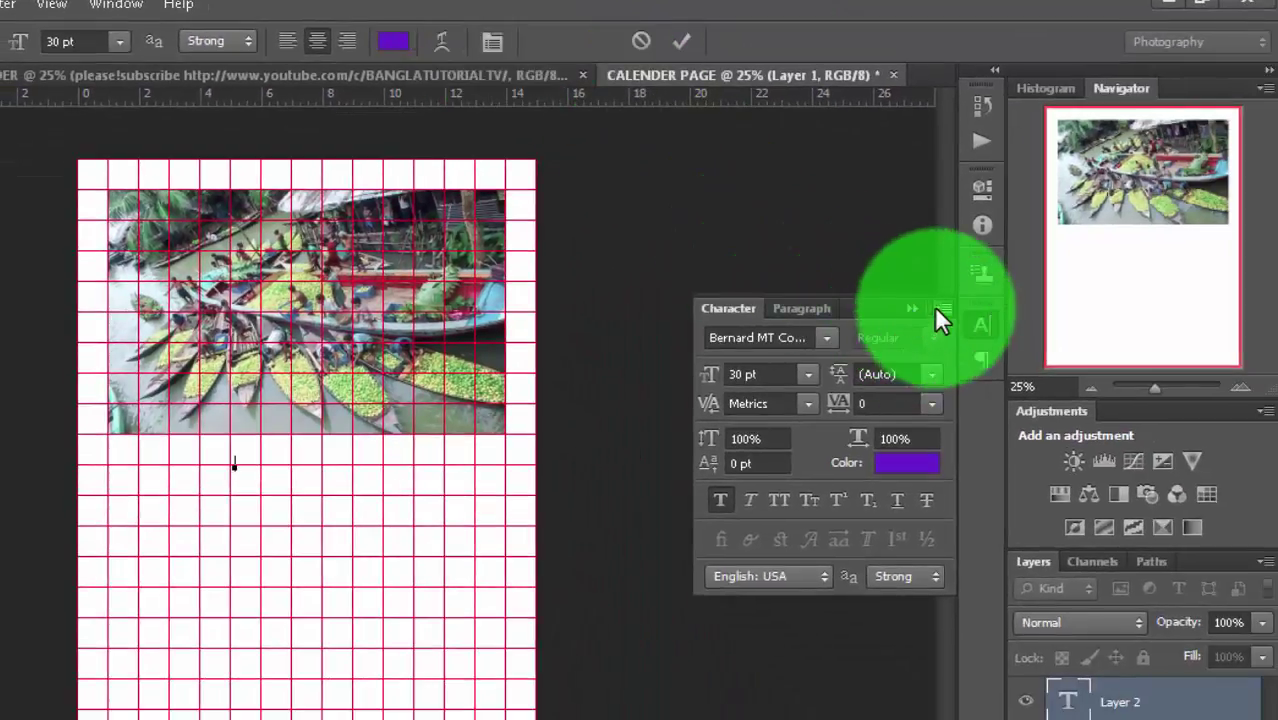
Reset character settings, then make the text 48 pt Myriad Pro Regular in blue #2a20f6.
{"action": "left_click", "coordinate": [942, 308]}
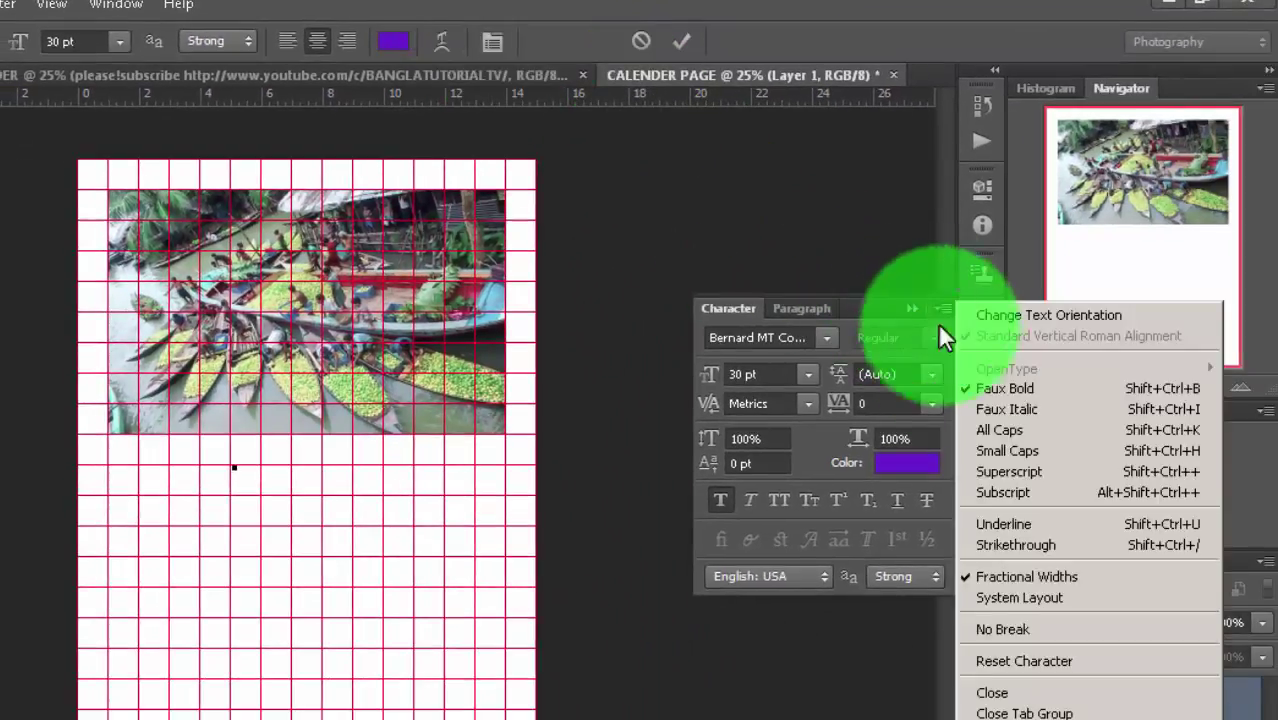
{"action": "left_click", "coordinate": [1037, 660]}
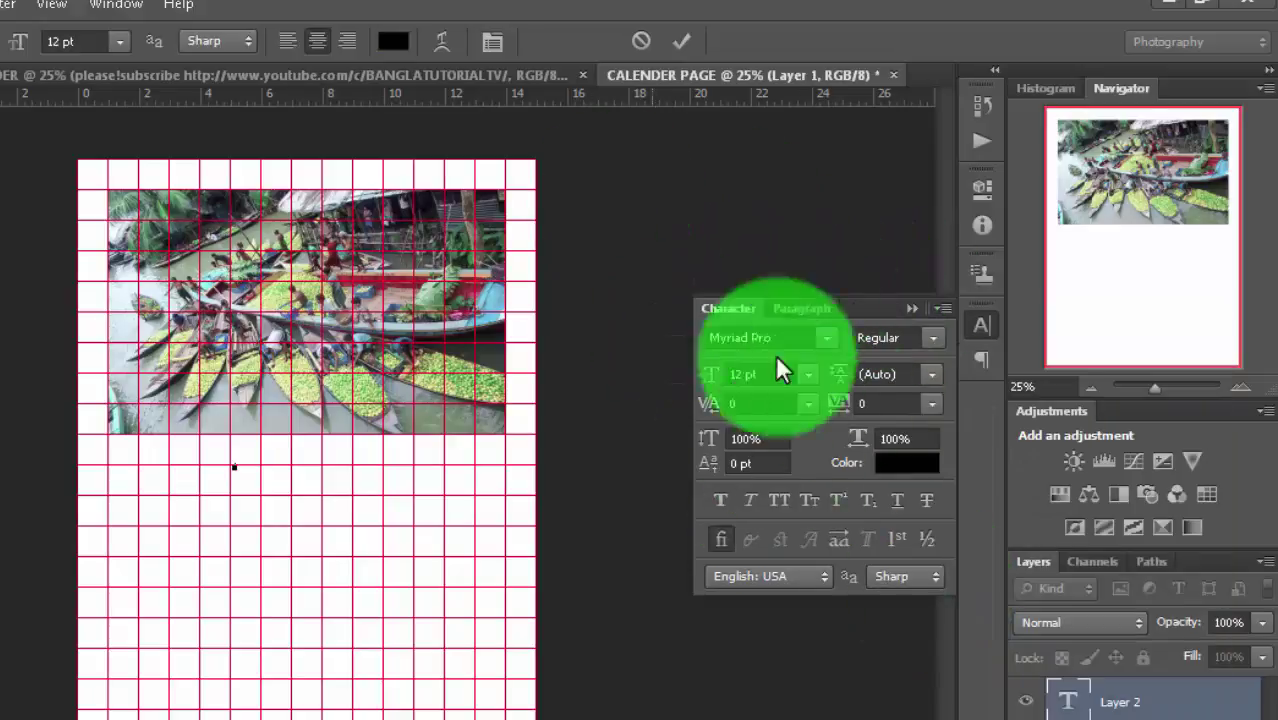
{"action": "left_click", "coordinate": [907, 463]}
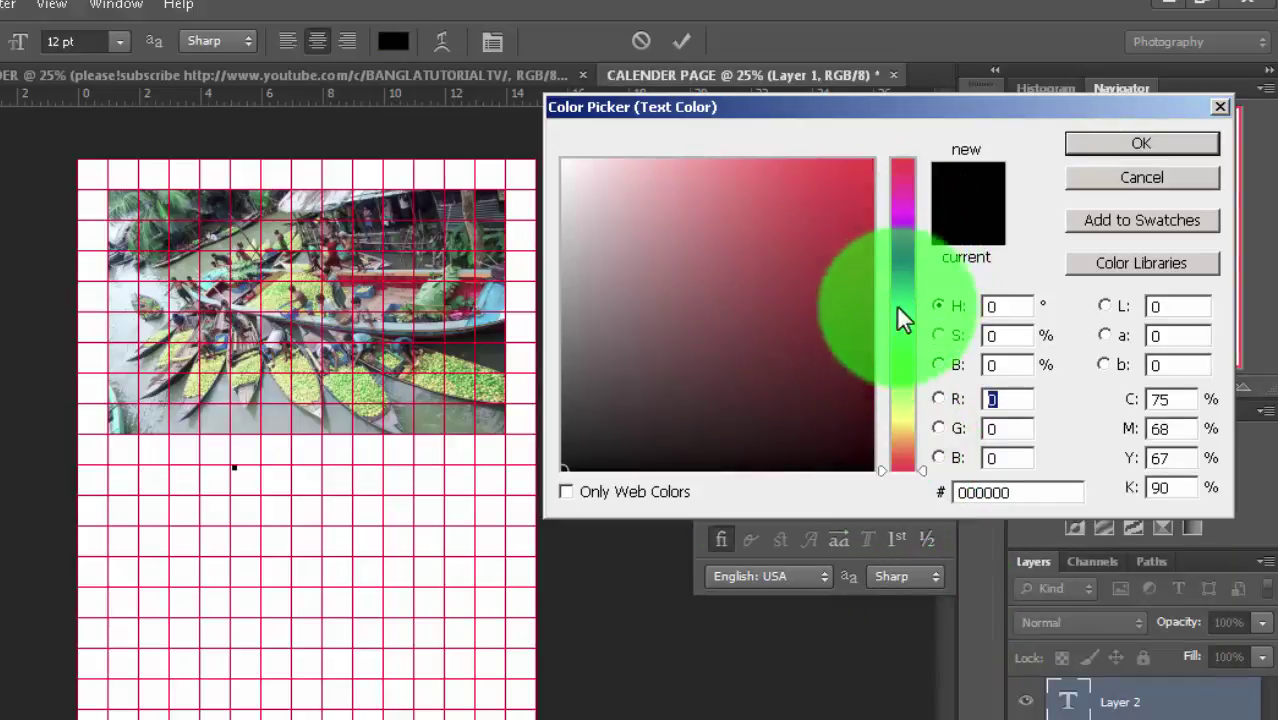
{"action": "left_click_drag", "start_coordinate": [901, 273], "coordinate": [904, 260]}
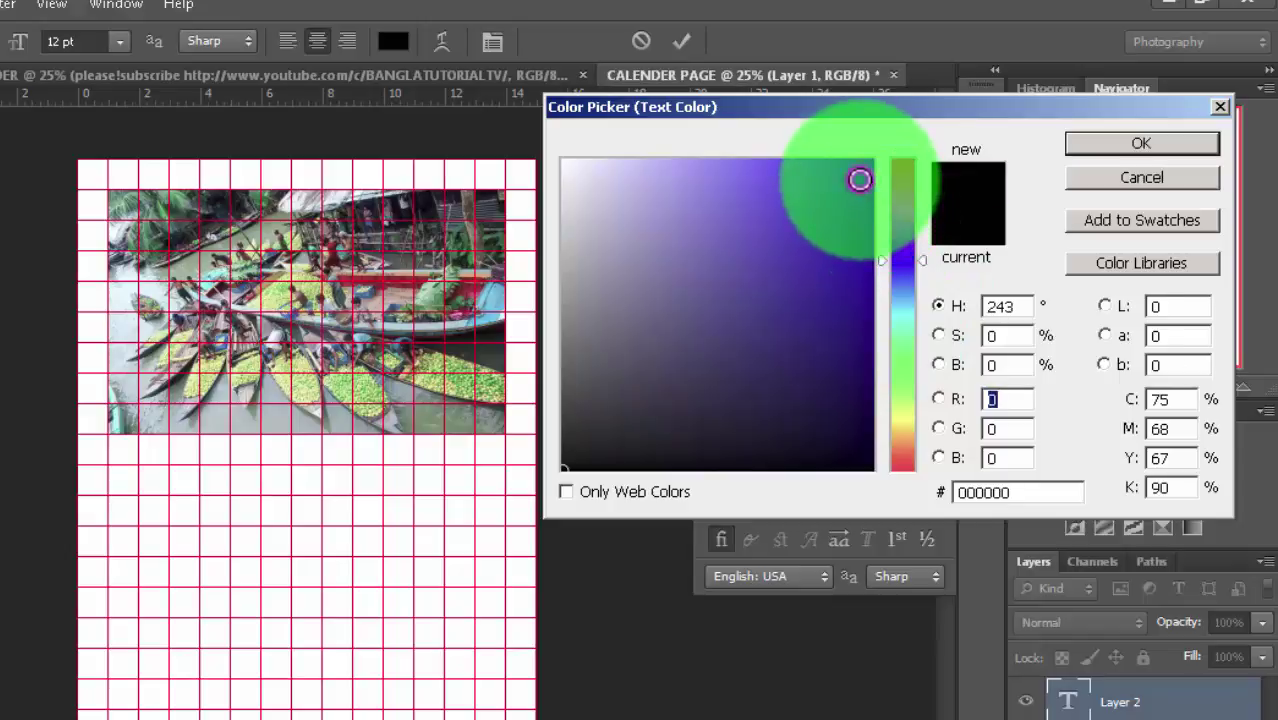
{"action": "left_click", "coordinate": [851, 166]}
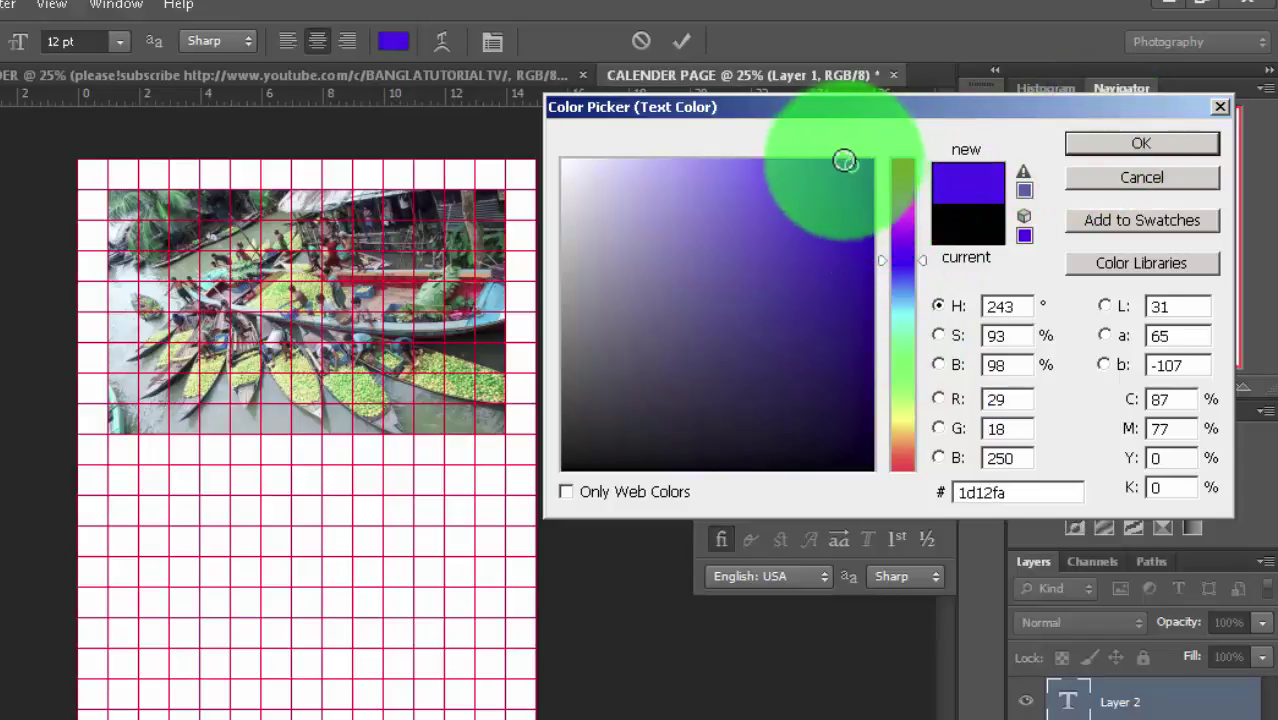
{"action": "left_click", "coordinate": [833, 170]}
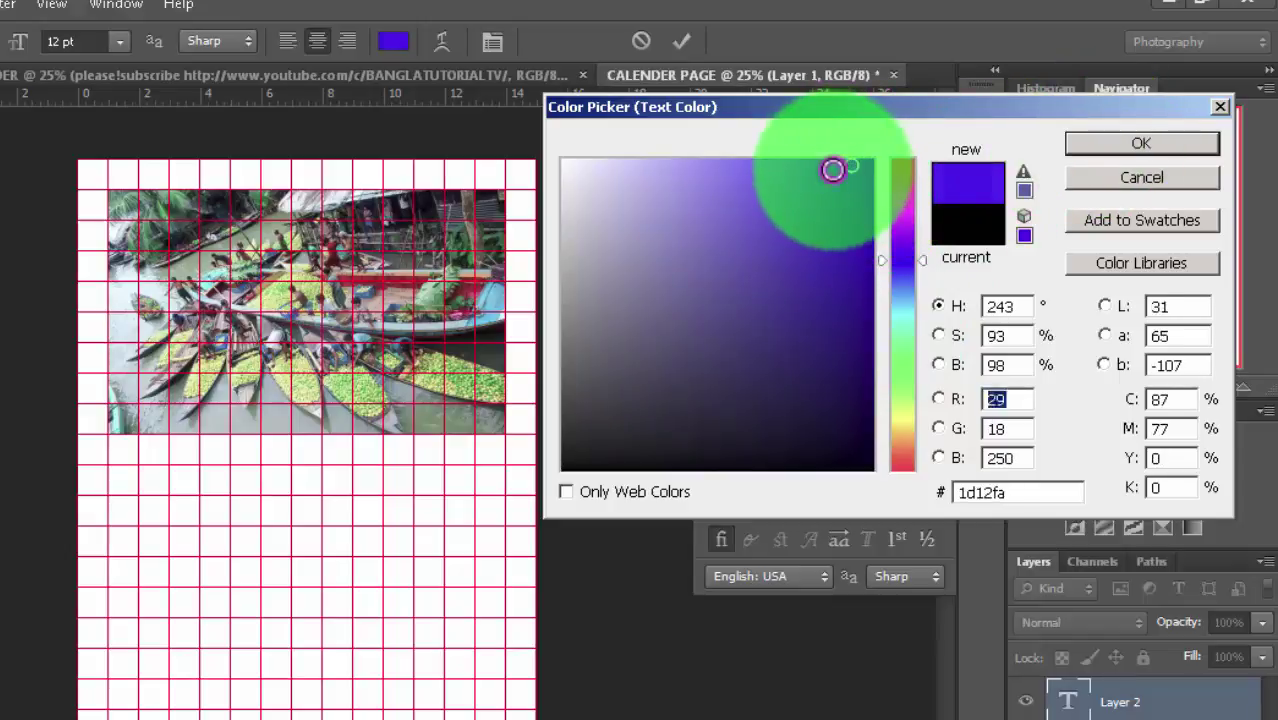
{"action": "left_click", "coordinate": [1116, 148]}
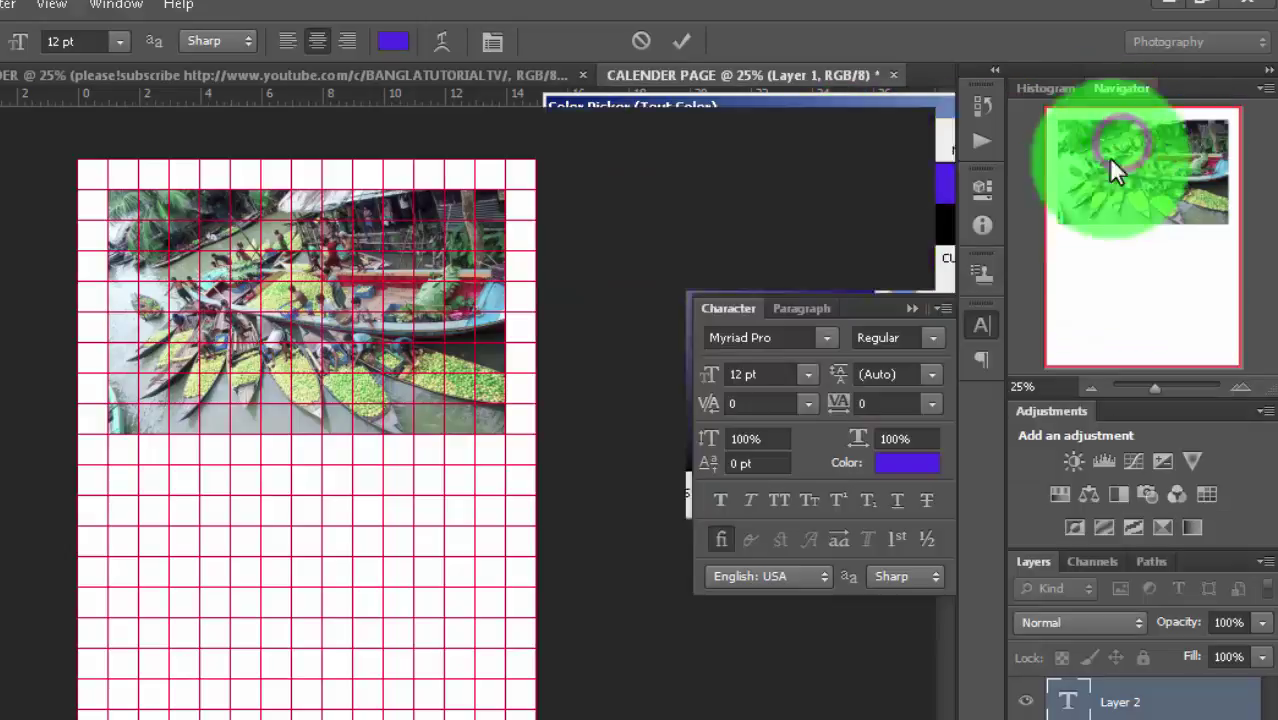
{"action": "left_click", "coordinate": [810, 372]}
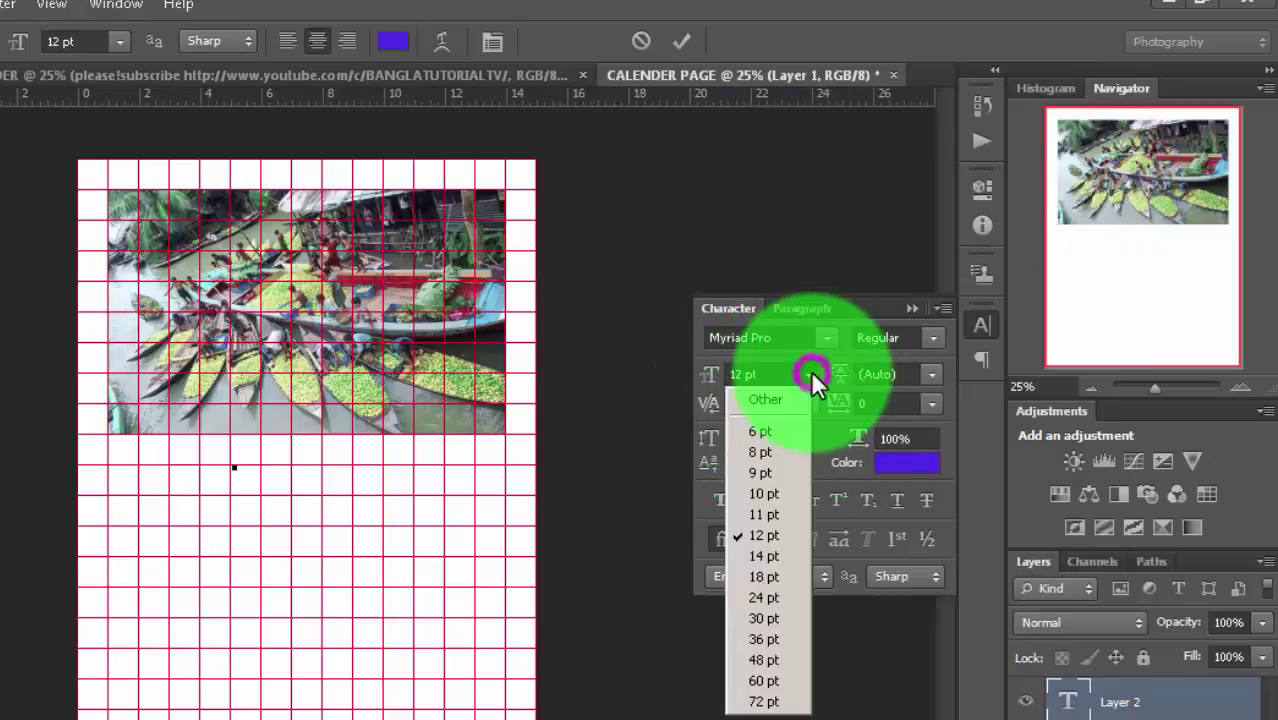
{"action": "left_click", "coordinate": [764, 659]}
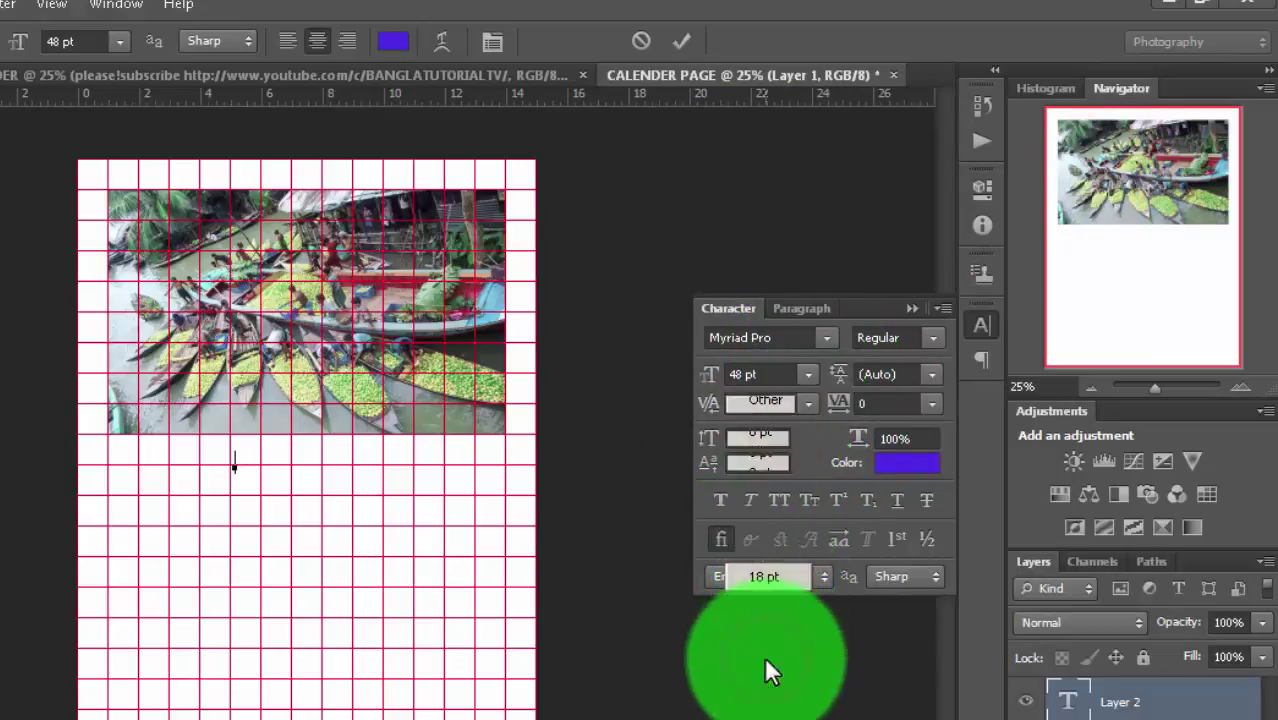
{"action": "left_click", "coordinate": [912, 307]}
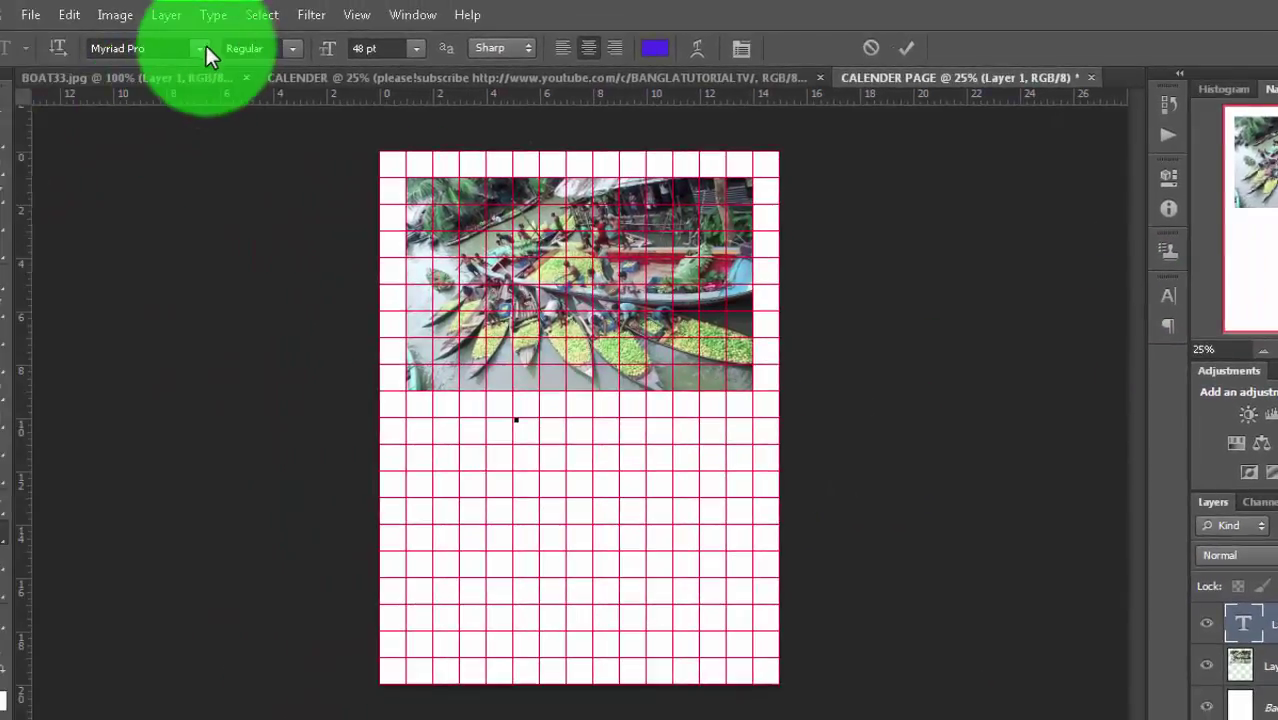
Choose Impact from the font family list for the JUNE month title.
{"action": "left_click", "coordinate": [202, 48]}
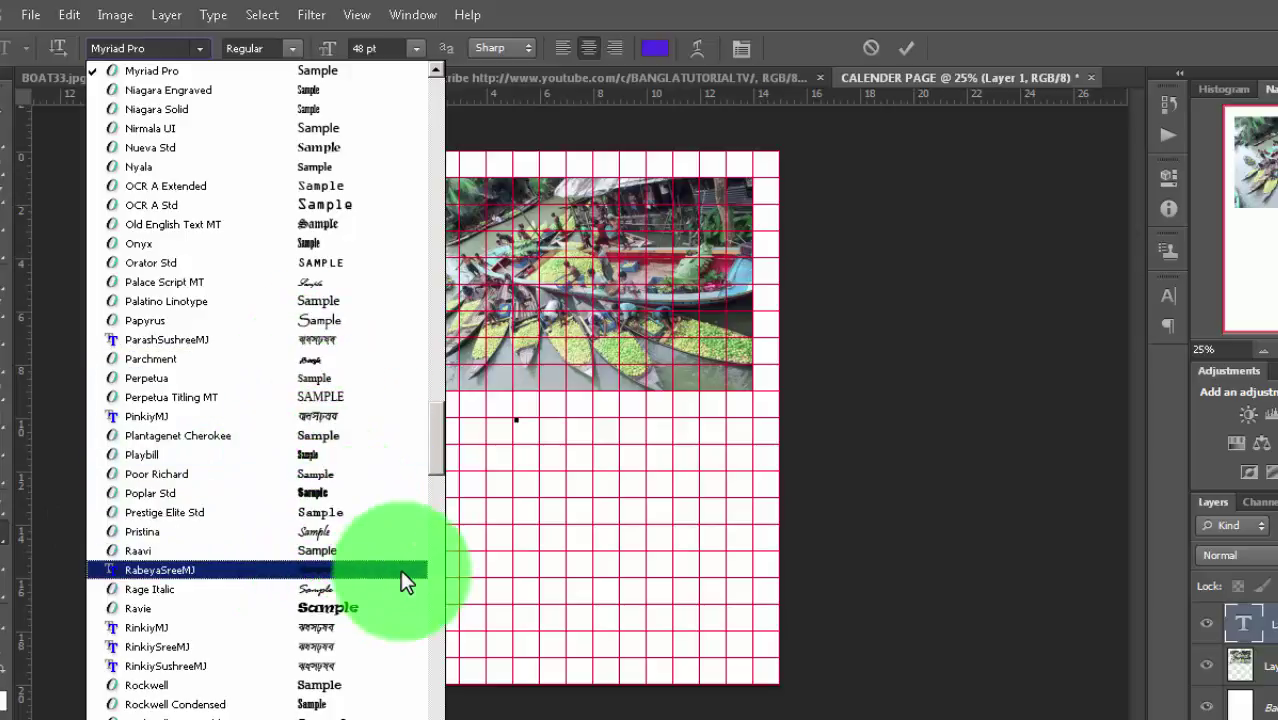
{"action": "scroll", "coordinate": [389, 554], "scroll_direction": "down", "scroll_amount": 2}
{"action": "scroll", "coordinate": [391, 556], "scroll_direction": "down", "scroll_amount": 2}
{"action": "scroll", "coordinate": [391, 556], "scroll_direction": "down", "scroll_amount": 2}
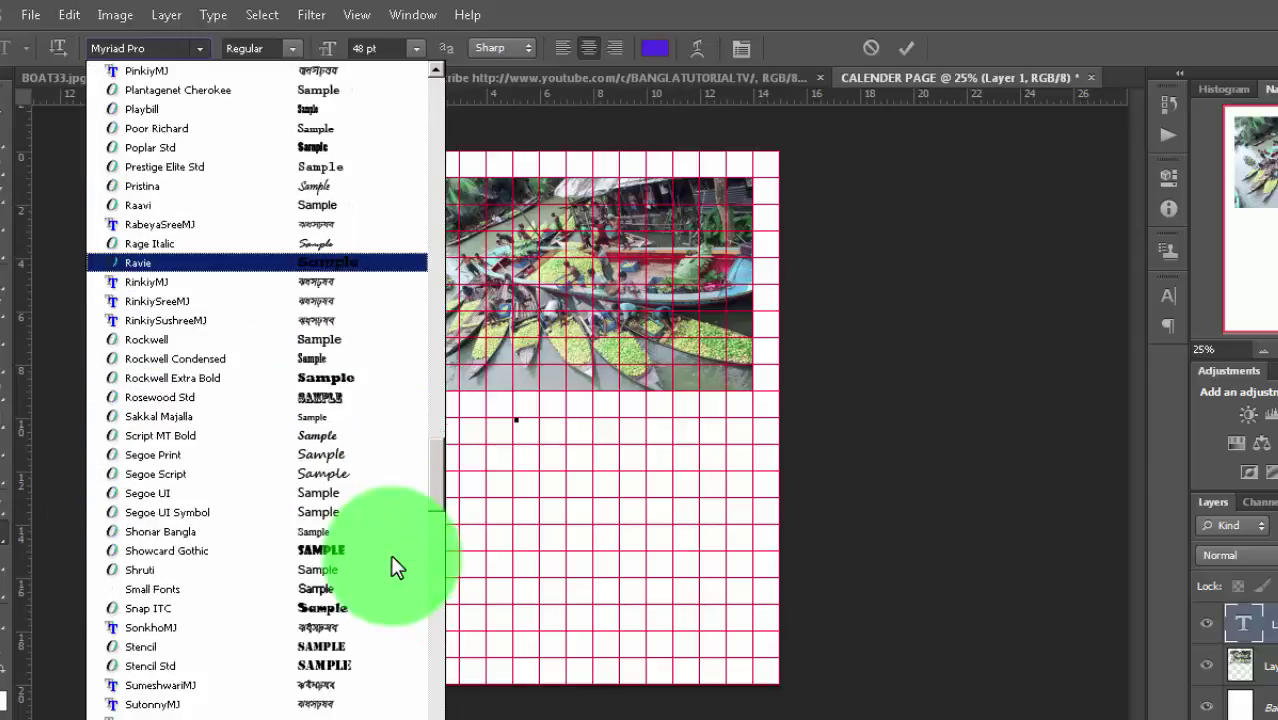
{"action": "scroll", "coordinate": [391, 556], "scroll_direction": "down", "scroll_amount": 2}
{"action": "scroll", "coordinate": [390, 554], "scroll_direction": "down", "scroll_amount": 3}
{"action": "scroll", "coordinate": [390, 554], "scroll_direction": "down", "scroll_amount": 4}
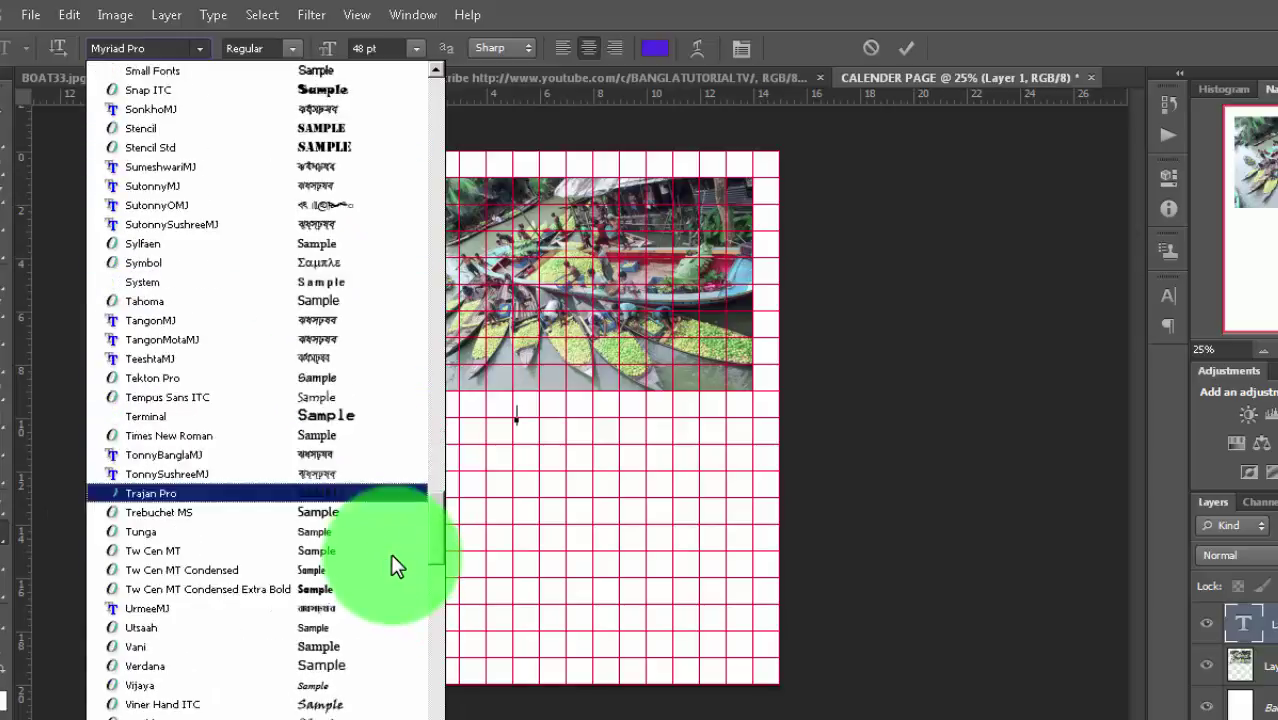
{"action": "scroll", "coordinate": [390, 553], "scroll_direction": "down", "scroll_amount": 3}
{"action": "scroll", "coordinate": [390, 553], "scroll_direction": "up", "scroll_amount": 2}
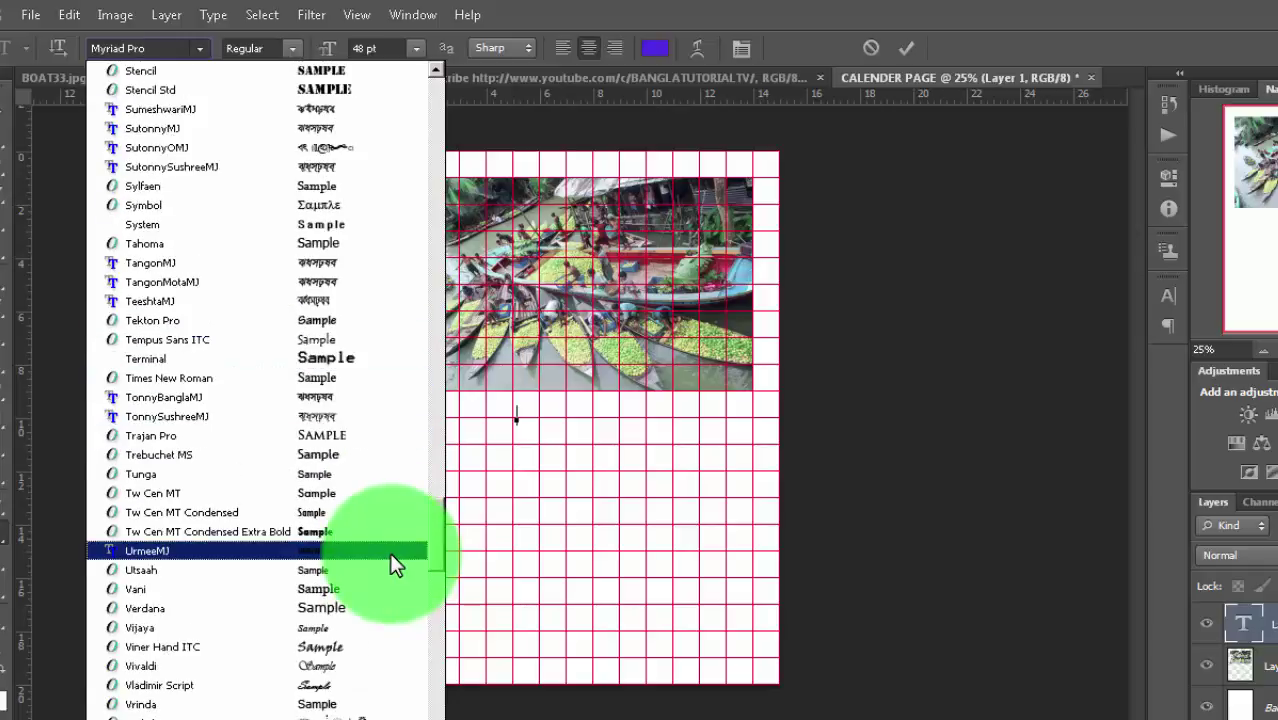
{"action": "scroll", "coordinate": [389, 552], "scroll_direction": "up", "scroll_amount": 2}
{"action": "scroll", "coordinate": [389, 552], "scroll_direction": "up", "scroll_amount": 1}
{"action": "scroll", "coordinate": [388, 552], "scroll_direction": "up", "scroll_amount": 3}
{"action": "scroll", "coordinate": [387, 551], "scroll_direction": "up", "scroll_amount": 3}
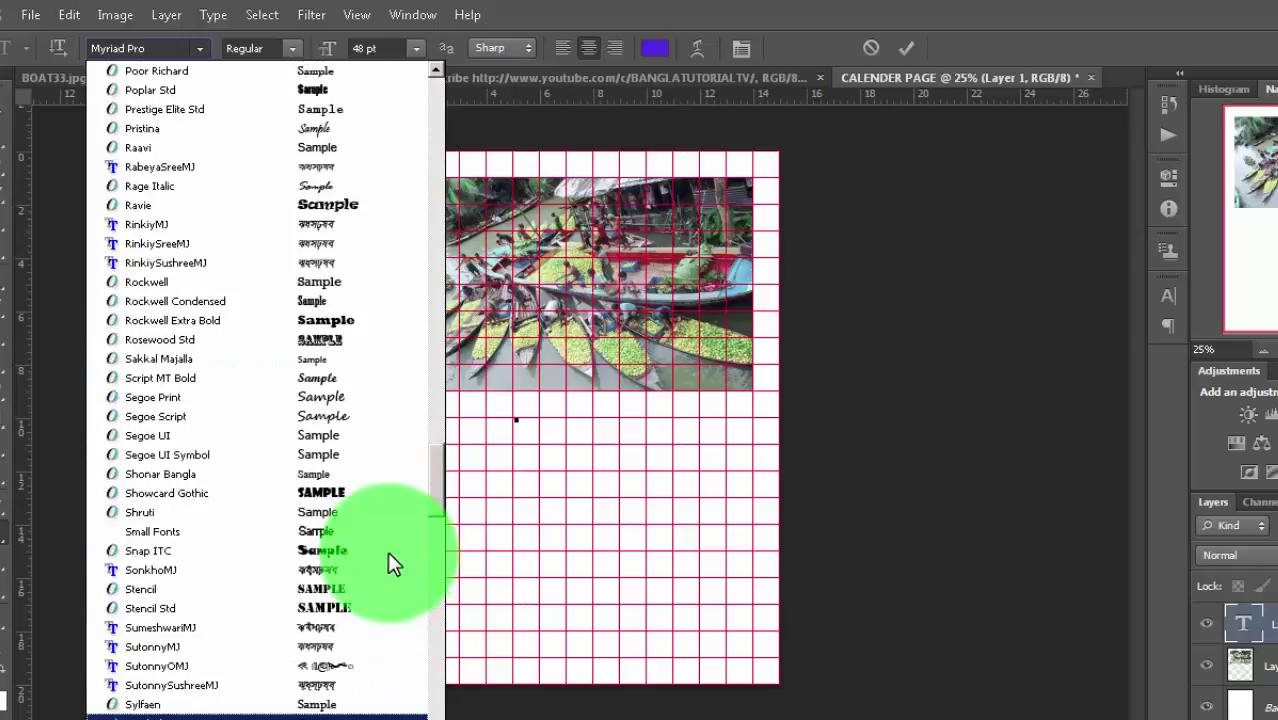
{"action": "scroll", "coordinate": [387, 551], "scroll_direction": "up", "scroll_amount": 3}
{"action": "scroll", "coordinate": [386, 550], "scroll_direction": "up", "scroll_amount": 3}
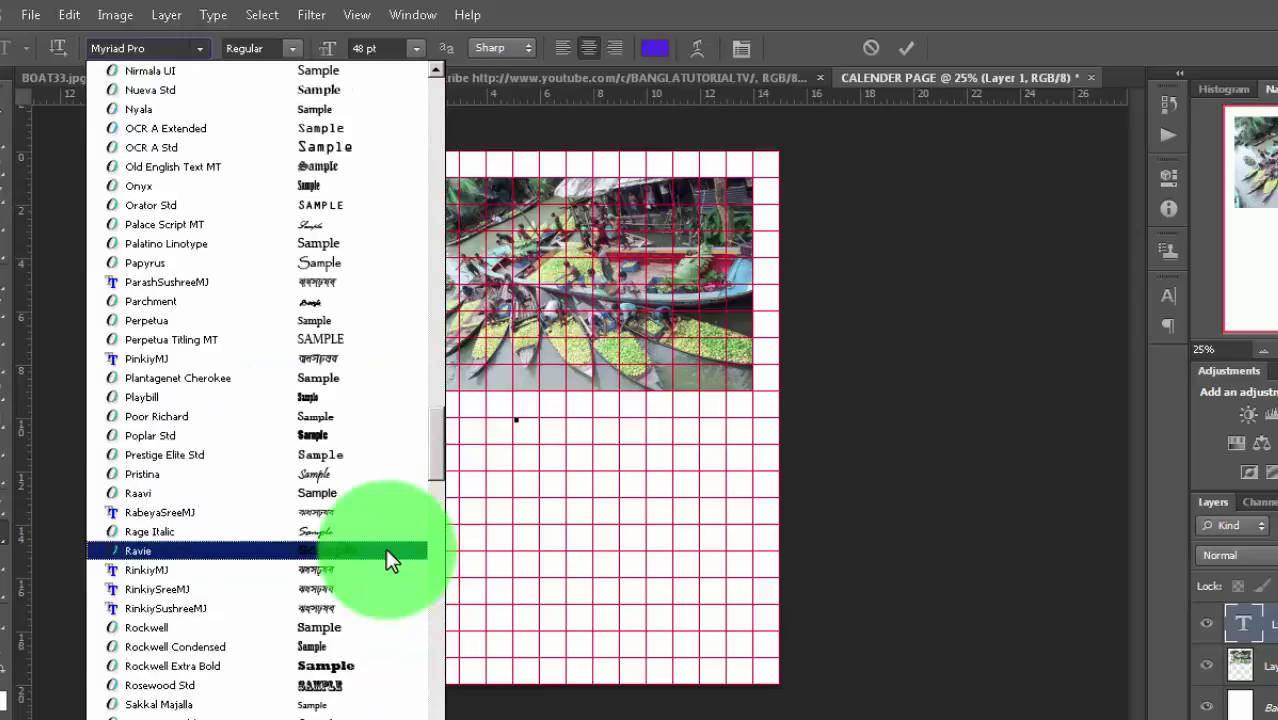
{"action": "scroll", "coordinate": [385, 550], "scroll_direction": "up", "scroll_amount": 4}
{"action": "scroll", "coordinate": [385, 550], "scroll_direction": "up", "scroll_amount": 5}
{"action": "scroll", "coordinate": [385, 549], "scroll_direction": "up", "scroll_amount": 4}
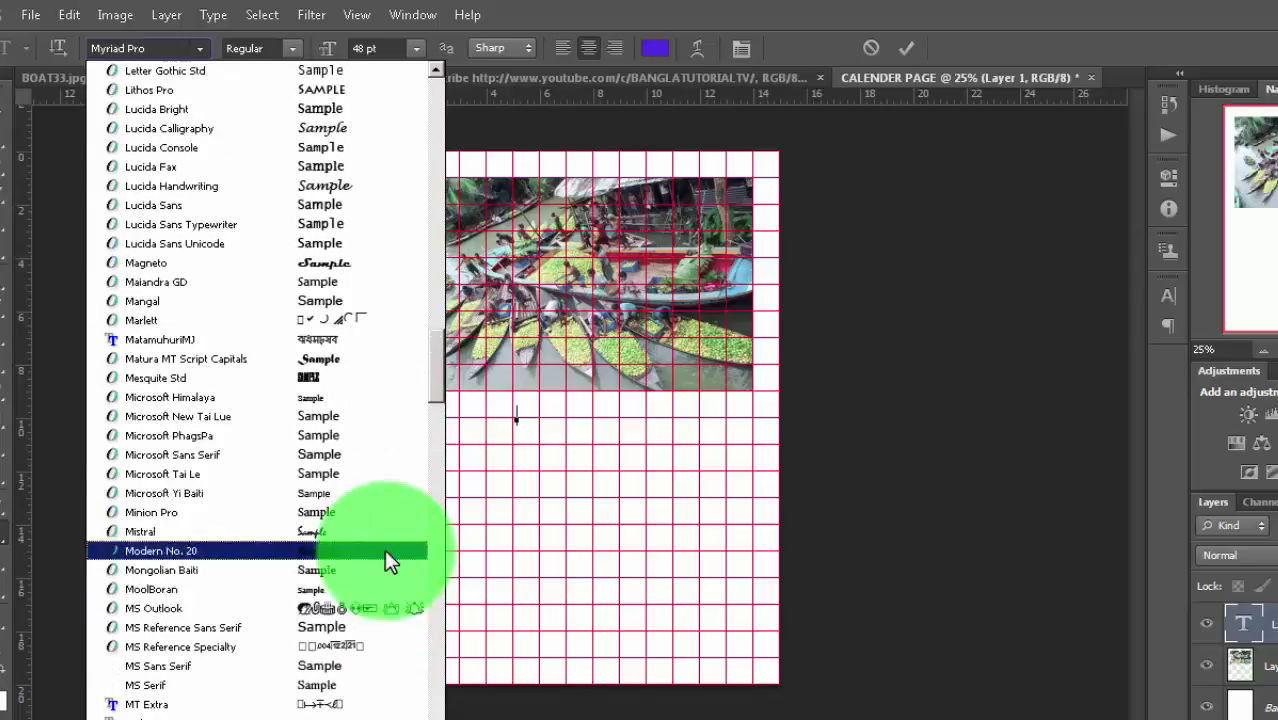
{"action": "scroll", "coordinate": [384, 550], "scroll_direction": "up", "scroll_amount": 5}
{"action": "scroll", "coordinate": [384, 551], "scroll_direction": "up", "scroll_amount": 2}
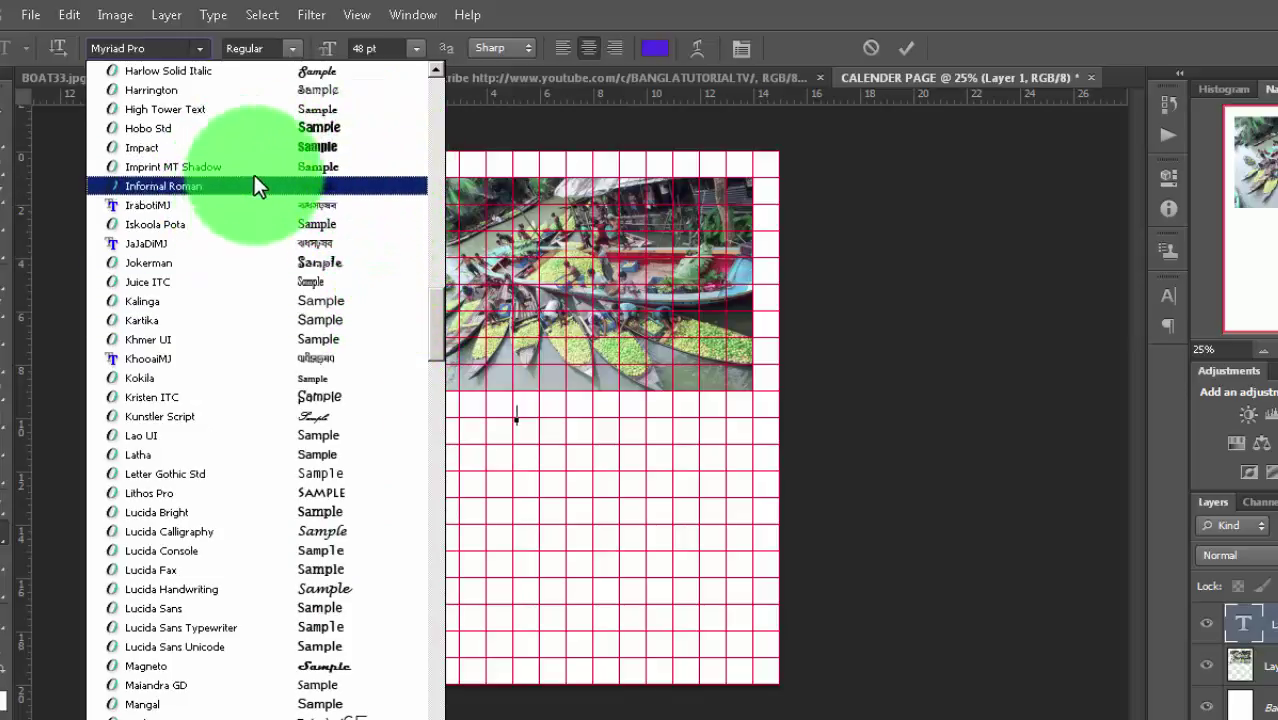
{"action": "left_click", "coordinate": [367, 148]}
{"action": "type", "text": "JUNE"}
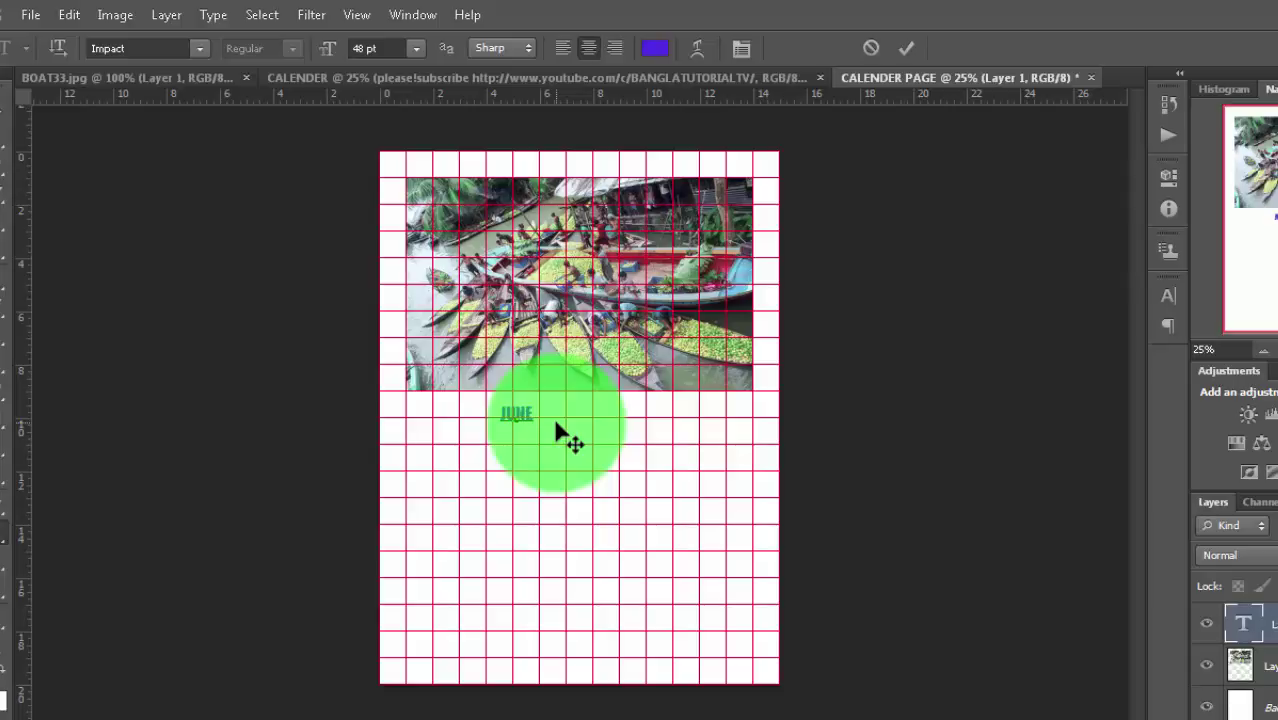
Complete the title to read JUNE-2016 and commit the text.
{"action": "type", "text": "-2016"}
{"action": "key", "text": "ctrl+Return"}
{"action": "key", "text": "v"}
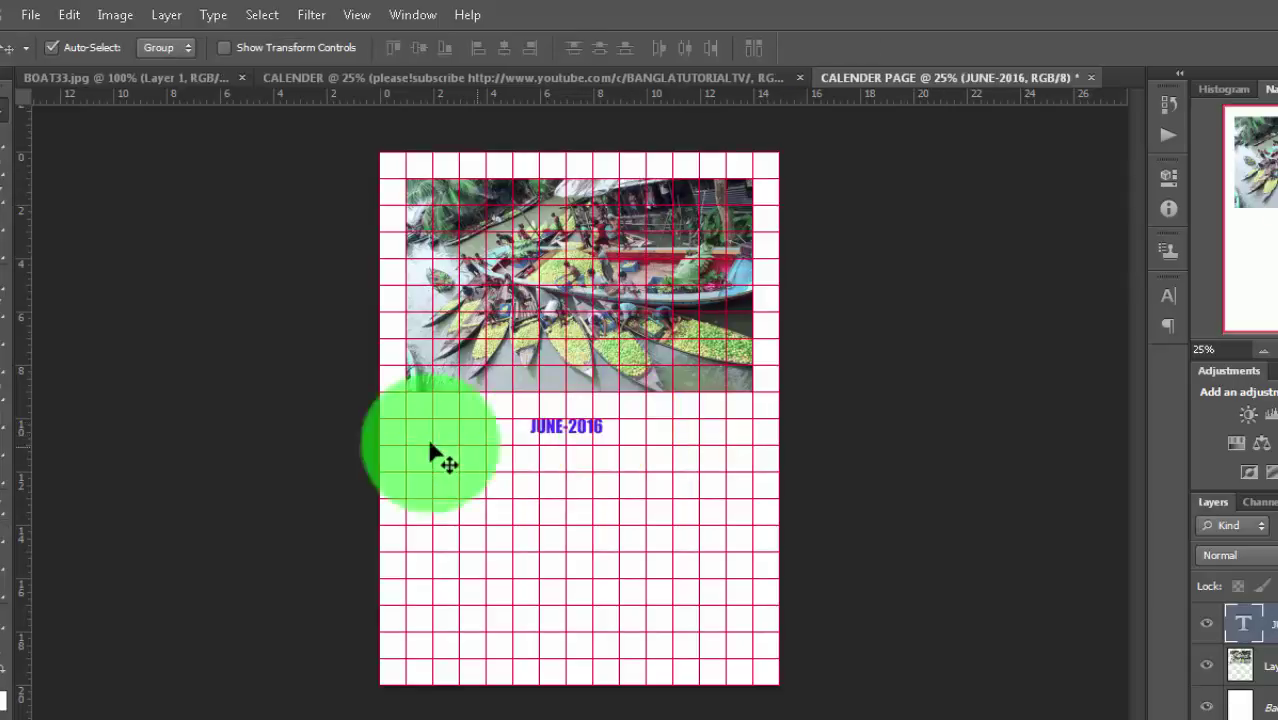
Drag the JUNE-2016 title right until it sits centred under the boat photo.
{"action": "left_click_drag", "start_coordinate": [486, 427], "coordinate": [576, 440]}
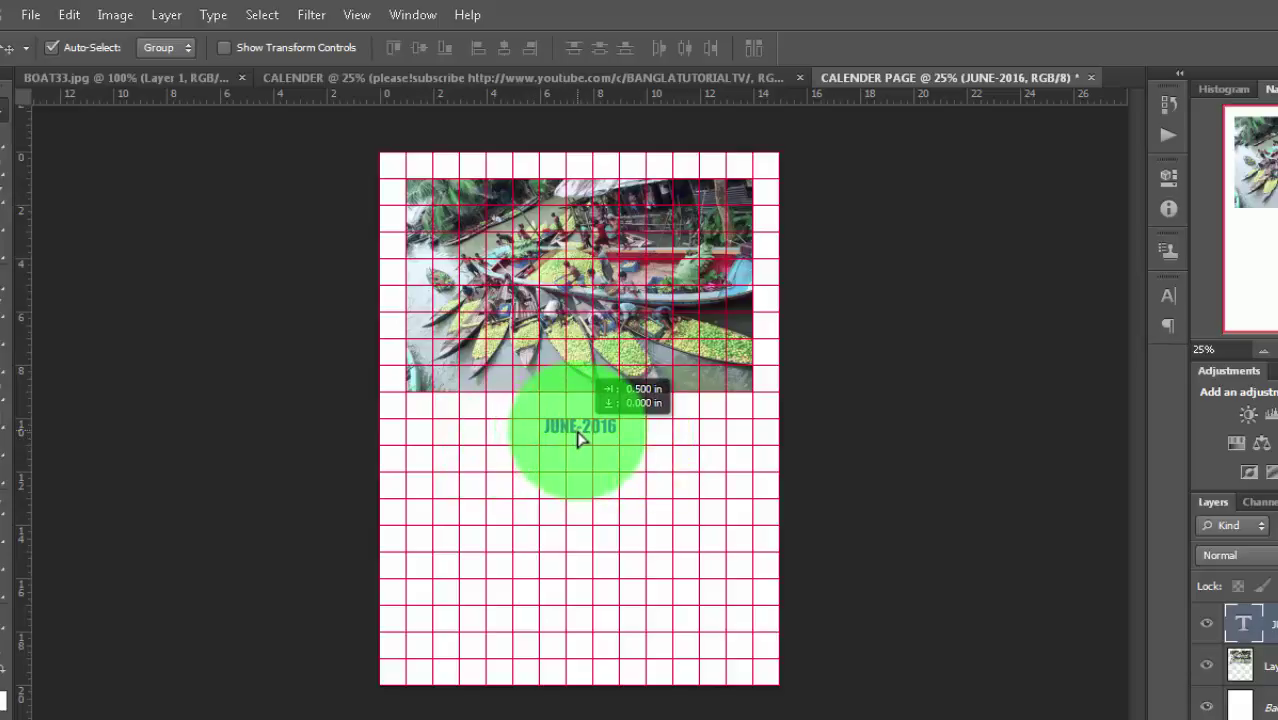
{"action": "left_click_drag", "start_coordinate": [575, 433], "coordinate": [598, 450]}
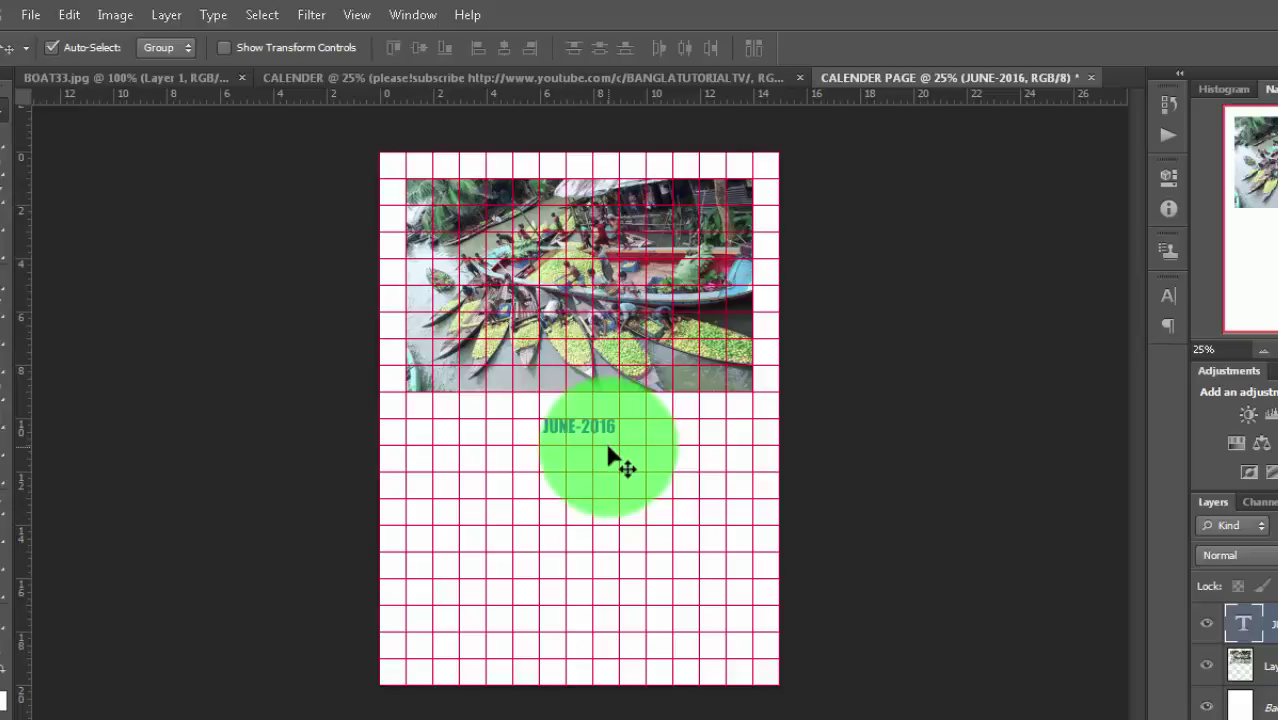
{"action": "mouse_move", "coordinate": [608, 452]}
{"action": "left_mouse_down"}
{"action": "mouse_move", "coordinate": [767, 440]}
{"action": "mouse_move", "coordinate": [668, 451]}
{"action": "mouse_move", "coordinate": [577, 290]}
{"action": "mouse_move", "coordinate": [708, 240]}
{"action": "mouse_move", "coordinate": [591, 477]}
{"action": "mouse_move", "coordinate": [576, 451]}
{"action": "mouse_move", "coordinate": [643, 440]}
{"action": "mouse_move", "coordinate": [576, 165]}
{"action": "mouse_move", "coordinate": [593, 494]}
{"action": "mouse_move", "coordinate": [448, 499]}
{"action": "mouse_move", "coordinate": [450, 565]}
{"action": "mouse_move", "coordinate": [513, 397]}
{"action": "mouse_move", "coordinate": [616, 454]}
{"action": "mouse_move", "coordinate": [622, 379]}
{"action": "mouse_move", "coordinate": [593, 505]}
{"action": "mouse_move", "coordinate": [514, 234]}
{"action": "mouse_move", "coordinate": [619, 348]}
{"action": "mouse_move", "coordinate": [582, 470]}
{"action": "mouse_move", "coordinate": [600, 120]}
{"action": "mouse_move", "coordinate": [542, 408]}
{"action": "mouse_move", "coordinate": [455, 458]}
{"action": "mouse_move", "coordinate": [716, 502]}
{"action": "mouse_move", "coordinate": [709, 483]}
{"action": "left_mouse_up"}
Free-transform the JUNE-2016 title to about 110% width and 208% height, then commit.
{"action": "key", "text": "ctrl+t"}
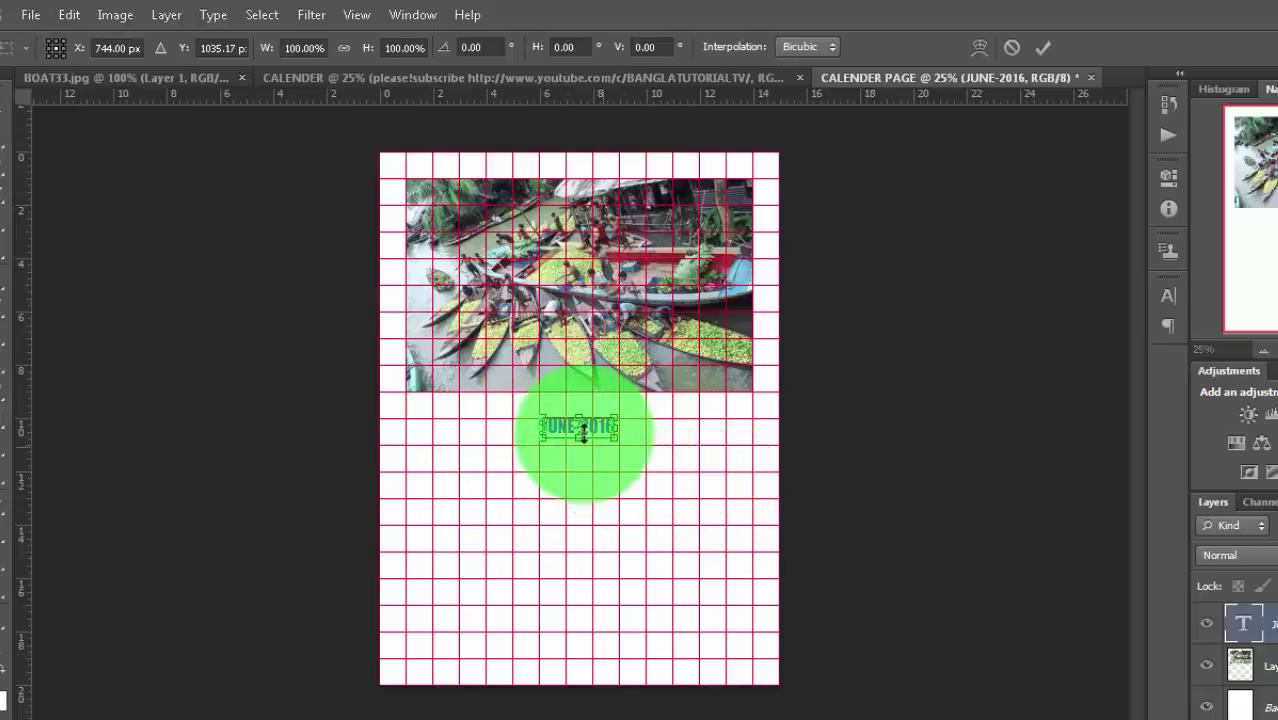
{"action": "mouse_move", "coordinate": [578, 440]}
{"action": "left_mouse_down"}
{"action": "mouse_move", "coordinate": [576, 451]}
{"action": "mouse_move", "coordinate": [621, 429]}
{"action": "left_mouse_up"}
{"action": "left_click_drag", "start_coordinate": [541, 432], "coordinate": [587, 457]}
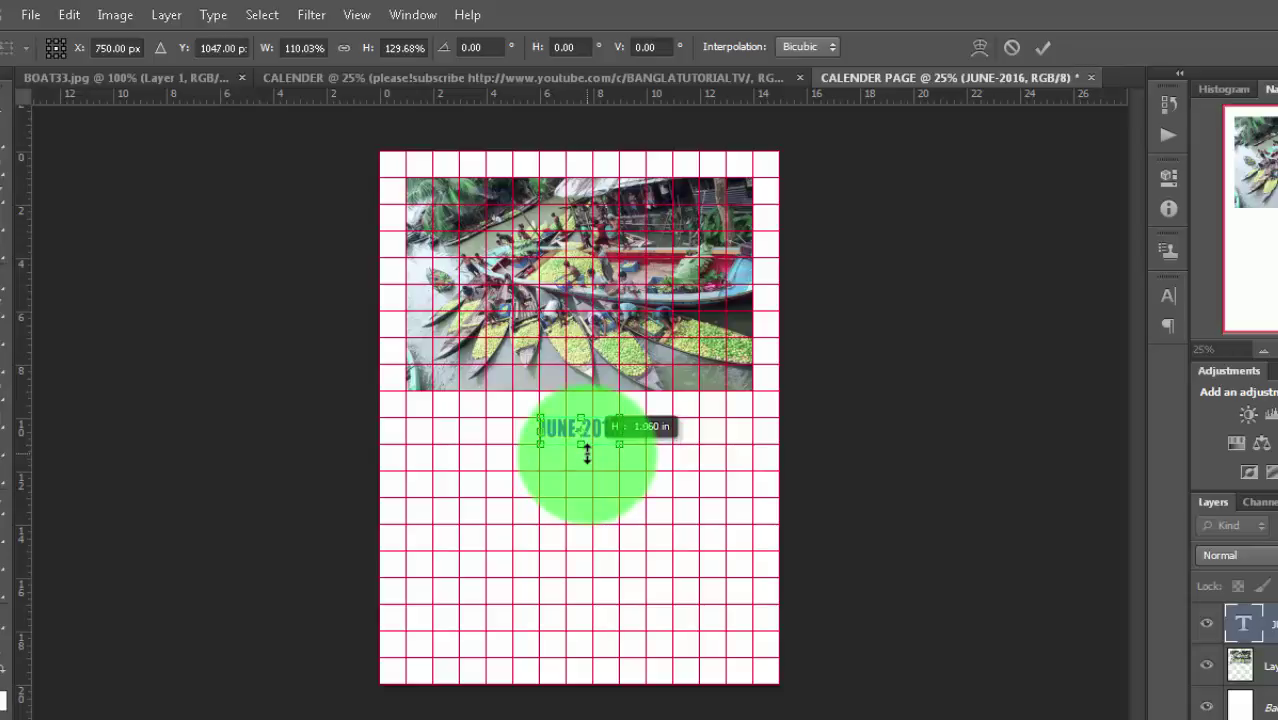
{"action": "left_click_drag", "start_coordinate": [587, 457], "coordinate": [587, 459]}
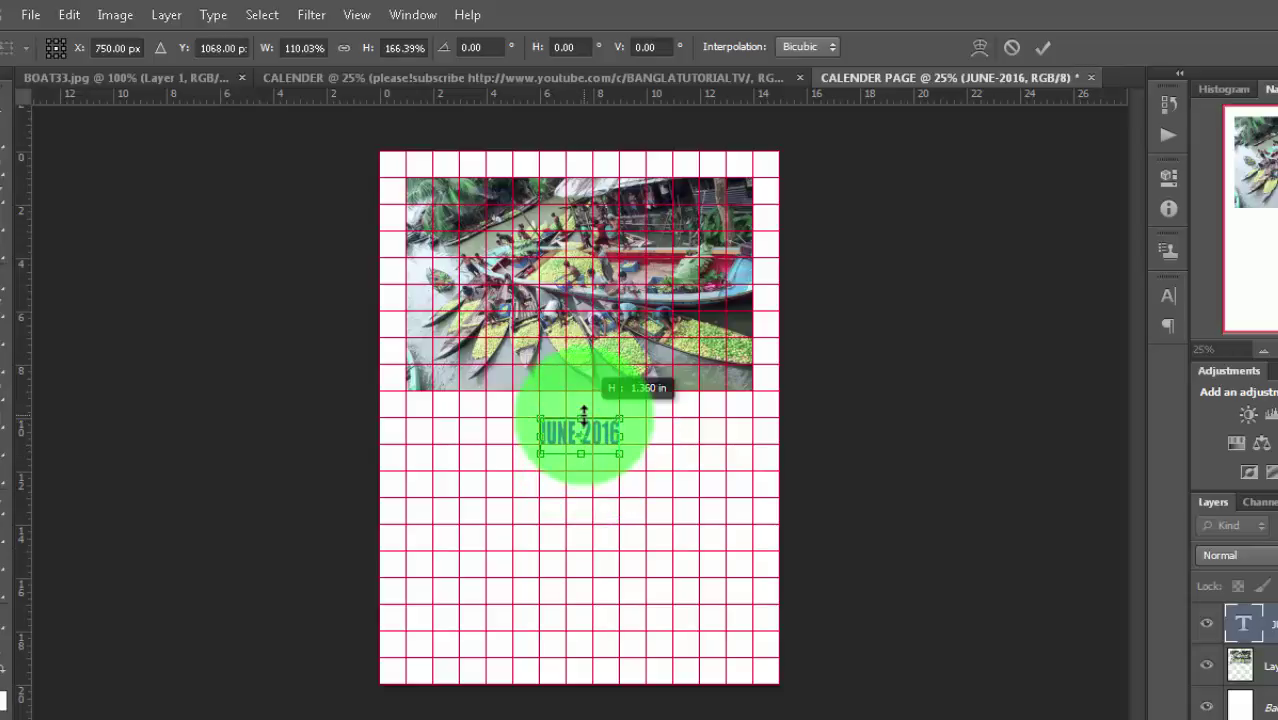
{"action": "left_click_drag", "start_coordinate": [585, 412], "coordinate": [587, 419]}
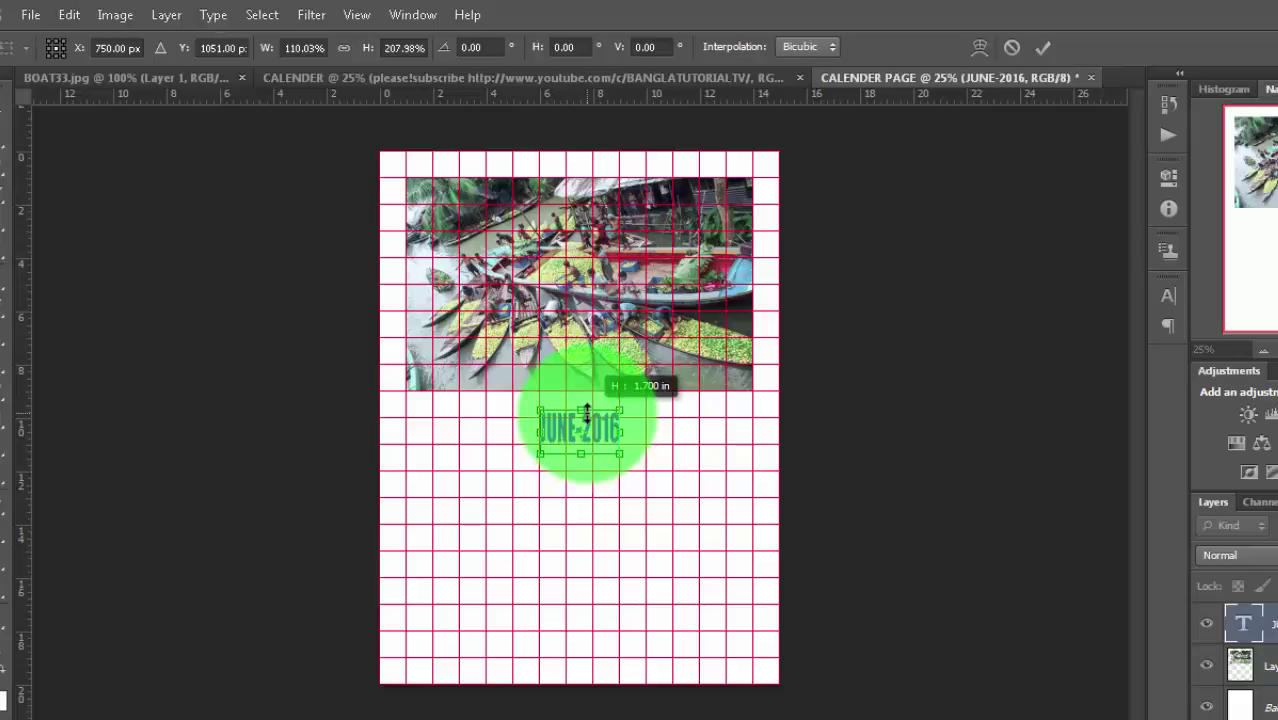
{"action": "left_click_drag", "start_coordinate": [587, 412], "coordinate": [587, 412]}
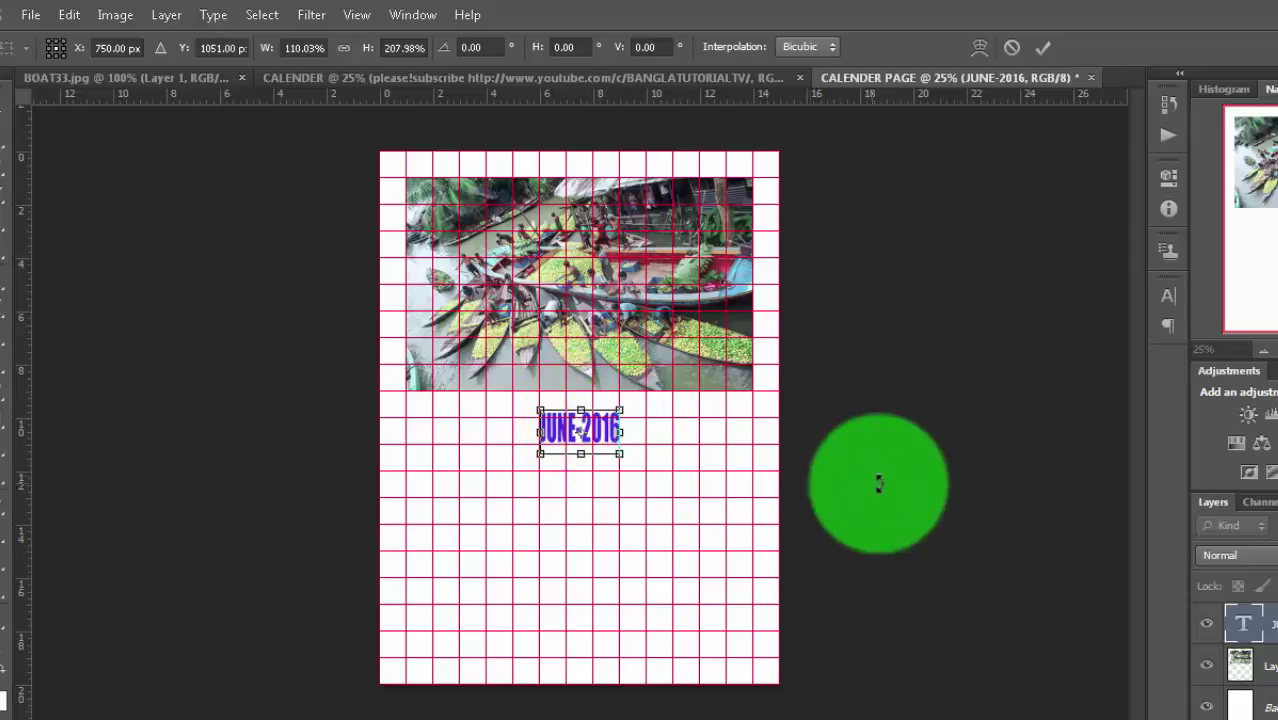
{"action": "left_click", "coordinate": [1043, 47]}
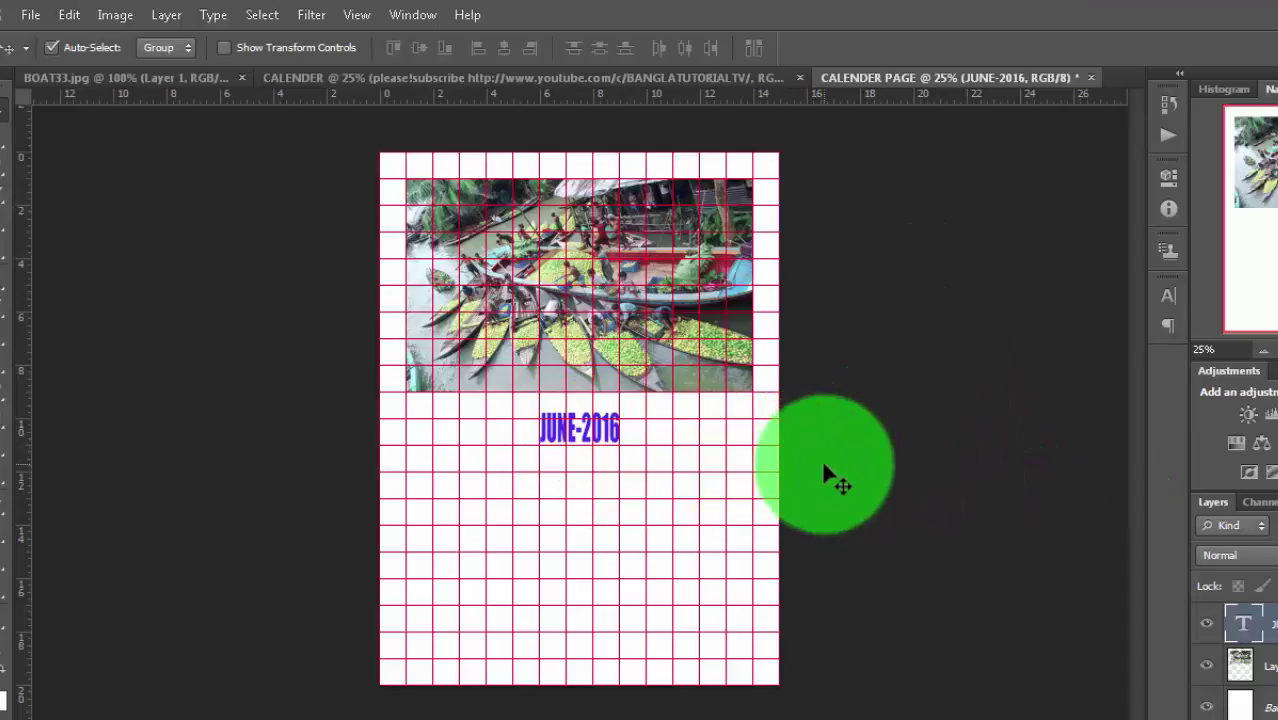
Nudge the title down and add a black Impact SUN label in the first column.
{"action": "key", "text": "shift+Down"}
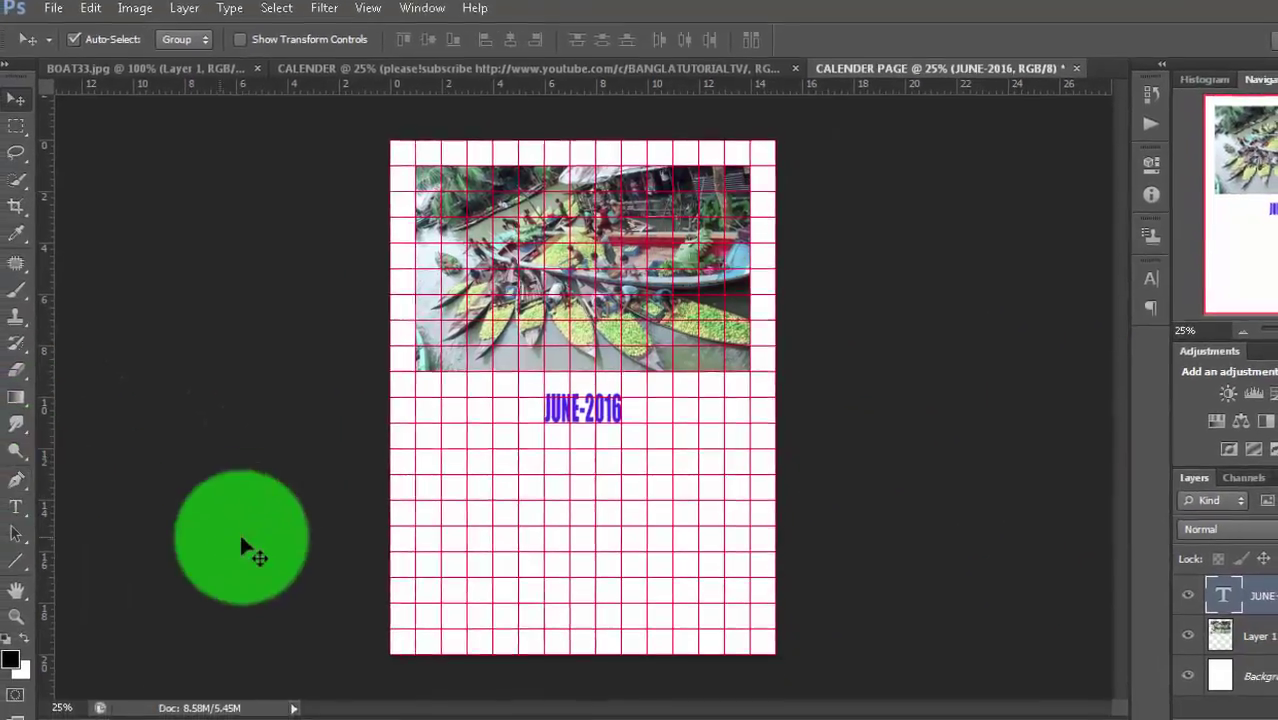
{"action": "left_click", "coordinate": [19, 503]}
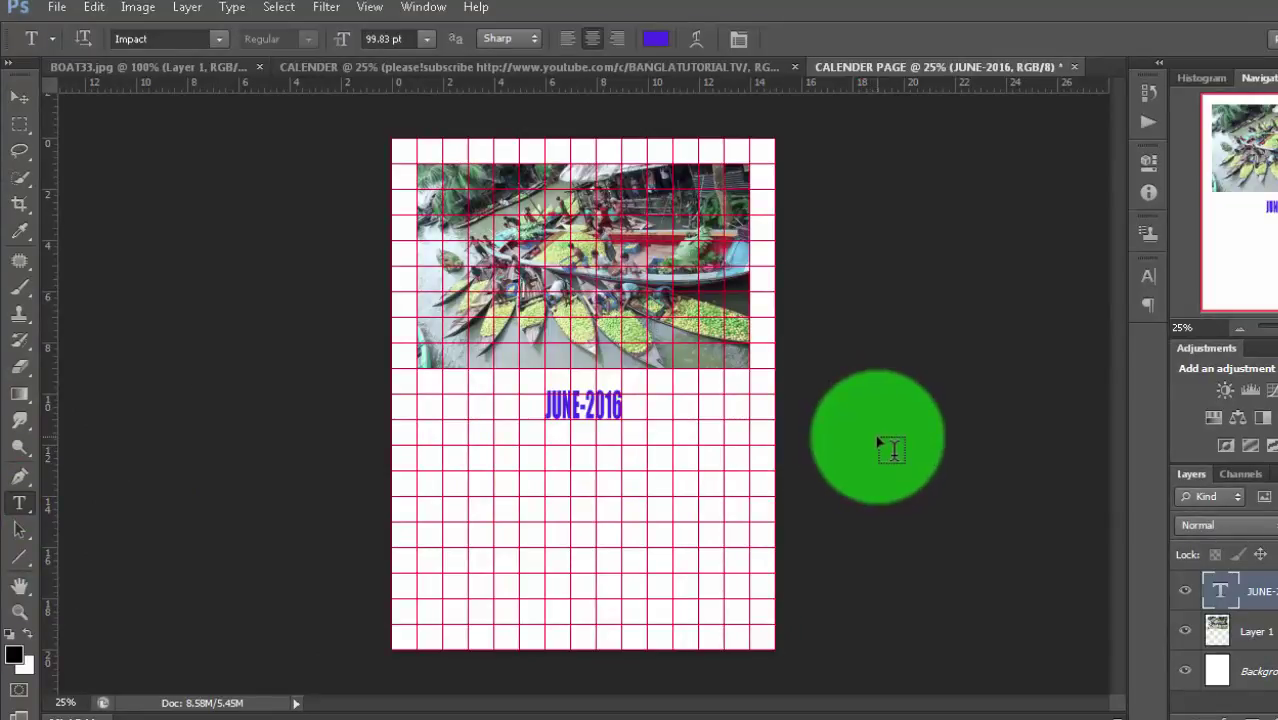
{"action": "left_click", "coordinate": [217, 39]}
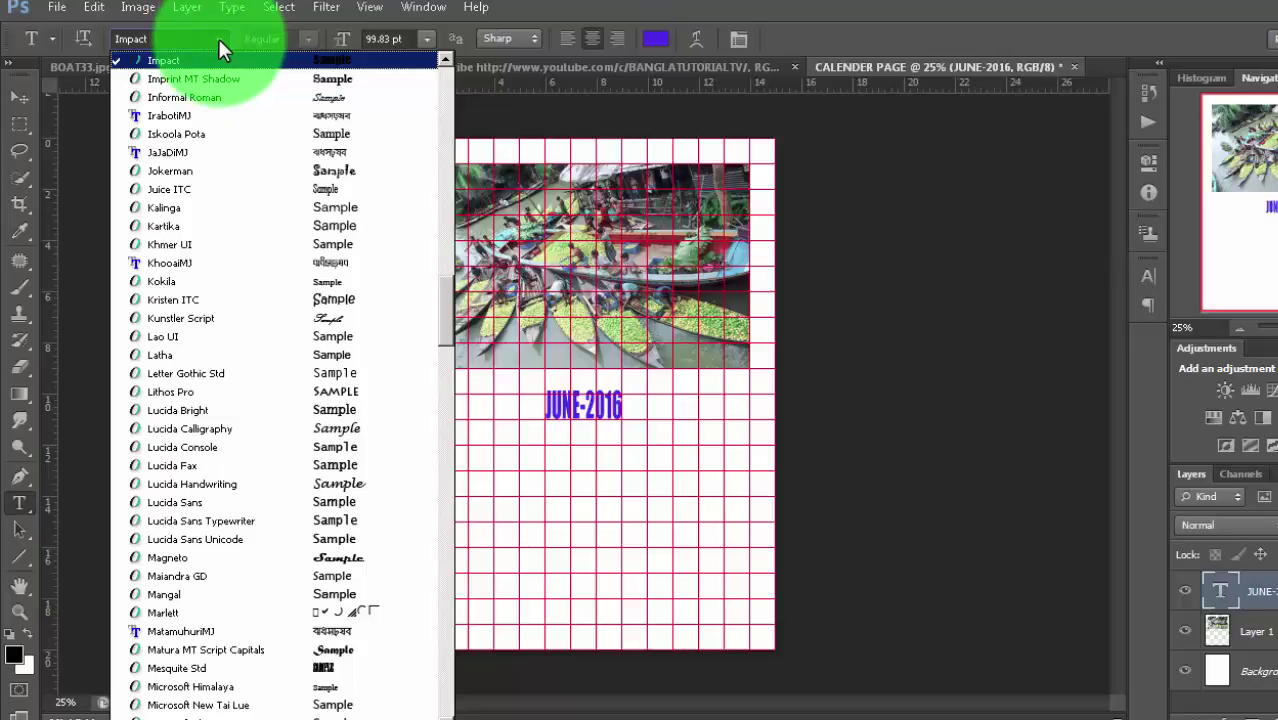
{"action": "left_click", "coordinate": [219, 39]}
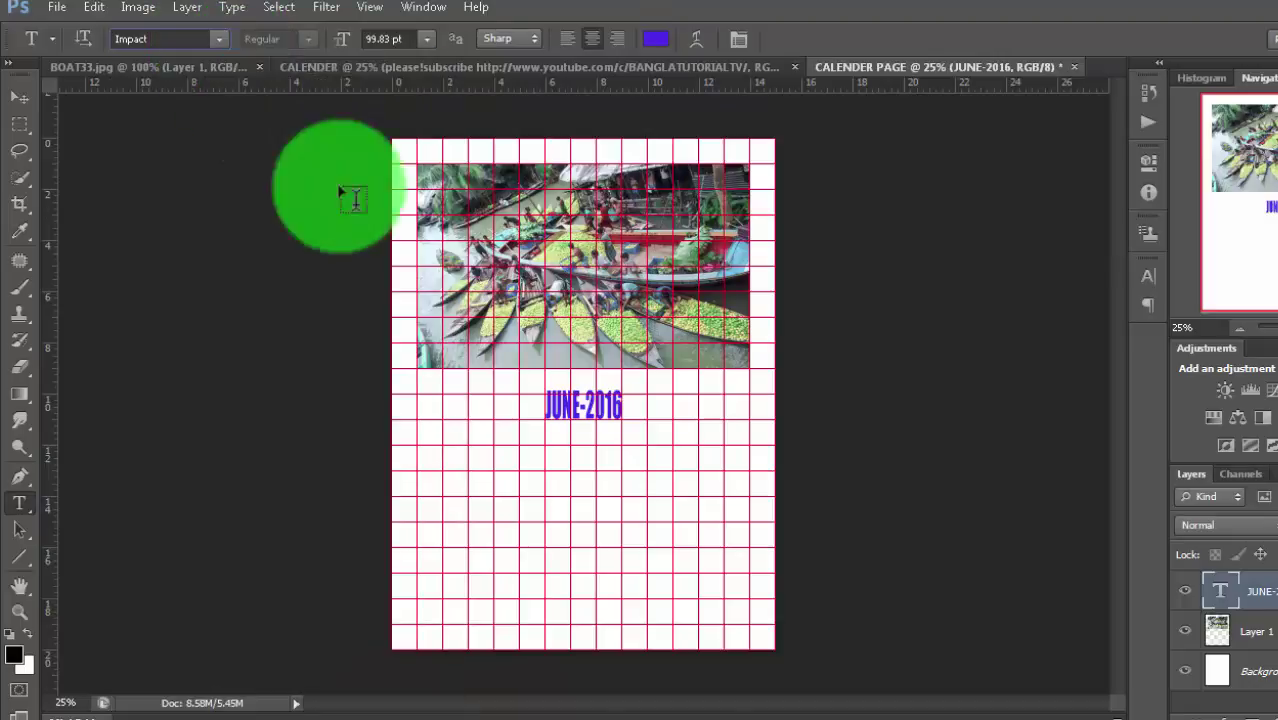
{"action": "left_click", "coordinate": [424, 432]}
{"action": "type", "text": "SUN"}
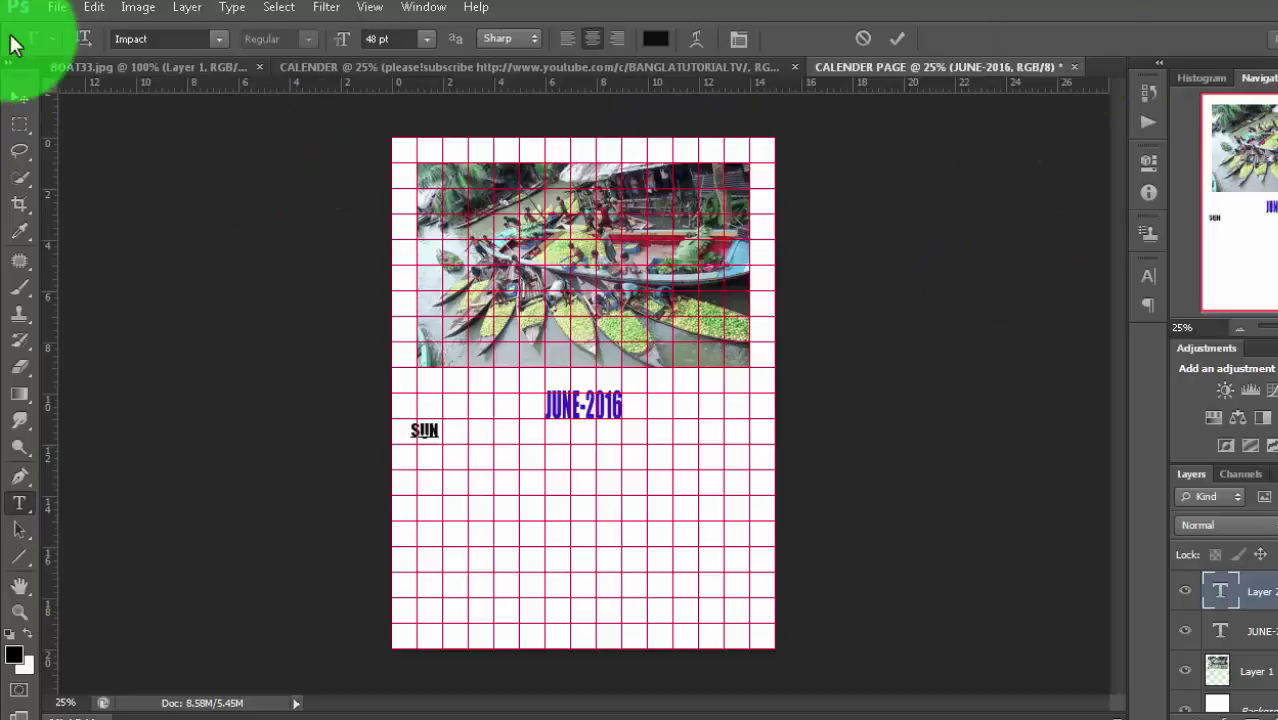
{"action": "left_click", "coordinate": [19, 97]}
{"action": "left_click_drag", "start_coordinate": [423, 432], "coordinate": [429, 440]}
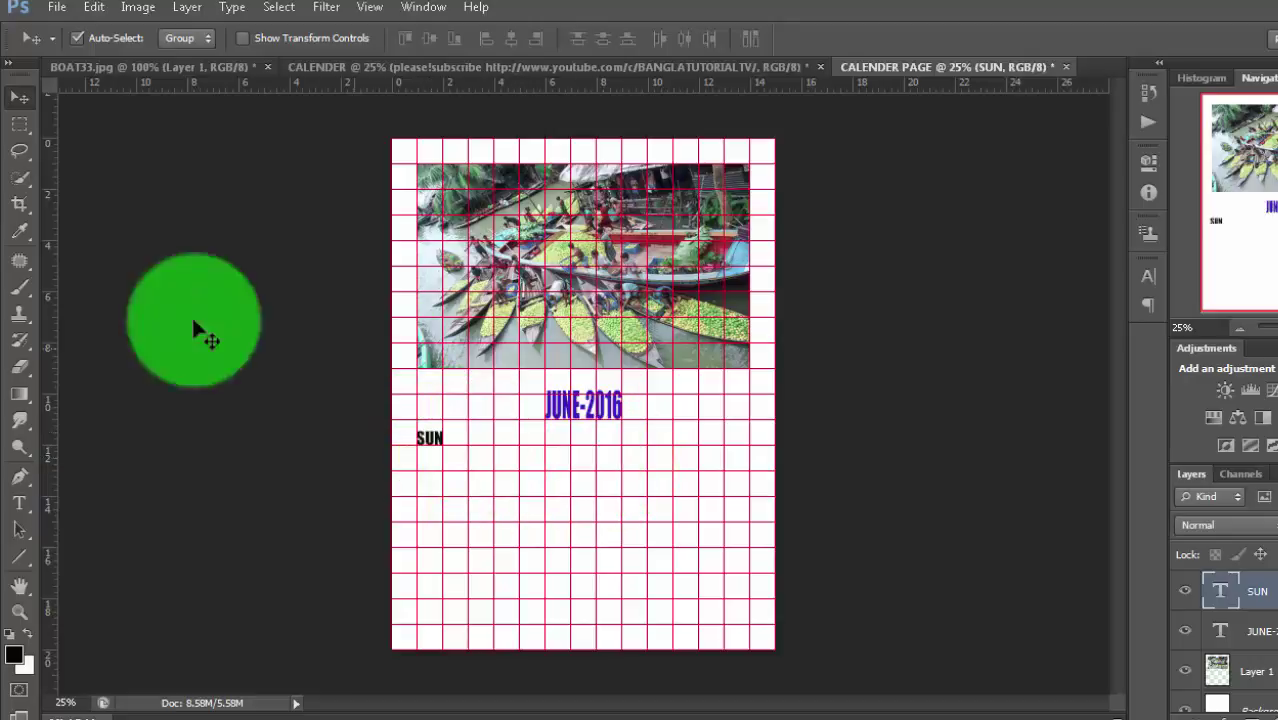
Add the MON label beside SUN and line it up level with SUN.
{"action": "left_click", "coordinate": [22, 505]}
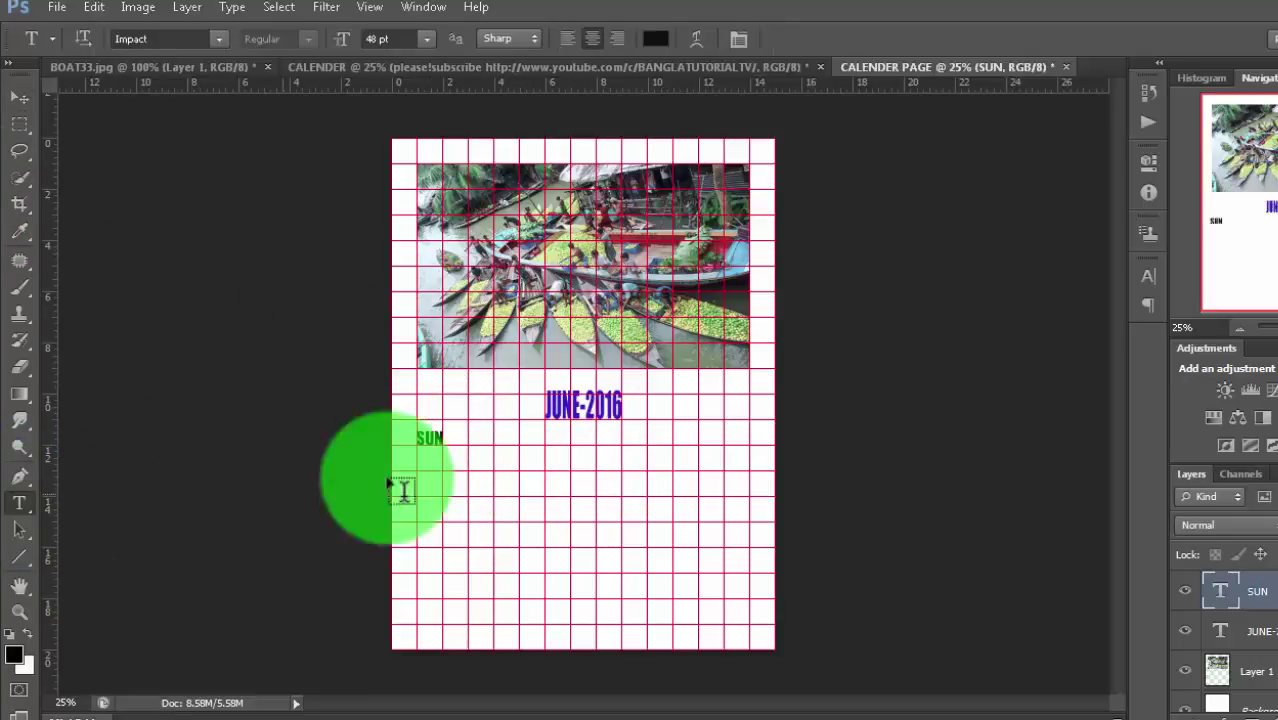
{"action": "left_click", "coordinate": [470, 432]}
{"action": "type", "text": "MO"}
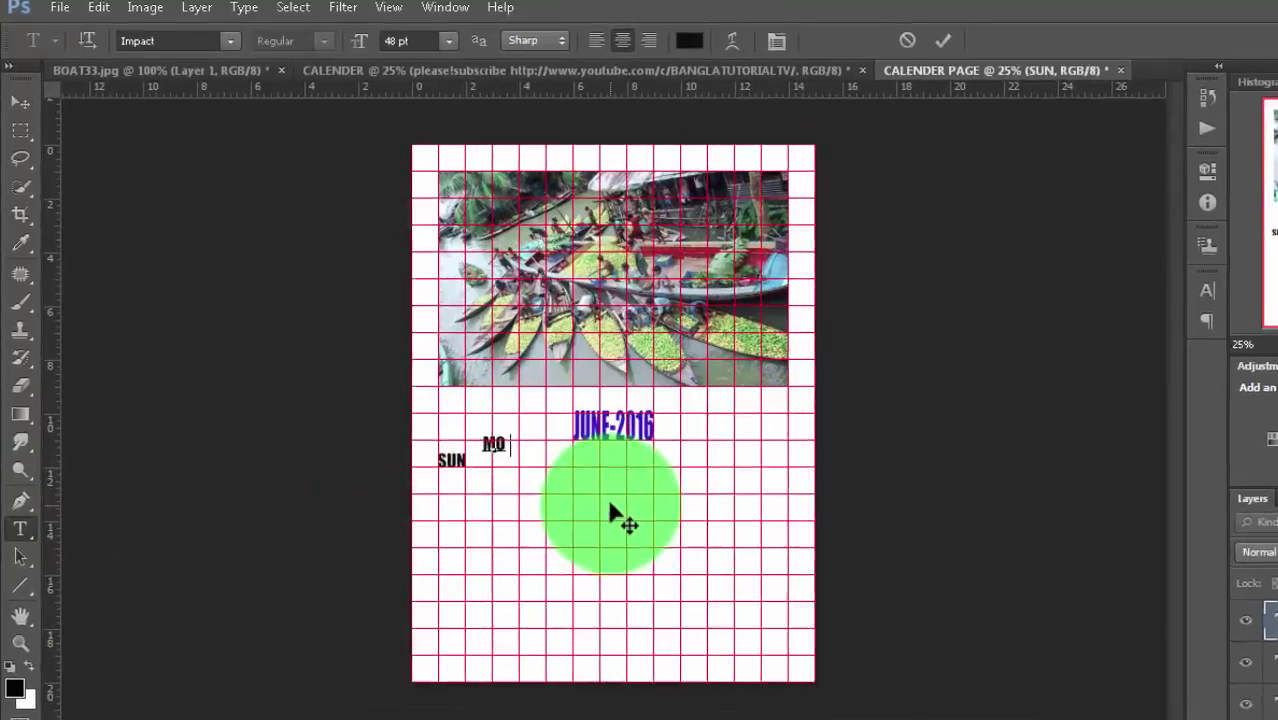
{"action": "type", "text": "N"}
{"action": "left_click", "coordinate": [19, 97]}
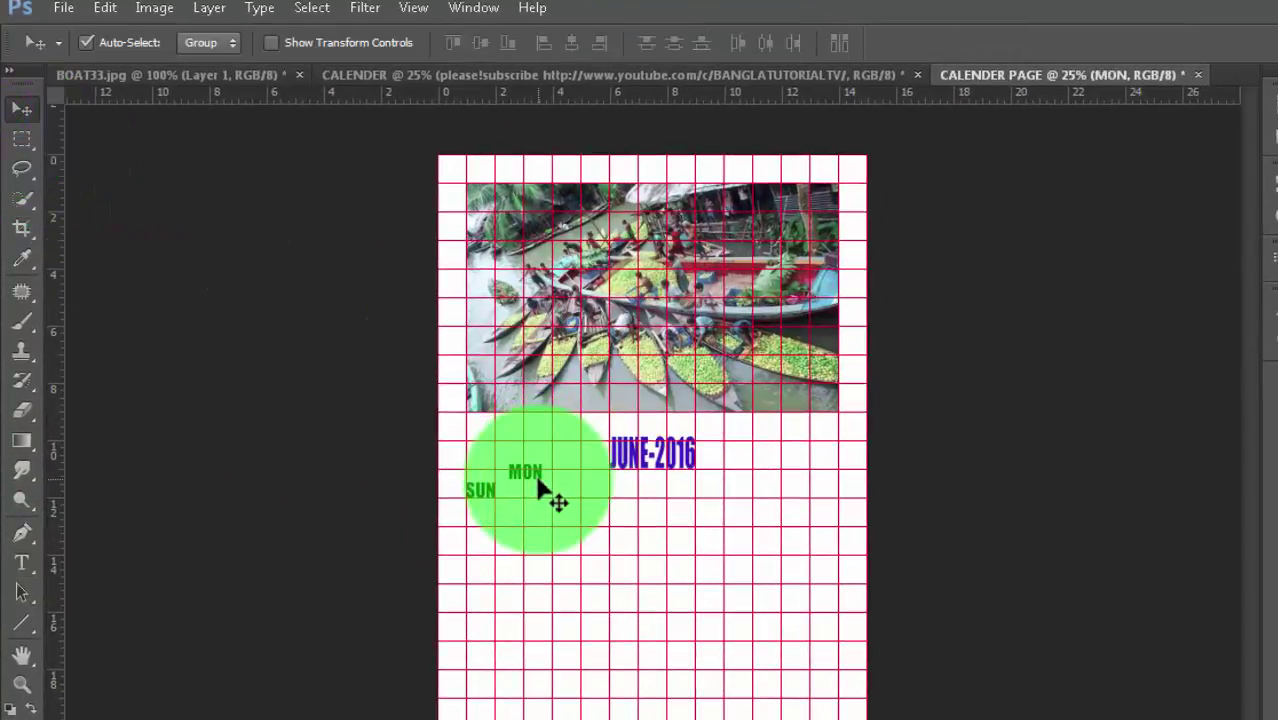
{"action": "left_click_drag", "start_coordinate": [541, 483], "coordinate": [552, 501]}
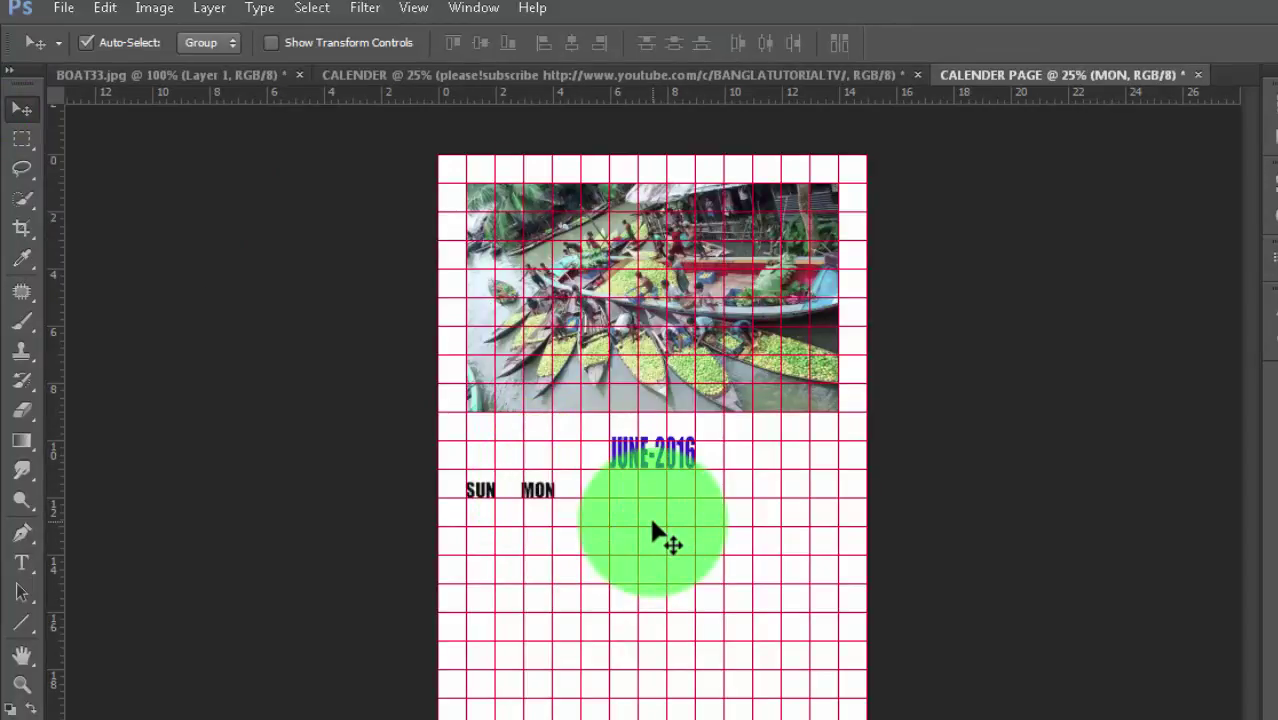
{"action": "left_click_drag", "start_coordinate": [651, 529], "coordinate": [736, 476]}
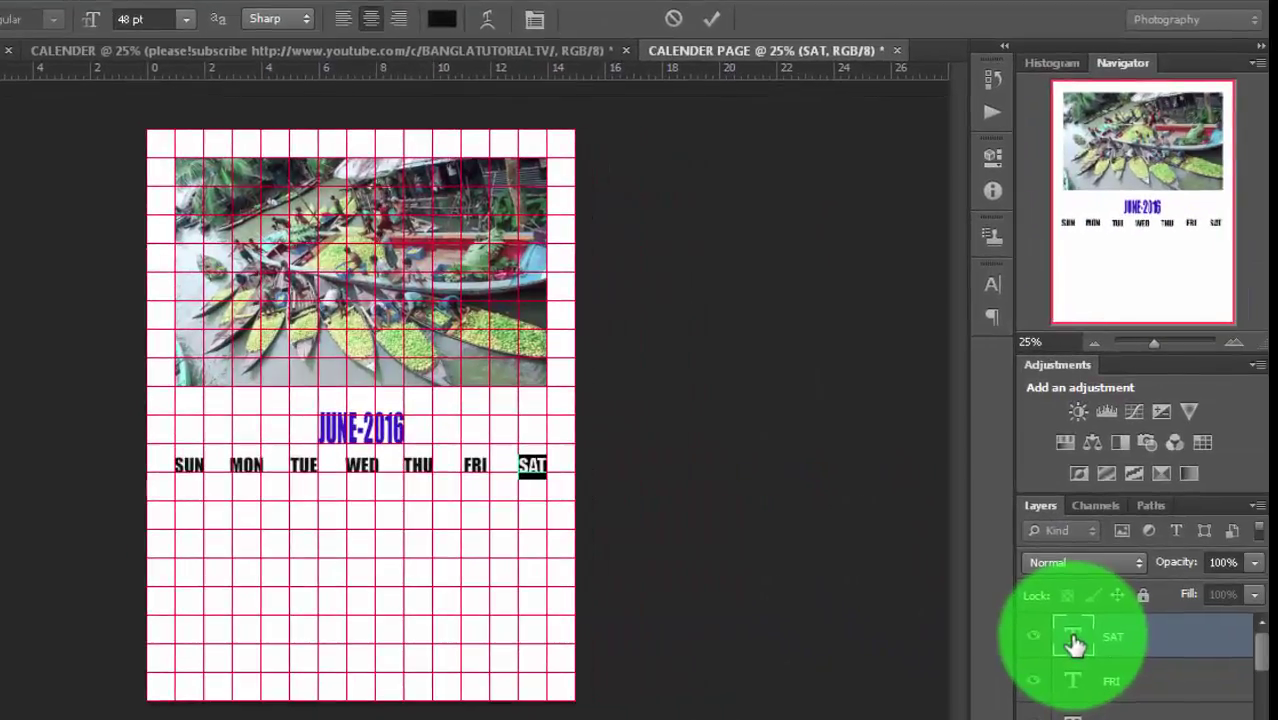
Finish the weekday labels and recolour the SAT heading red (fb0808).
{"action": "left_click", "coordinate": [1073, 643]}
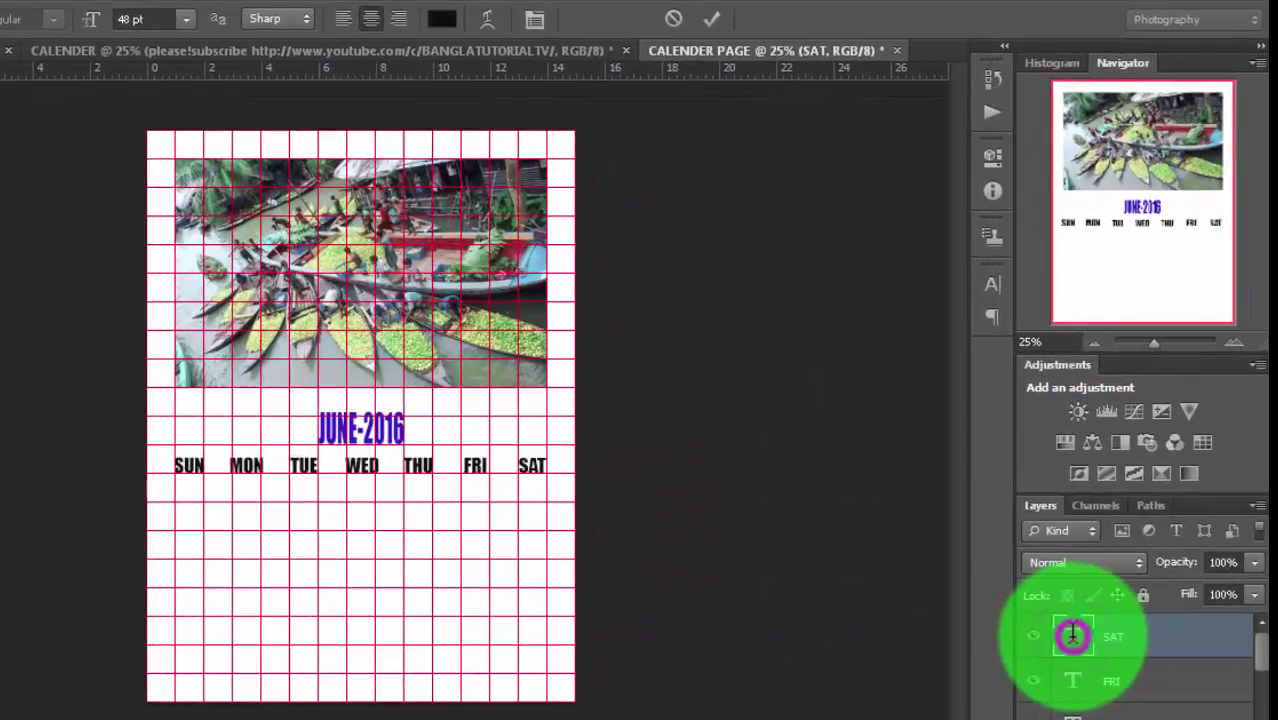
{"action": "key", "text": "v"}
{"action": "double_click", "coordinate": [1073, 643]}
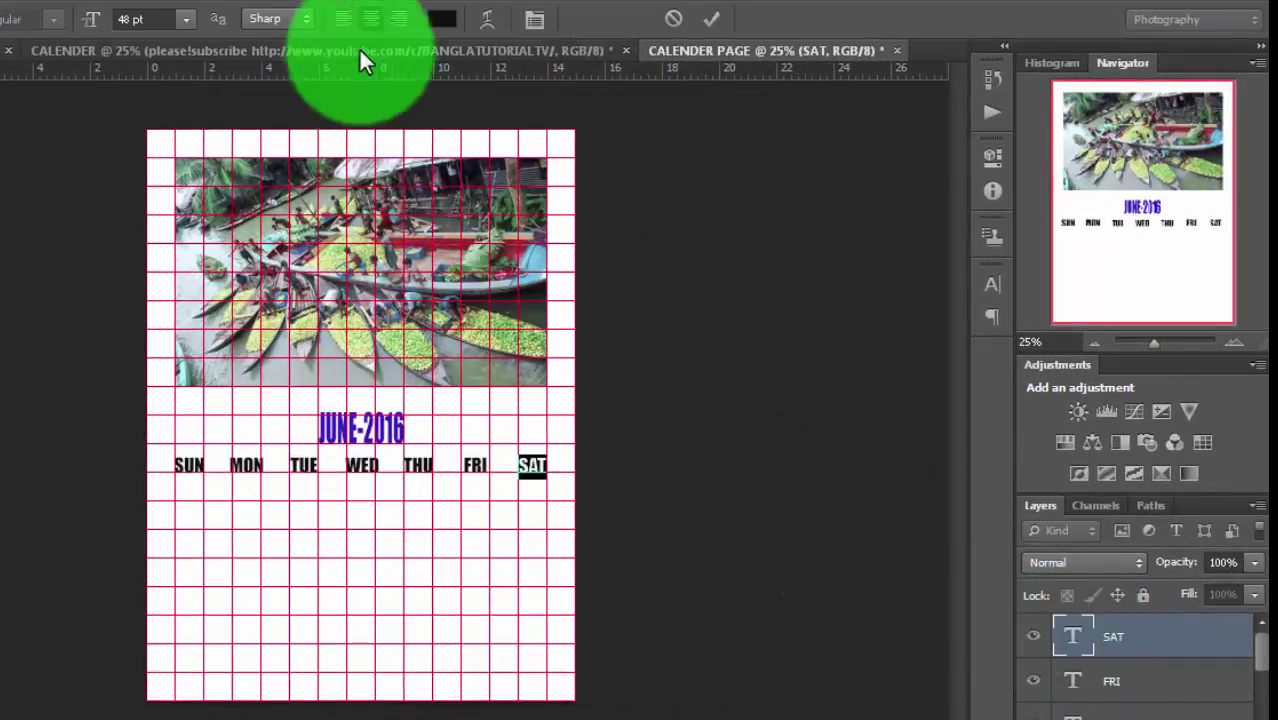
{"action": "left_click", "coordinate": [440, 18]}
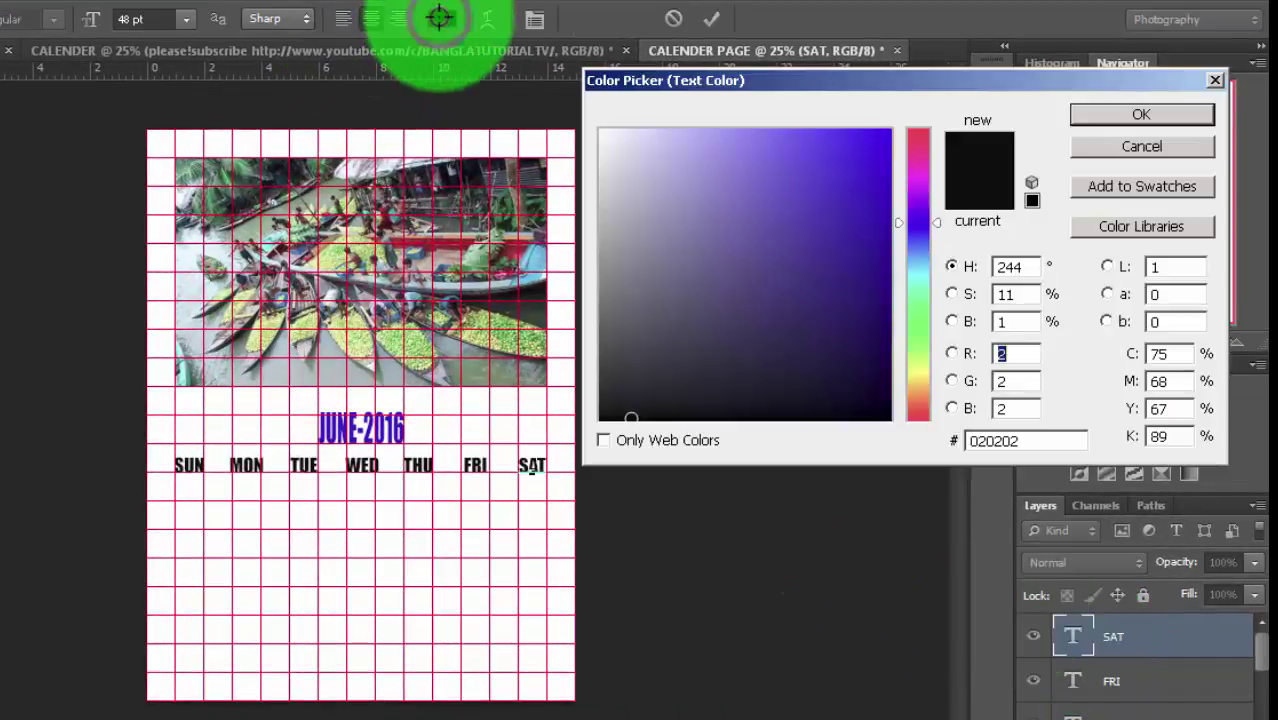
{"action": "left_click", "coordinate": [918, 134]}
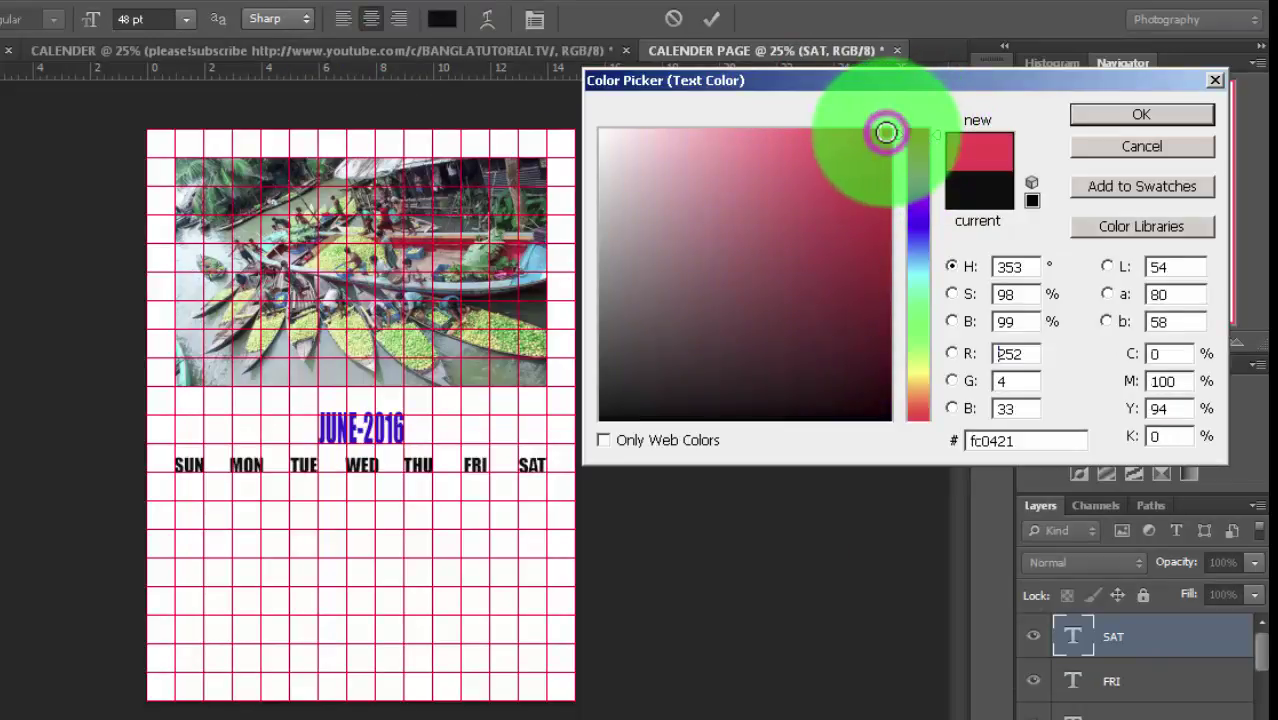
{"action": "left_click", "coordinate": [1162, 110]}
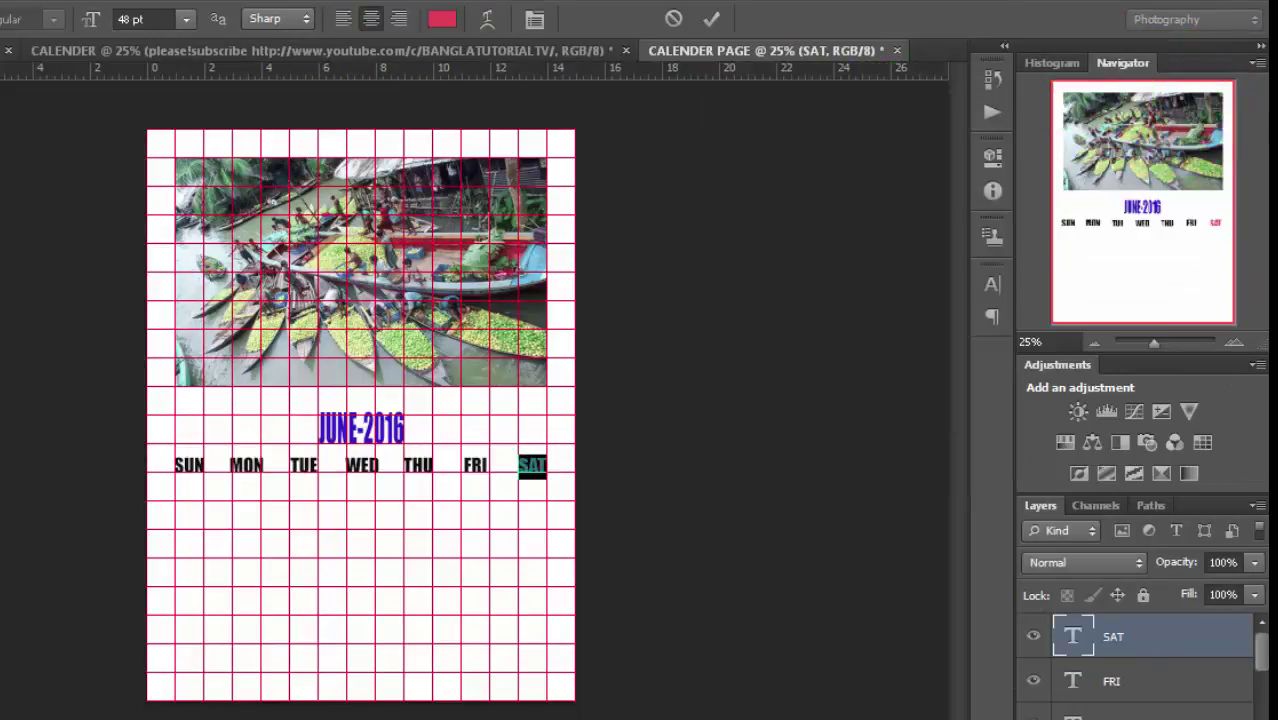
{"action": "left_click", "coordinate": [1062, 703]}
{"action": "left_click", "coordinate": [1071, 683]}
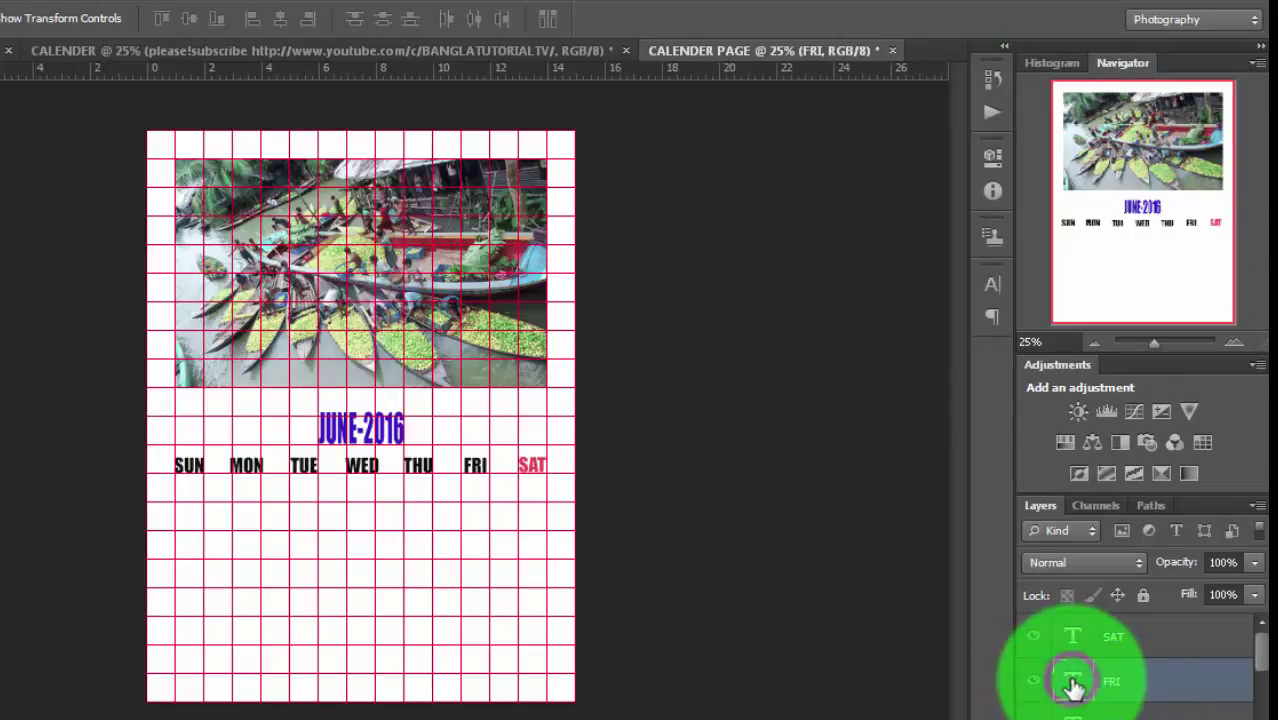
Recolour the FRI heading red to match SAT, then start a new text layer below.
{"action": "double_click", "coordinate": [1072, 684]}
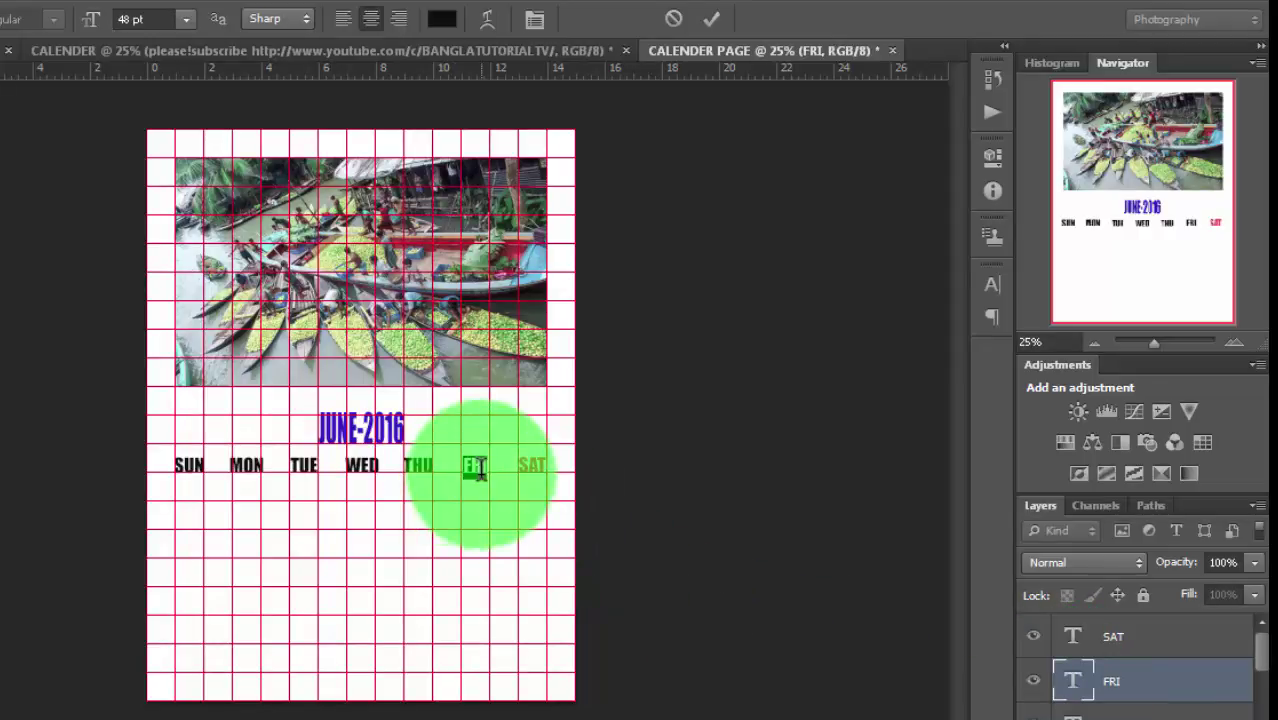
{"action": "left_click", "coordinate": [445, 28]}
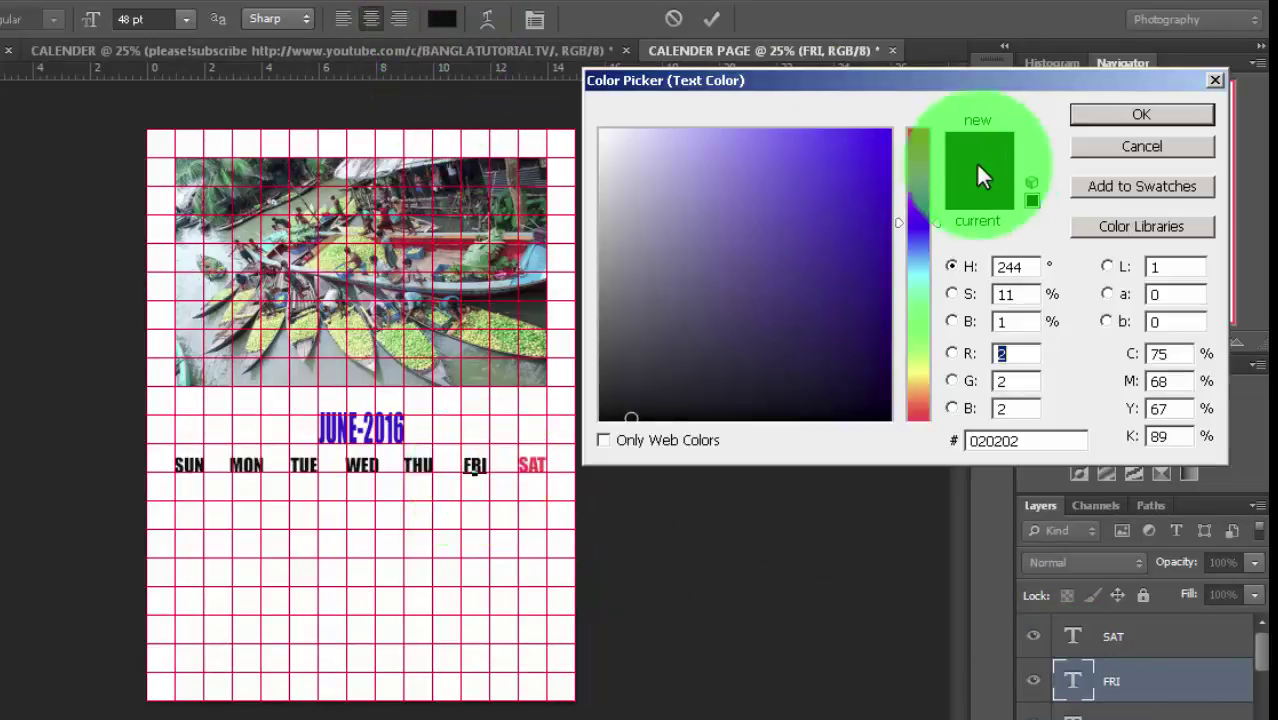
{"action": "left_click", "coordinate": [921, 131]}
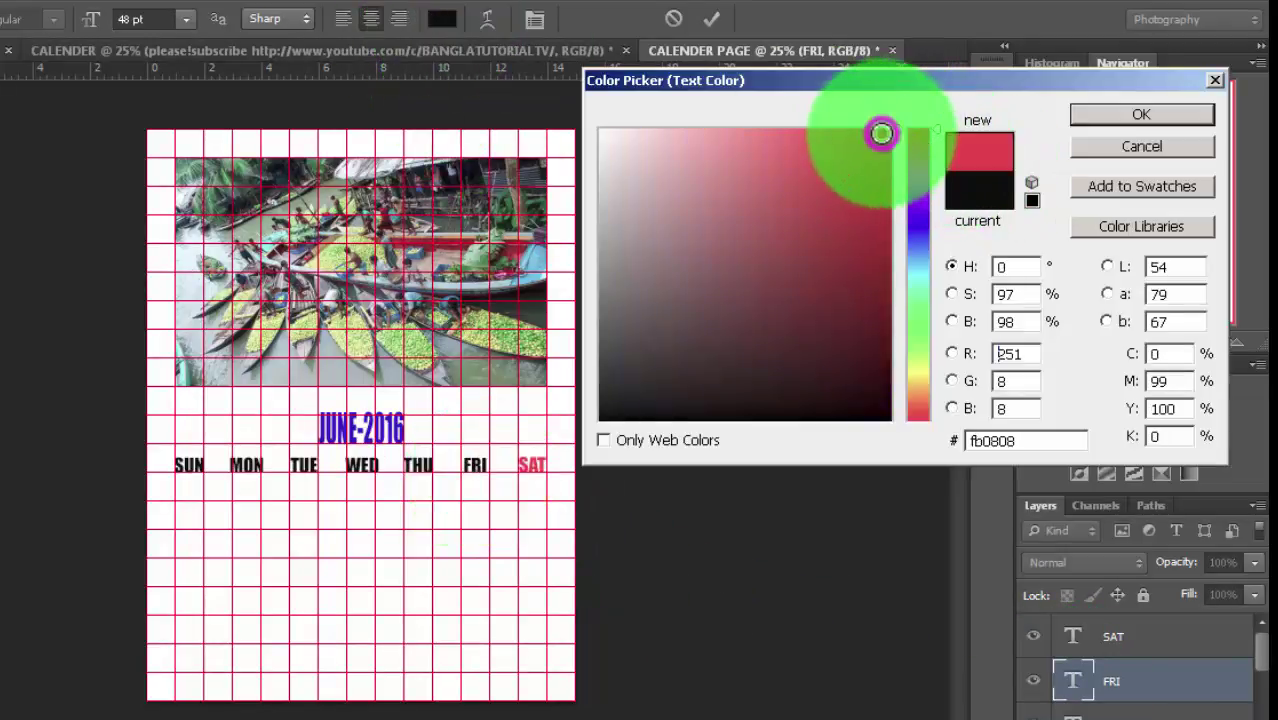
{"action": "left_click", "coordinate": [881, 133]}
{"action": "left_click", "coordinate": [1141, 114]}
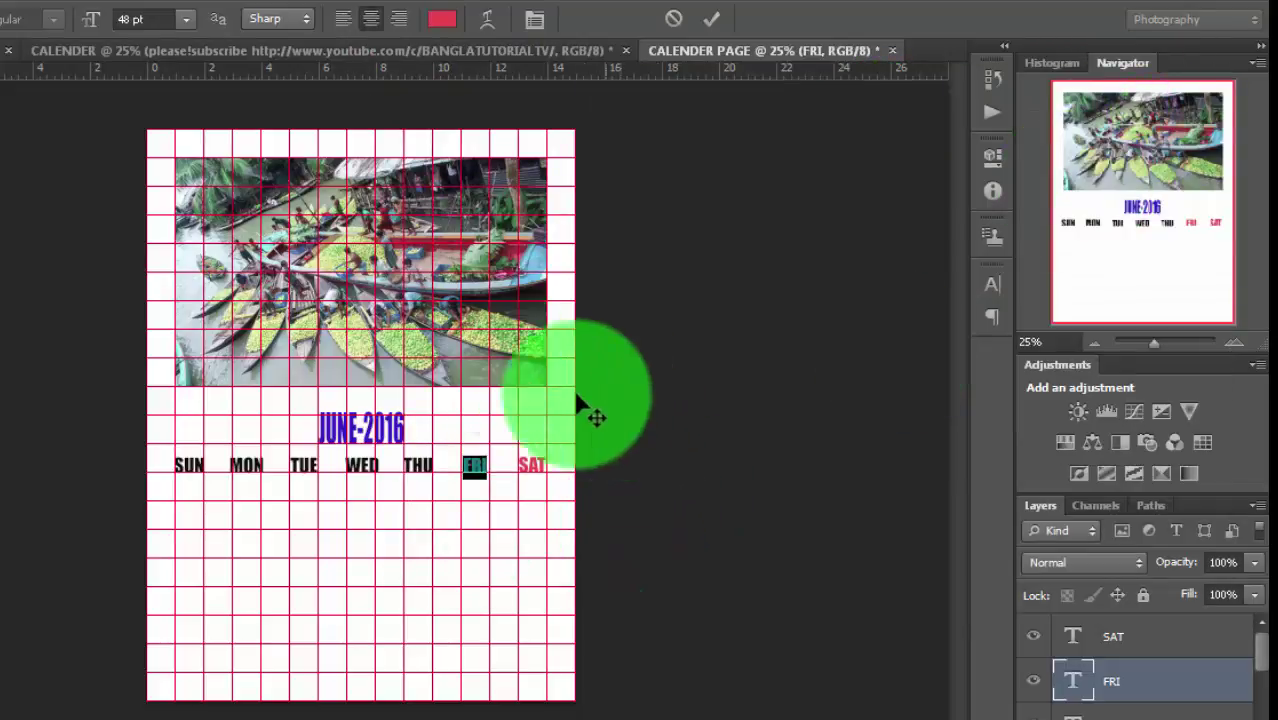
{"action": "left_click", "coordinate": [666, 385]}
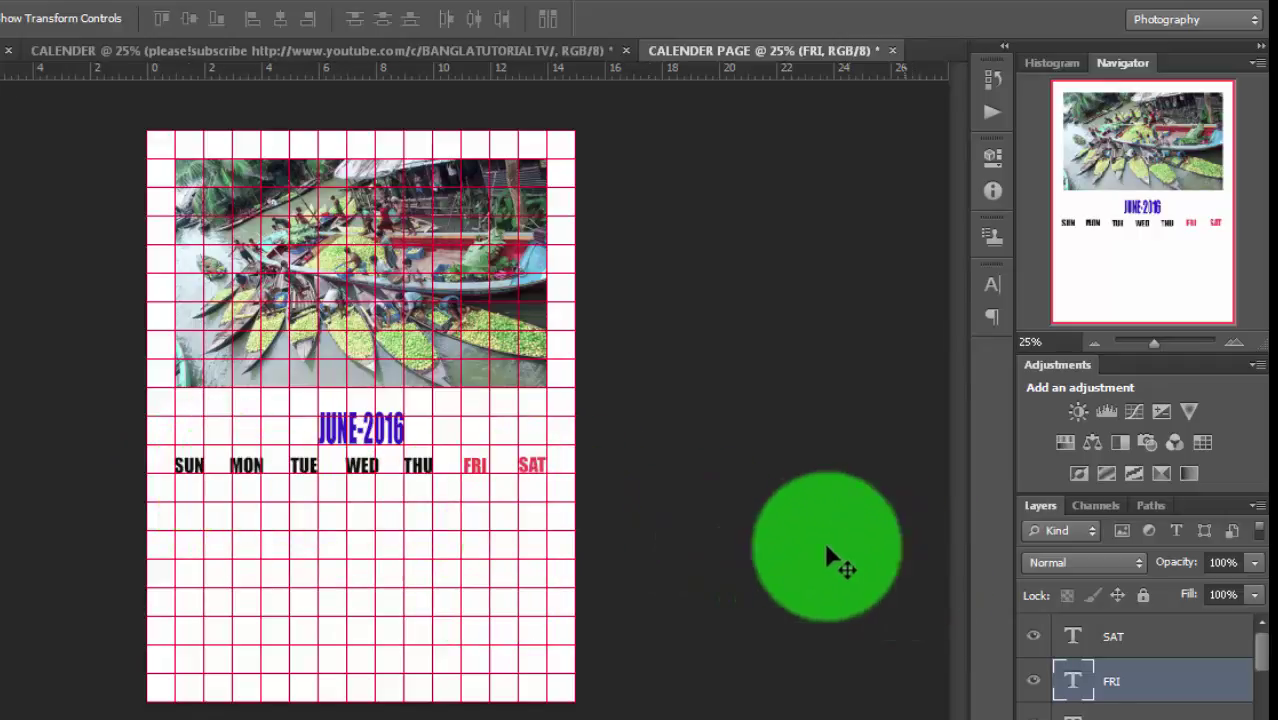
{"action": "key", "text": "t"}
{"action": "left_click", "coordinate": [352, 505]}
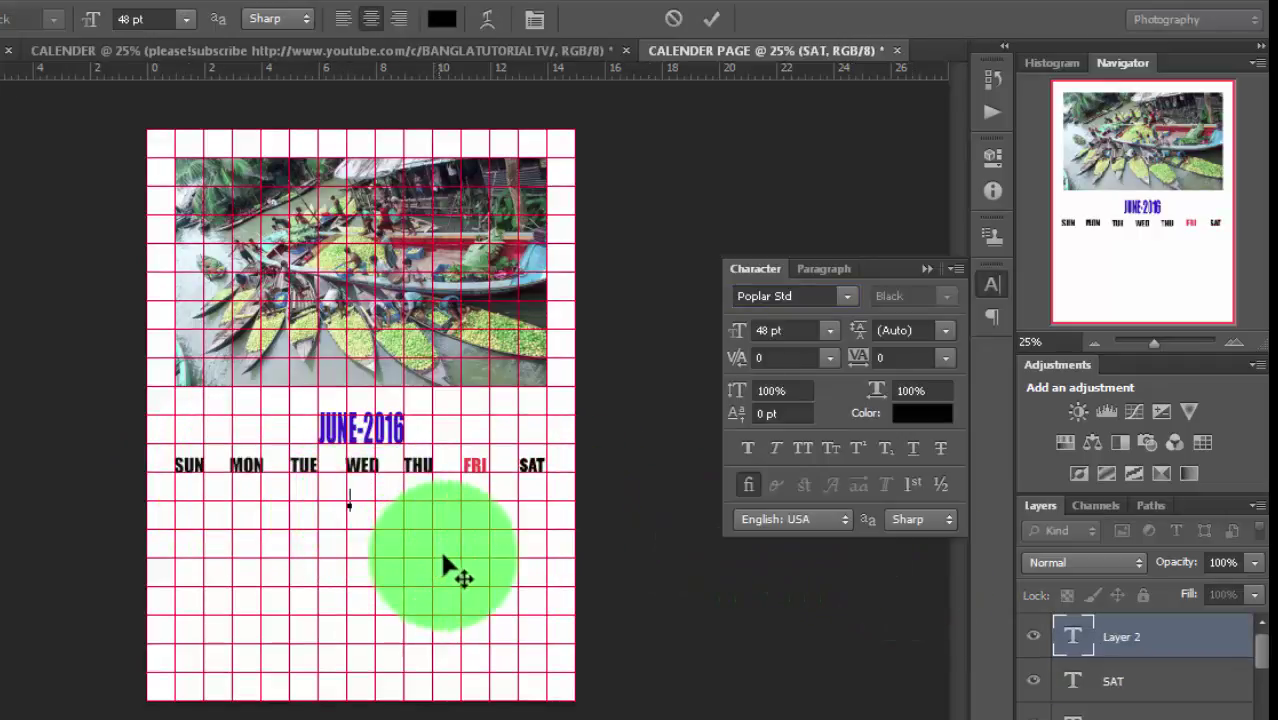
Set text anti-aliasing to Strong and commit the new date number 1.
{"action": "left_click", "coordinate": [313, 22]}
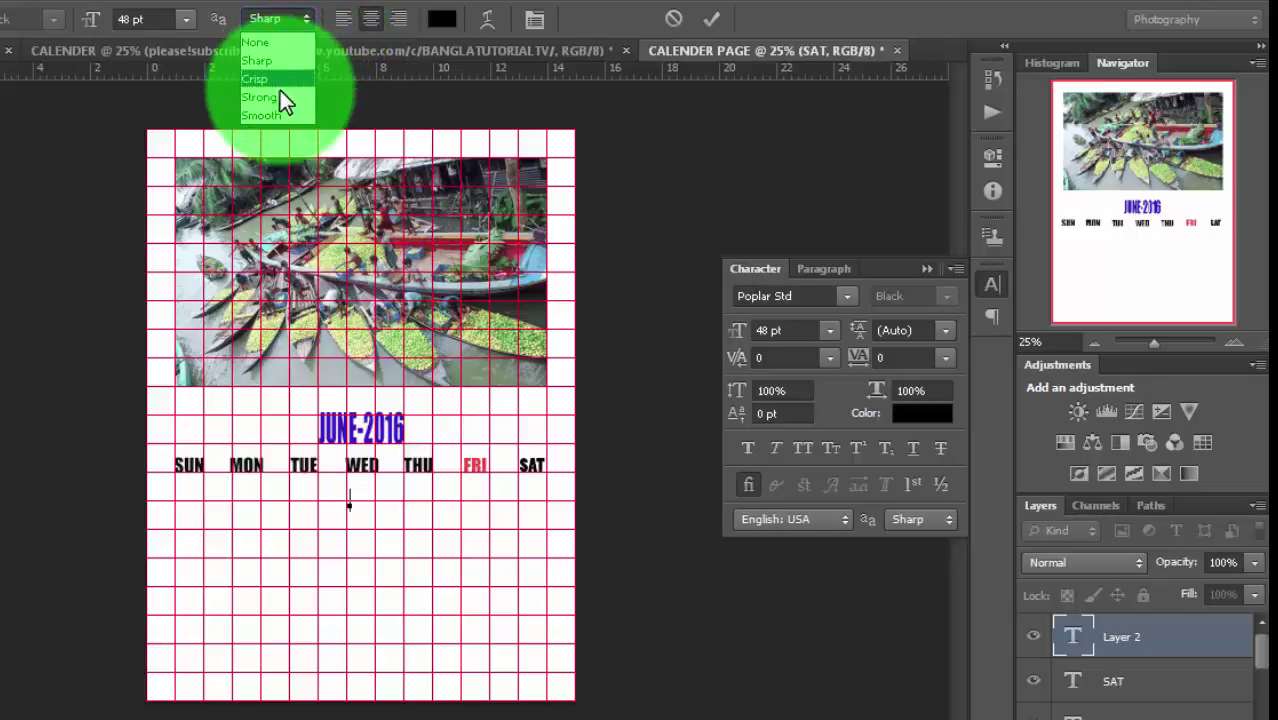
{"action": "left_click", "coordinate": [280, 90]}
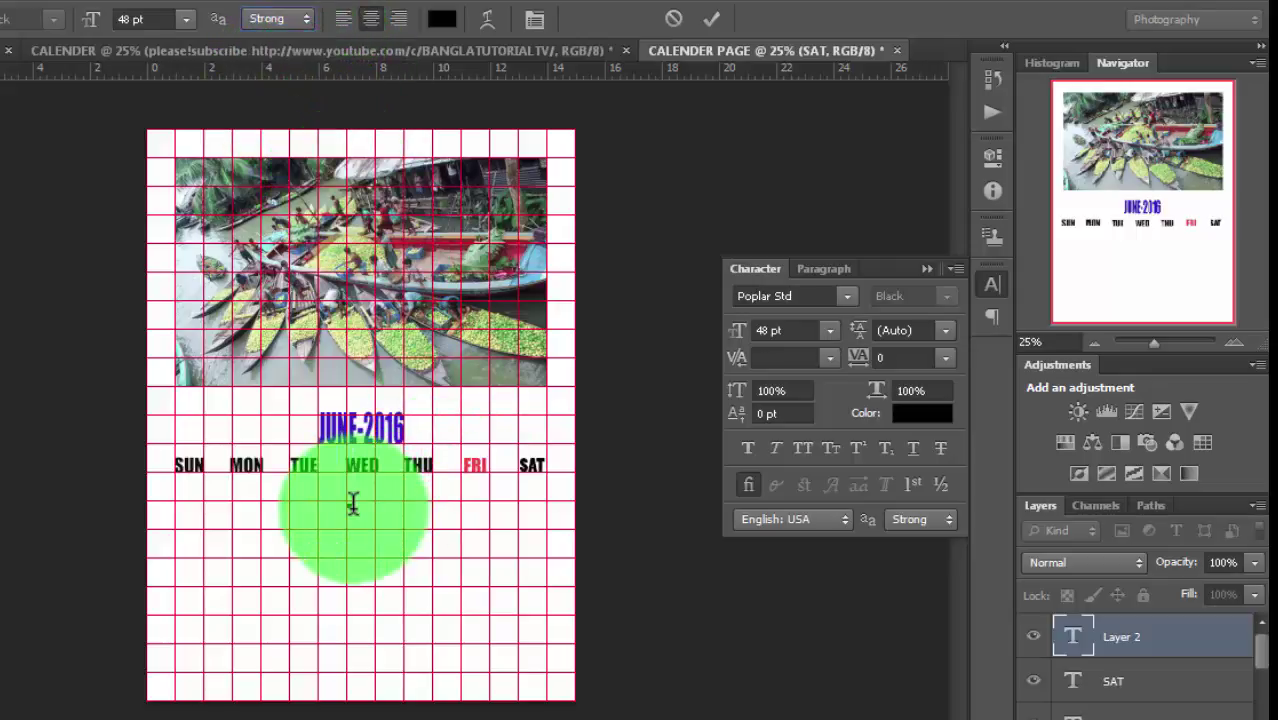
{"action": "type", "text": "1"}
{"action": "left_click", "coordinate": [927, 268]}
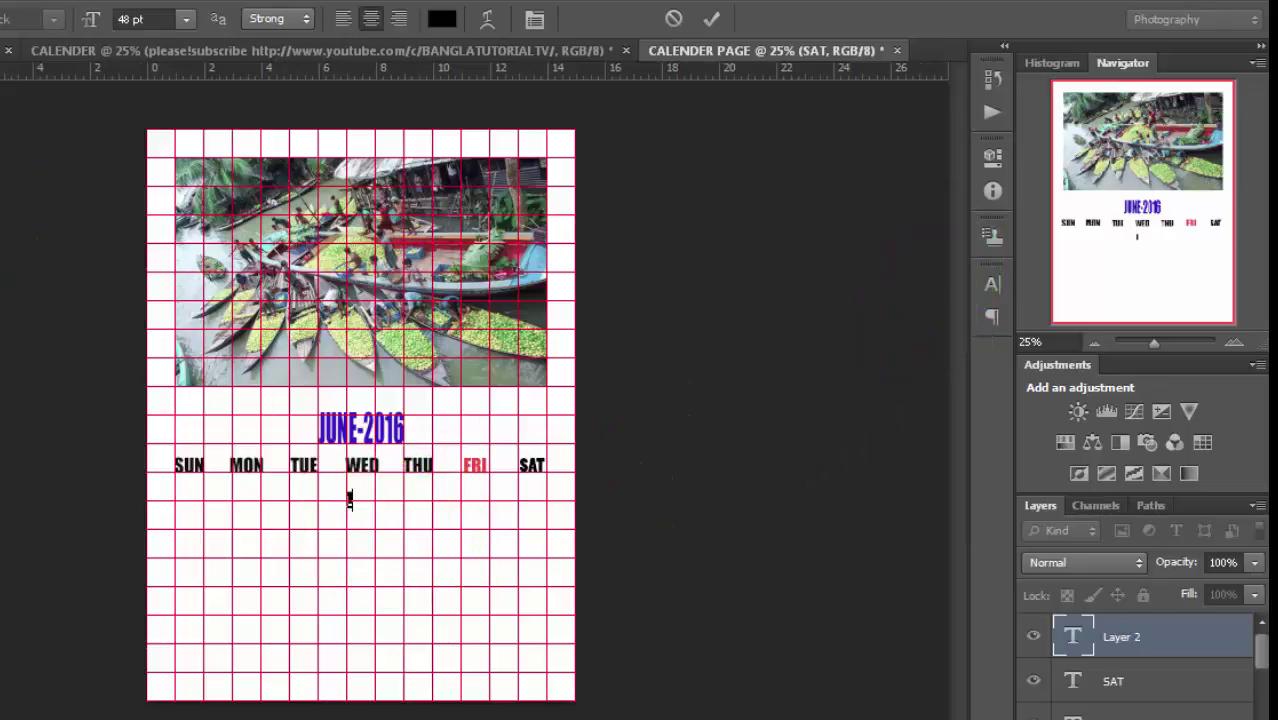
{"action": "key", "text": "ctrl+Return"}
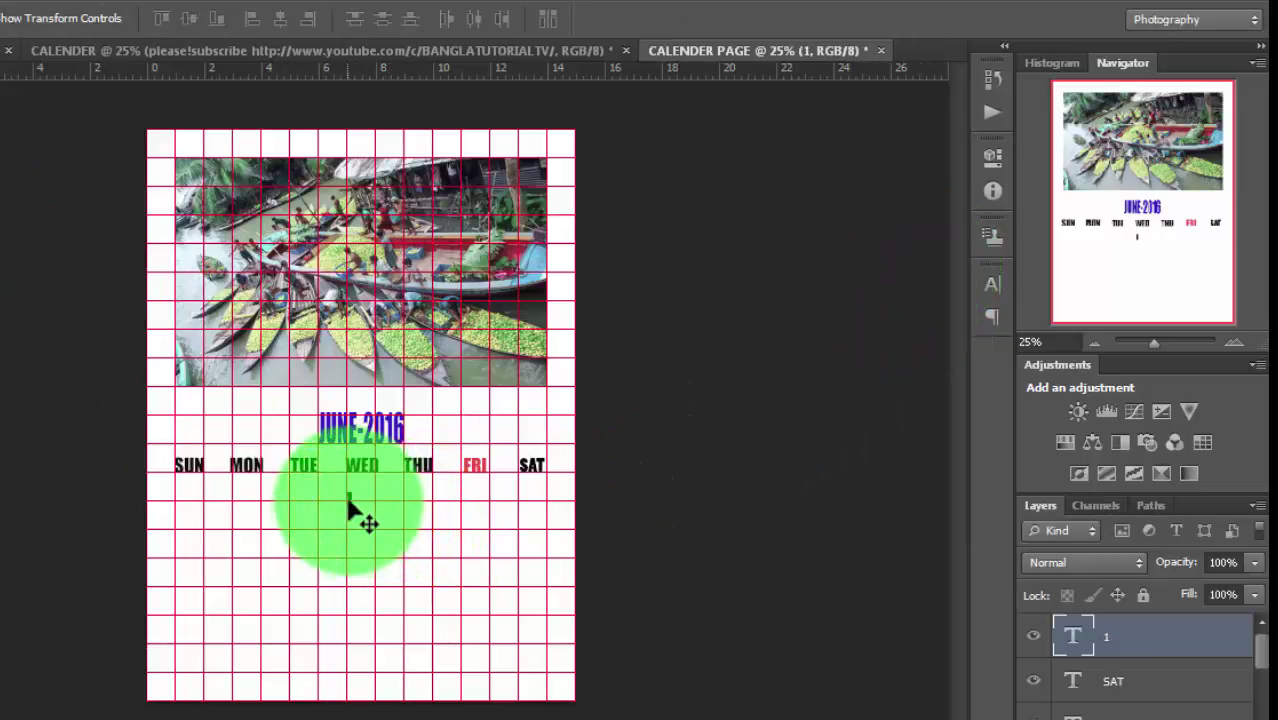
Move the 1 beneath WED and scale it taller to match the weekday labels.
{"action": "left_click_drag", "start_coordinate": [348, 503], "coordinate": [361, 496]}
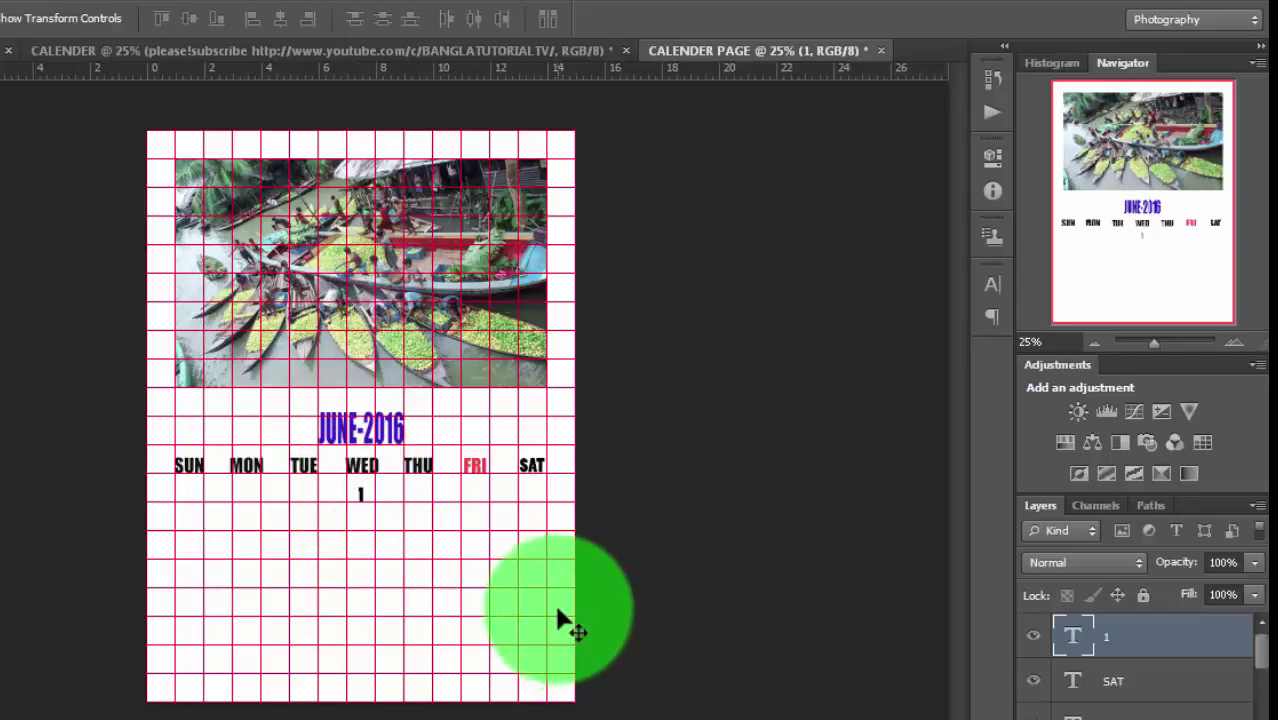
{"action": "key", "text": "ctrl+t"}
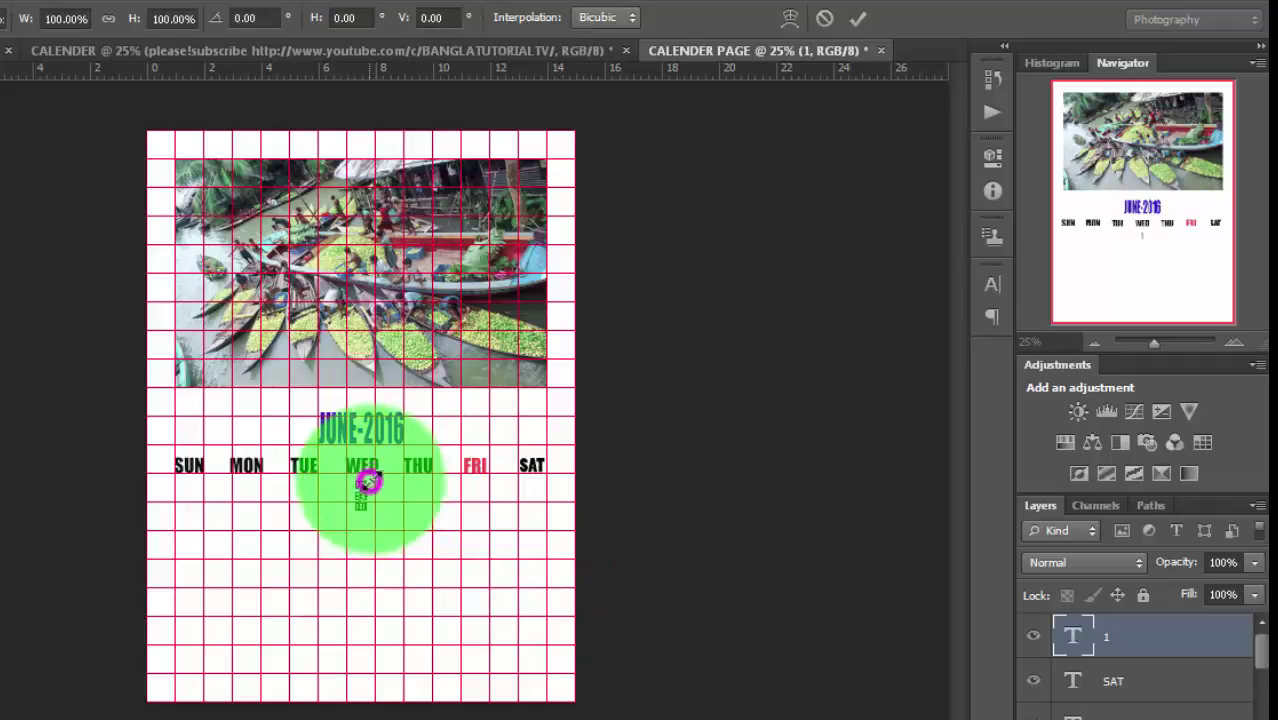
{"action": "mouse_move", "coordinate": [367, 482]}
{"action": "left_mouse_down"}
{"action": "mouse_move", "coordinate": [388, 470]}
{"action": "mouse_move", "coordinate": [372, 525]}
{"action": "left_mouse_up"}
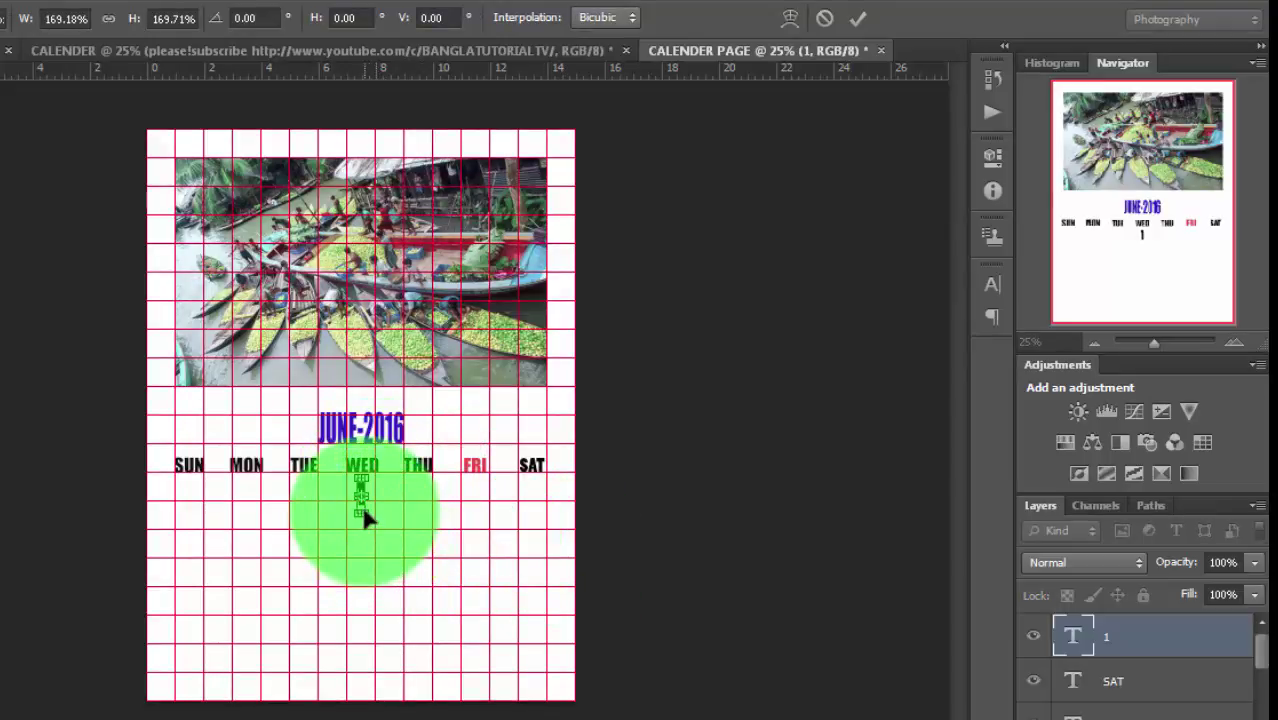
{"action": "left_click_drag", "start_coordinate": [362, 507], "coordinate": [362, 503]}
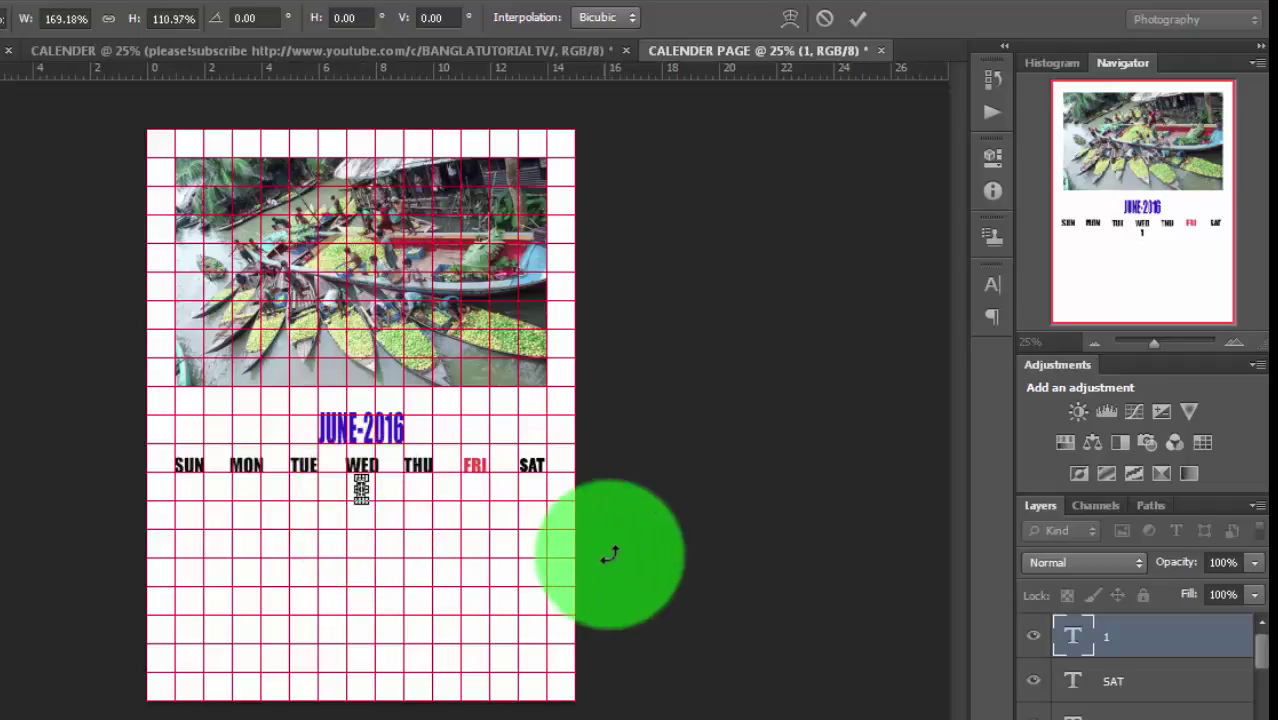
{"action": "left_click", "coordinate": [858, 18]}
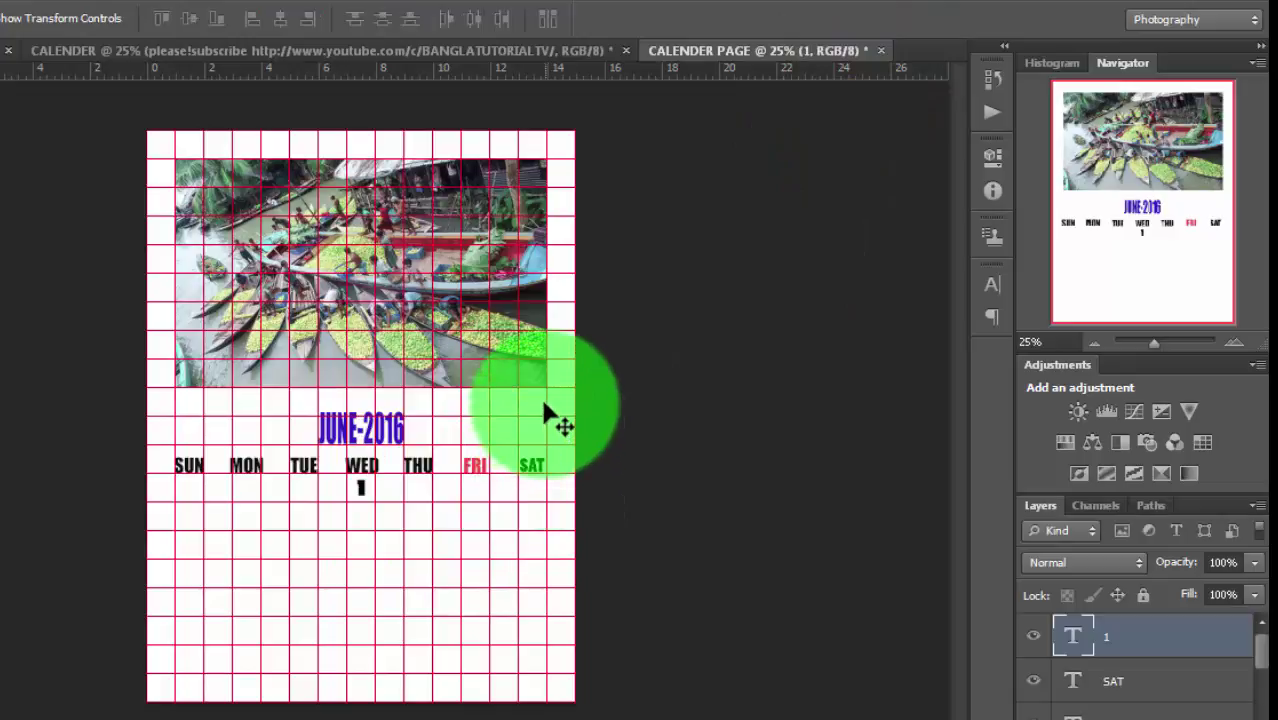
{"action": "key", "text": "ctrl+plus"}
{"action": "key", "text": "ctrl+plus"}
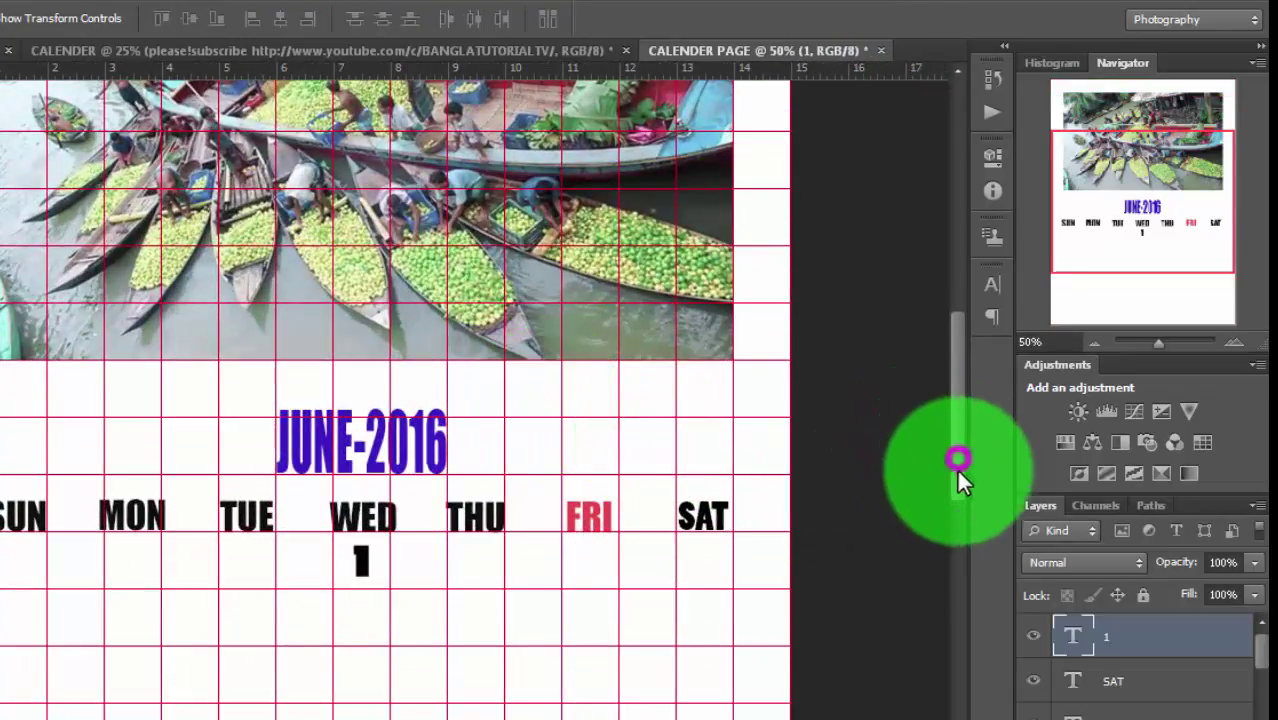
Copy the date 1 to beneath THU and change the copy to 2.
{"action": "left_click_drag", "start_coordinate": [957, 462], "coordinate": [946, 535]}
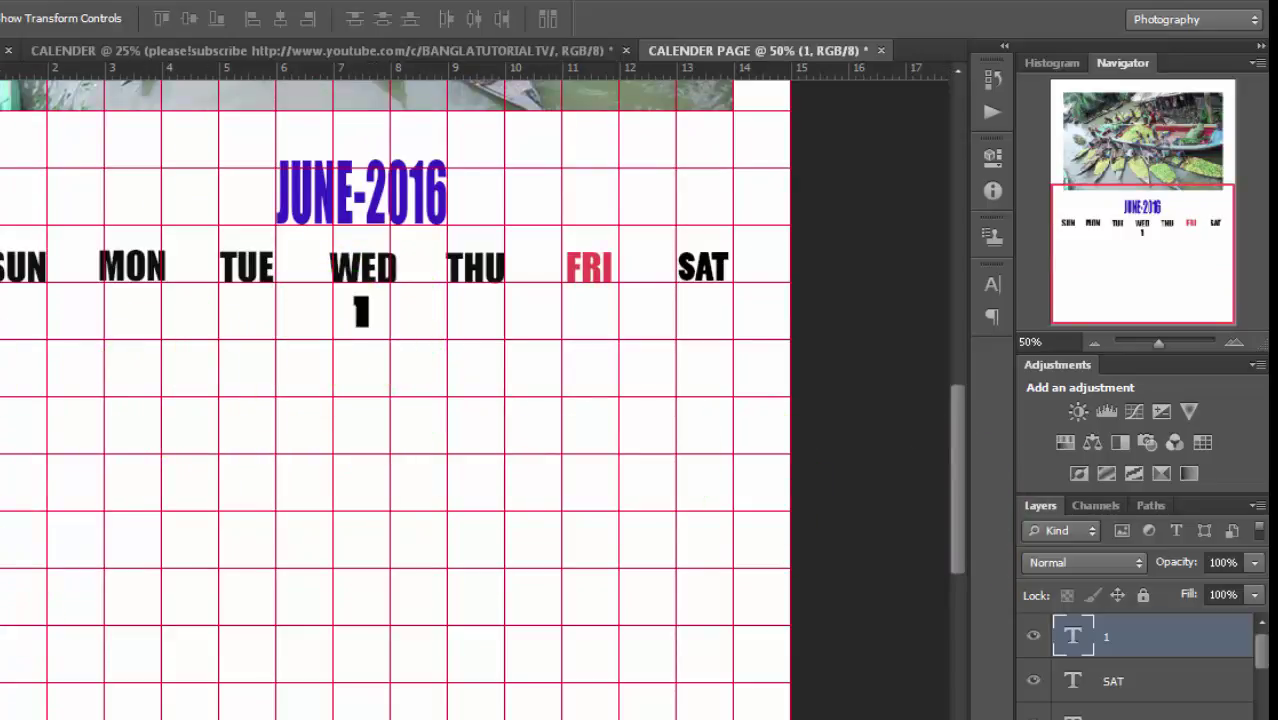
{"action": "key", "text": "t"}
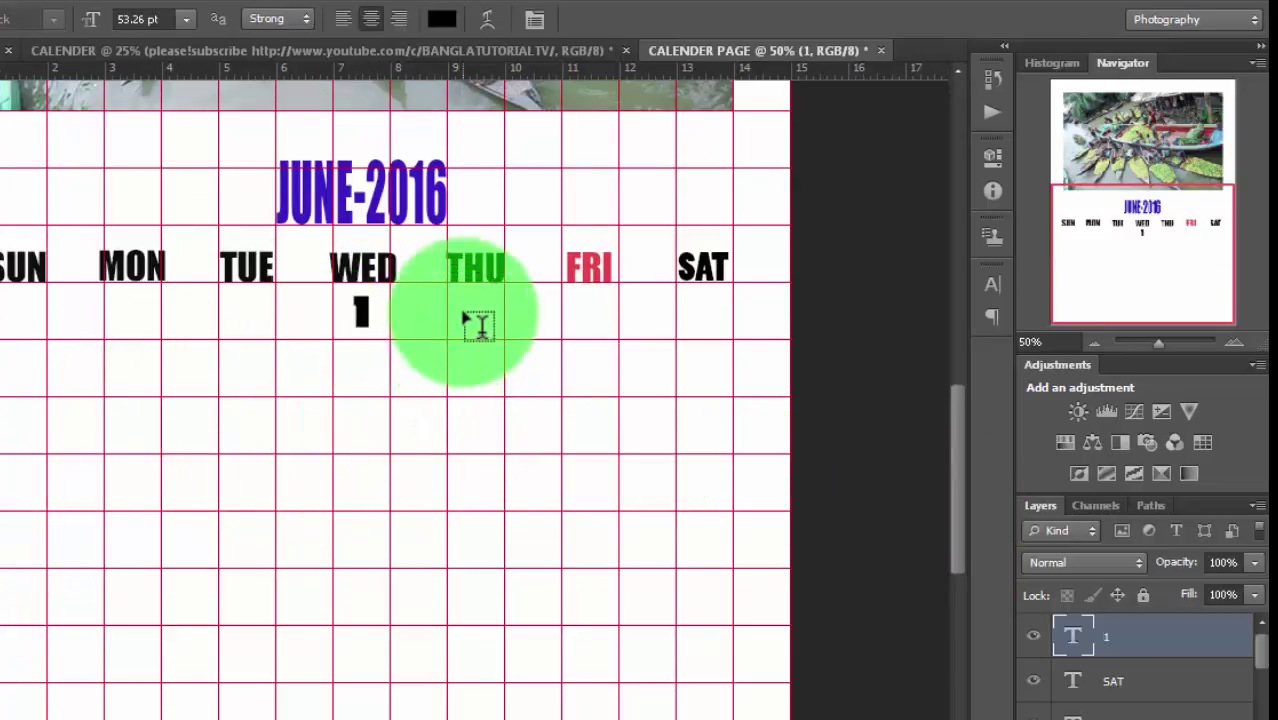
{"action": "key", "text": "v"}
{"action": "key", "text": "Delete"}
{"action": "left_click", "coordinate": [379, 285]}
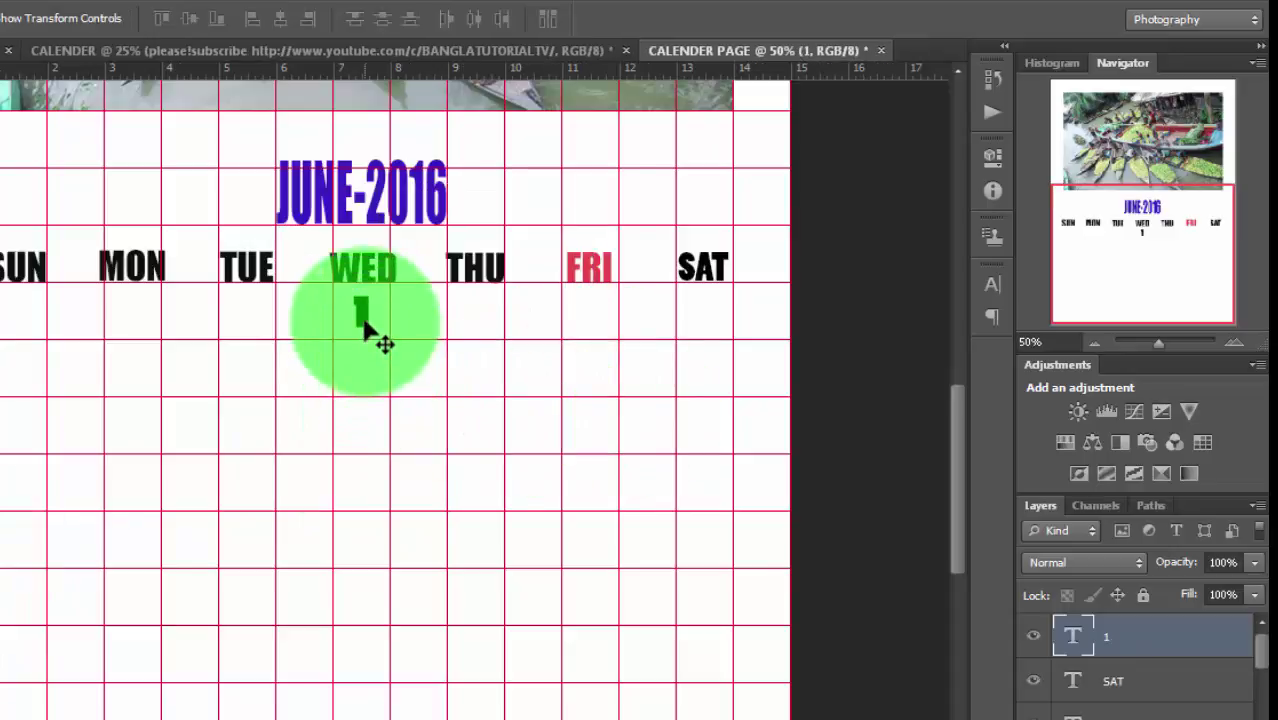
{"action": "left_click_drag", "start_coordinate": [365, 323], "coordinate": [479, 340]}
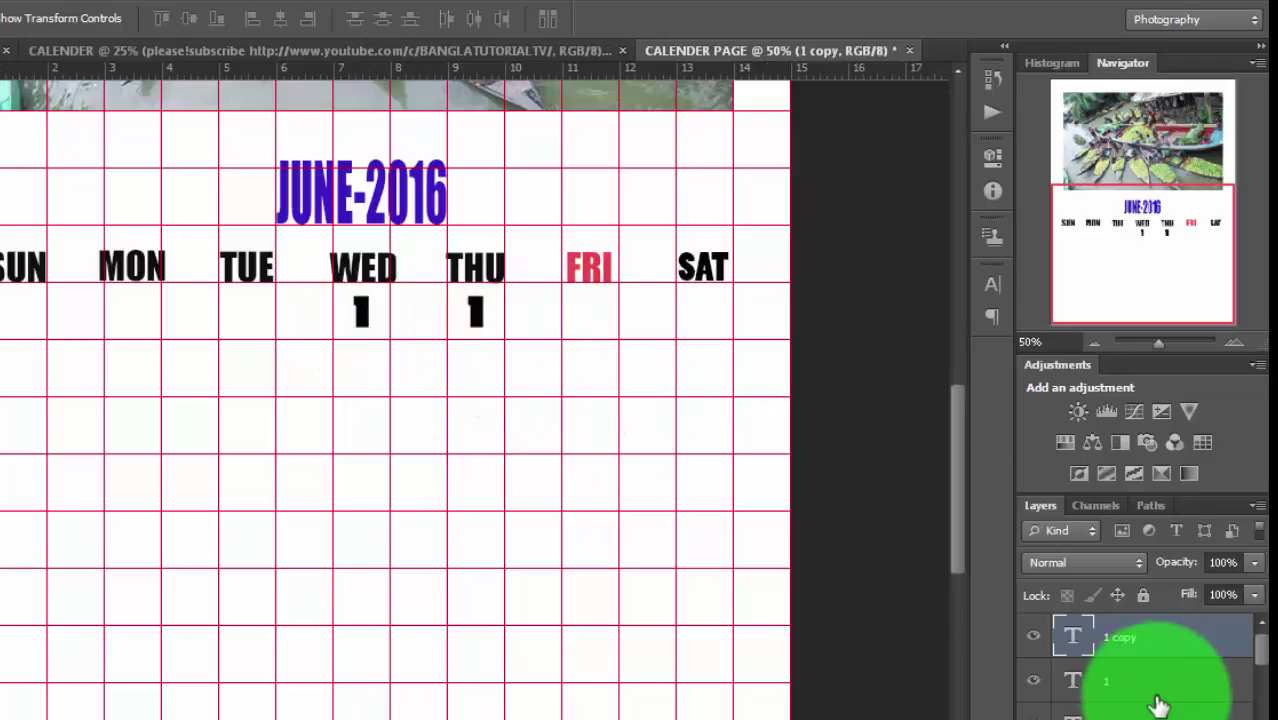
{"action": "double_click", "coordinate": [1073, 638]}
{"action": "left_click", "coordinate": [493, 331]}
{"action": "type", "text": "2"}
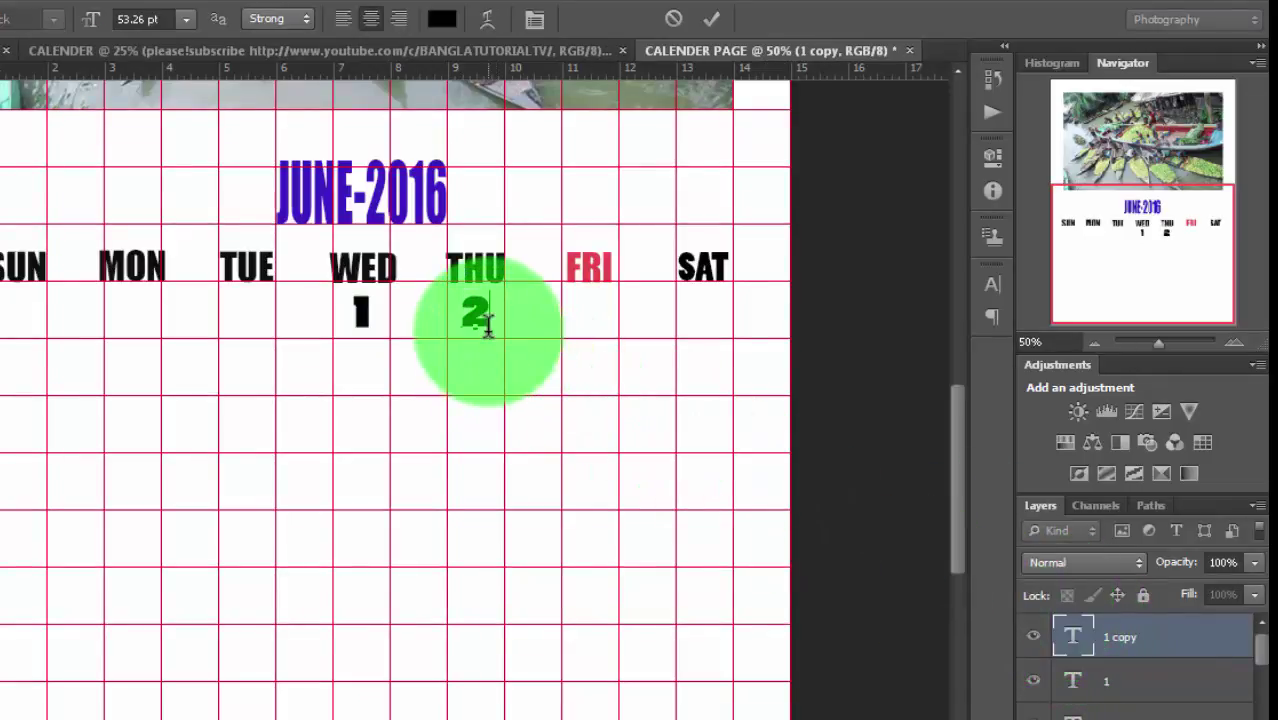
{"action": "key", "text": "ctrl+Return"}
{"action": "key", "text": "v"}
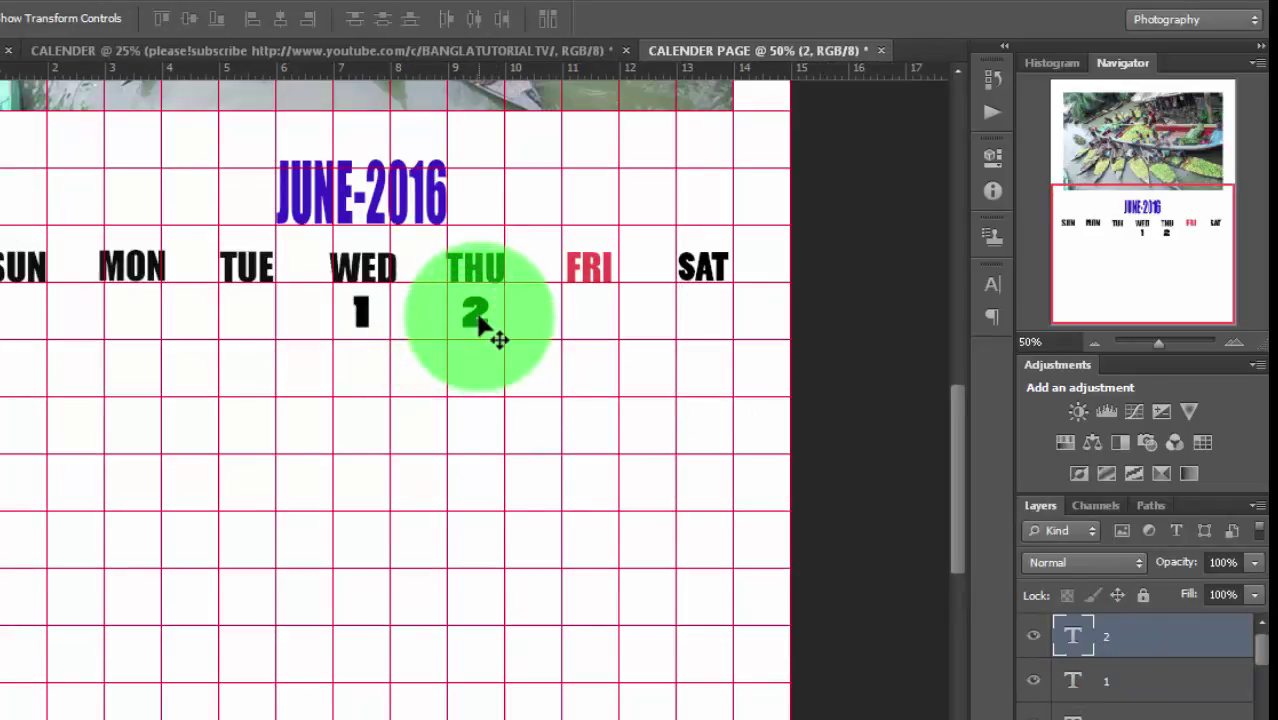
Copy the 2 to beneath FRI, retype it as 3, and colour it bright red.
{"action": "left_click_drag", "start_coordinate": [480, 322], "coordinate": [593, 333]}
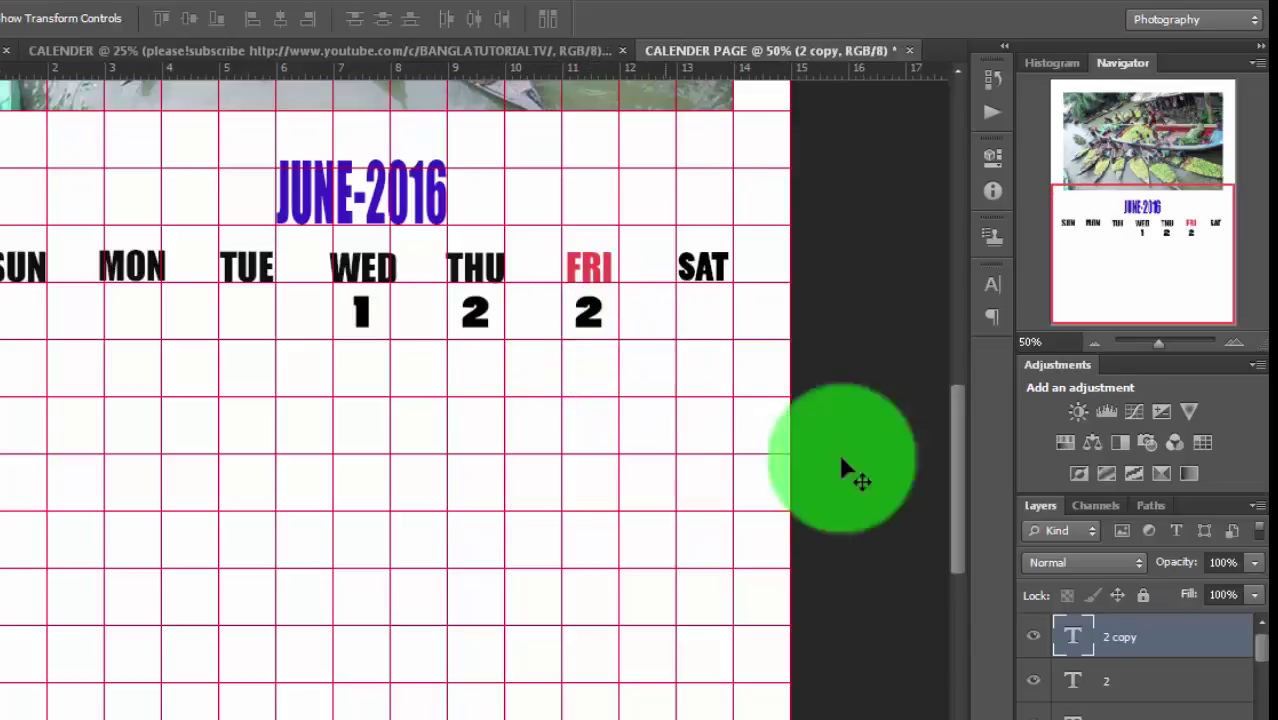
{"action": "left_click", "coordinate": [1080, 643]}
{"action": "double_click", "coordinate": [1073, 643]}
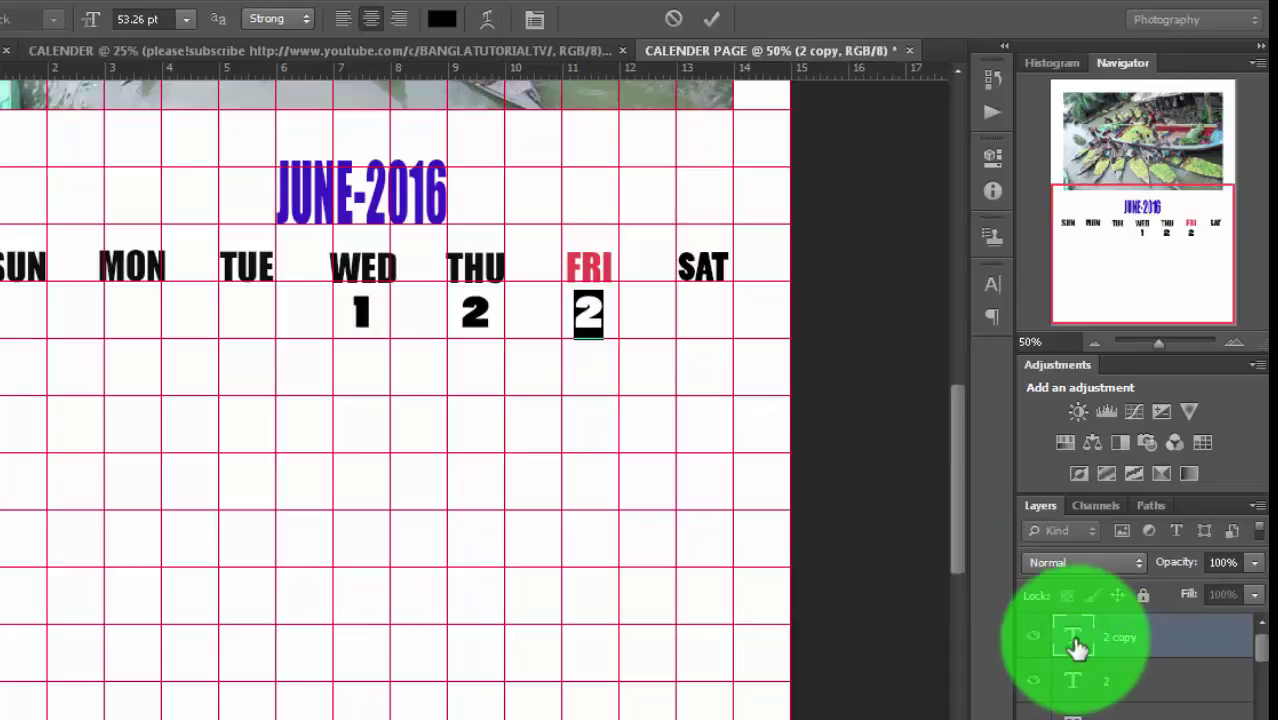
{"action": "type", "text": "3"}
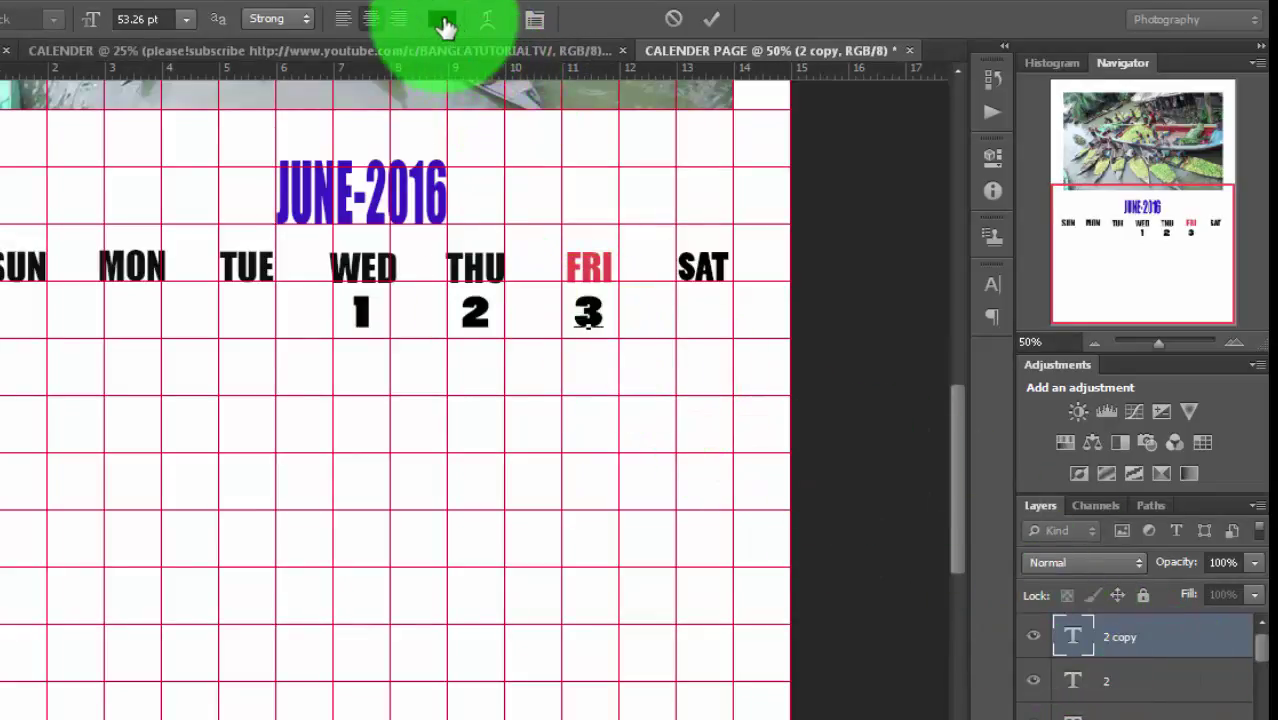
{"action": "double_click", "coordinate": [1071, 638]}
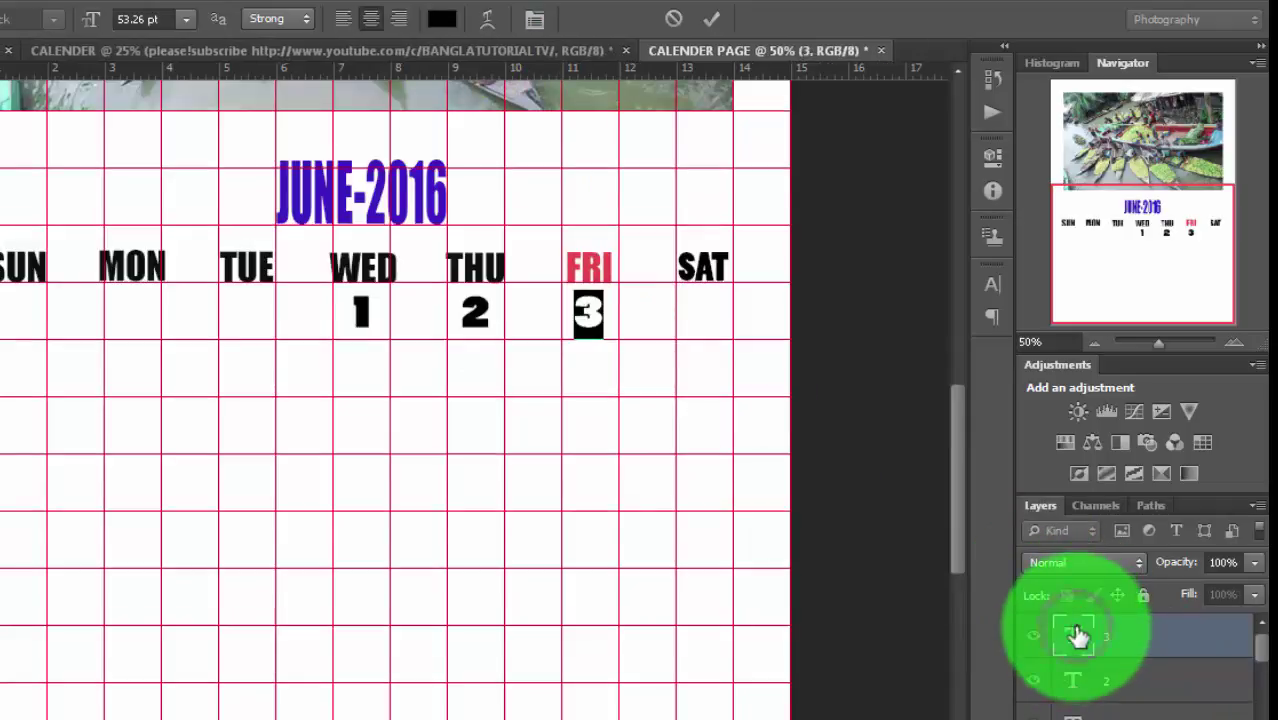
{"action": "left_click", "coordinate": [447, 25]}
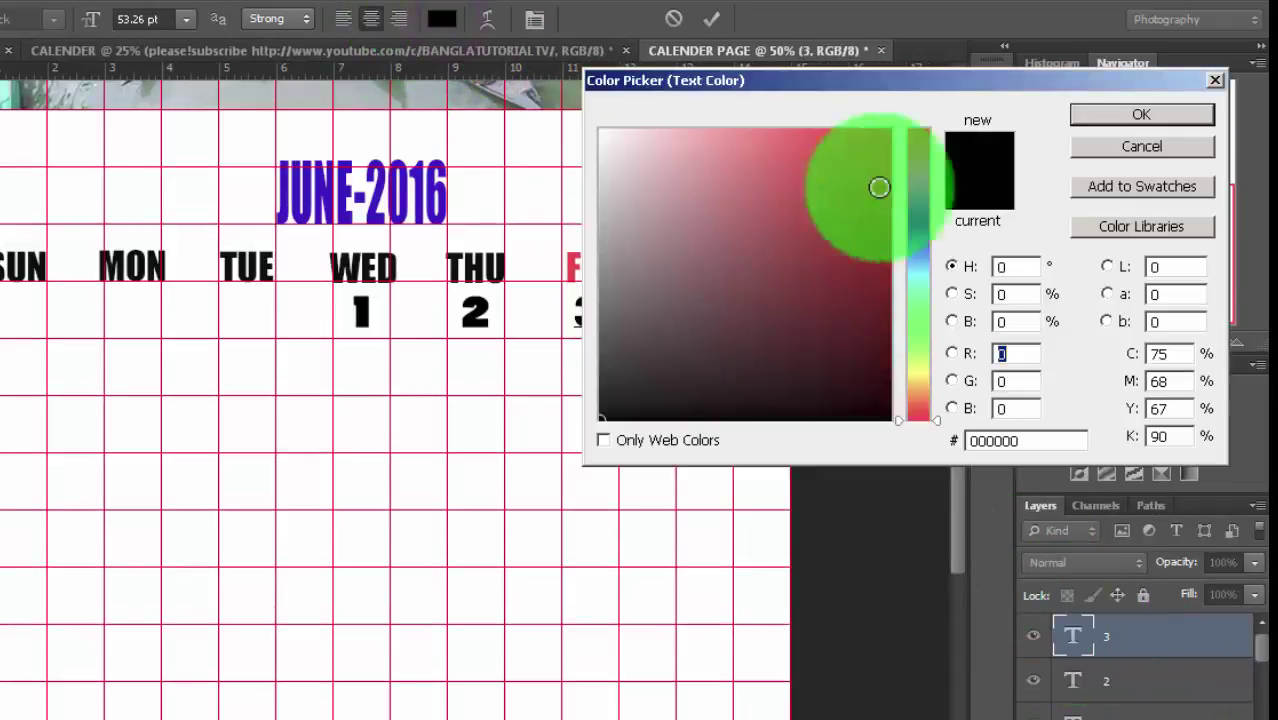
{"action": "left_click", "coordinate": [885, 134]}
{"action": "left_click", "coordinate": [1138, 118]}
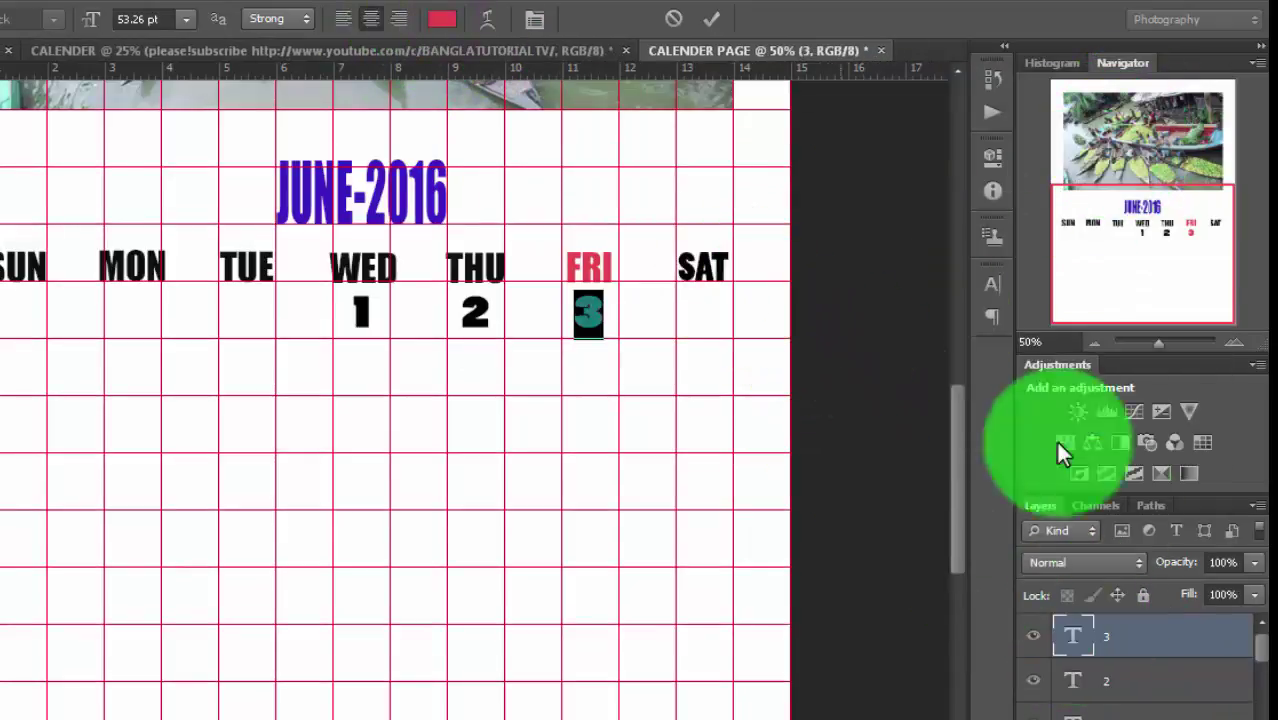
Recolour the SAT heading red to match FRI.
{"action": "left_click_drag", "start_coordinate": [1266, 652], "coordinate": [1266, 688]}
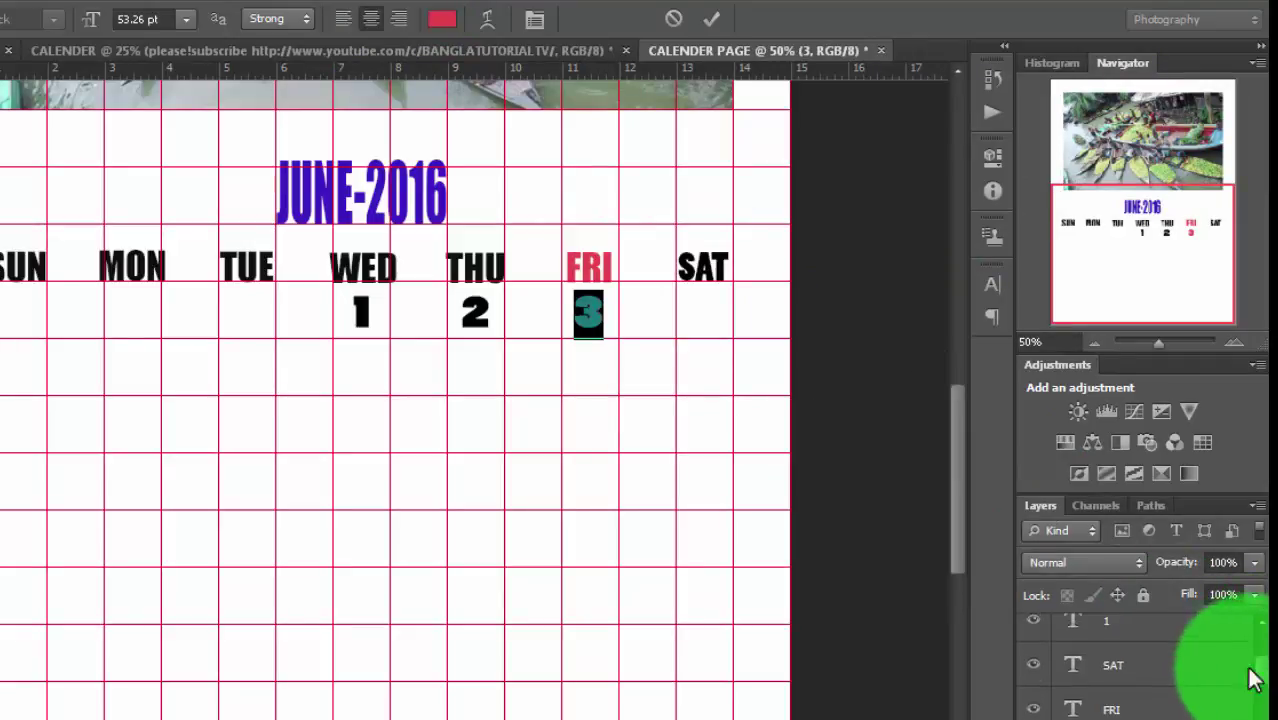
{"action": "double_click", "coordinate": [1073, 665]}
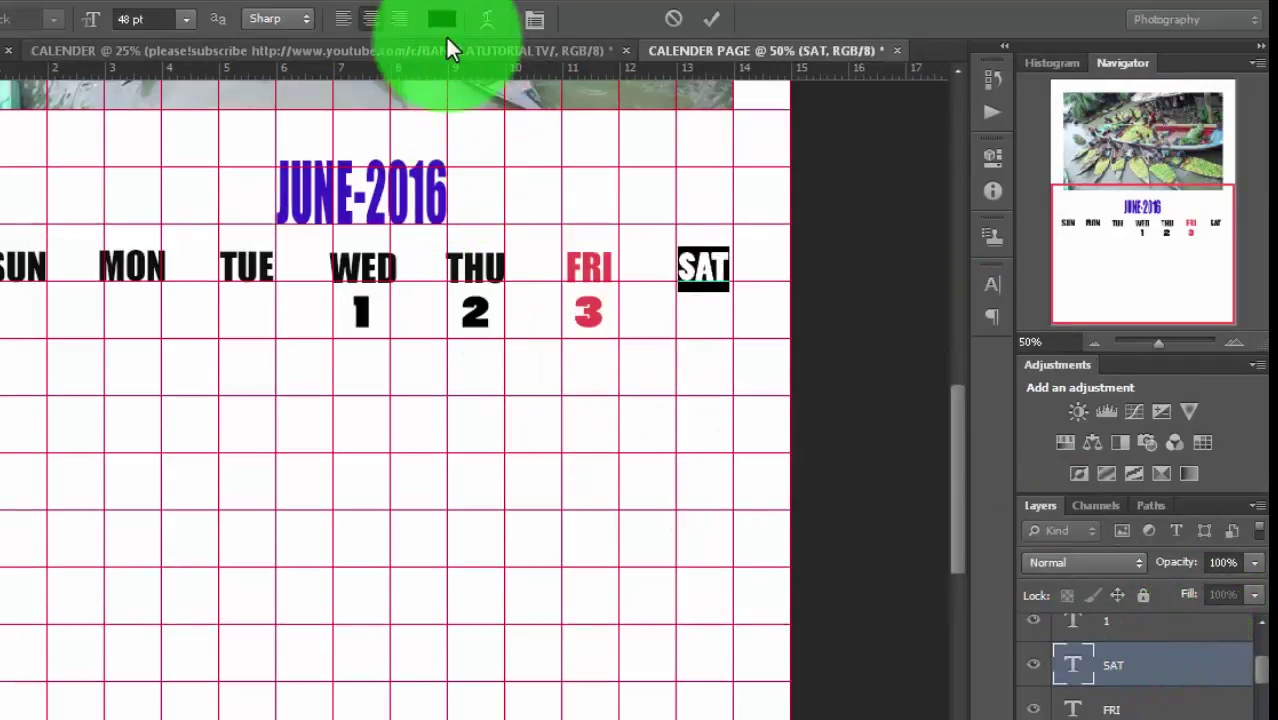
{"action": "left_click", "coordinate": [442, 20]}
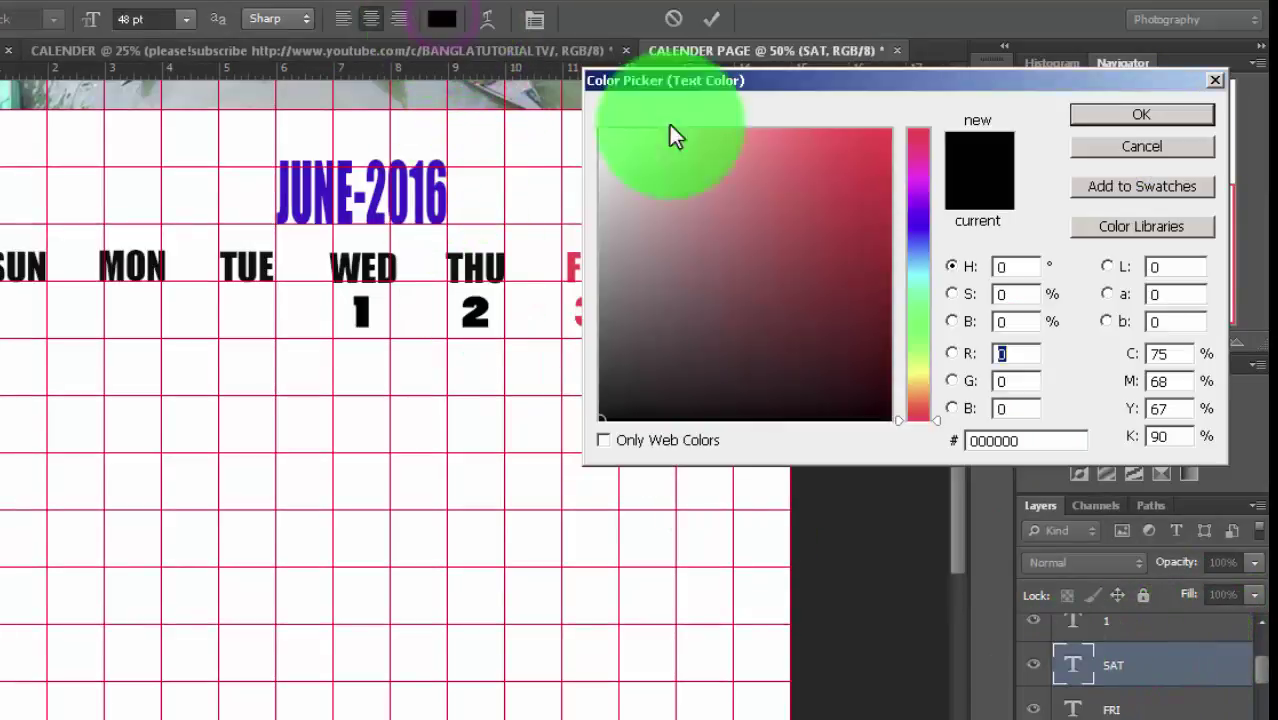
{"action": "left_click", "coordinate": [1083, 123]}
{"action": "double_click", "coordinate": [1072, 665]}
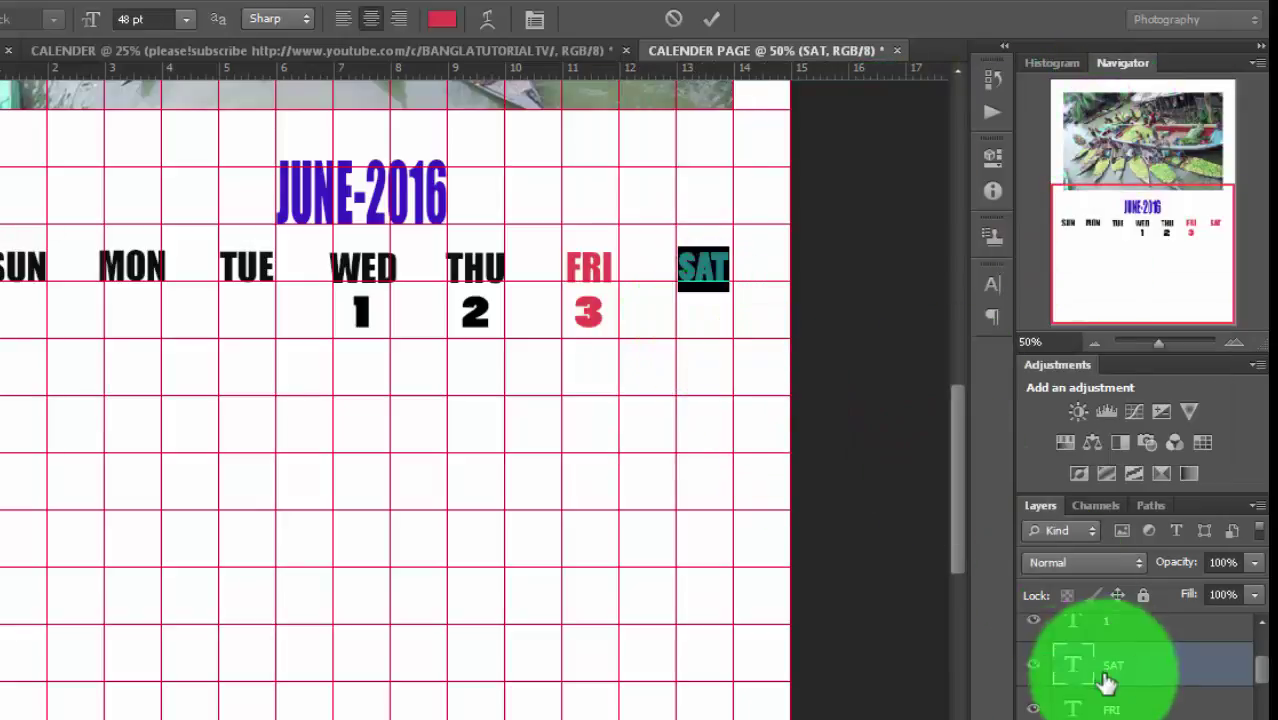
{"action": "left_click", "coordinate": [630, 368]}
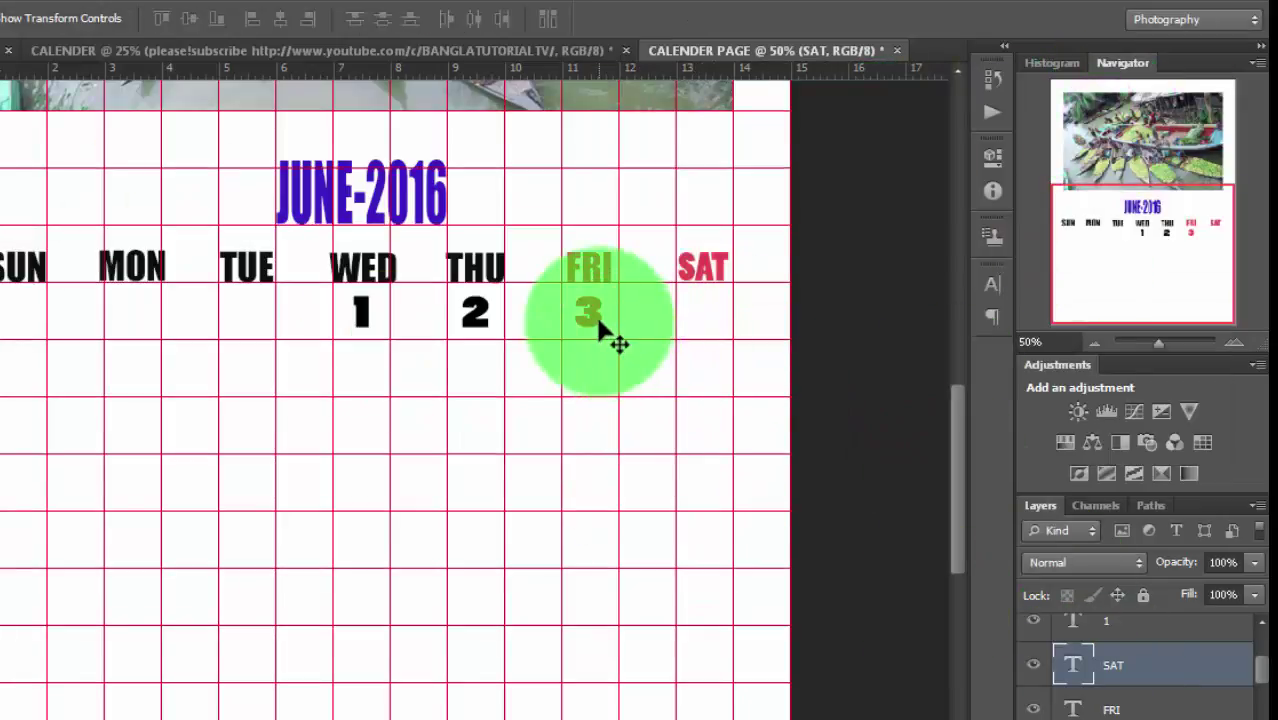
{"action": "left_click", "coordinate": [852, 443]}
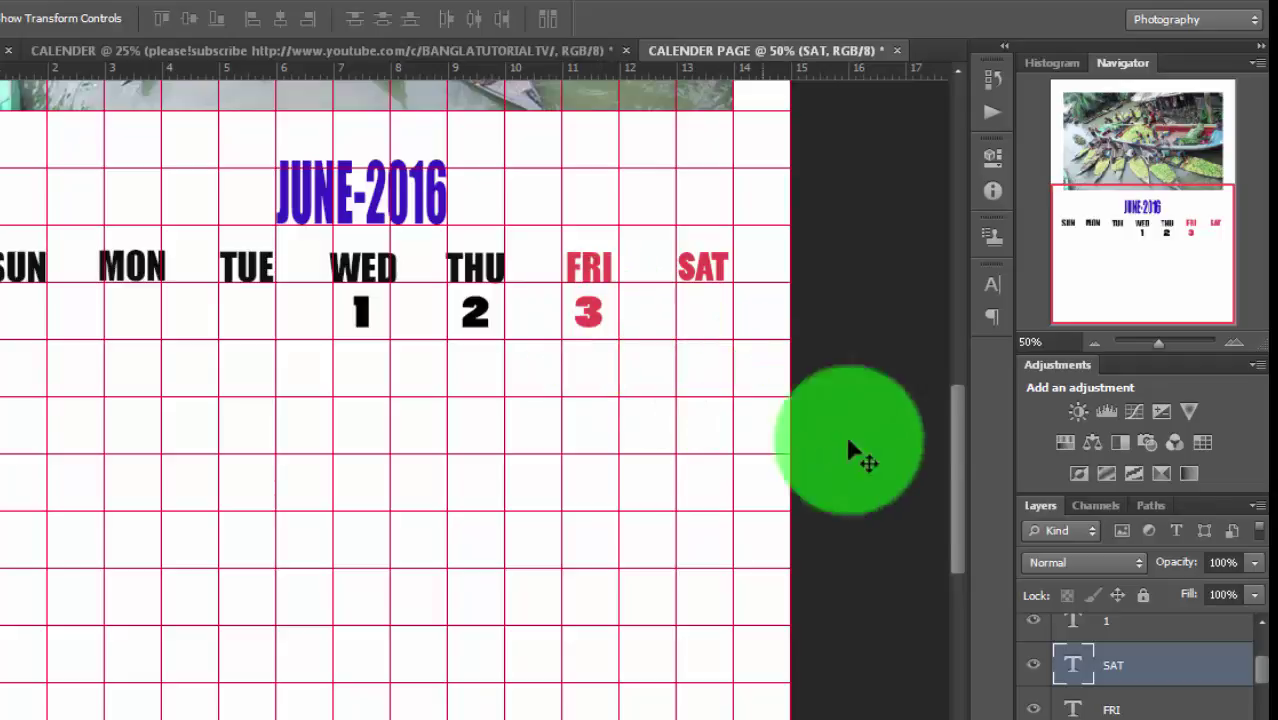
{"action": "left_click", "coordinate": [1255, 672]}
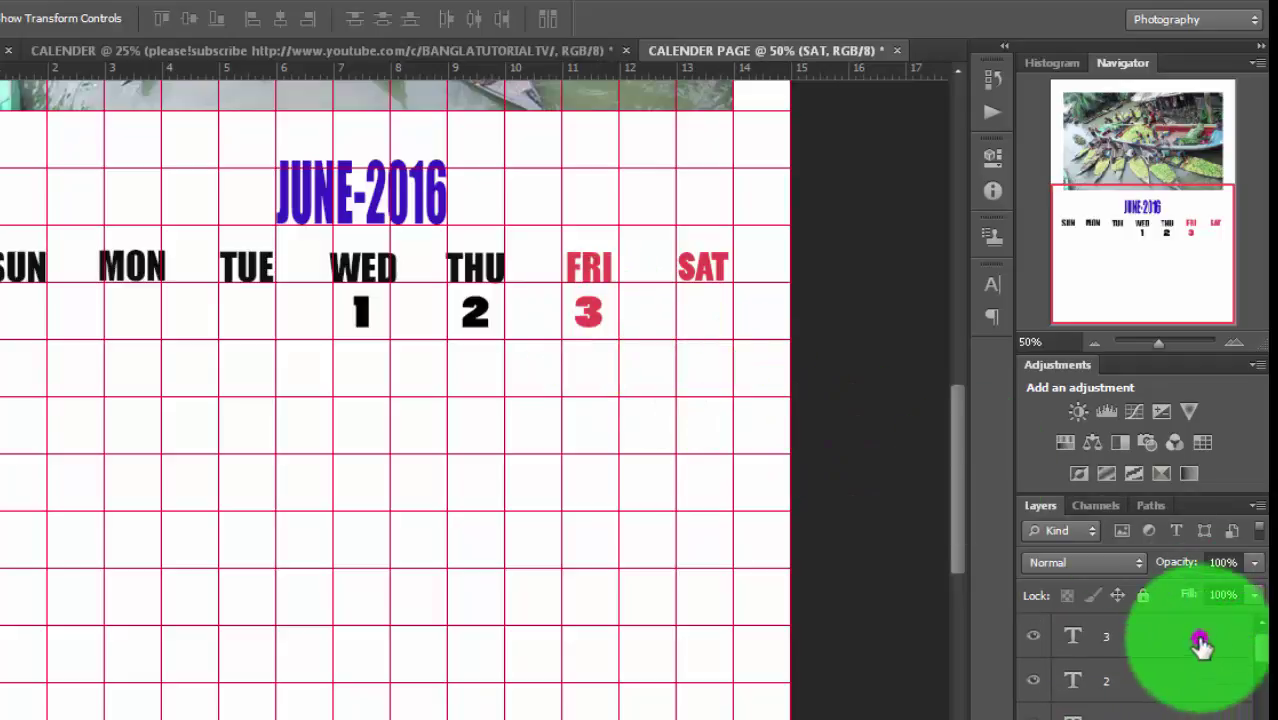
{"action": "left_click", "coordinate": [586, 318]}
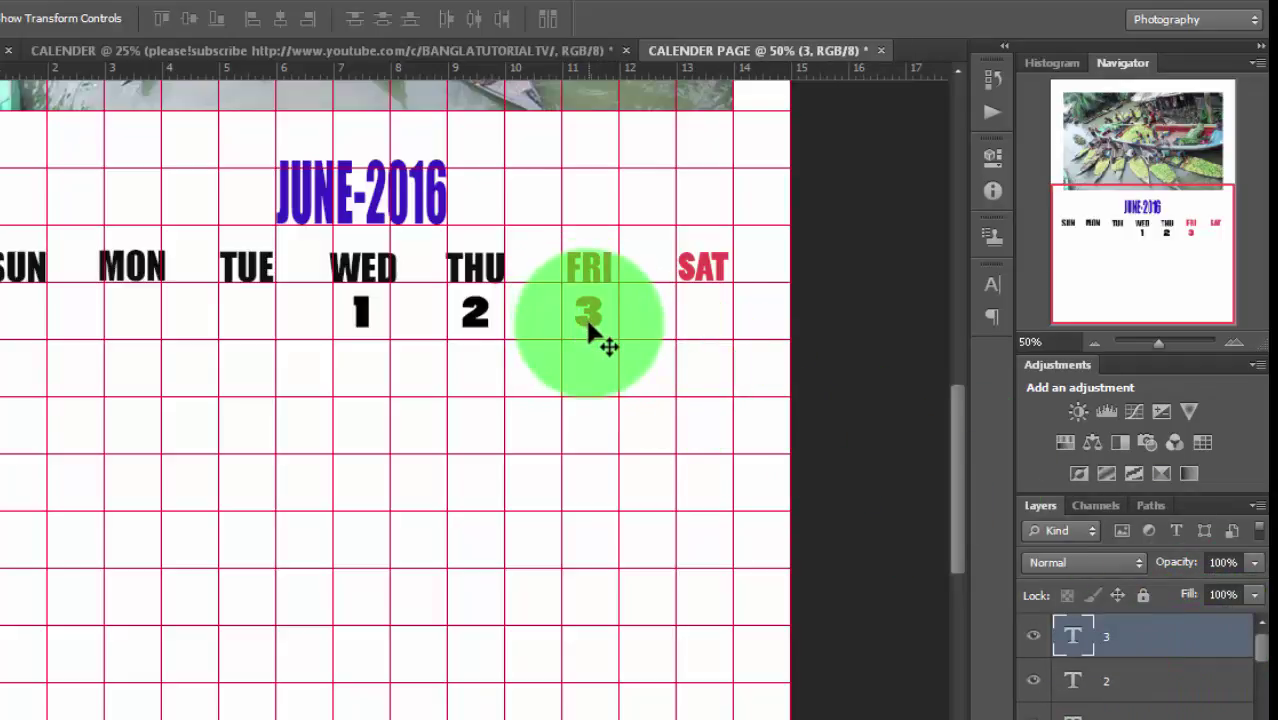
Alt-drag a copy of the red 3 into the SAT column and retype it as 4.
{"action": "left_click_drag", "start_coordinate": [590, 330], "coordinate": [677, 340]}
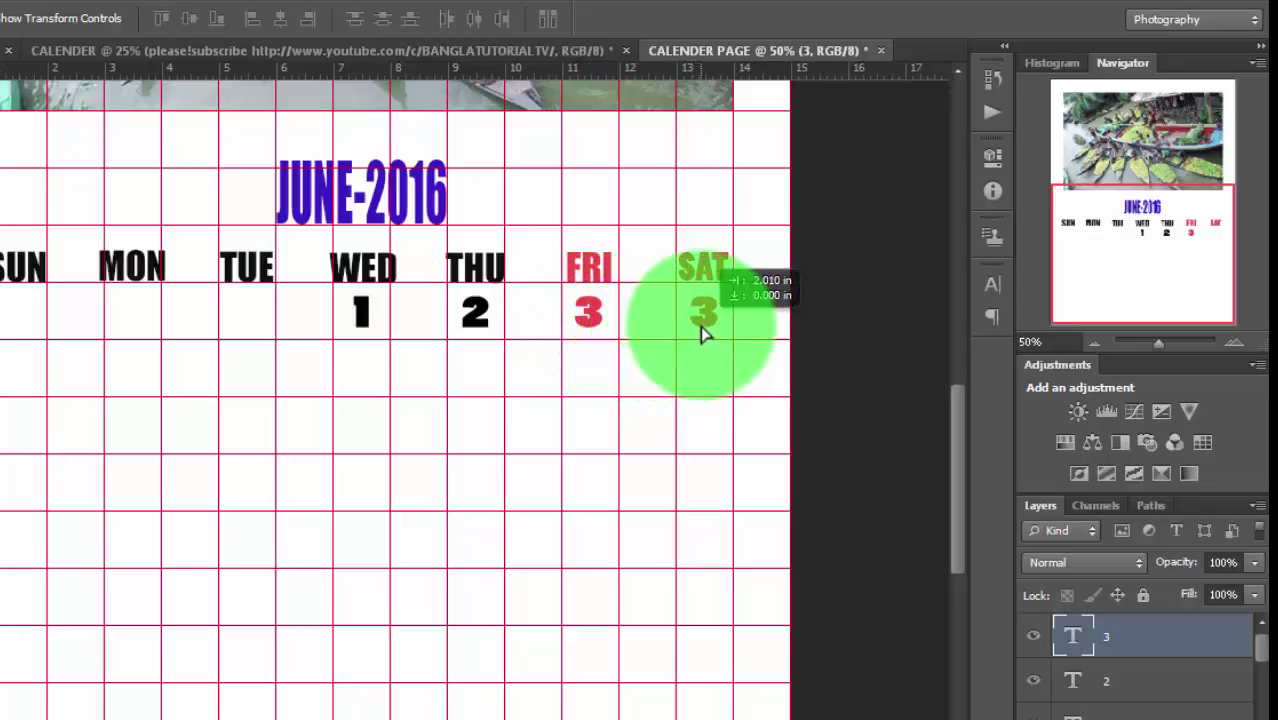
{"action": "left_click_drag", "start_coordinate": [703, 333], "coordinate": [705, 335]}
{"action": "left_click_drag", "start_coordinate": [1064, 663], "coordinate": [1128, 652]}
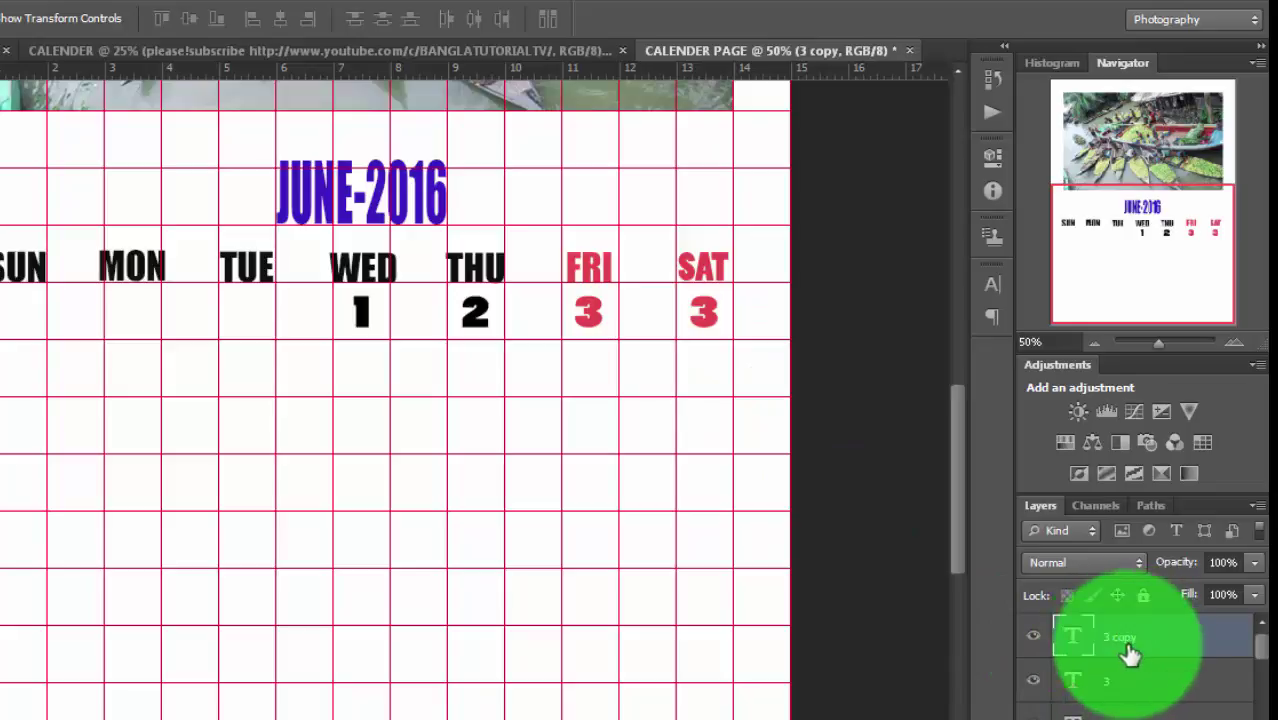
{"action": "double_click", "coordinate": [1074, 632]}
{"action": "type", "text": "4"}
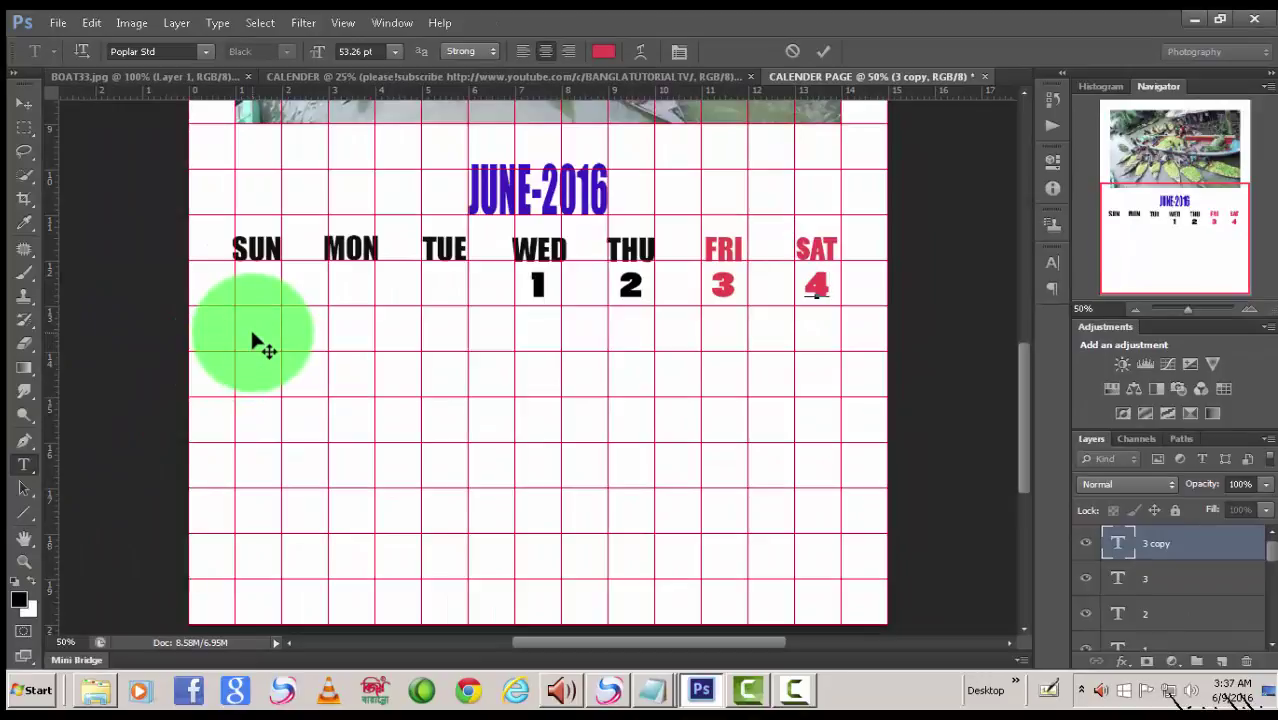
{"action": "left_click", "coordinate": [24, 104]}
{"action": "left_click", "coordinate": [28, 463]}
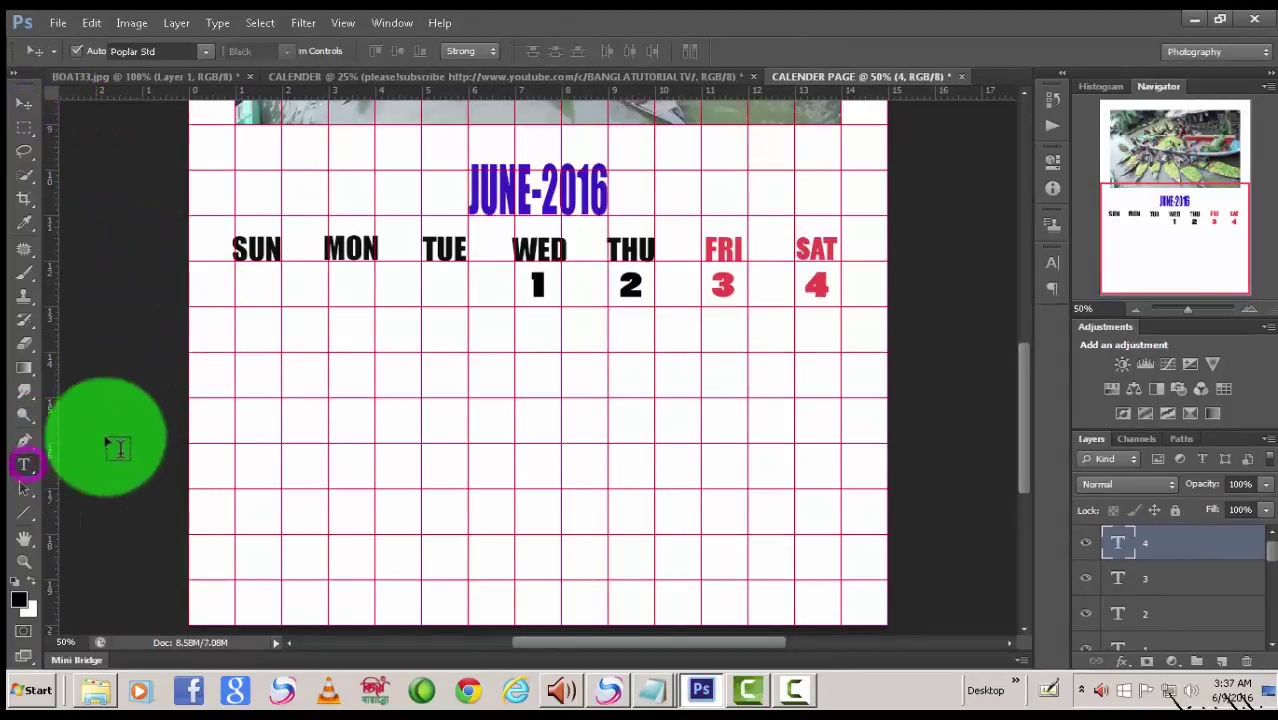
{"action": "left_click", "coordinate": [245, 326]}
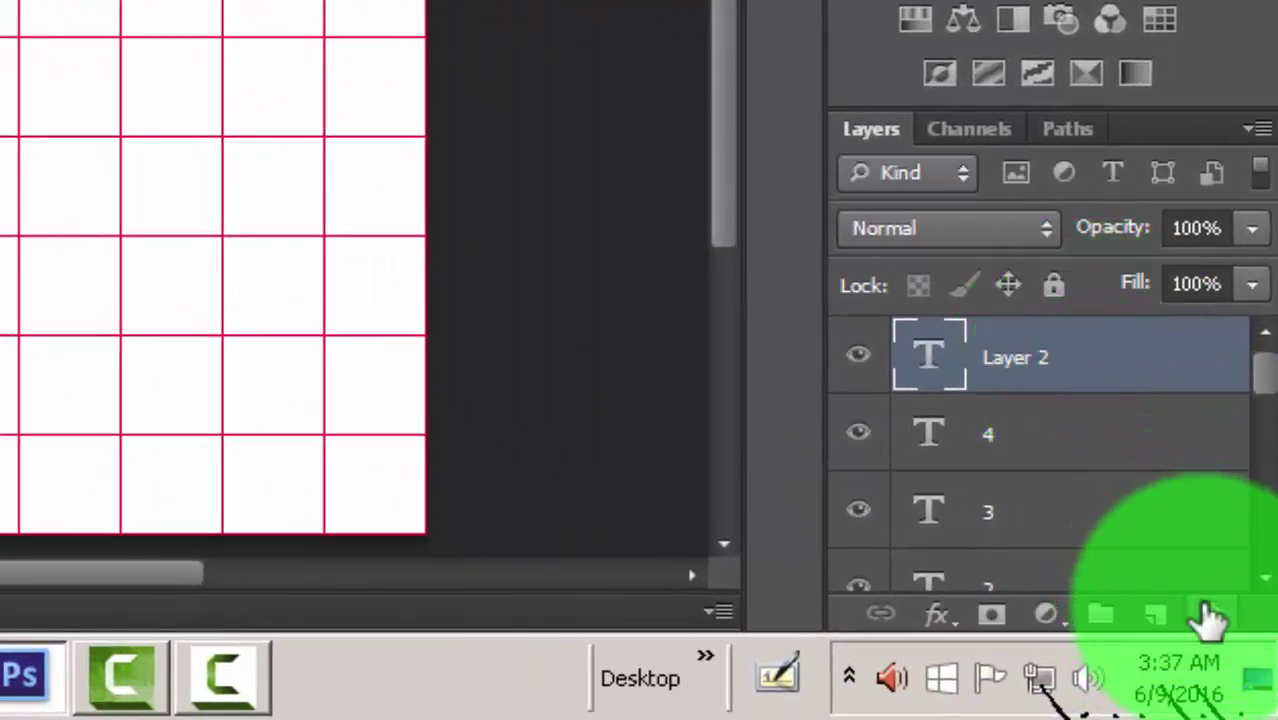
Delete the empty text layer and duplicate the four date layers 1–4.
{"action": "key", "text": "Delete"}
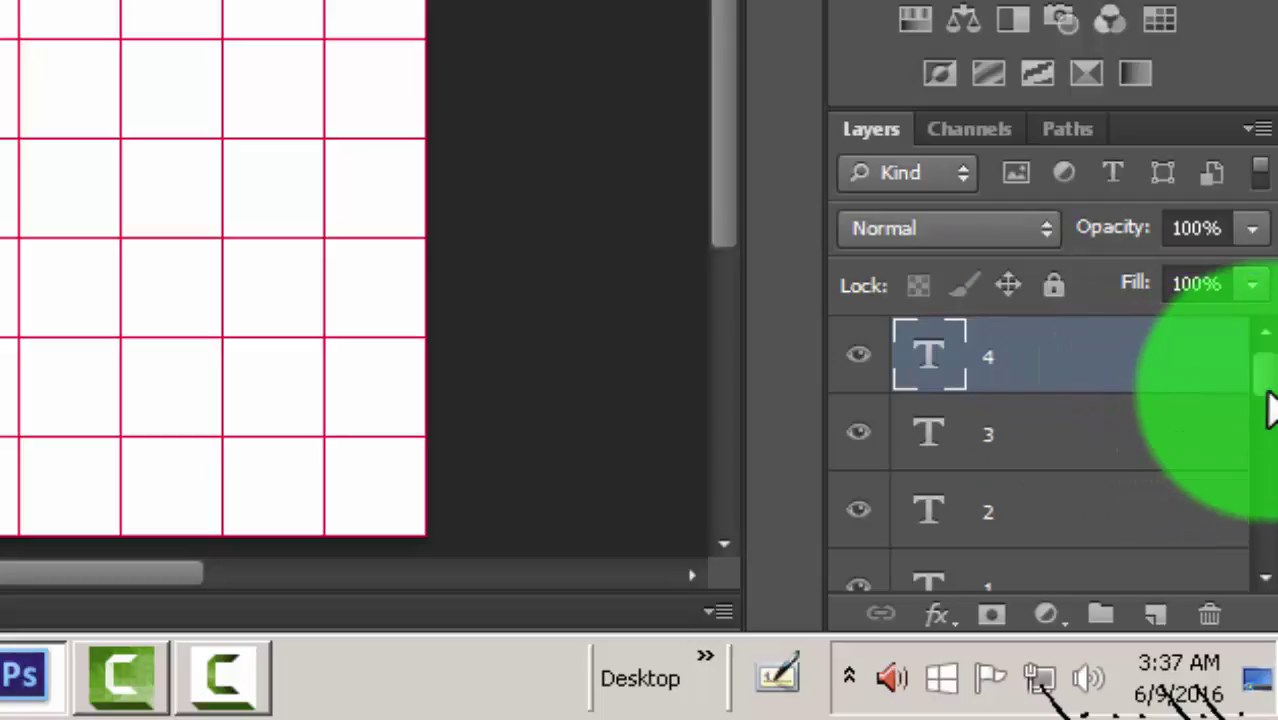
{"action": "left_click_drag", "start_coordinate": [1266, 395], "coordinate": [1268, 437]}
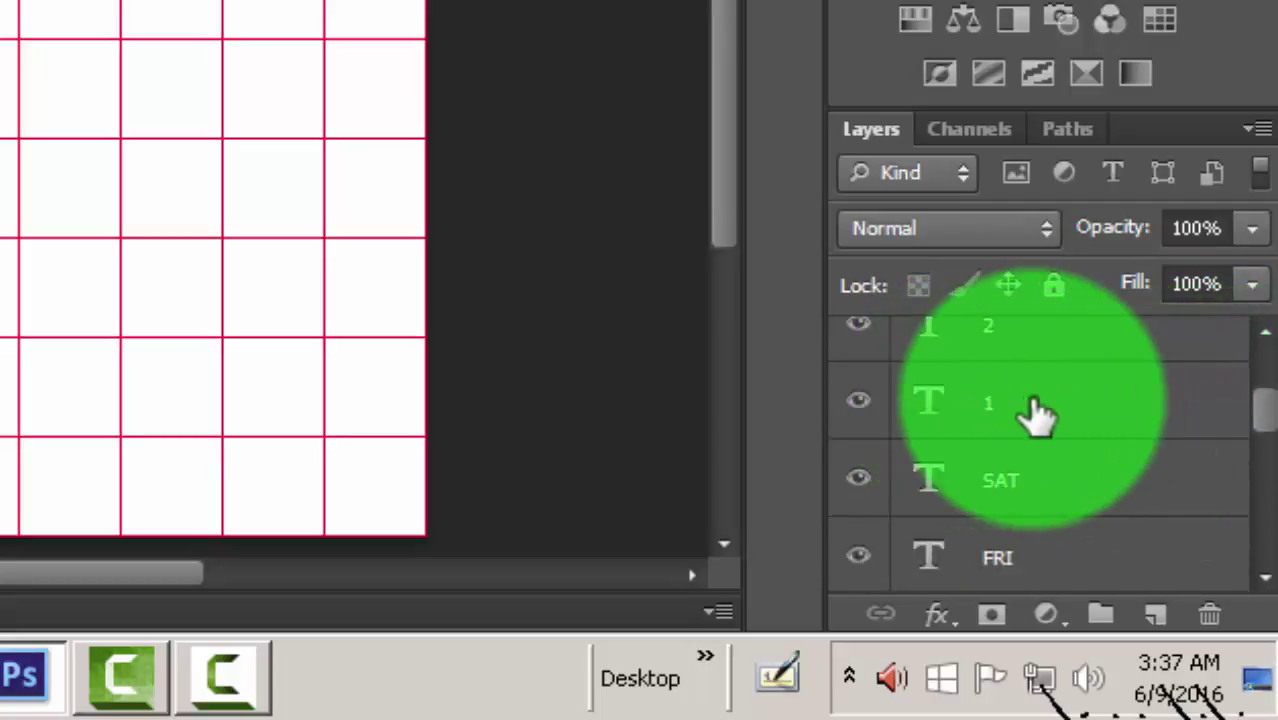
{"action": "left_click", "coordinate": [1040, 415], "text": "shift"}
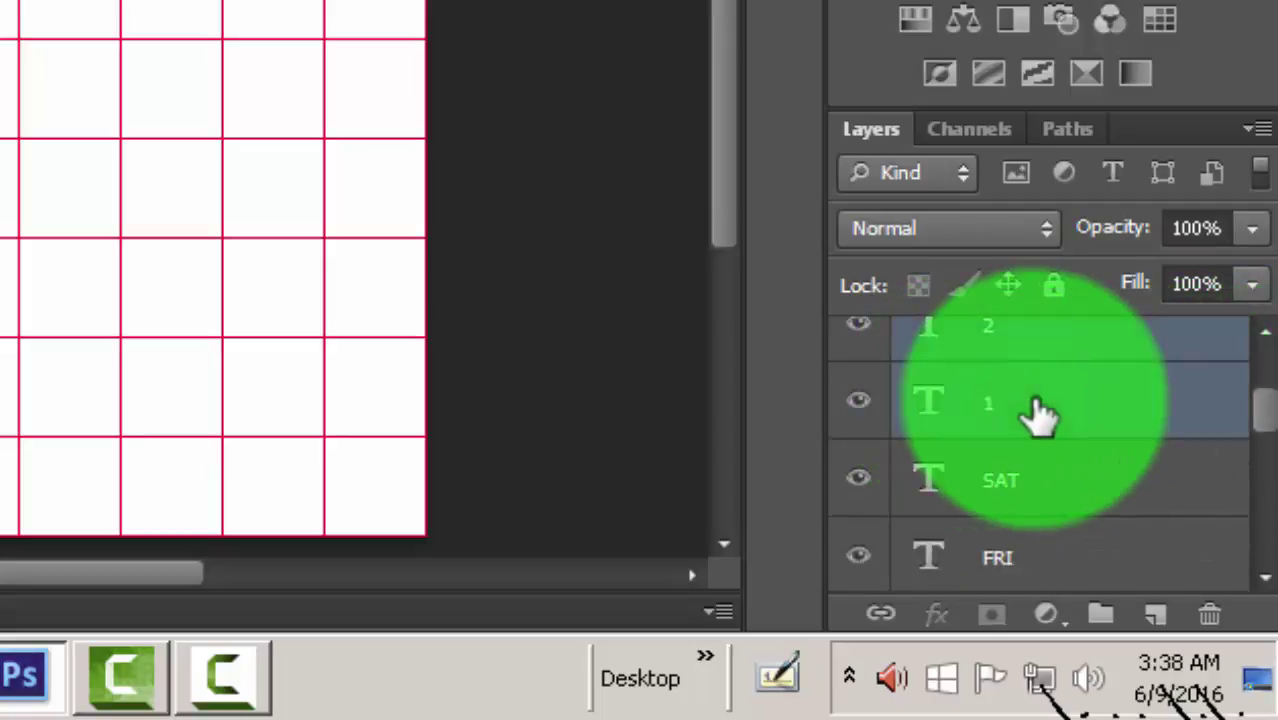
{"action": "left_click_drag", "start_coordinate": [1264, 428], "coordinate": [1266, 372]}
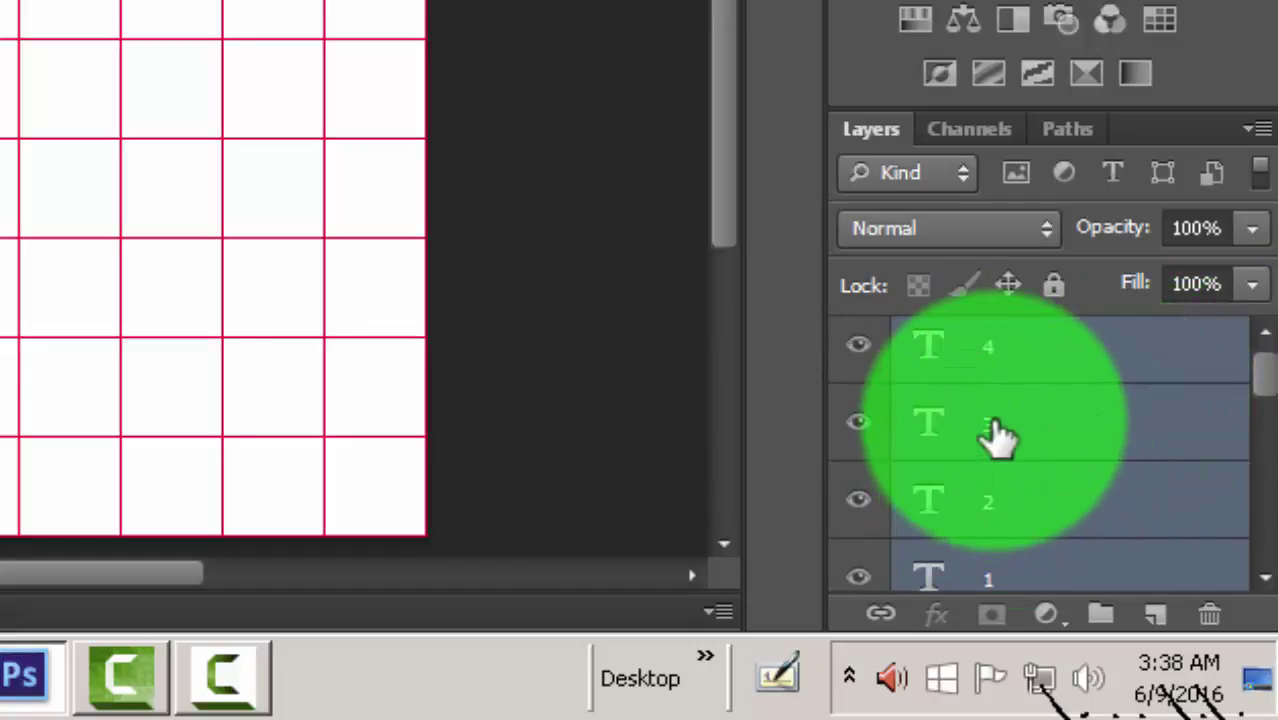
{"action": "right_click", "coordinate": [995, 430]}
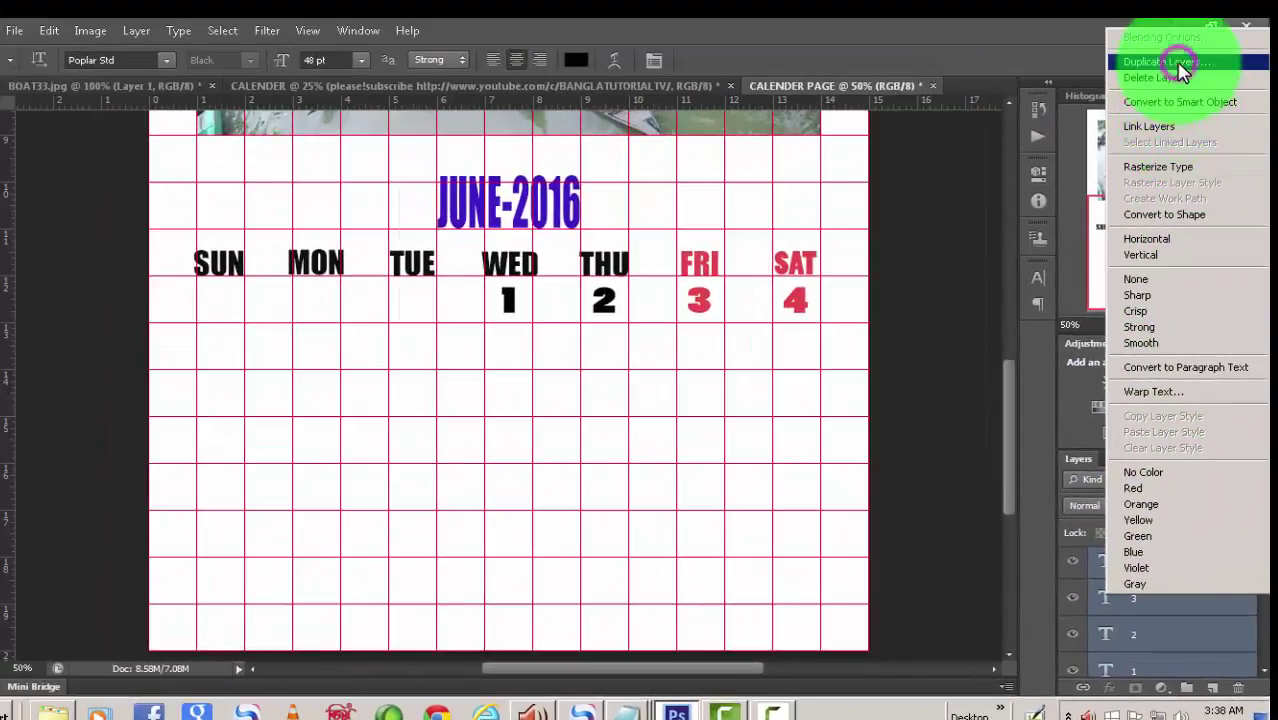
{"action": "left_click", "coordinate": [1183, 70]}
{"action": "left_click", "coordinate": [778, 228]}
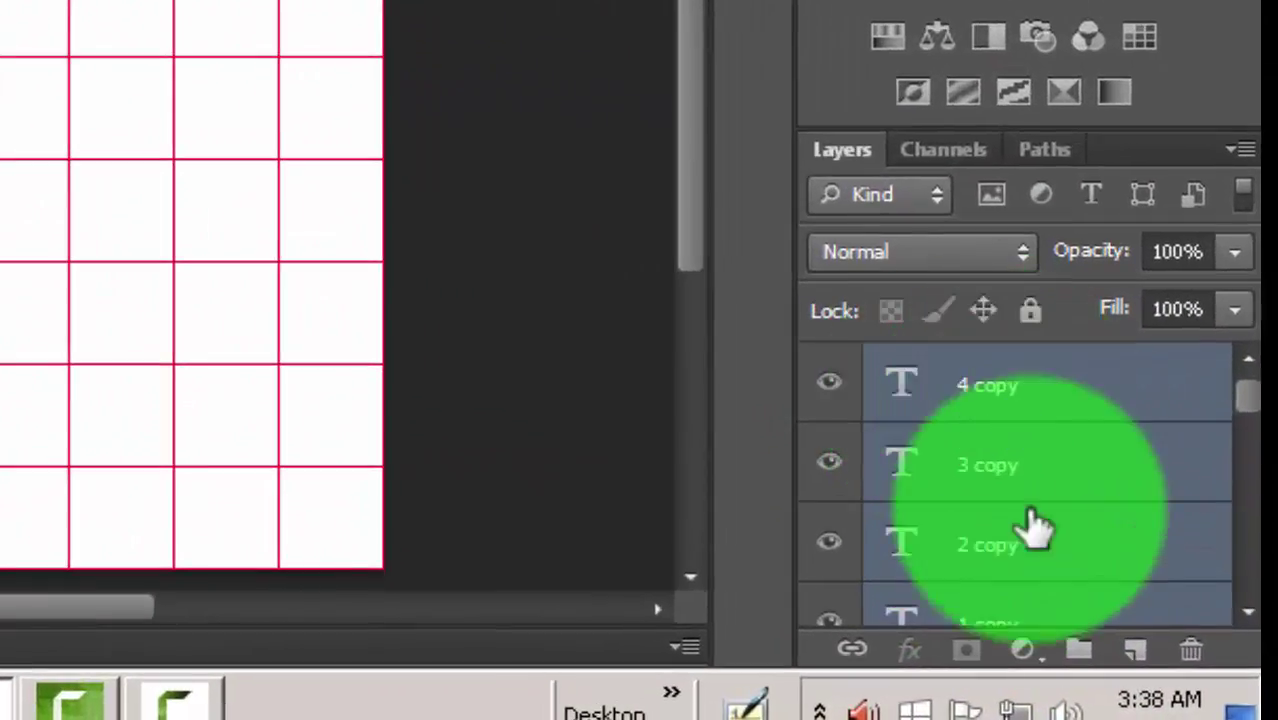
Move the duplicated dates down one row into the SUN–WED cells.
{"action": "left_click_drag", "start_coordinate": [1163, 636], "coordinate": [1139, 682]}
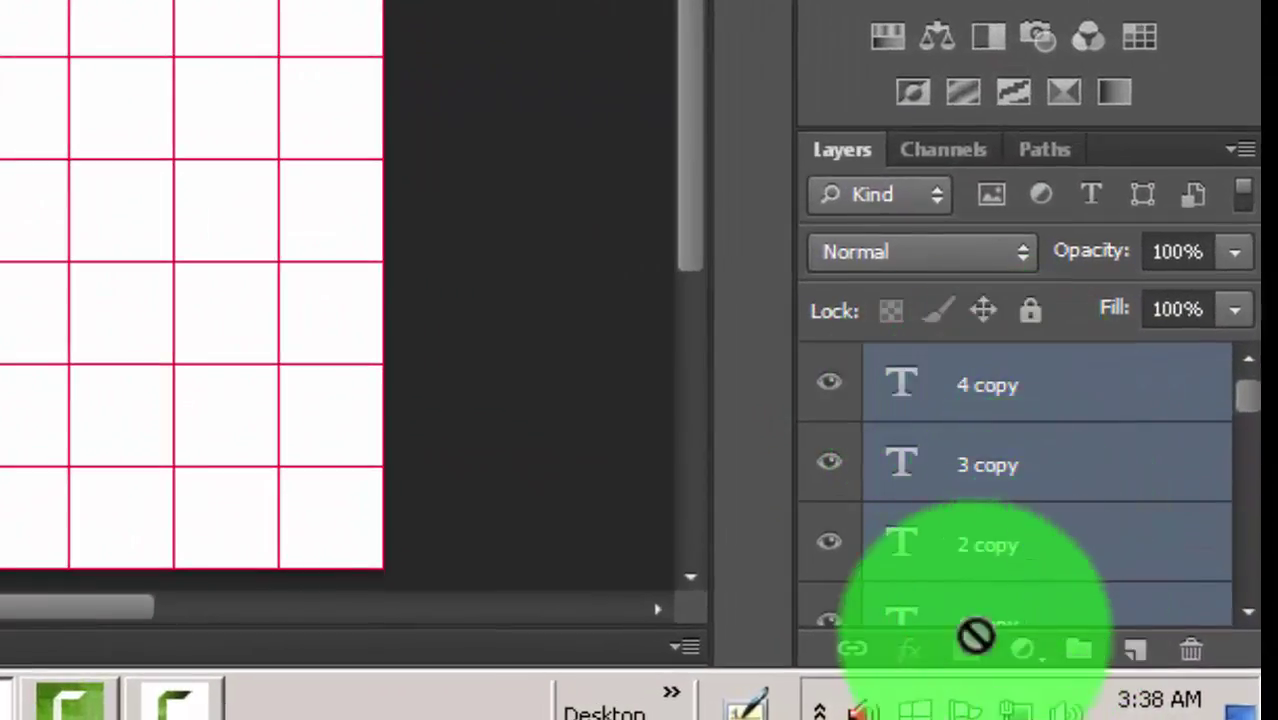
{"action": "left_click_drag", "start_coordinate": [975, 635], "coordinate": [960, 420]}
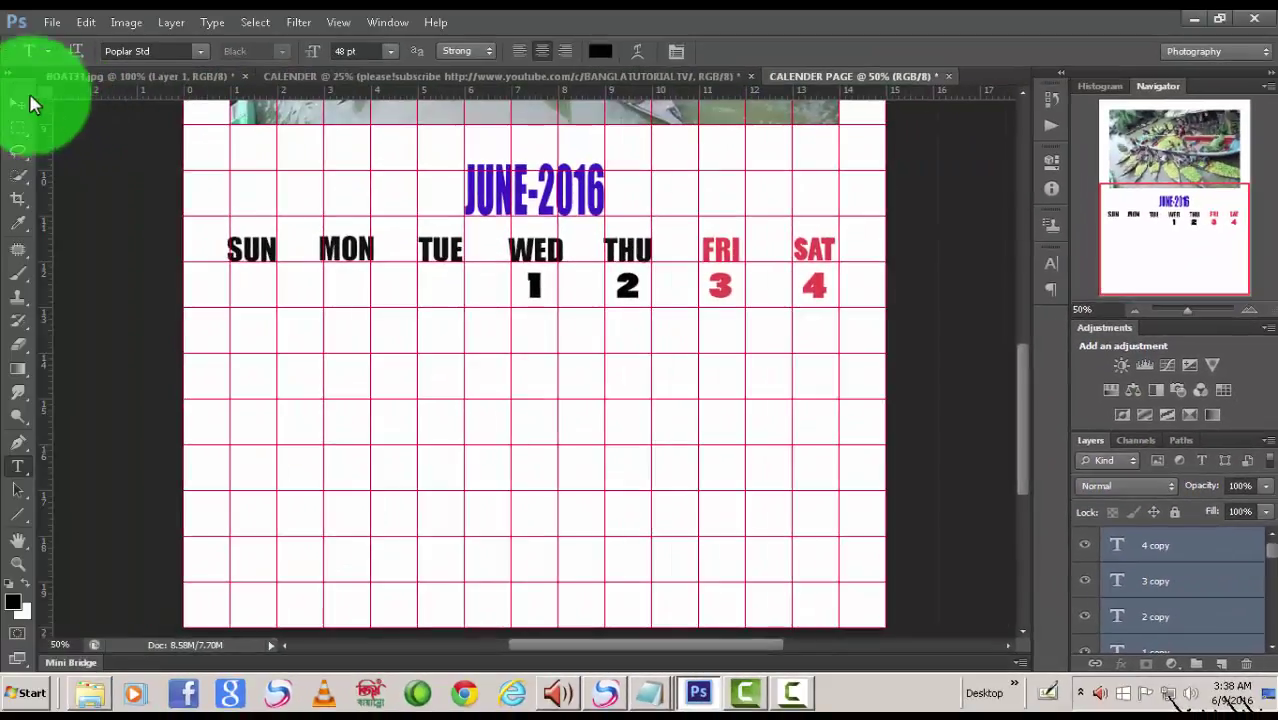
{"action": "left_click", "coordinate": [18, 104]}
{"action": "mouse_move", "coordinate": [824, 303]}
{"action": "left_mouse_down"}
{"action": "mouse_move", "coordinate": [617, 375]}
{"action": "mouse_move", "coordinate": [522, 347]}
{"action": "left_mouse_up"}
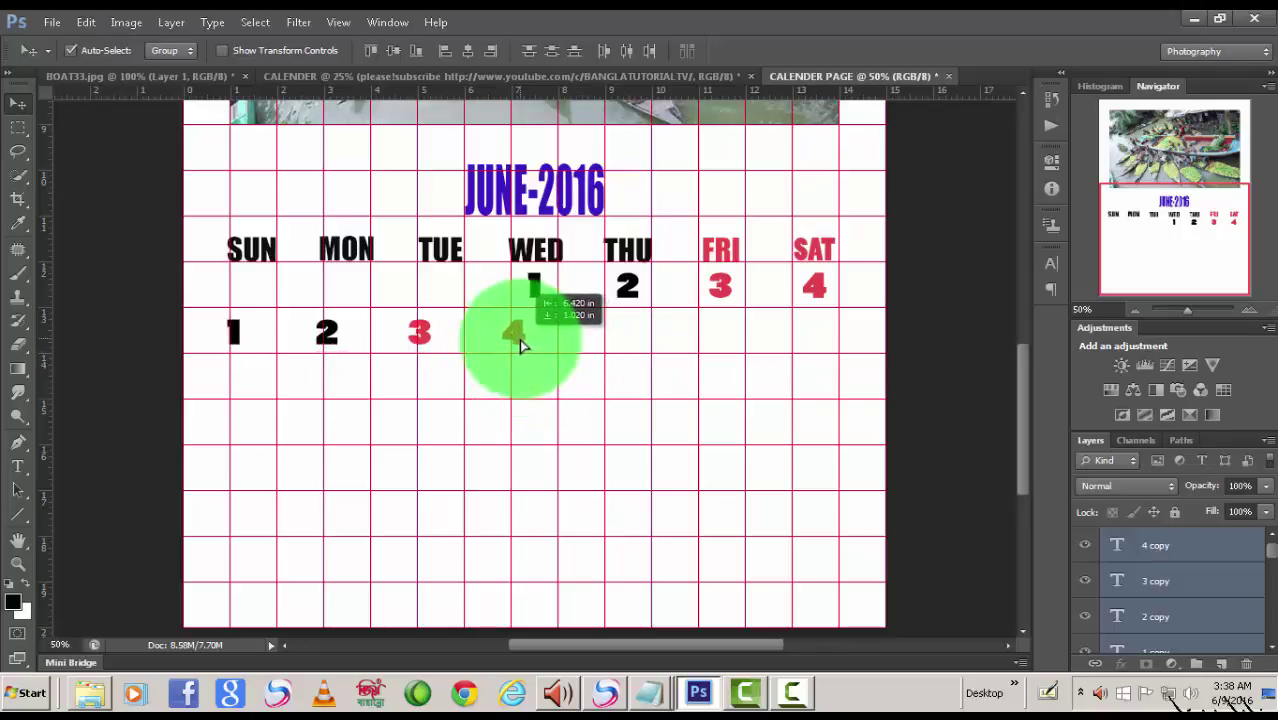
{"action": "left_click_drag", "start_coordinate": [520, 345], "coordinate": [536, 344]}
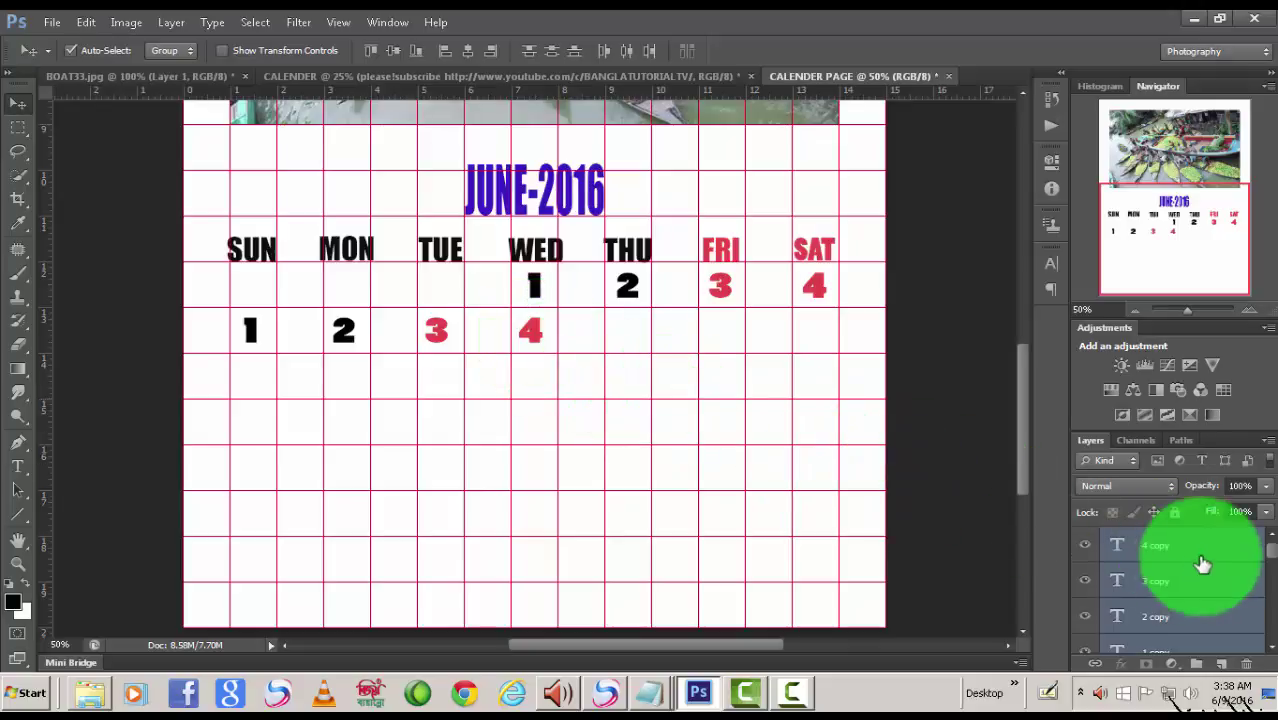
{"action": "mouse_move", "coordinate": [1203, 563]}
{"action": "left_mouse_down"}
{"action": "mouse_move", "coordinate": [1163, 583]}
{"action": "mouse_move", "coordinate": [385, 350]}
{"action": "mouse_move", "coordinate": [88, 148]}
{"action": "left_mouse_up"}
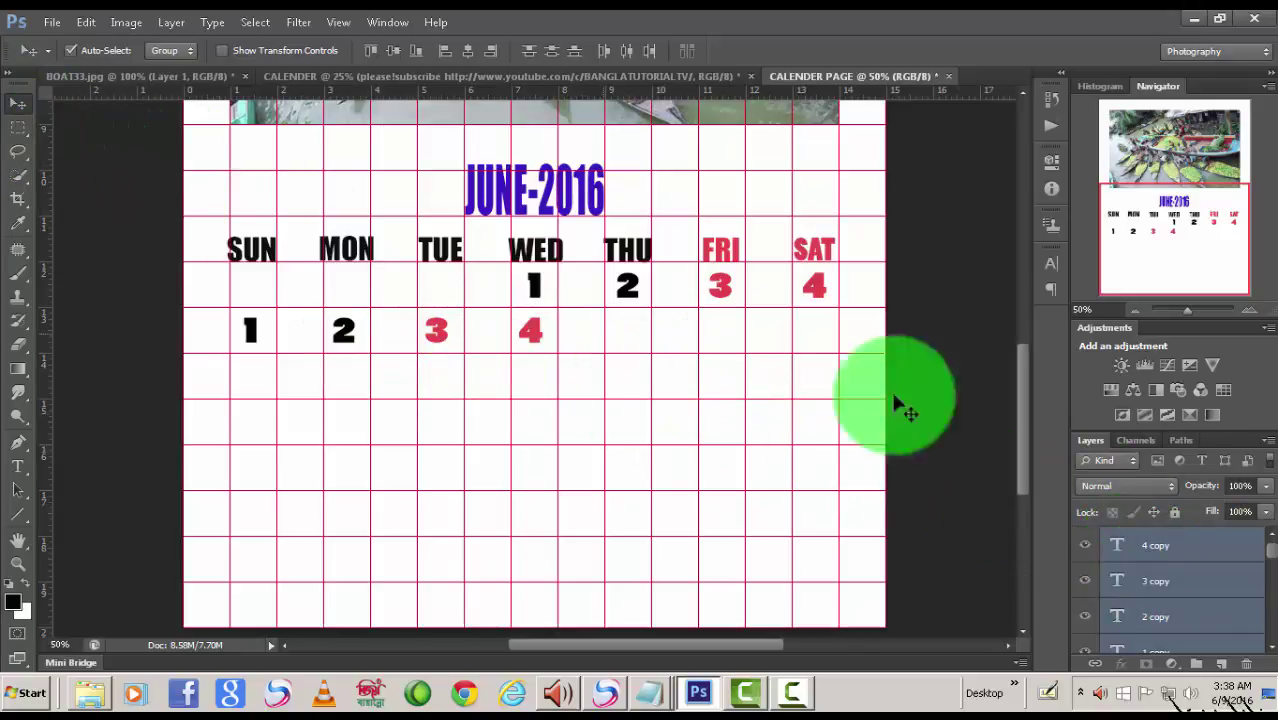
{"action": "left_click_drag", "start_coordinate": [88, 148], "coordinate": [1268, 568]}
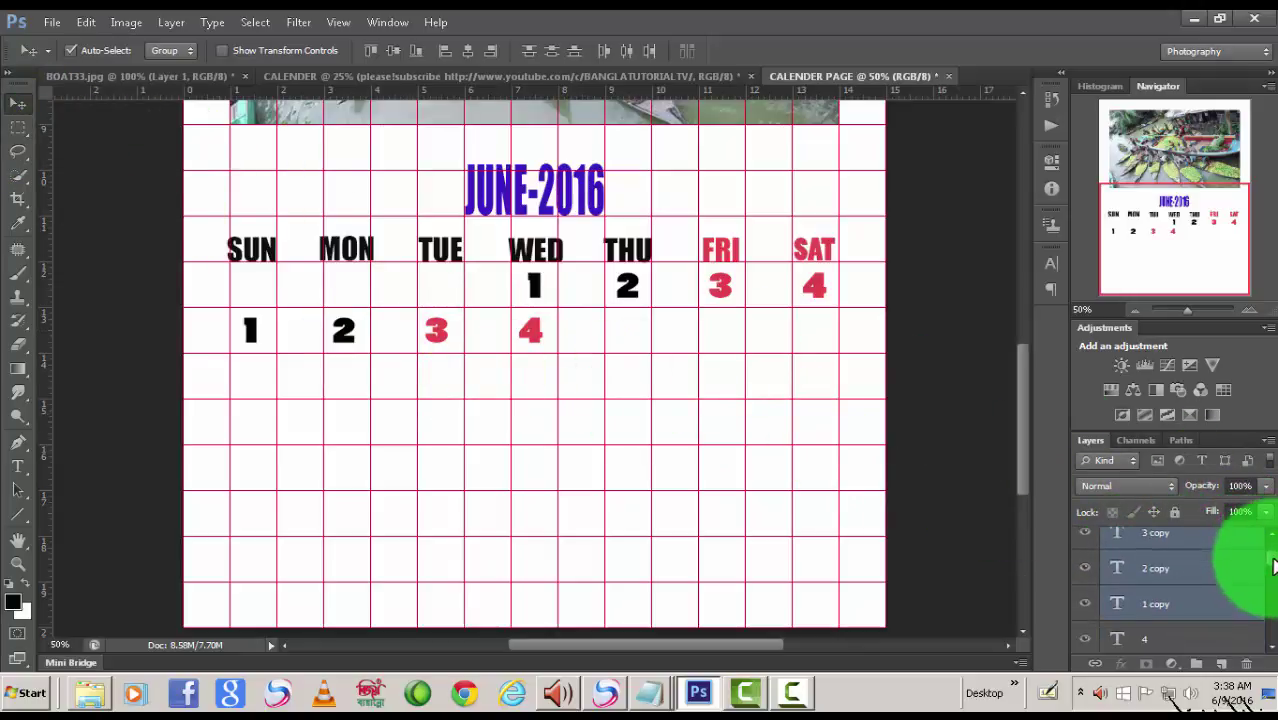
Retype the copied dates under SUN and MON as 5 and 6.
{"action": "left_click", "coordinate": [1142, 598]}
{"action": "double_click", "coordinate": [1120, 598]}
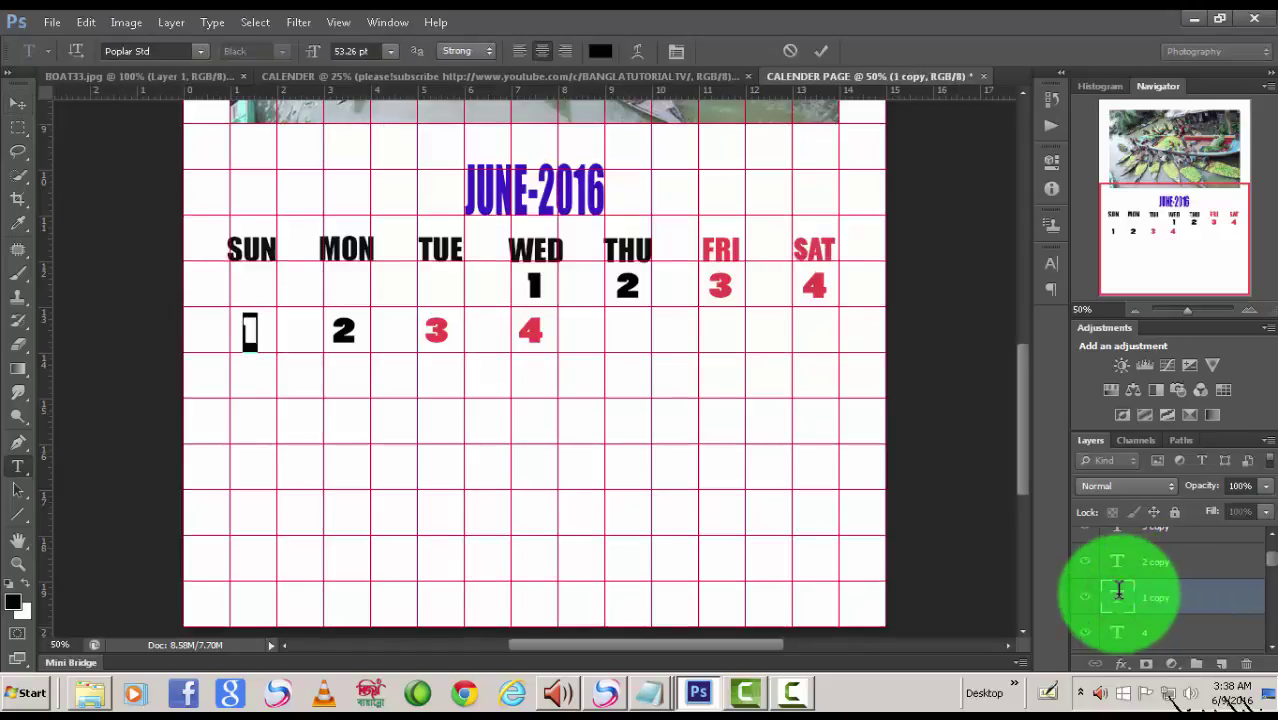
{"action": "mouse_move", "coordinate": [1140, 597]}
{"action": "left_mouse_down"}
{"action": "mouse_move", "coordinate": [1128, 530]}
{"action": "mouse_move", "coordinate": [1138, 505]}
{"action": "mouse_move", "coordinate": [1112, 587]}
{"action": "left_mouse_up"}
{"action": "type", "text": "5"}
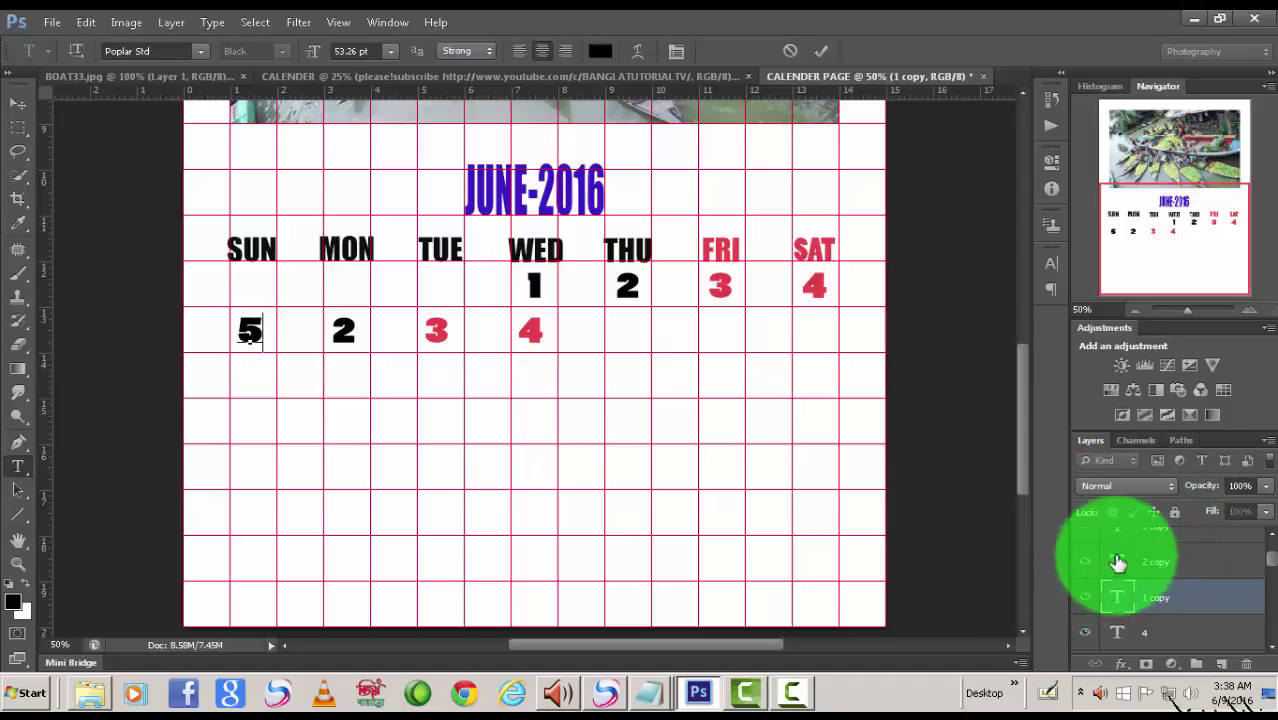
{"action": "double_click", "coordinate": [1118, 562]}
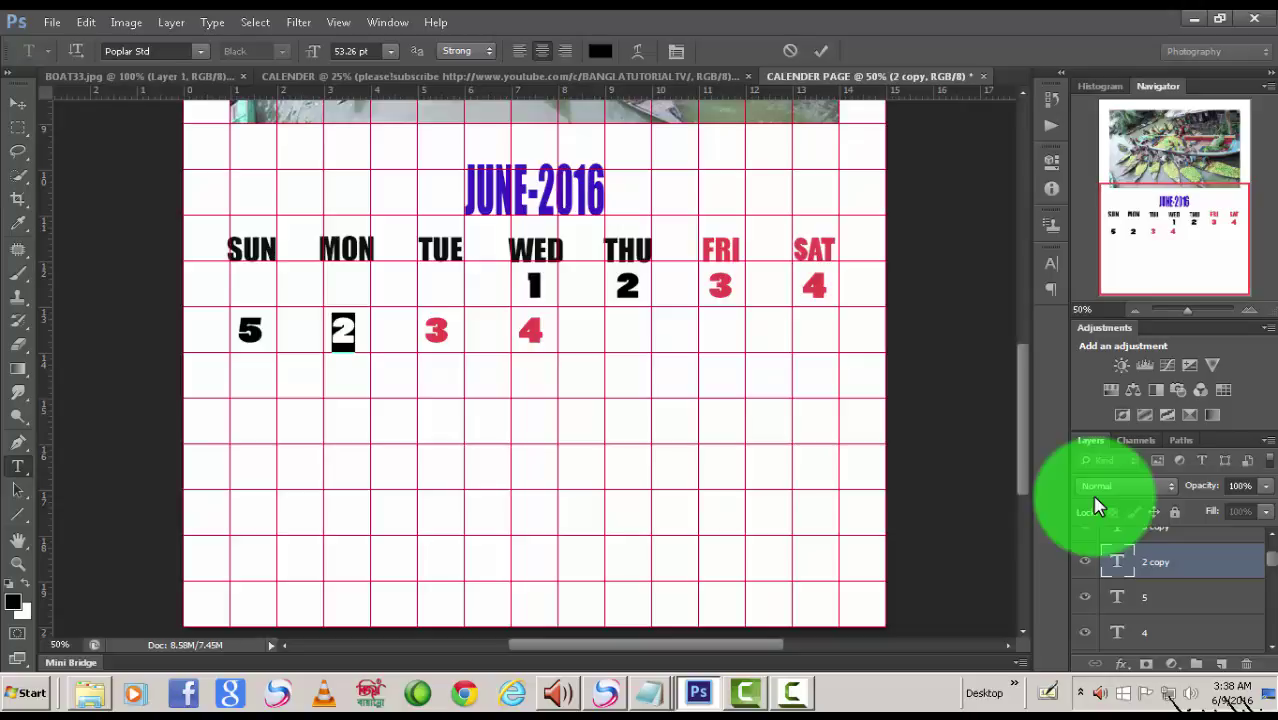
{"action": "type", "text": "6"}
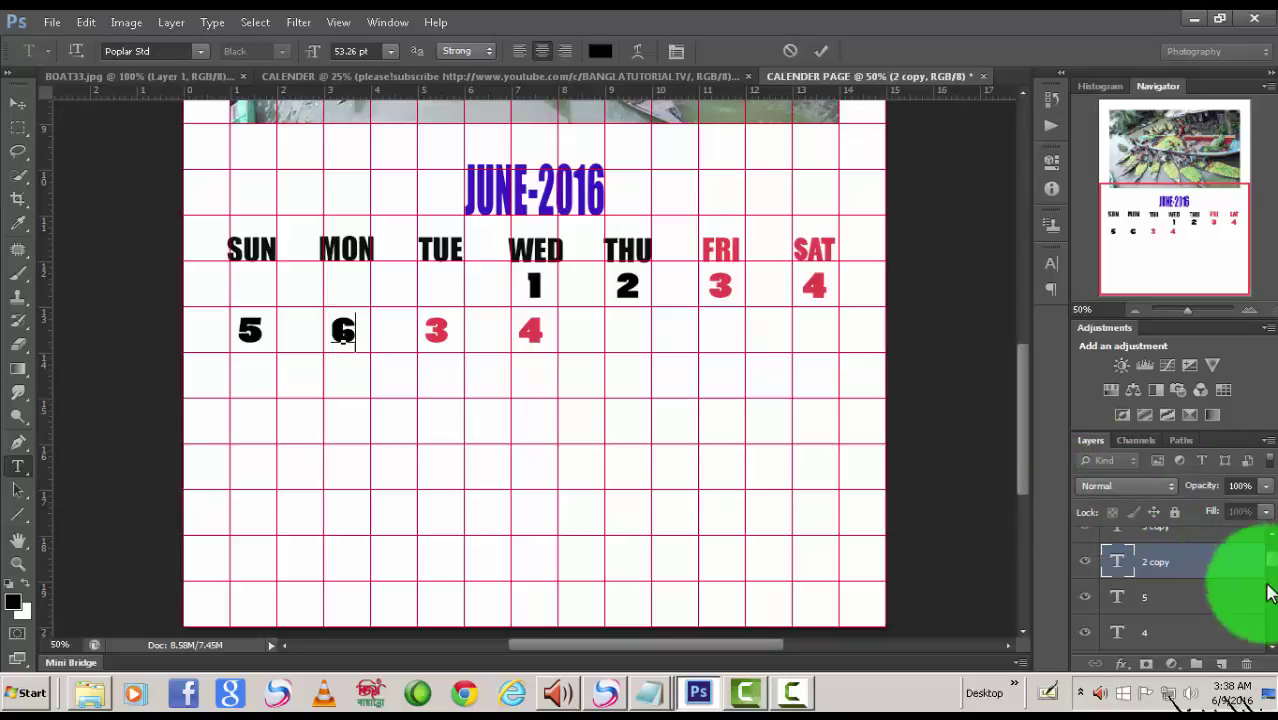
{"action": "left_click_drag", "start_coordinate": [1270, 562], "coordinate": [1268, 545]}
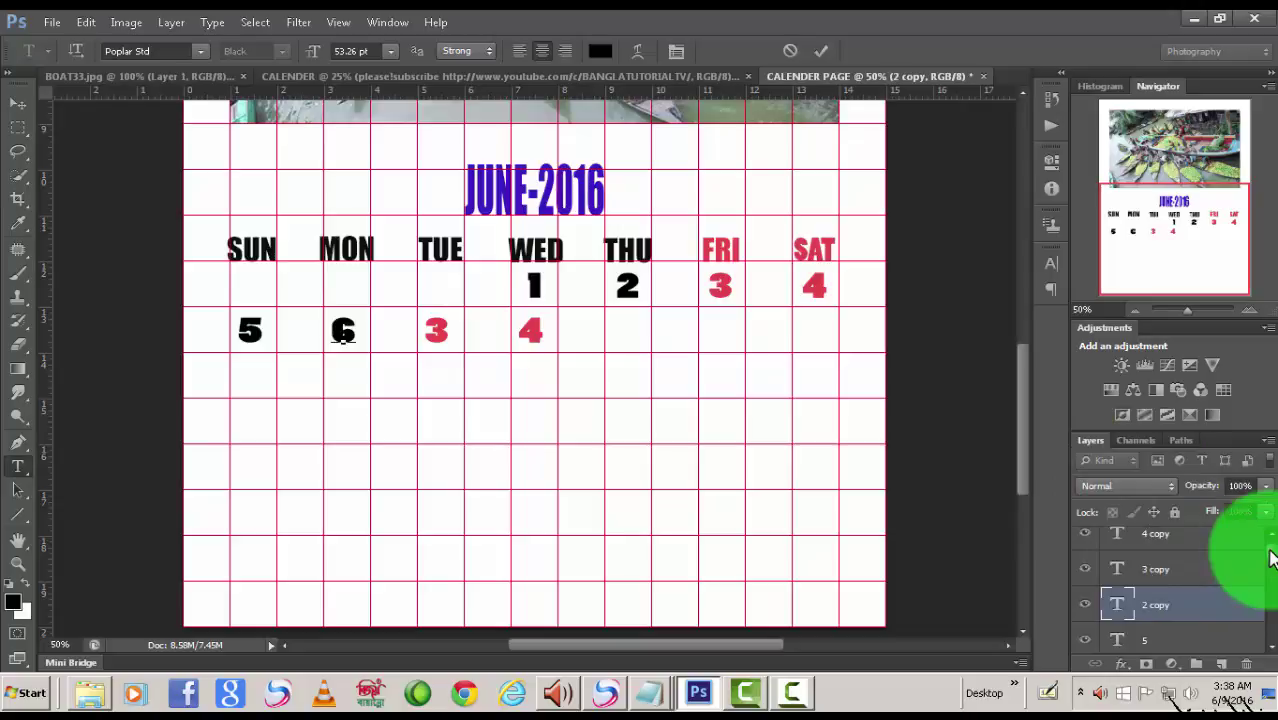
{"action": "left_click", "coordinate": [1120, 572]}
Change the copied red 3 under TUE into a black 7.
{"action": "double_click", "coordinate": [1120, 572]}
{"action": "type", "text": "7"}
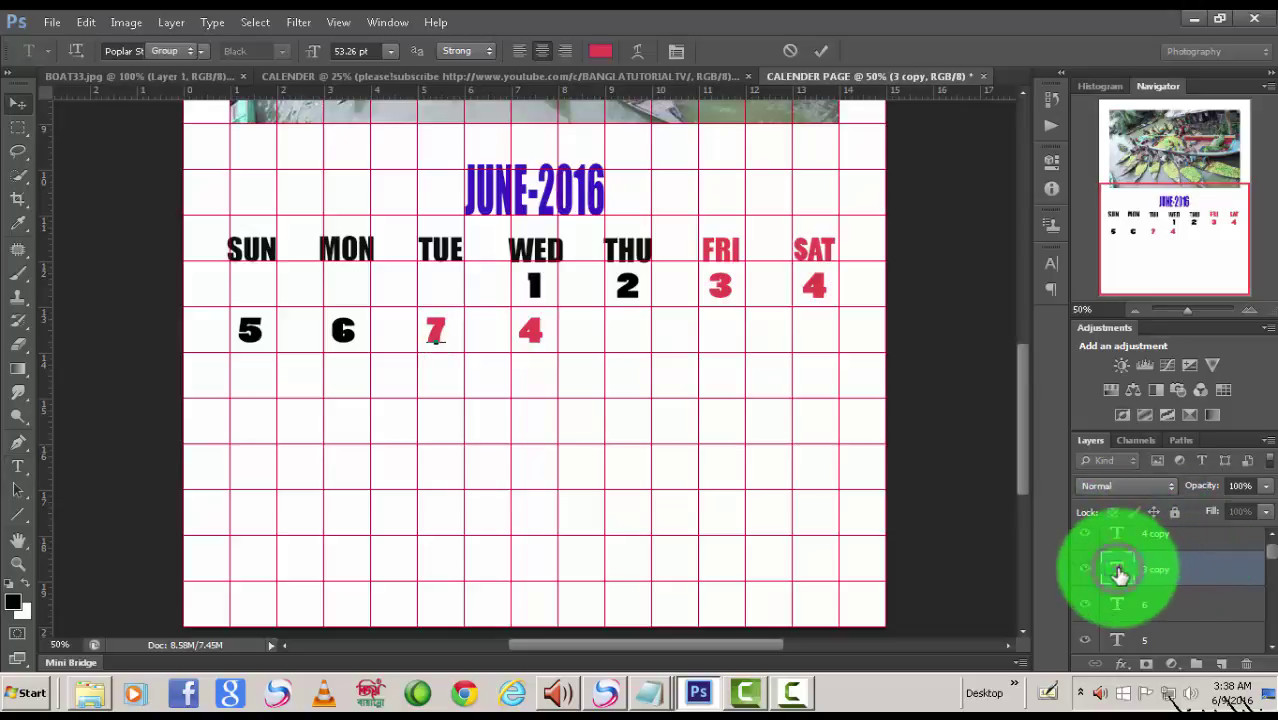
{"action": "double_click", "coordinate": [1117, 568]}
{"action": "left_click", "coordinate": [603, 53]}
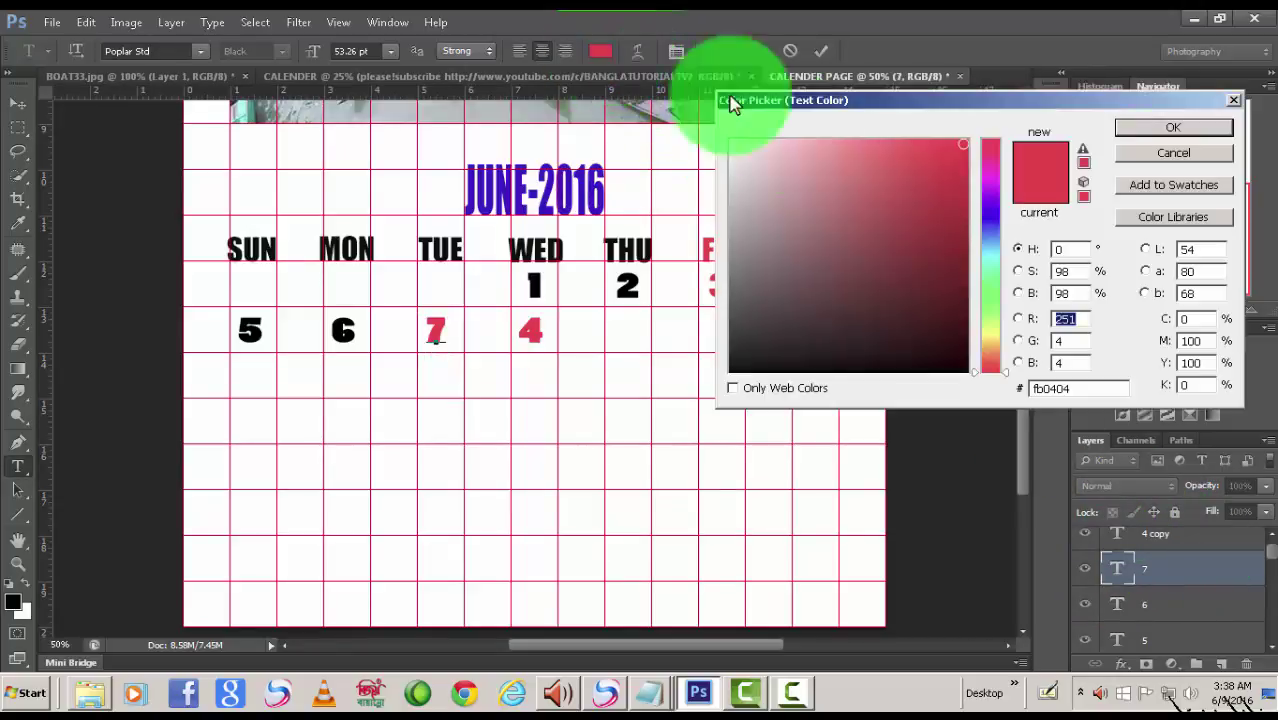
{"action": "left_click", "coordinate": [757, 380]}
{"action": "left_click", "coordinate": [1172, 127]}
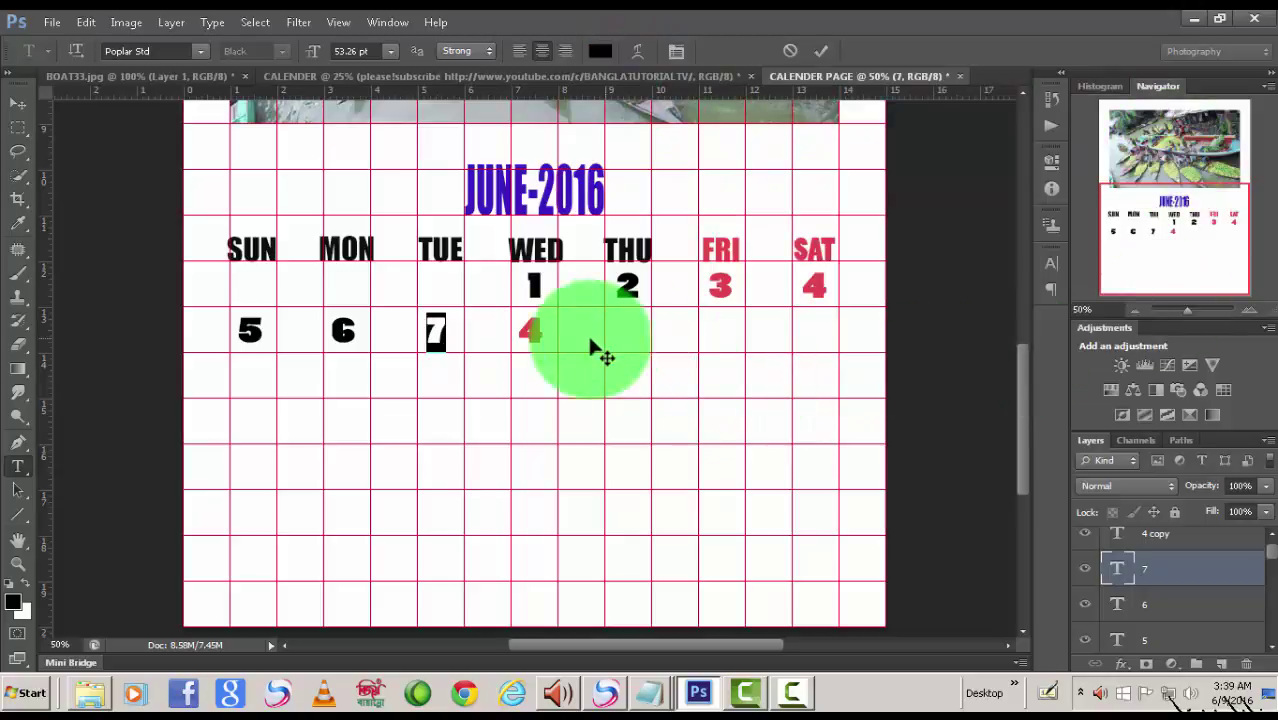
Change the copied red 4 under WED into a black 8.
{"action": "left_click", "coordinate": [1135, 535]}
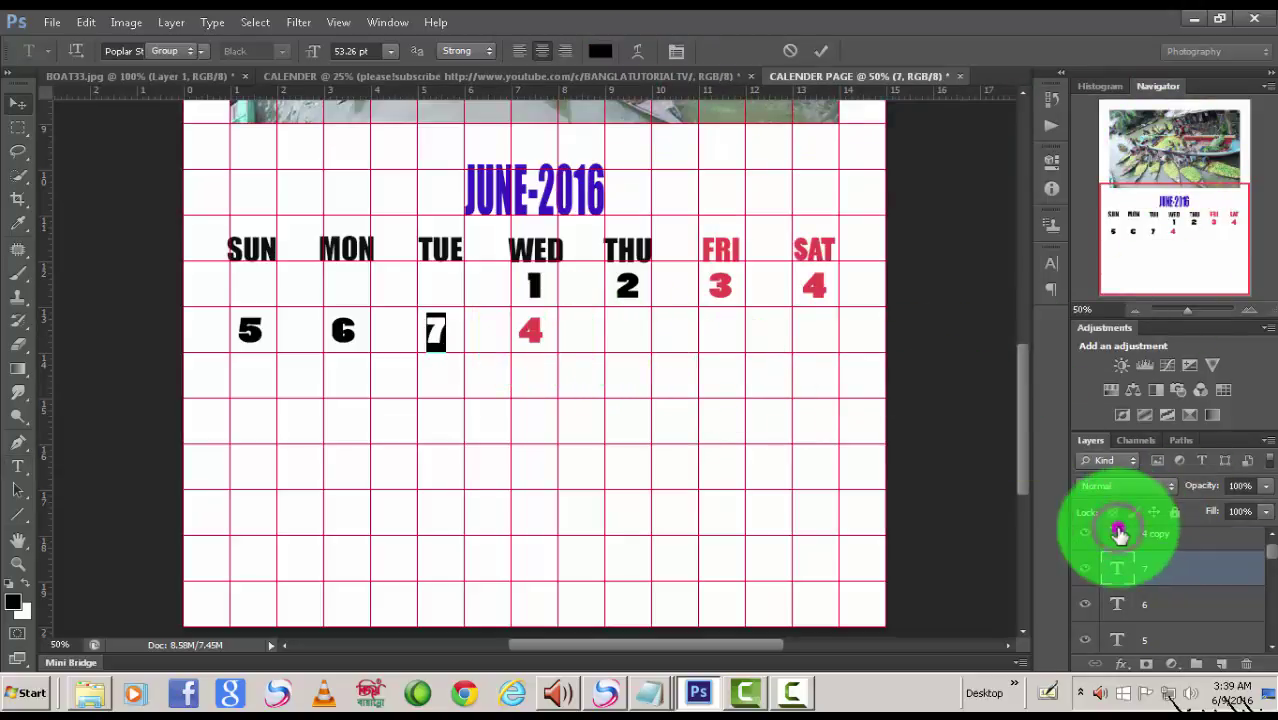
{"action": "double_click", "coordinate": [1119, 535]}
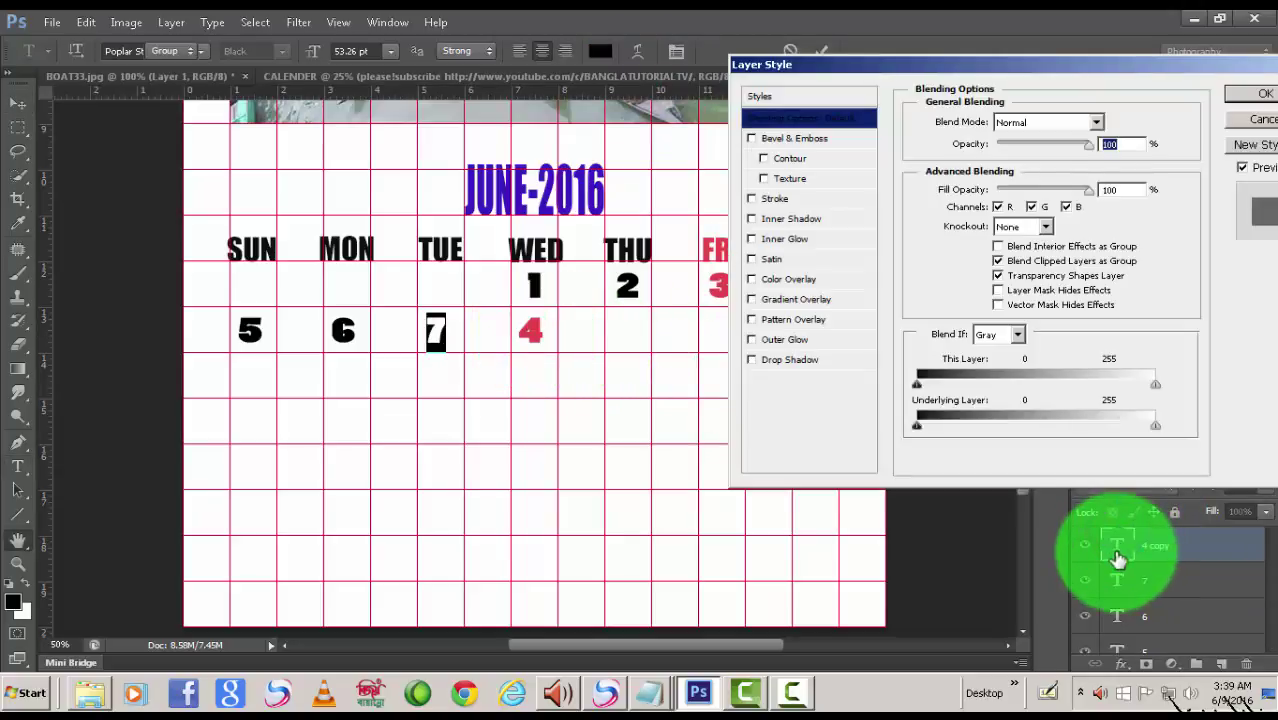
{"action": "left_click", "coordinate": [1248, 127]}
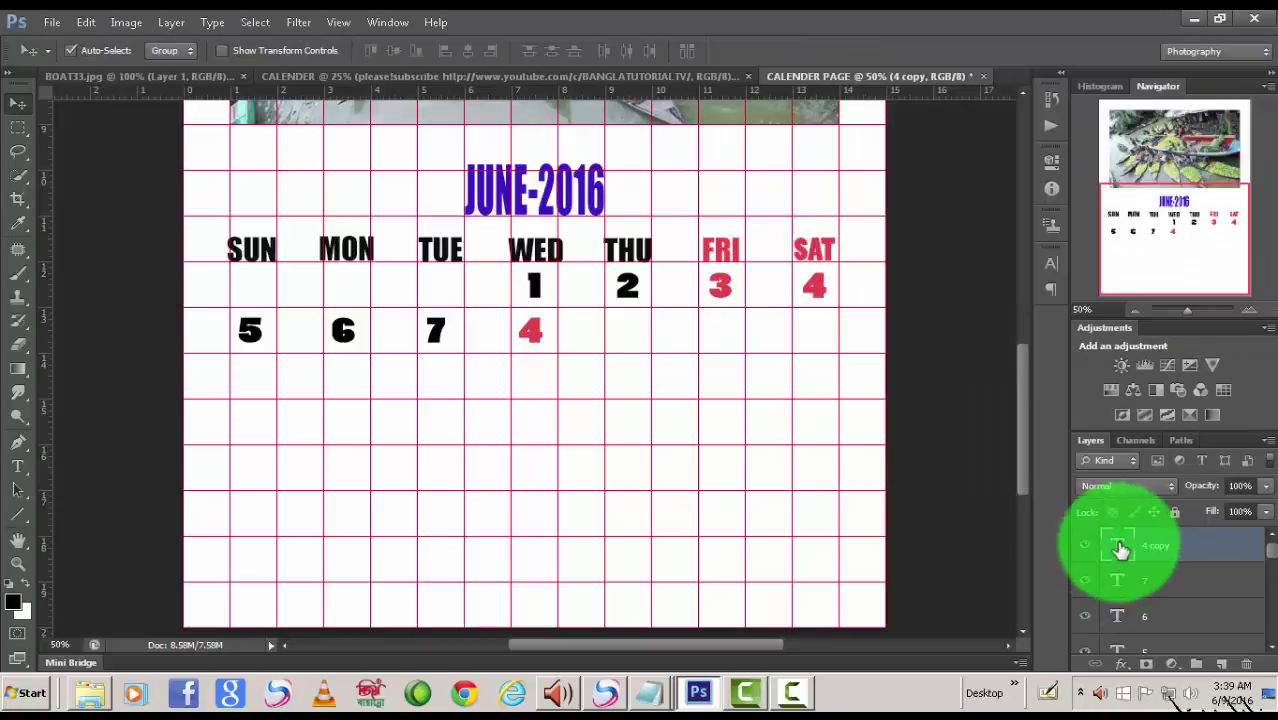
{"action": "double_click", "coordinate": [1120, 545]}
{"action": "type", "text": "8"}
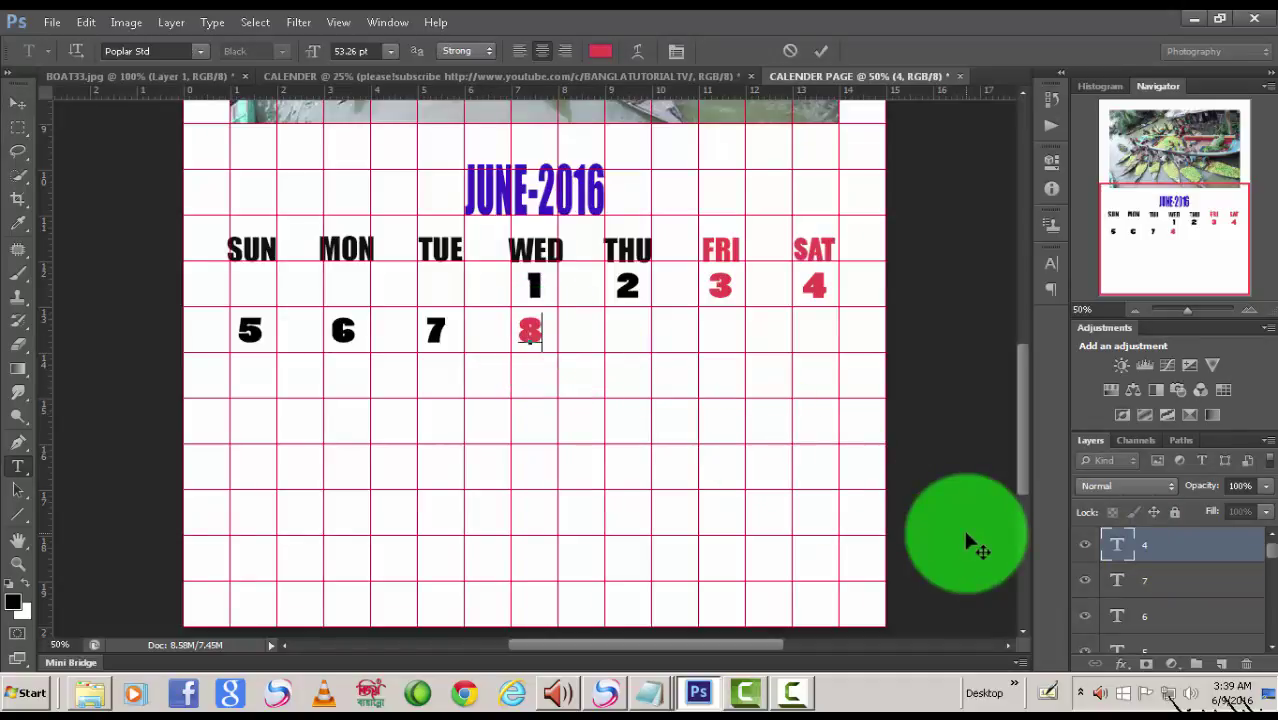
{"action": "double_click", "coordinate": [1120, 556]}
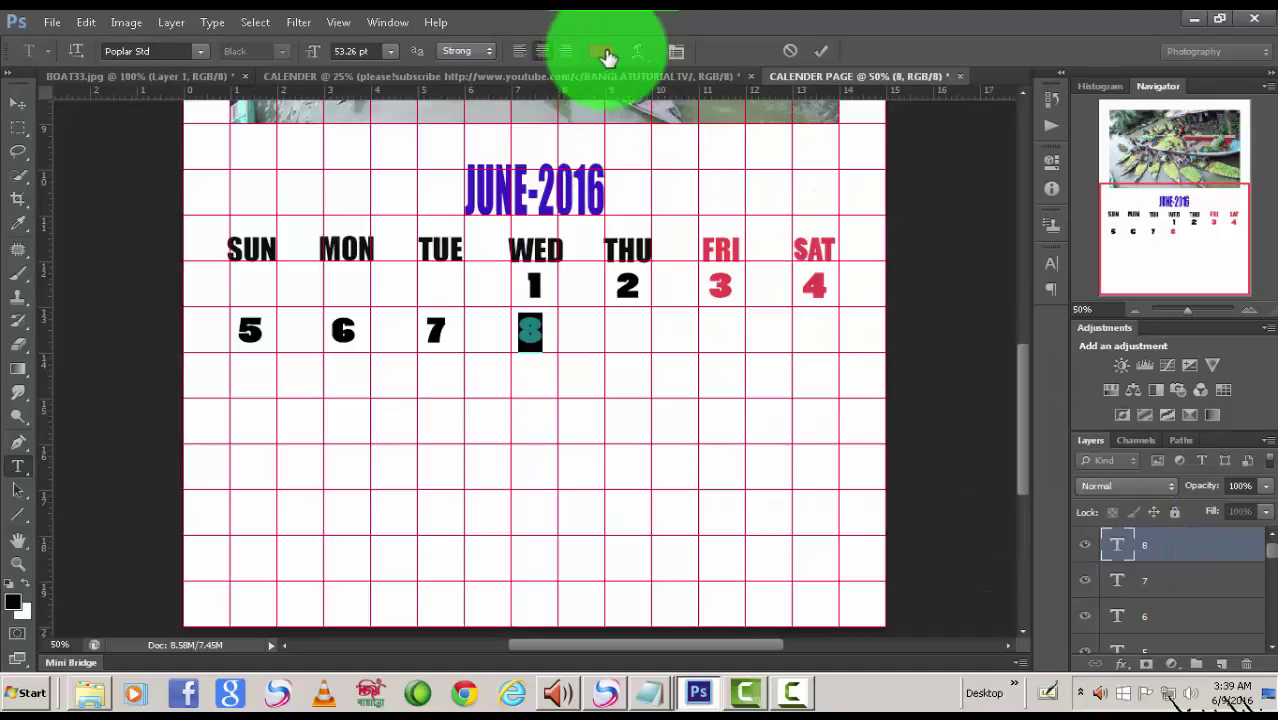
{"action": "left_click", "coordinate": [605, 53]}
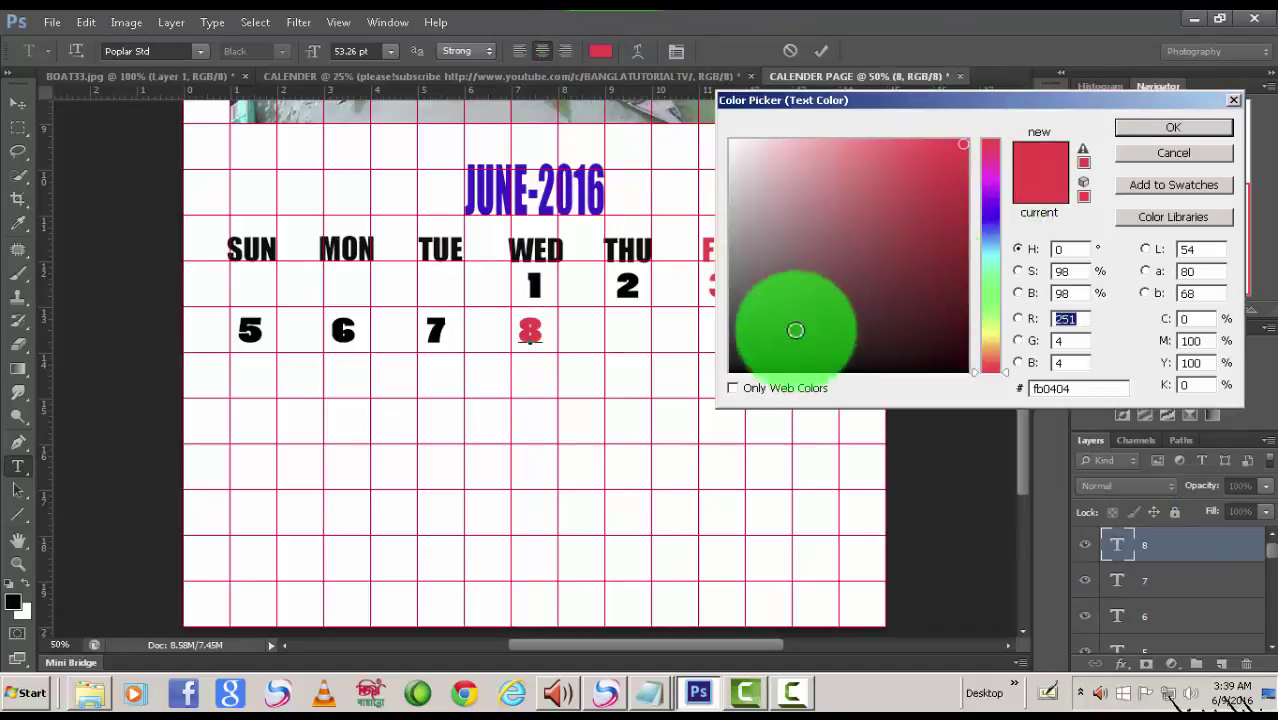
{"action": "left_click", "coordinate": [1173, 127]}
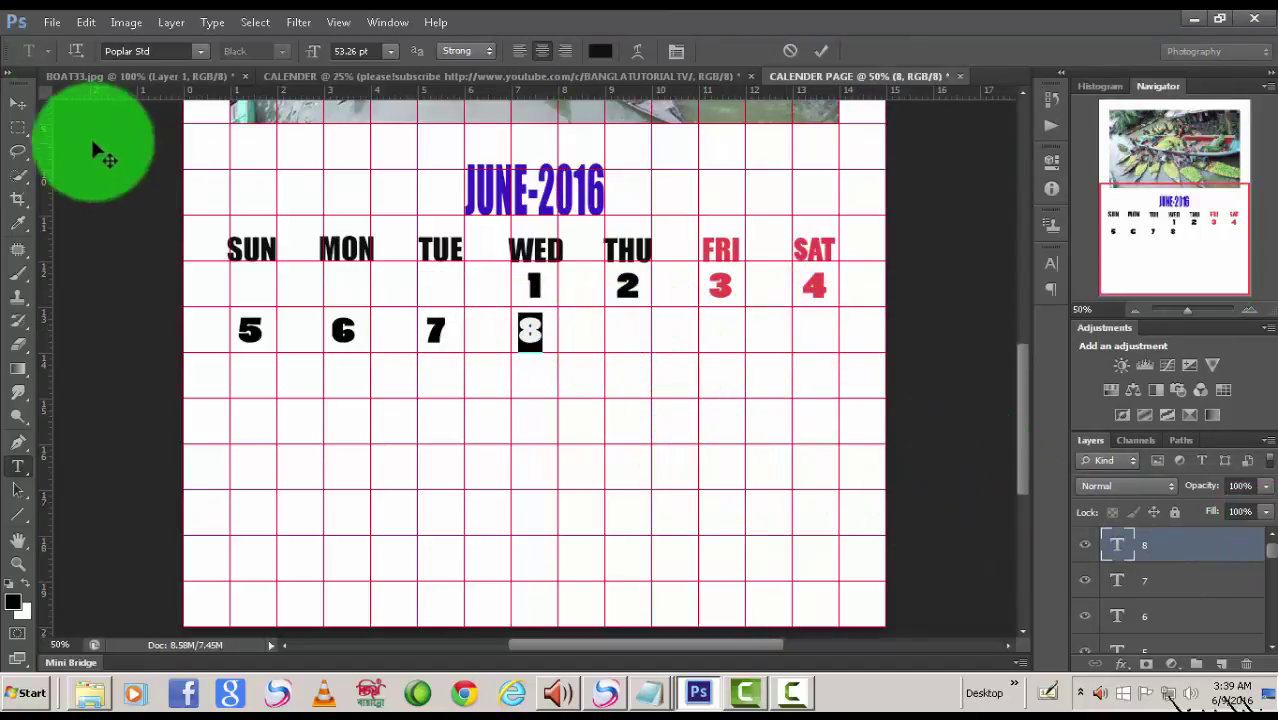
{"action": "left_click", "coordinate": [18, 103]}
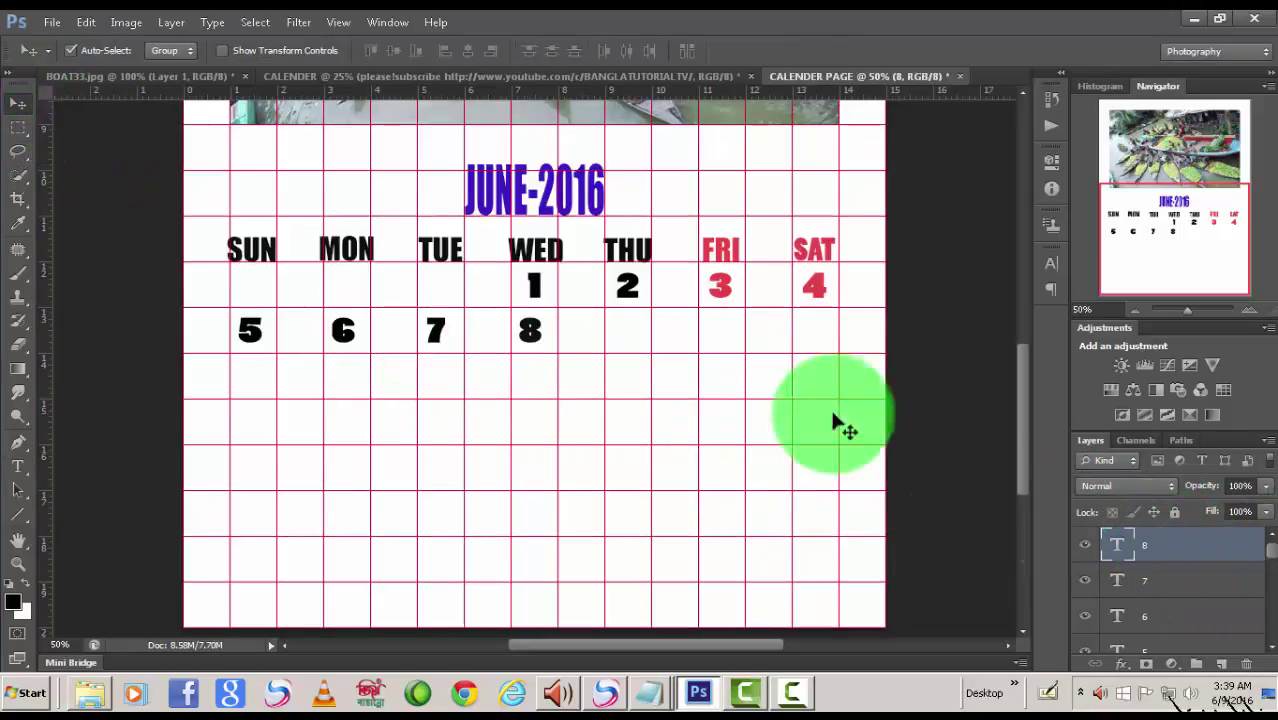
Duplicate the 6, 7 and 8 layers and move the copies under THU, FRI and SAT.
{"action": "right_click", "coordinate": [1155, 573]}
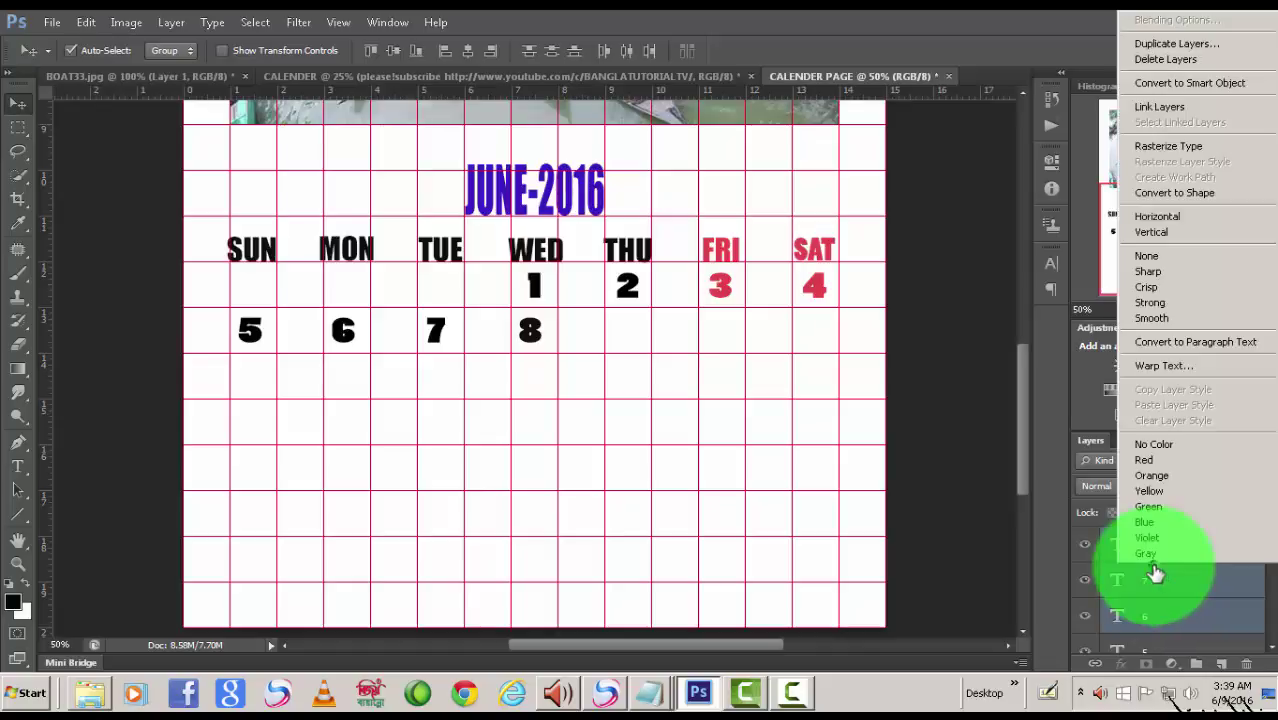
{"action": "left_click", "coordinate": [1190, 46]}
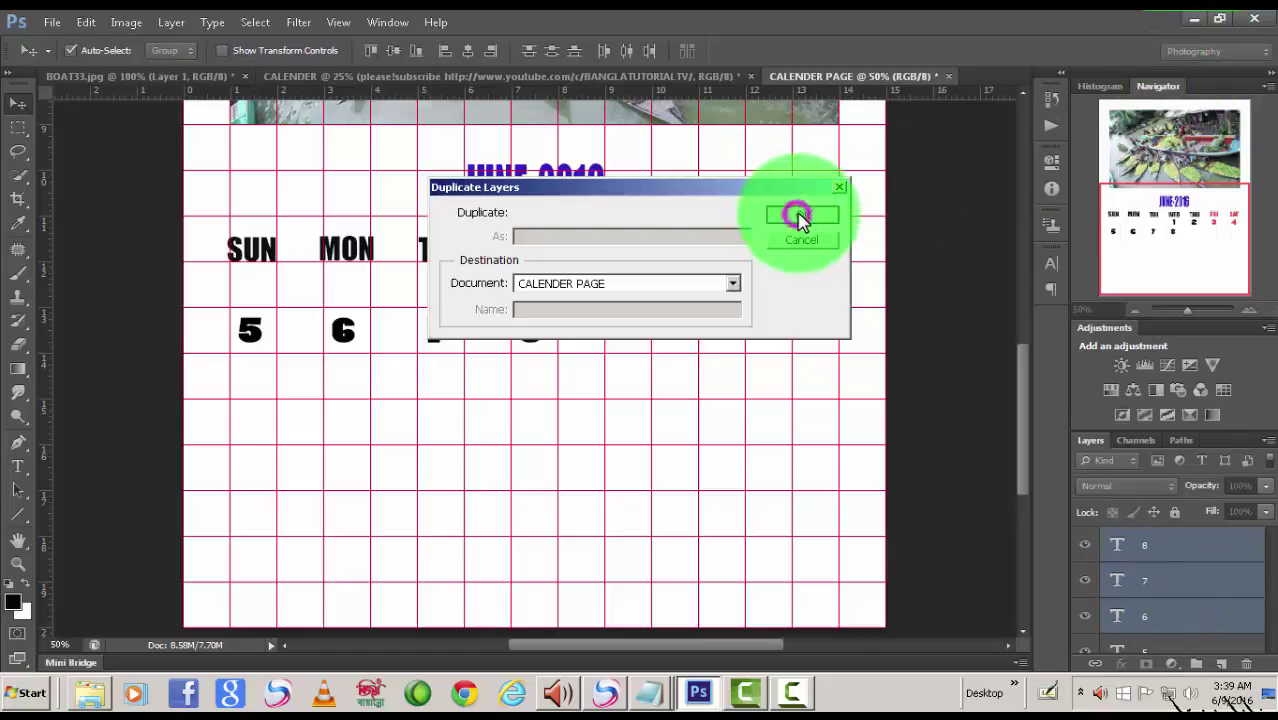
{"action": "left_click", "coordinate": [797, 216]}
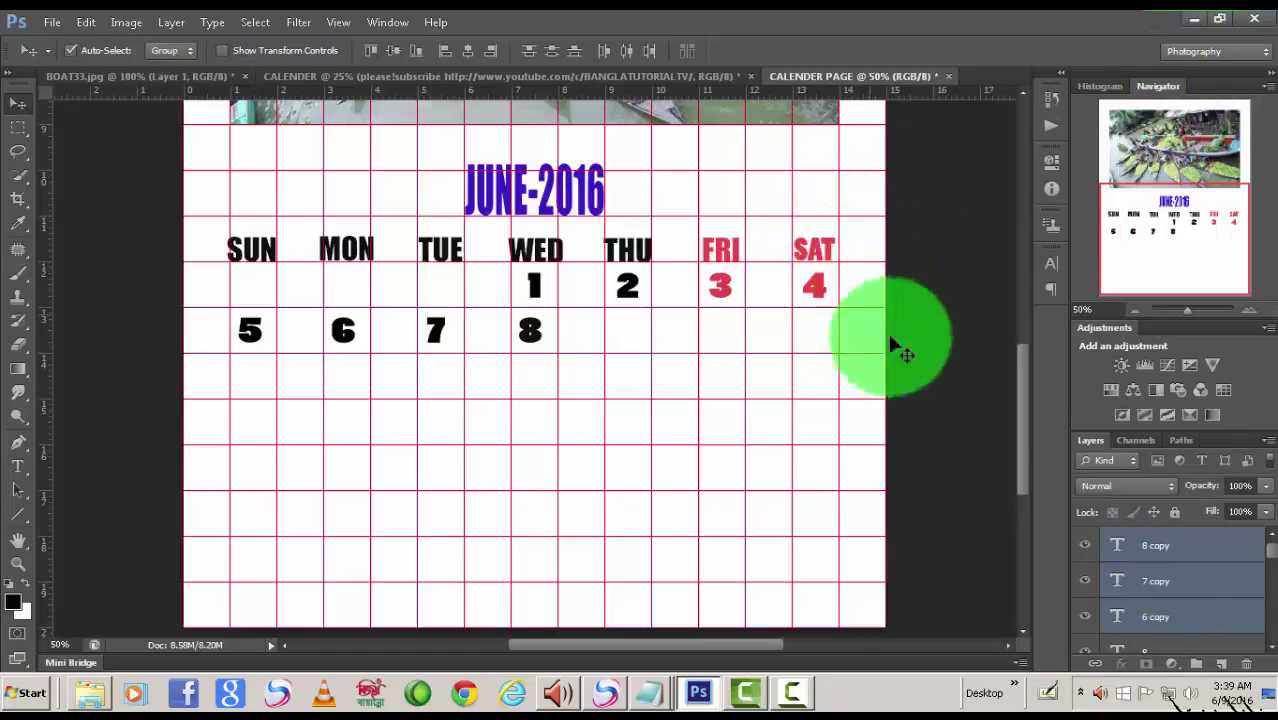
{"action": "left_click", "coordinate": [1148, 617], "text": "shift"}
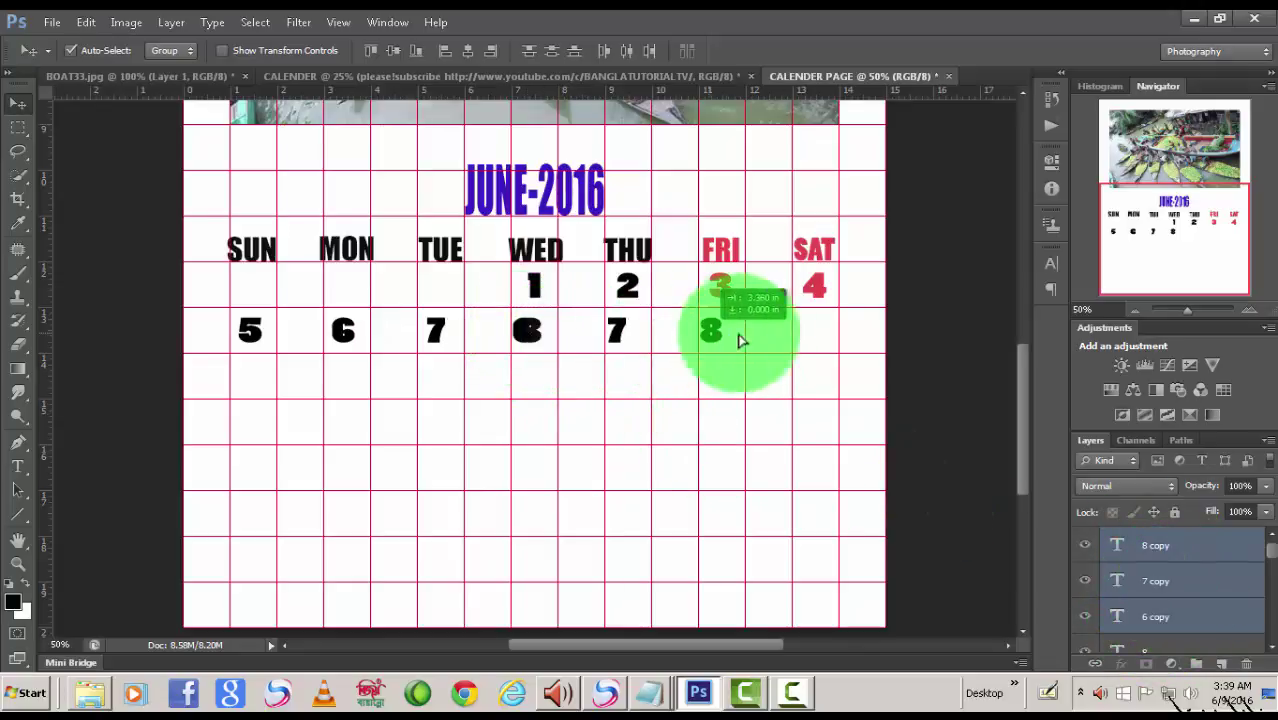
{"action": "left_click_drag", "start_coordinate": [530, 338], "coordinate": [812, 340]}
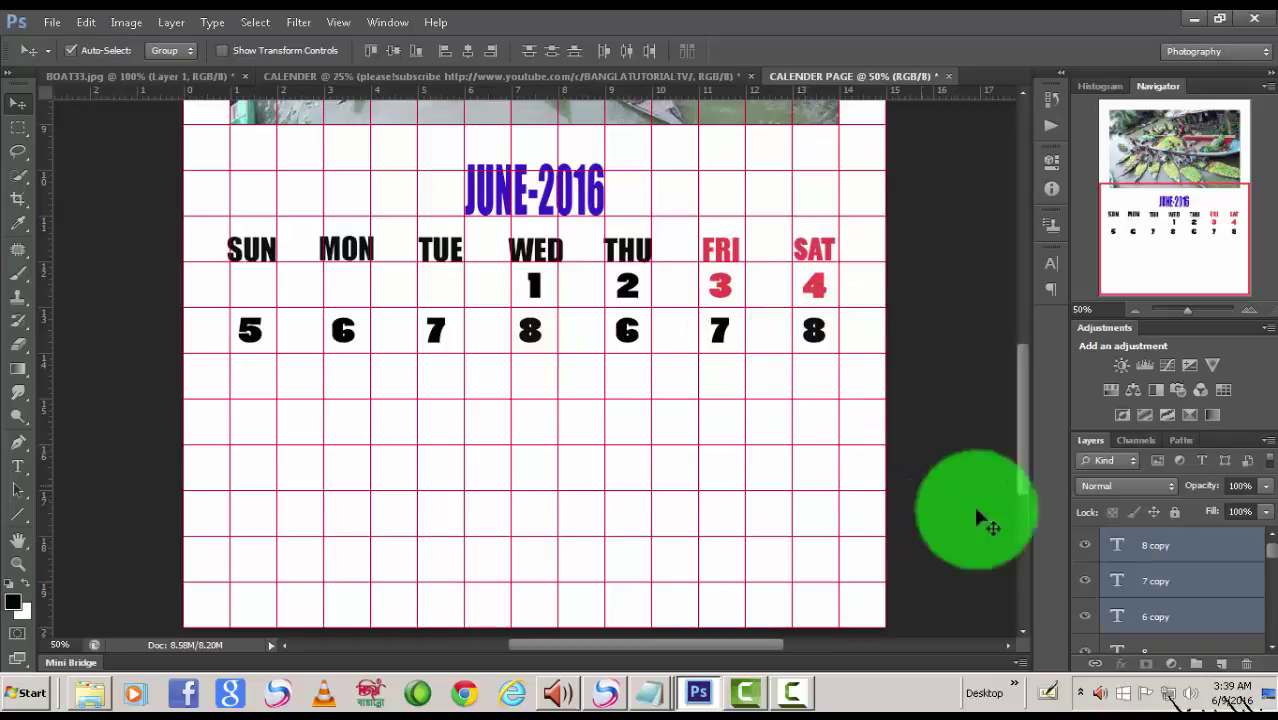
{"action": "left_click", "coordinate": [1141, 619]}
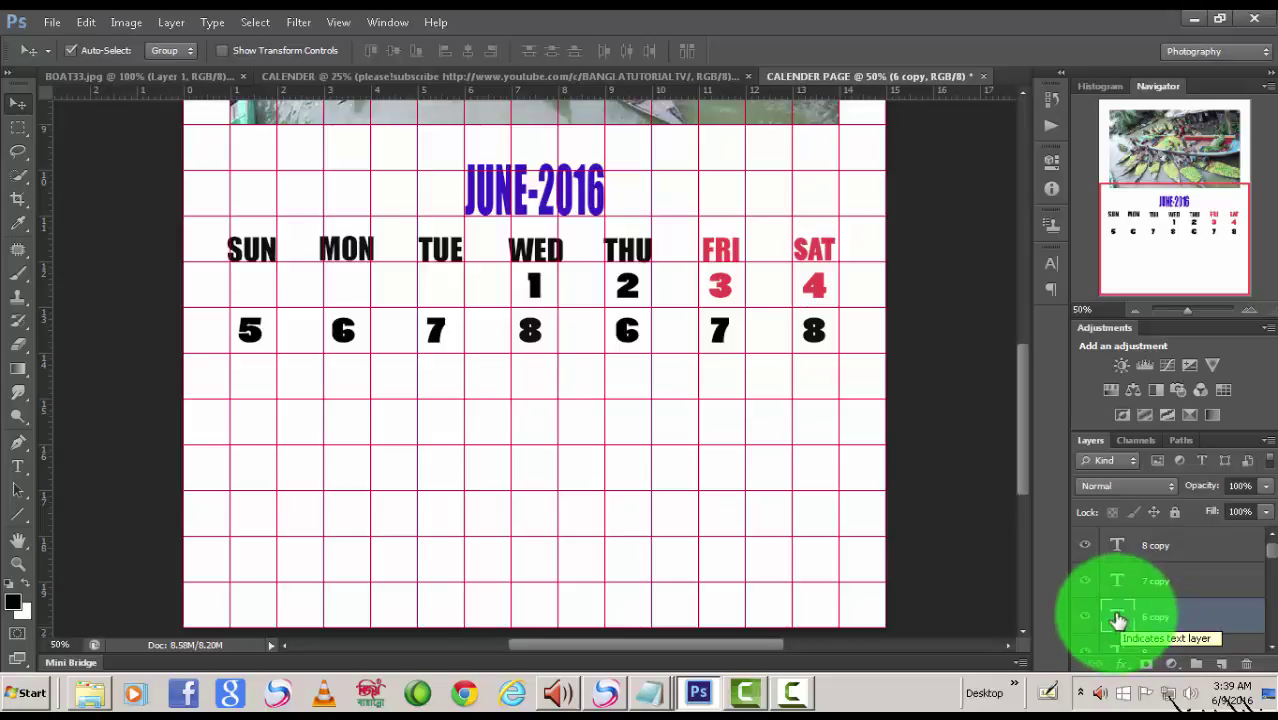
Retype the copied dates under THU, FRI and SAT as 9, 10 and 11.
{"action": "double_click", "coordinate": [1117, 617]}
{"action": "type", "text": "9"}
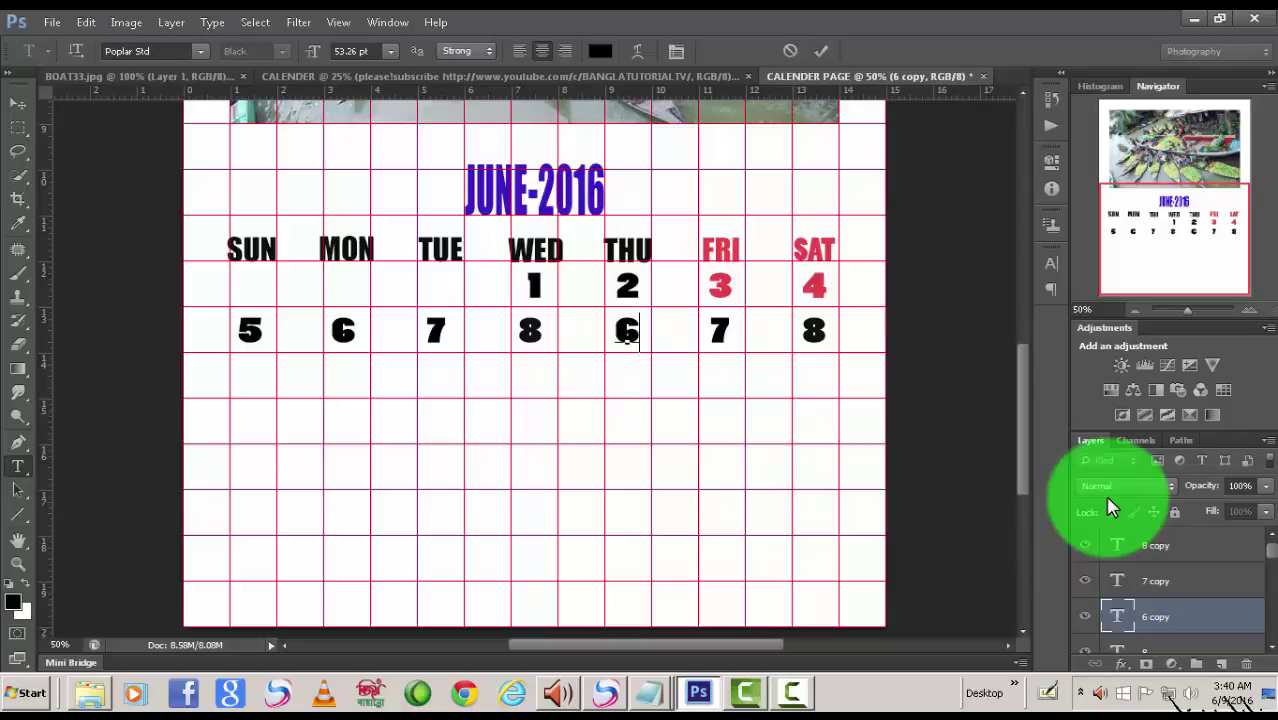
{"action": "double_click", "coordinate": [1117, 580]}
{"action": "type", "text": "10"}
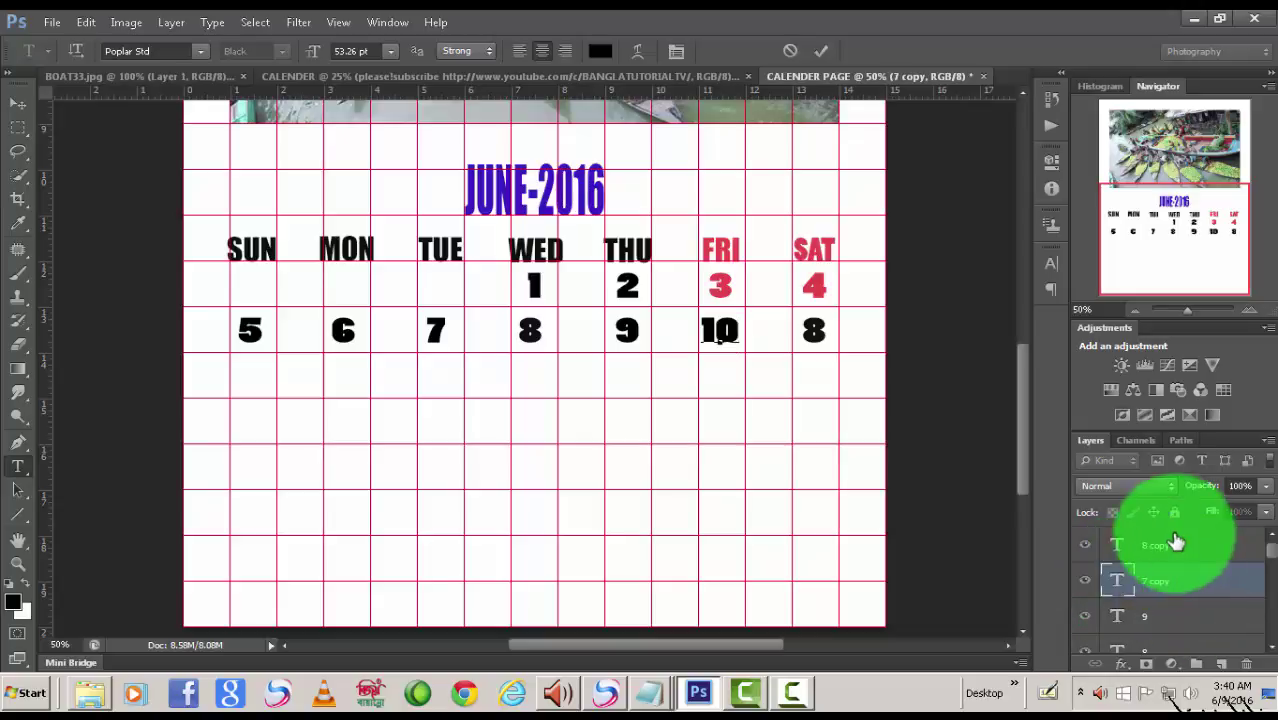
{"action": "left_click", "coordinate": [1121, 548]}
{"action": "double_click", "coordinate": [1121, 548]}
{"action": "type", "text": "11"}
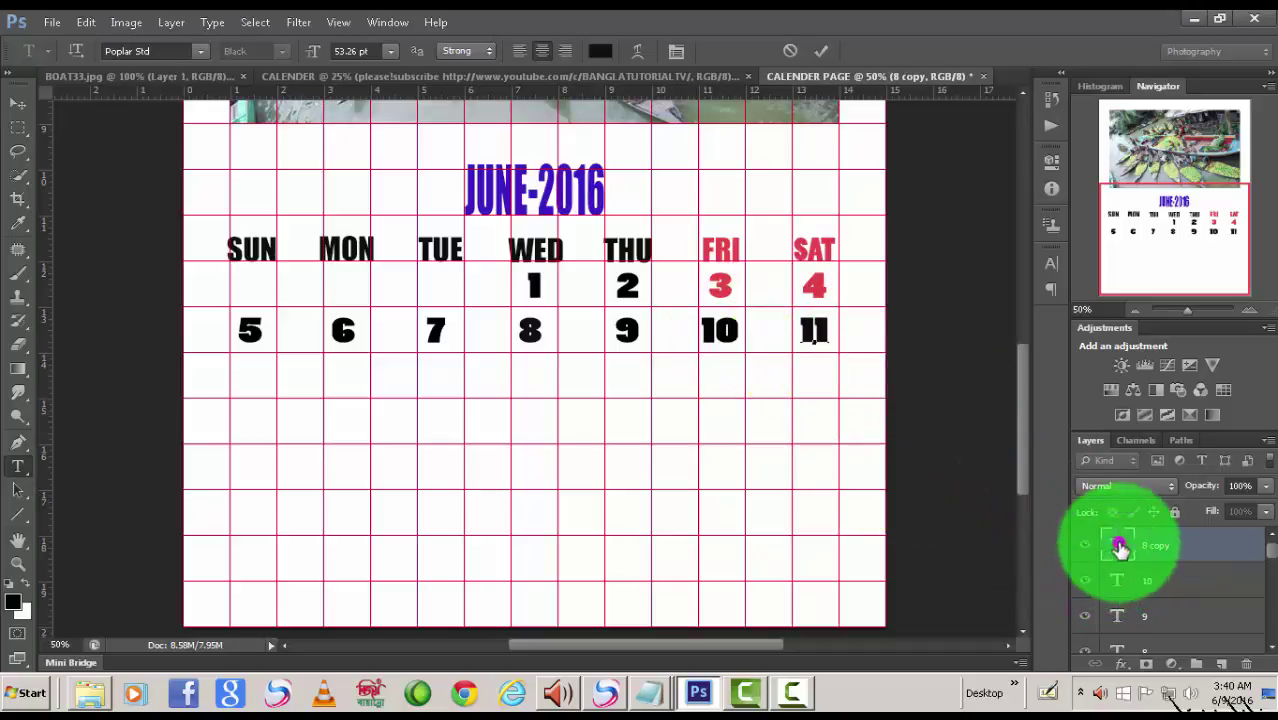
Colour the 11 and 10 dates red with the options-bar text colour.
{"action": "left_click", "coordinate": [600, 51]}
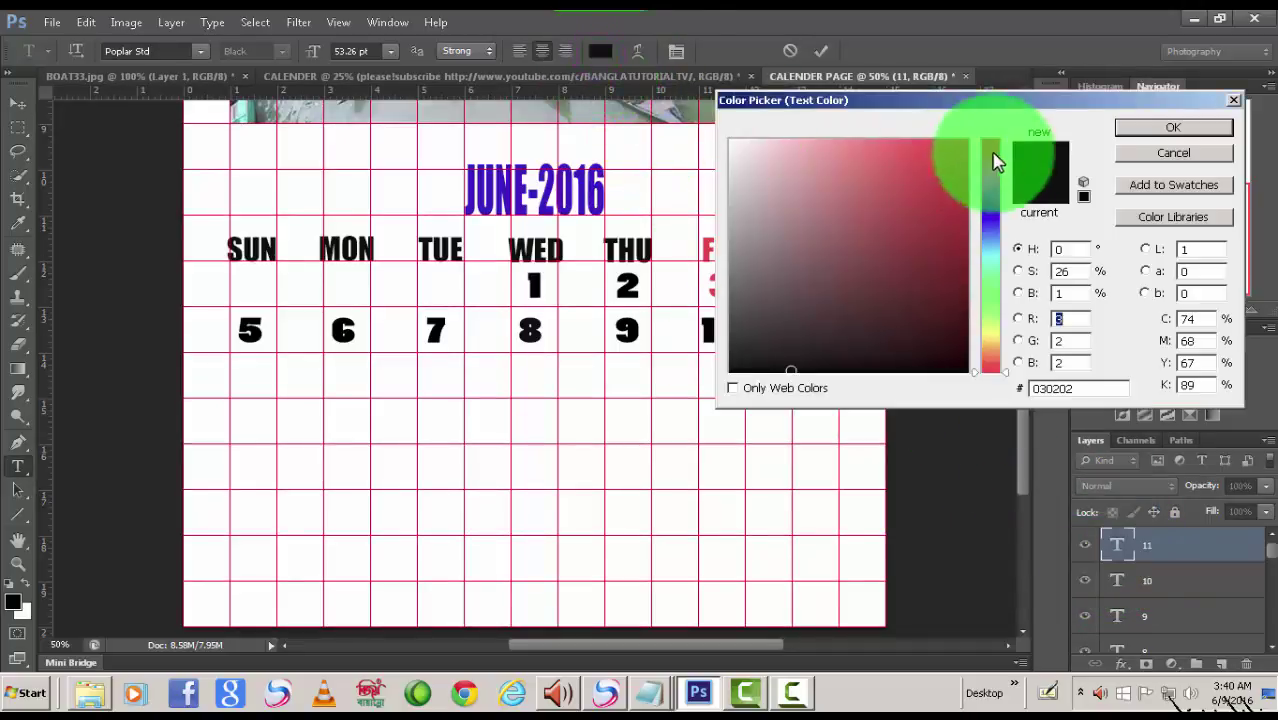
{"action": "left_click", "coordinate": [958, 144]}
{"action": "left_click", "coordinate": [1150, 128]}
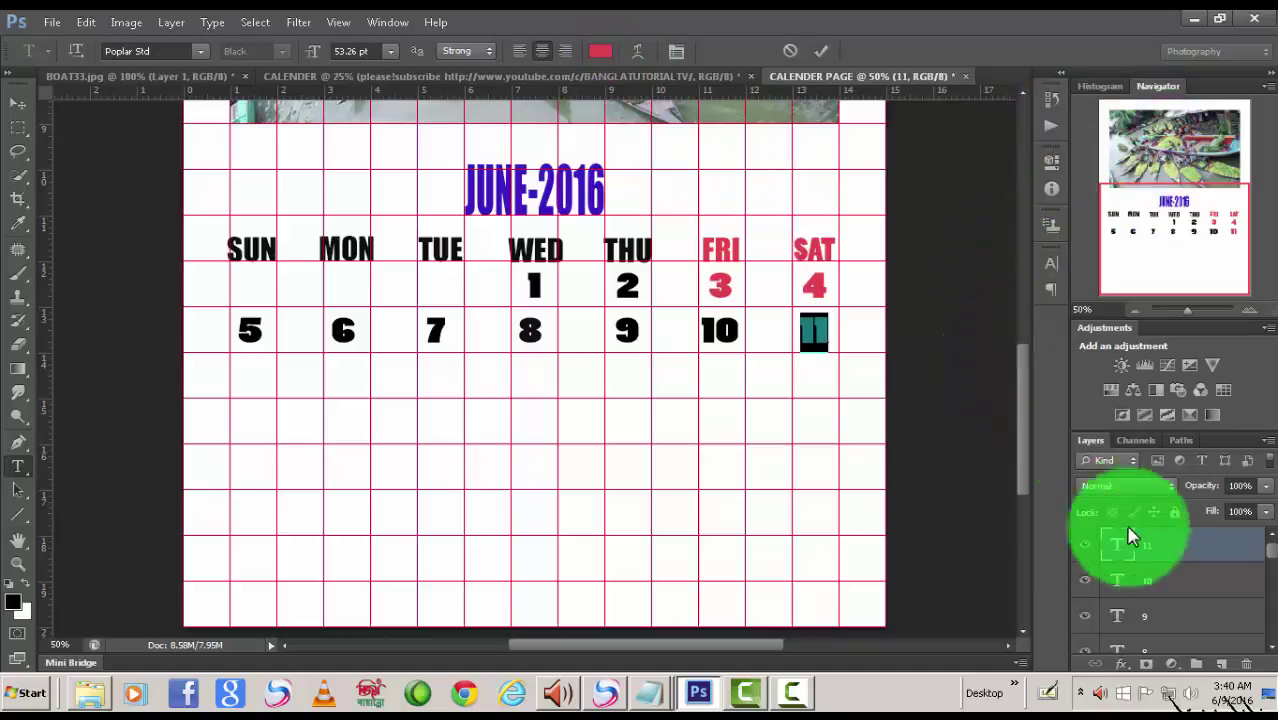
{"action": "double_click", "coordinate": [1117, 580]}
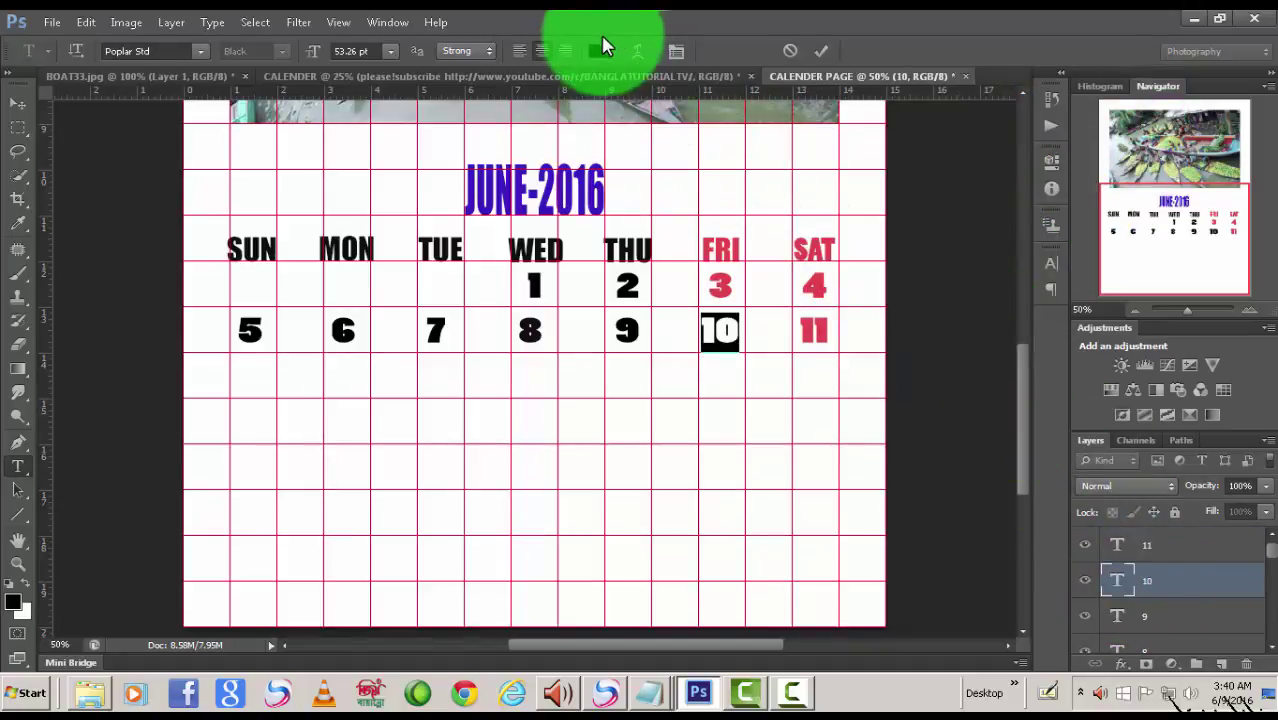
{"action": "left_click", "coordinate": [600, 51]}
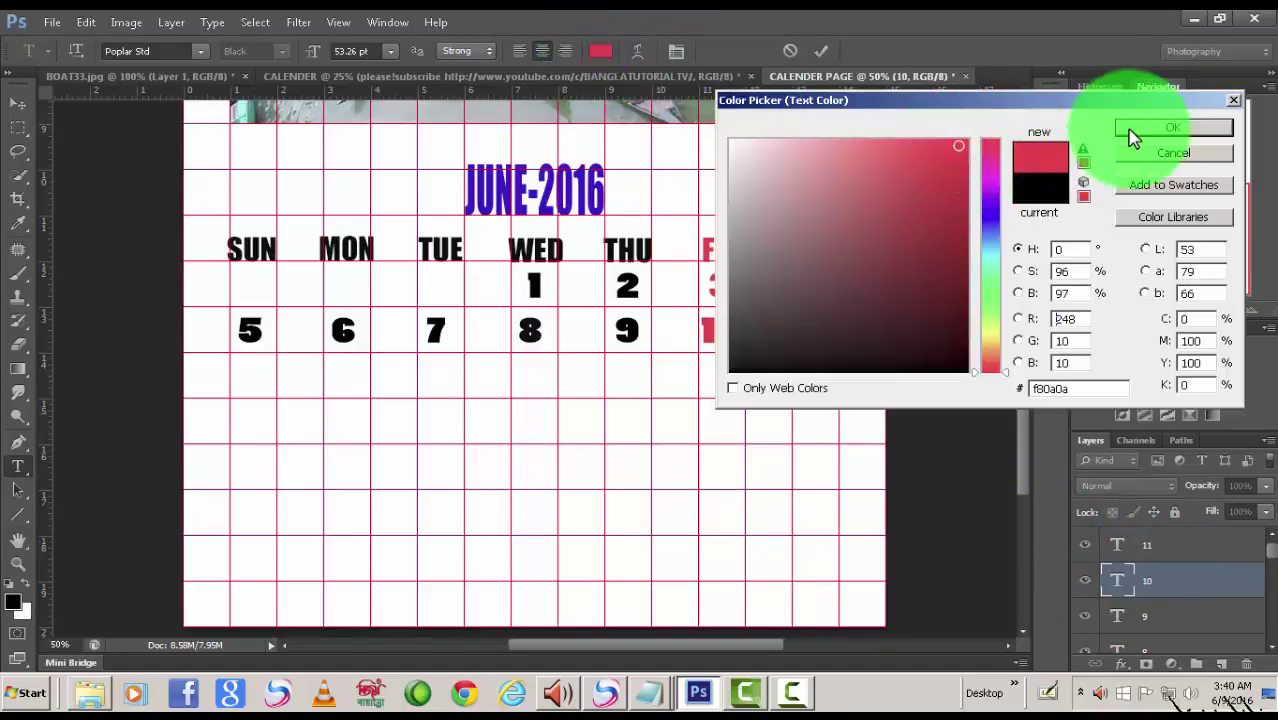
{"action": "left_click", "coordinate": [1170, 127]}
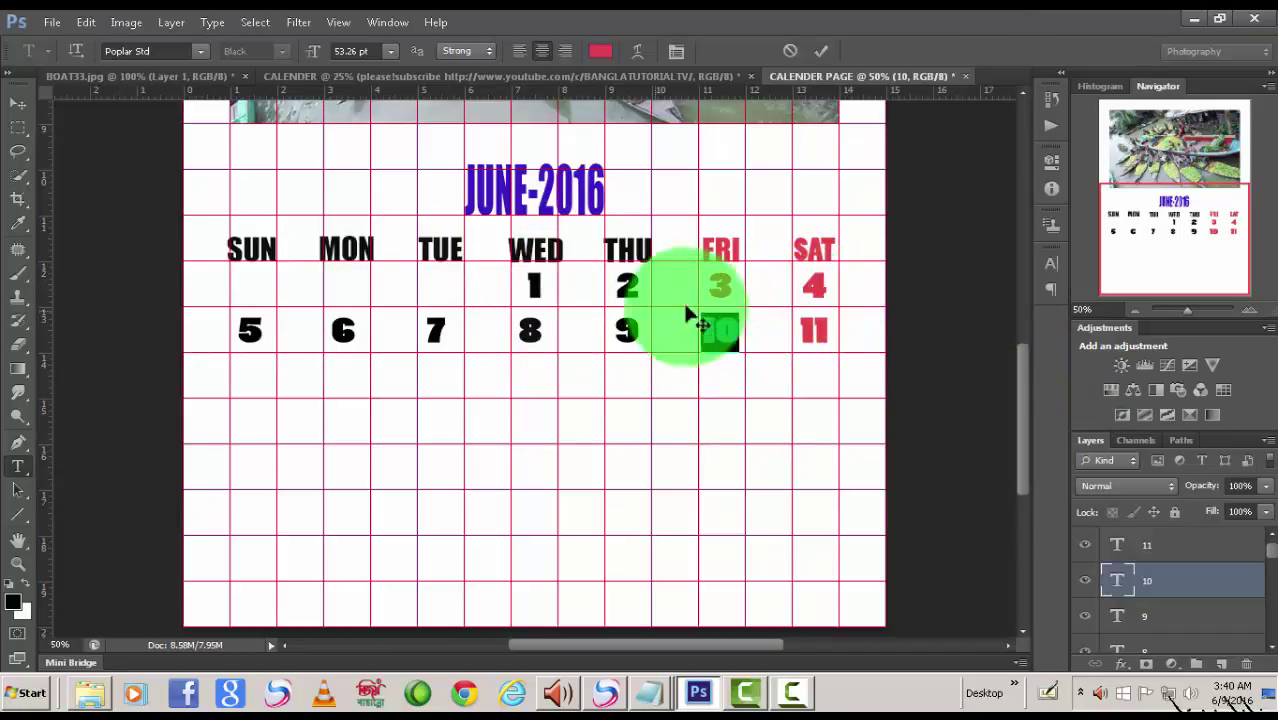
{"action": "left_click", "coordinate": [1022, 485]}
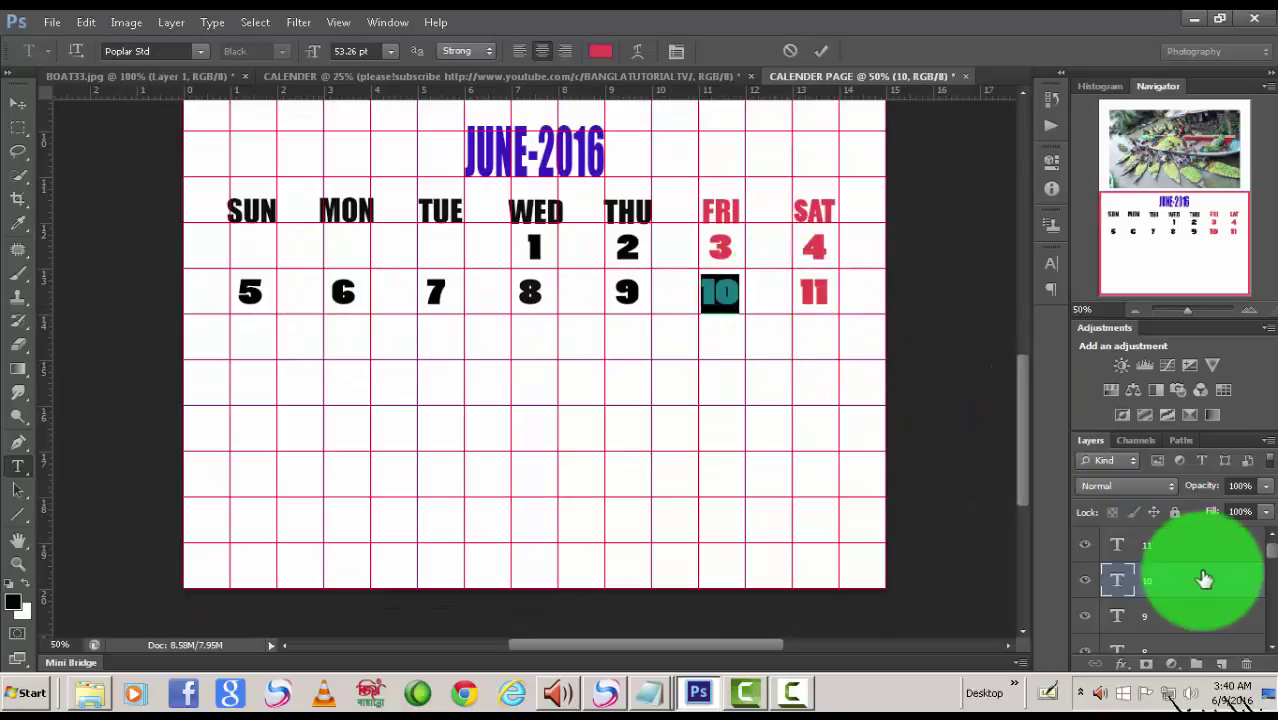
{"action": "left_click", "coordinate": [18, 104]}
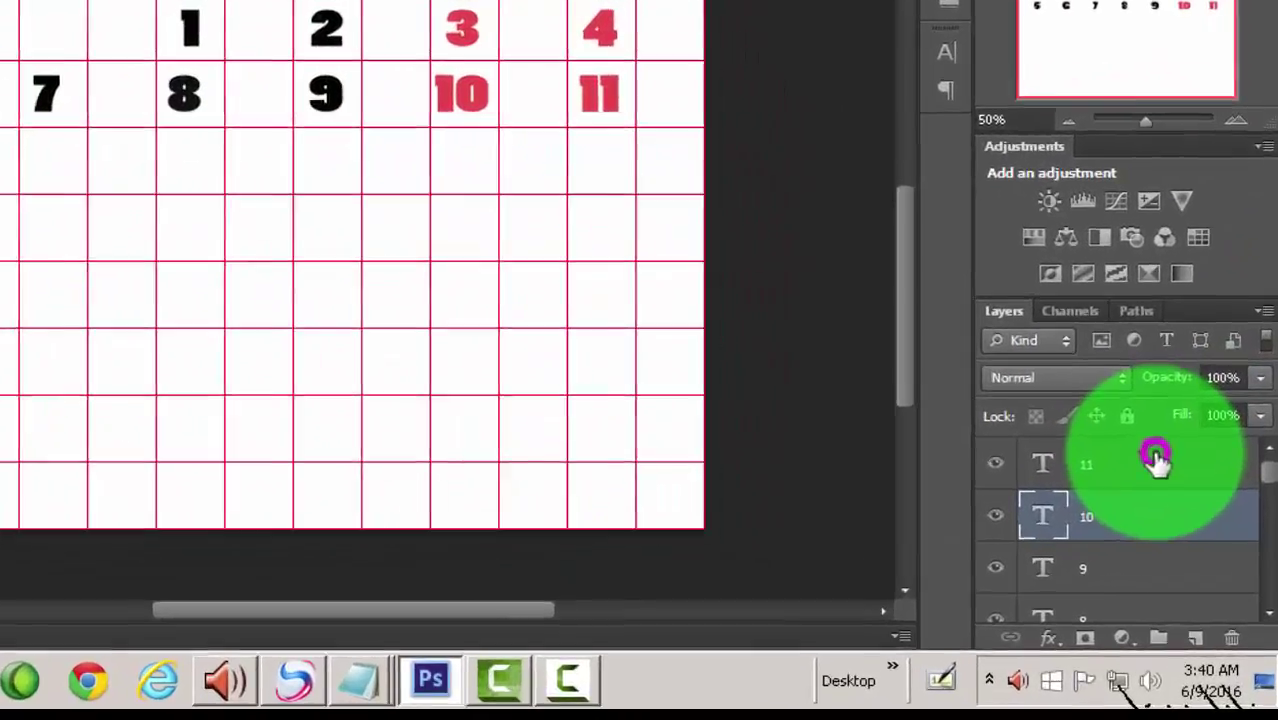
Duplicate the 5–11 week's number layers and move the copy one row down.
{"action": "left_click", "coordinate": [1160, 545]}
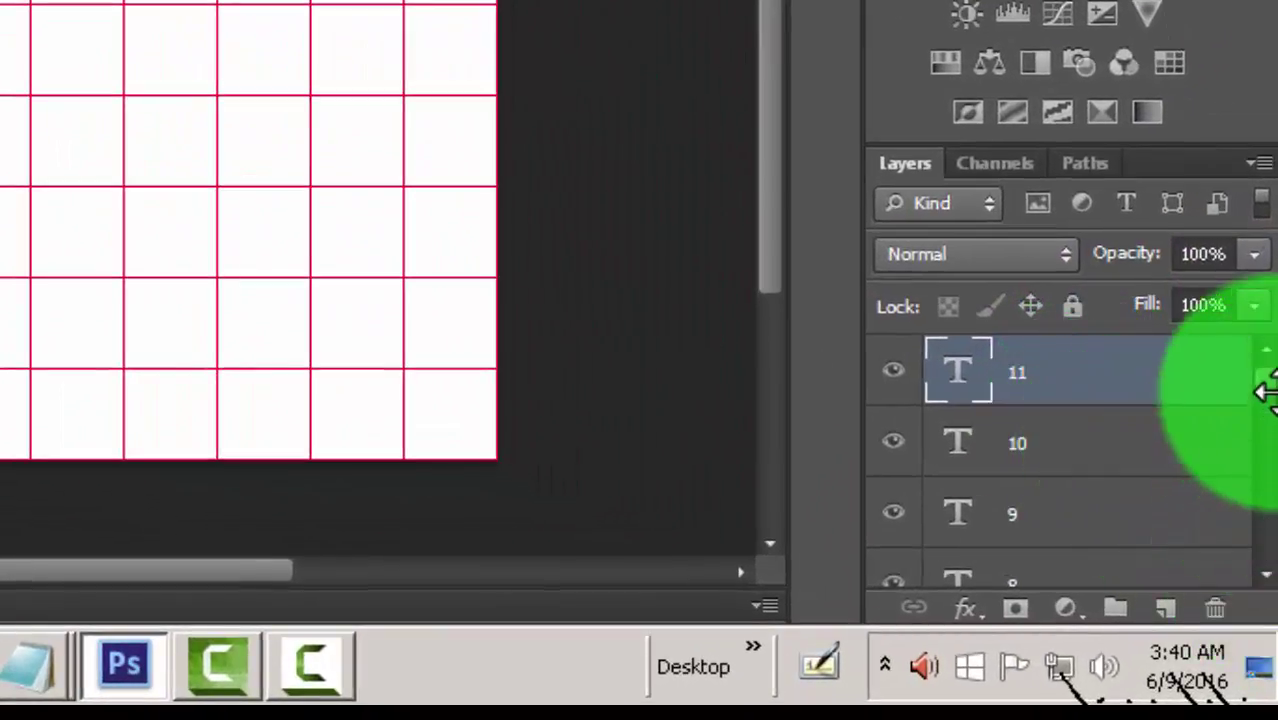
{"action": "left_click_drag", "start_coordinate": [1266, 395], "coordinate": [1245, 455]}
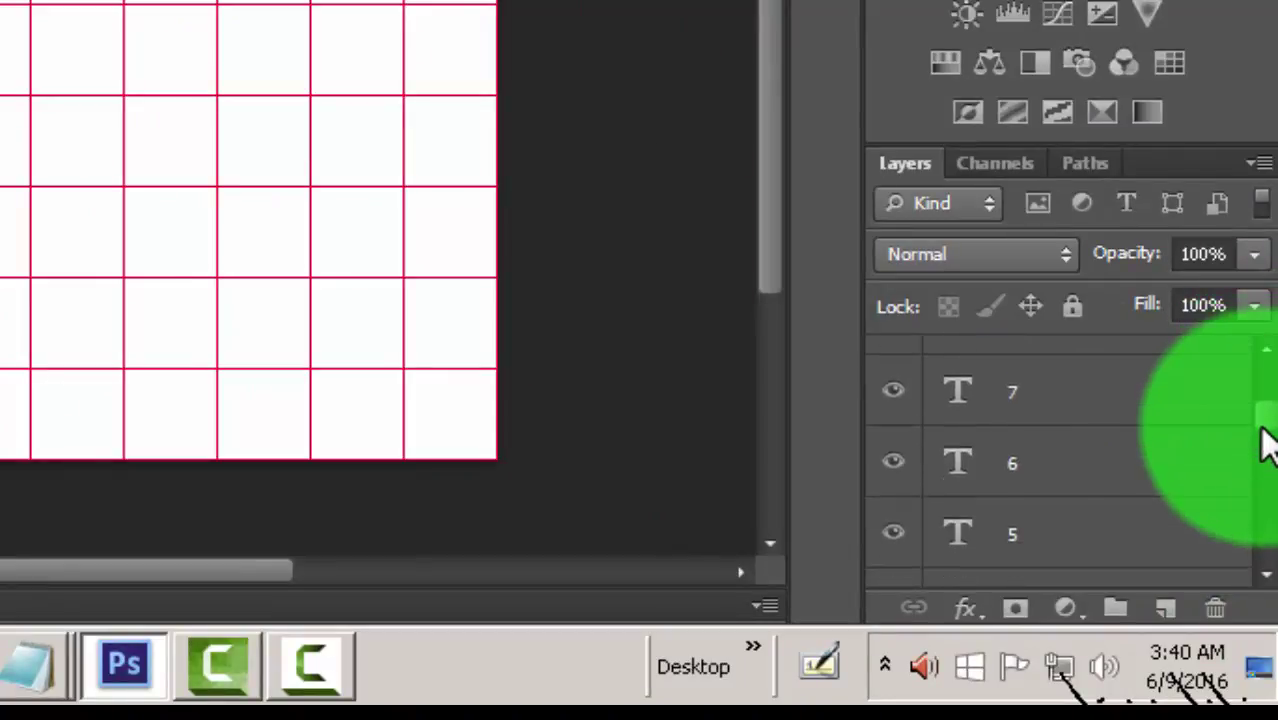
{"action": "left_click", "coordinate": [1085, 537], "text": "shift"}
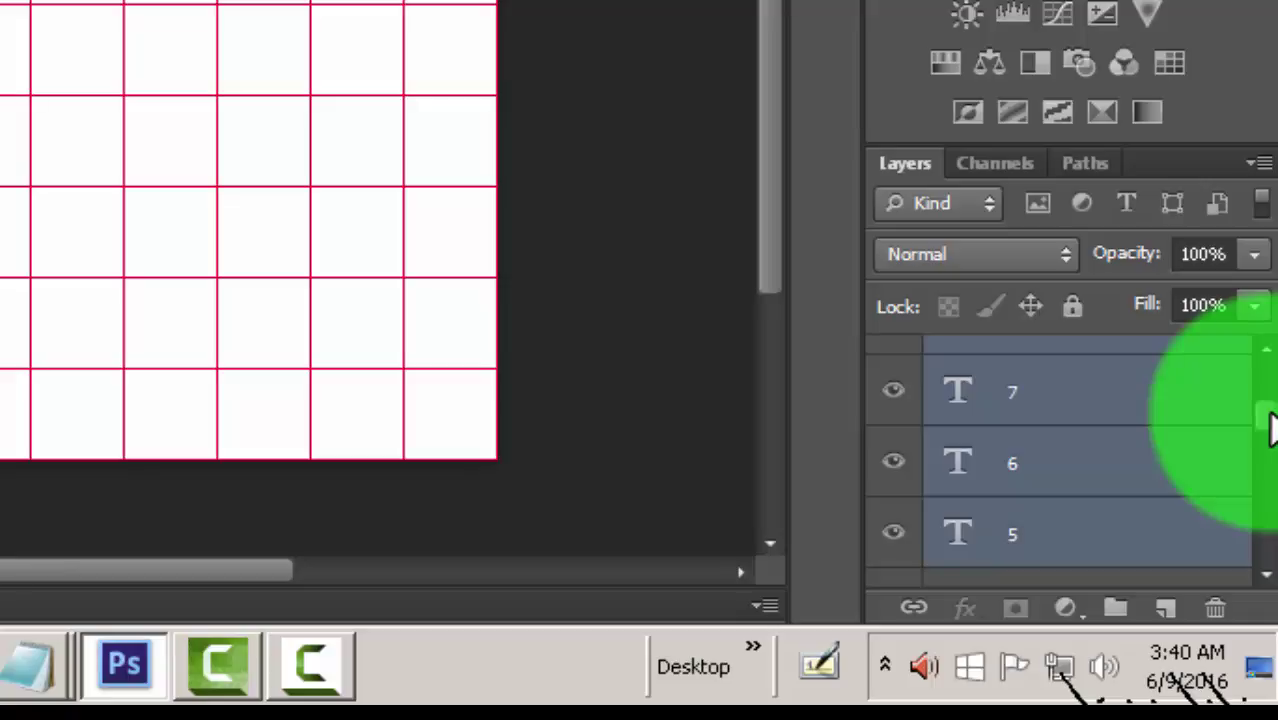
{"action": "left_click_drag", "start_coordinate": [1268, 428], "coordinate": [1268, 395]}
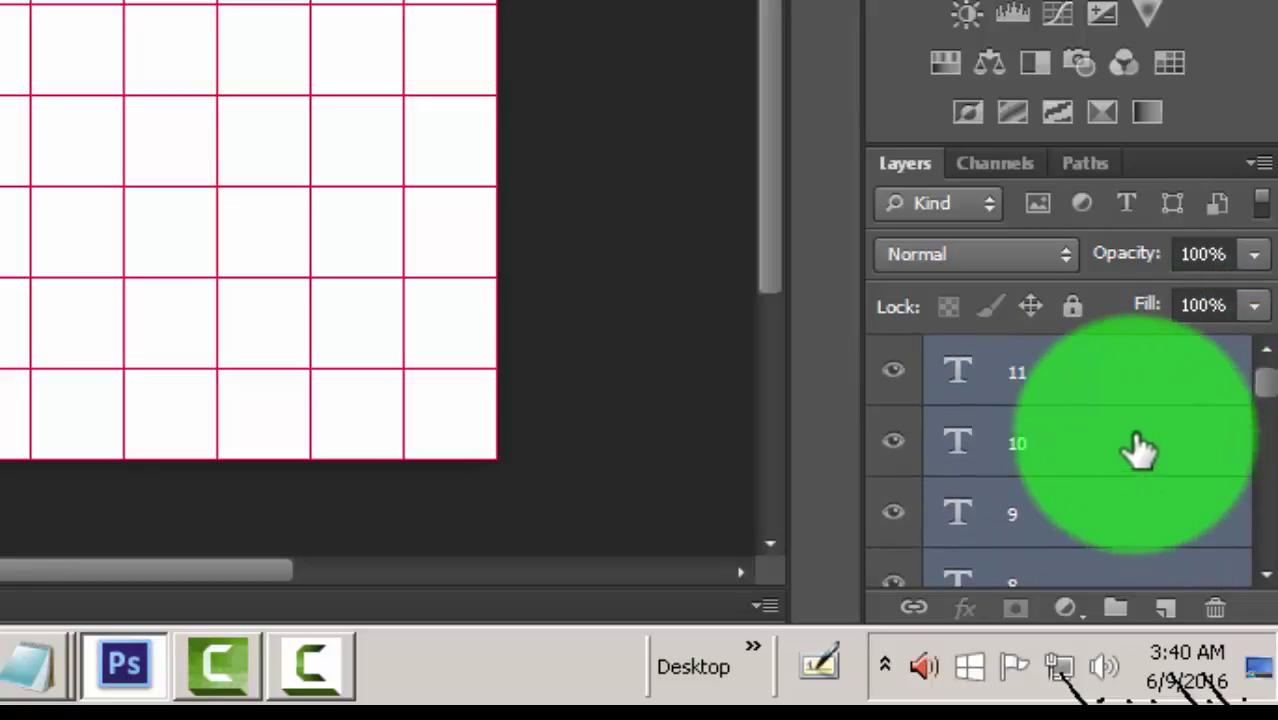
{"action": "right_click", "coordinate": [1041, 432]}
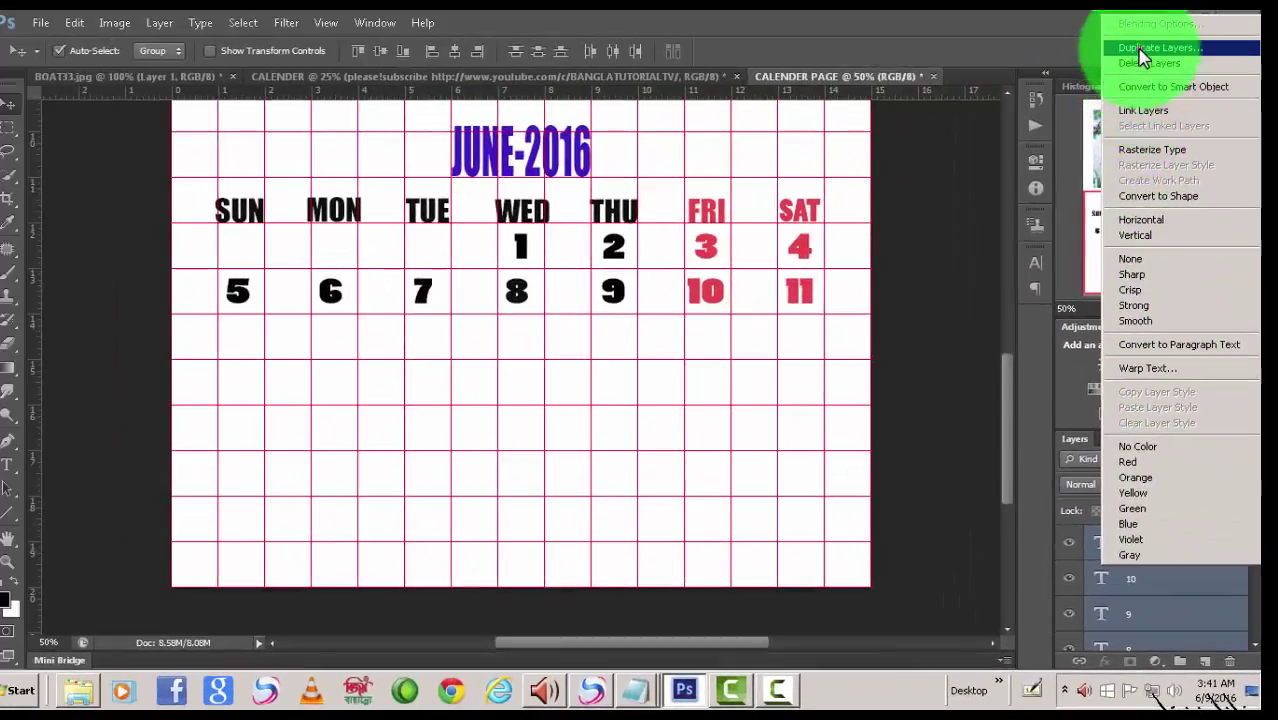
{"action": "left_click", "coordinate": [1143, 50]}
{"action": "left_click", "coordinate": [812, 213]}
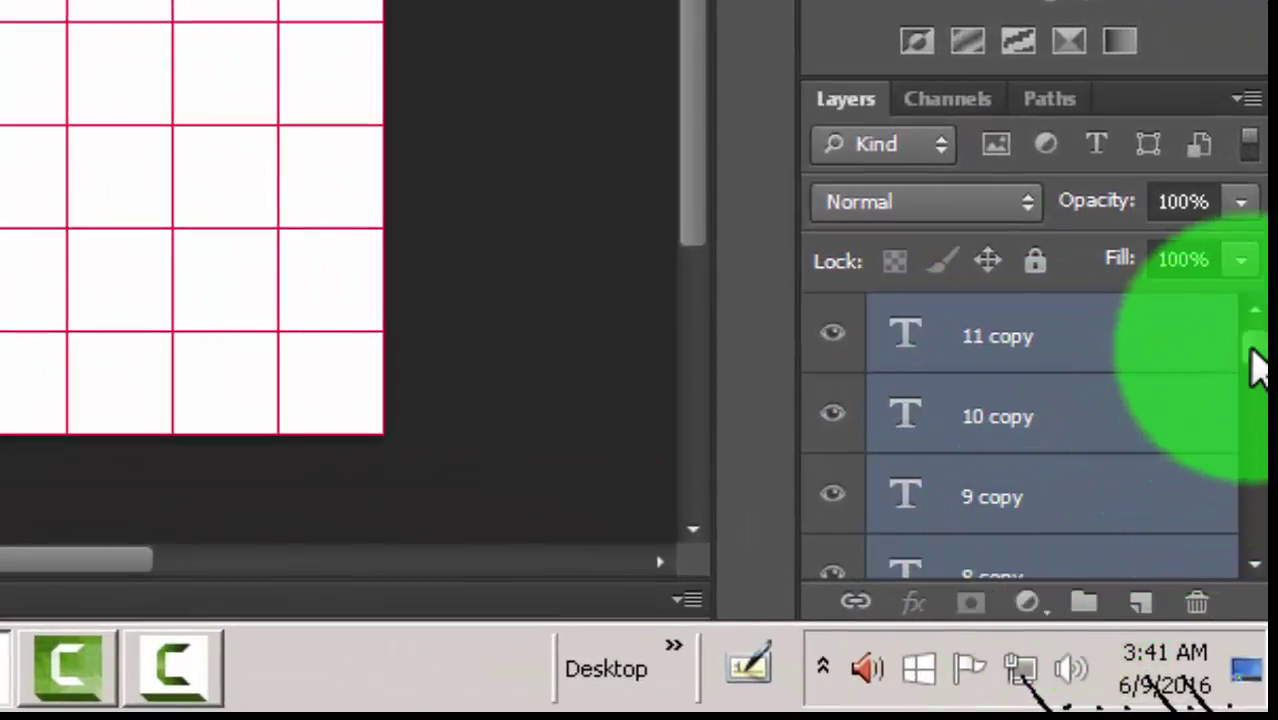
{"action": "left_click_drag", "start_coordinate": [1257, 365], "coordinate": [1255, 400]}
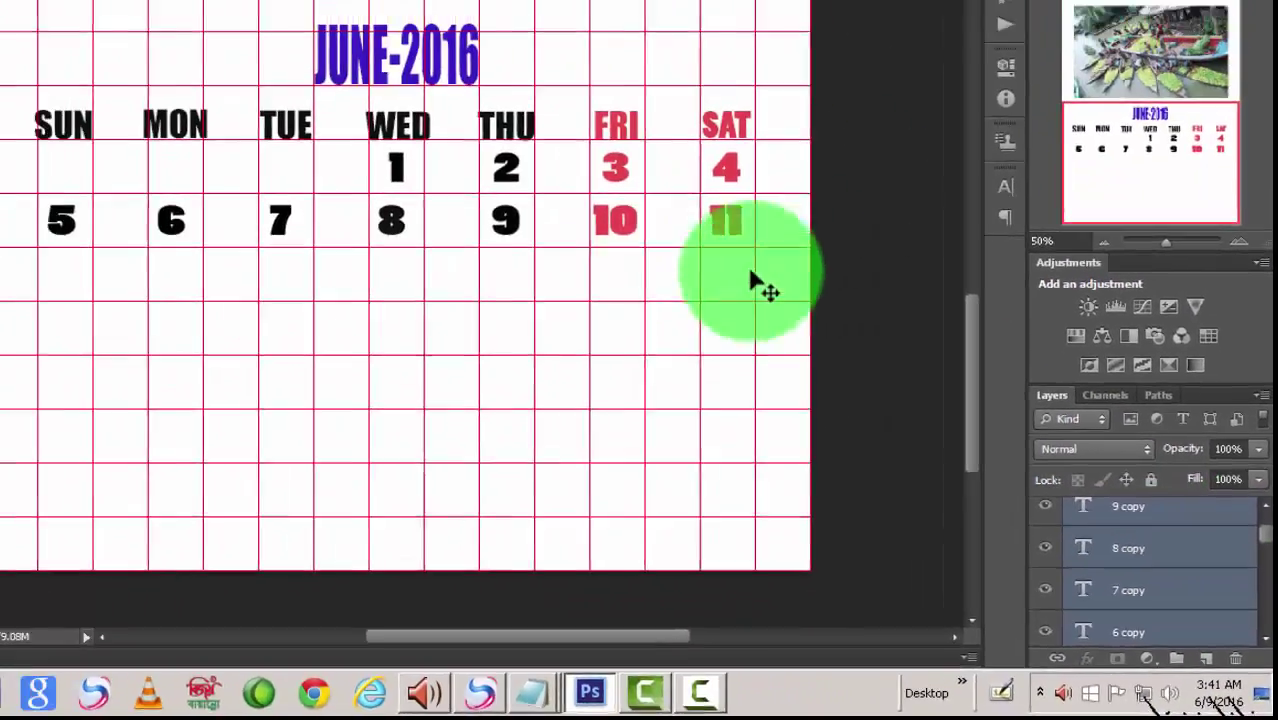
{"action": "left_click_drag", "start_coordinate": [772, 262], "coordinate": [768, 309]}
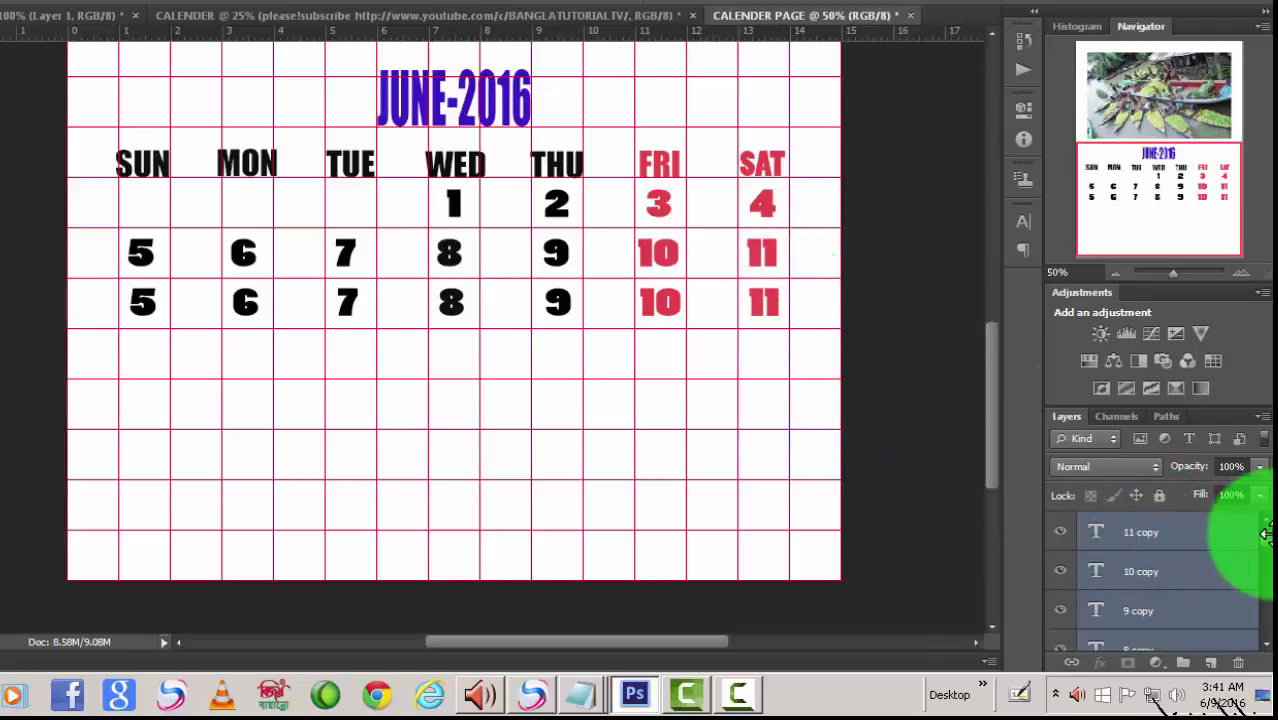
Retype the third row's 5, 6 and 7 as 12, 13 and 14.
{"action": "scroll", "coordinate": [1250, 560], "scroll_direction": "down", "scroll_amount": 3}
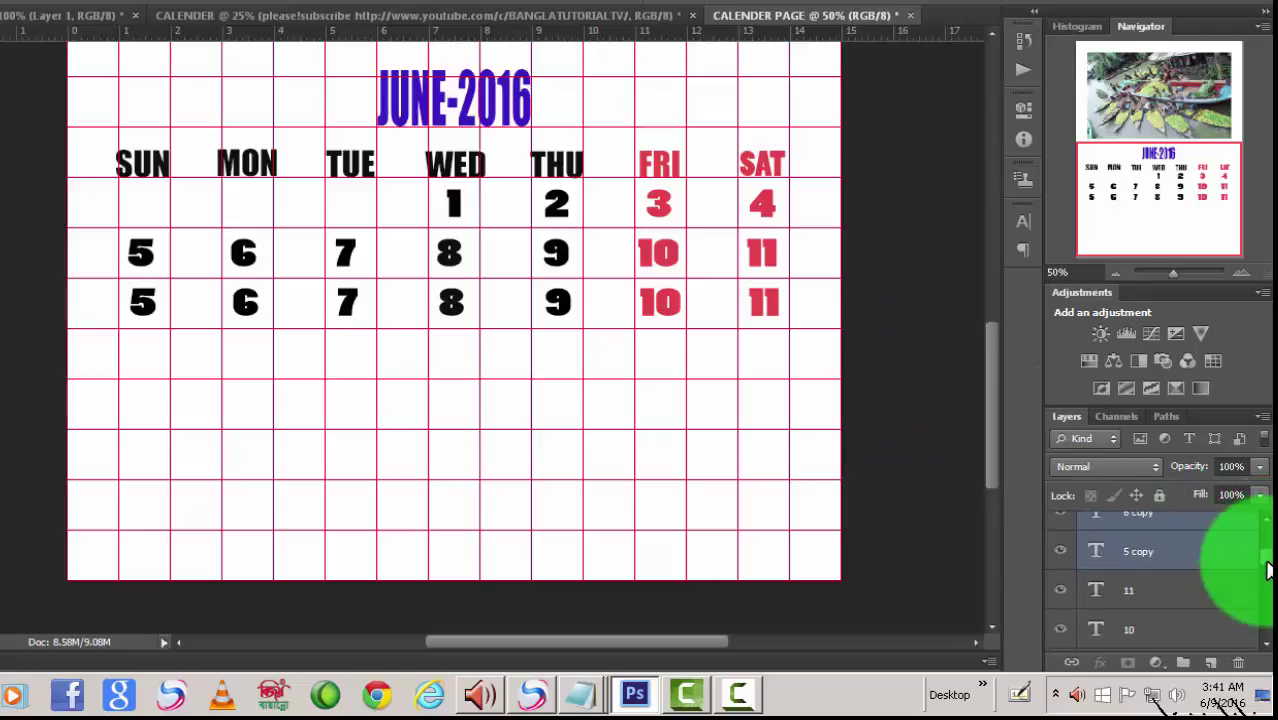
{"action": "left_click", "coordinate": [1097, 556]}
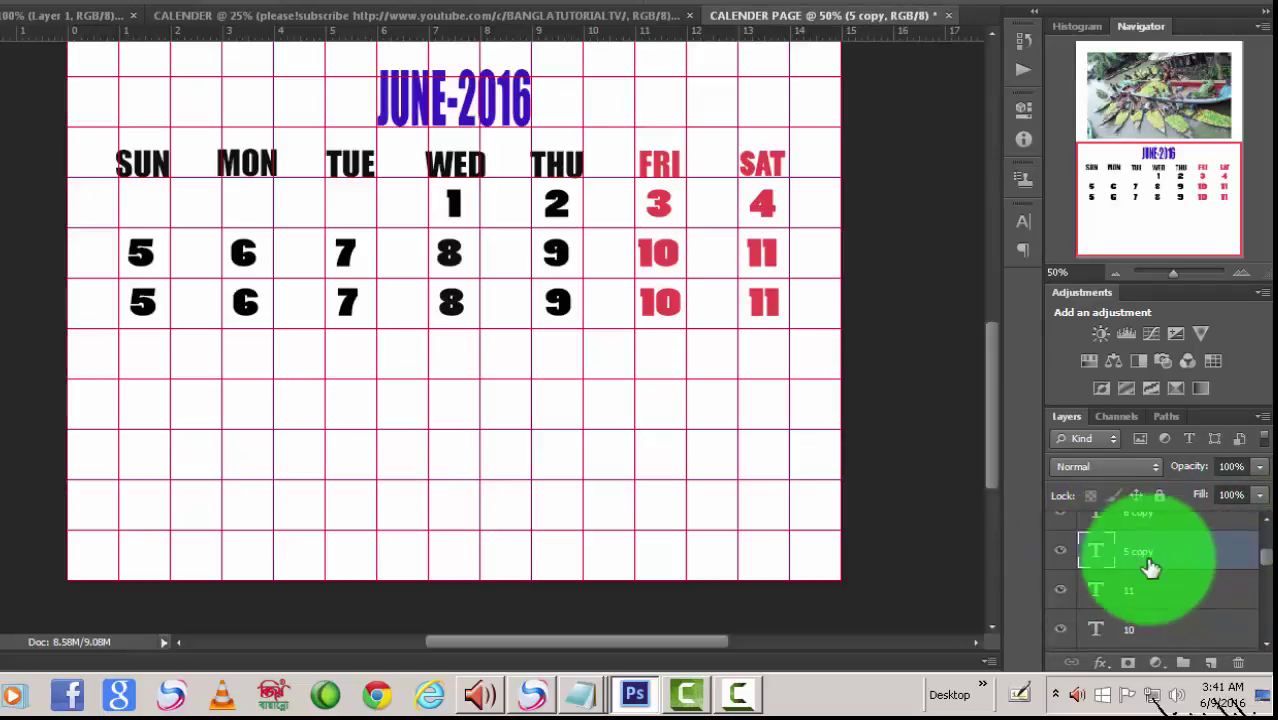
{"action": "double_click", "coordinate": [1097, 556]}
{"action": "type", "text": "12"}
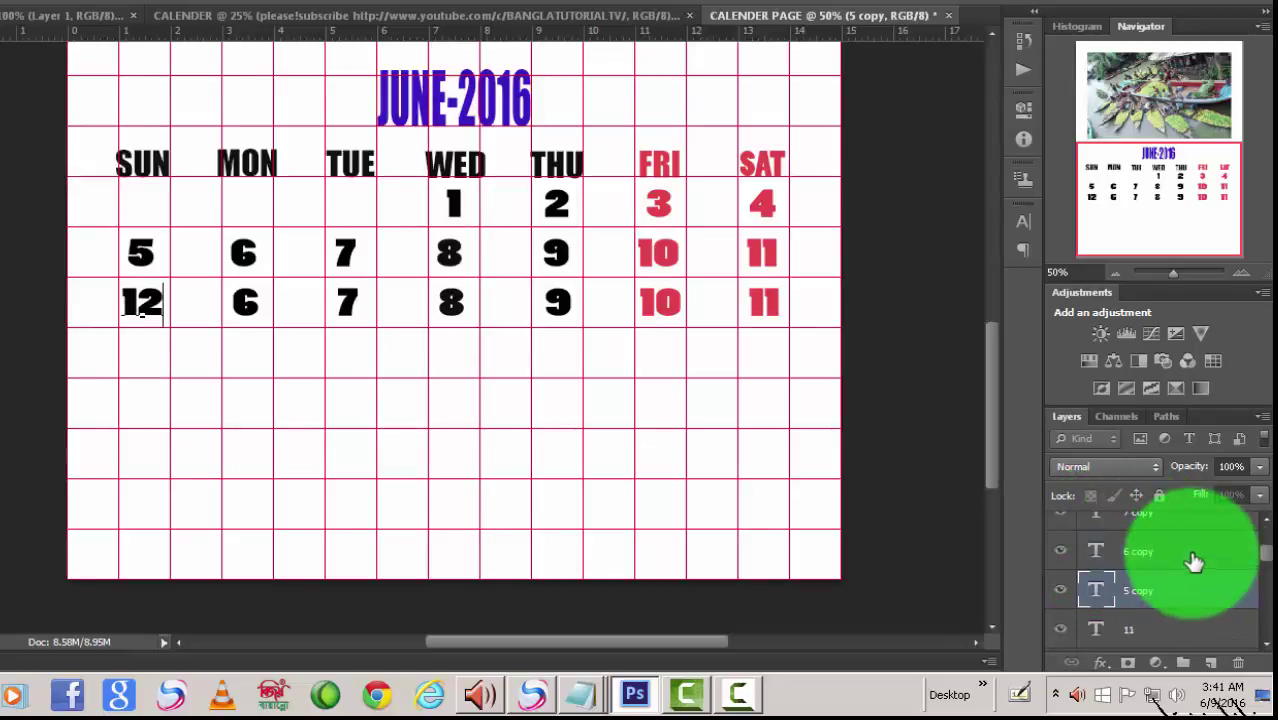
{"action": "double_click", "coordinate": [1096, 548]}
{"action": "type", "text": "13"}
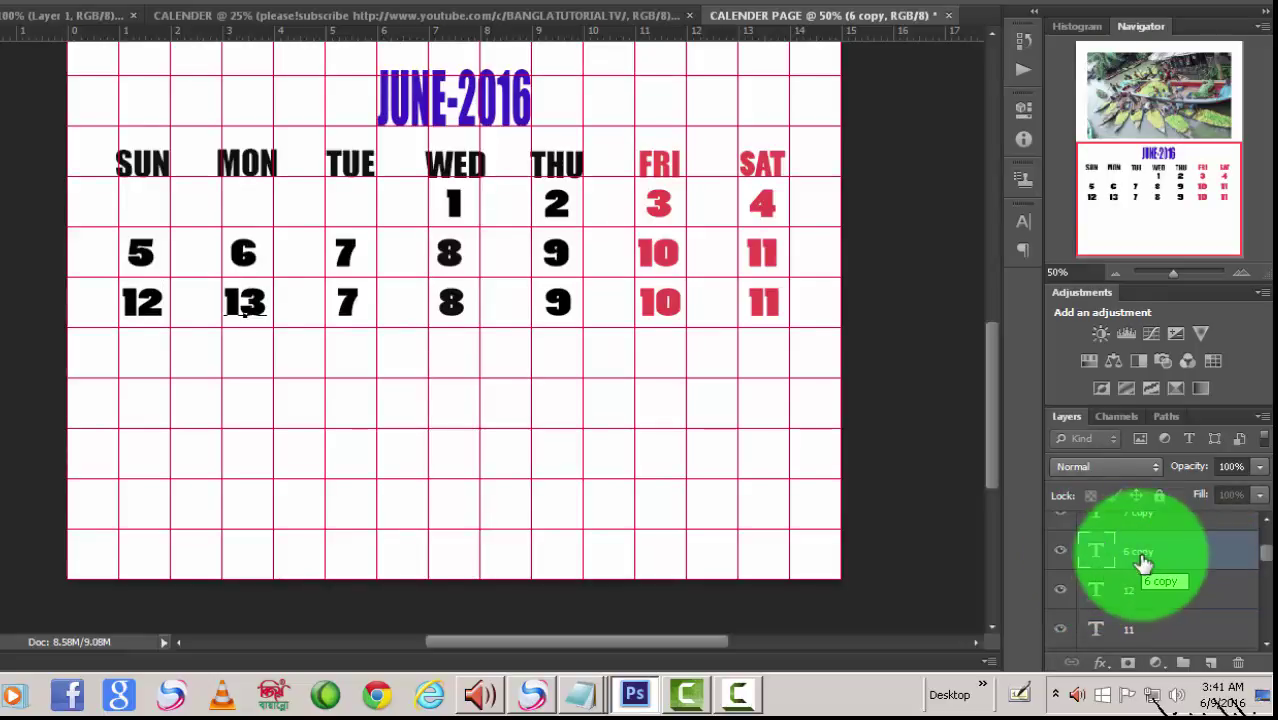
{"action": "scroll", "coordinate": [1143, 563], "scroll_direction": "up", "scroll_amount": 1}
{"action": "double_click", "coordinate": [1097, 552]}
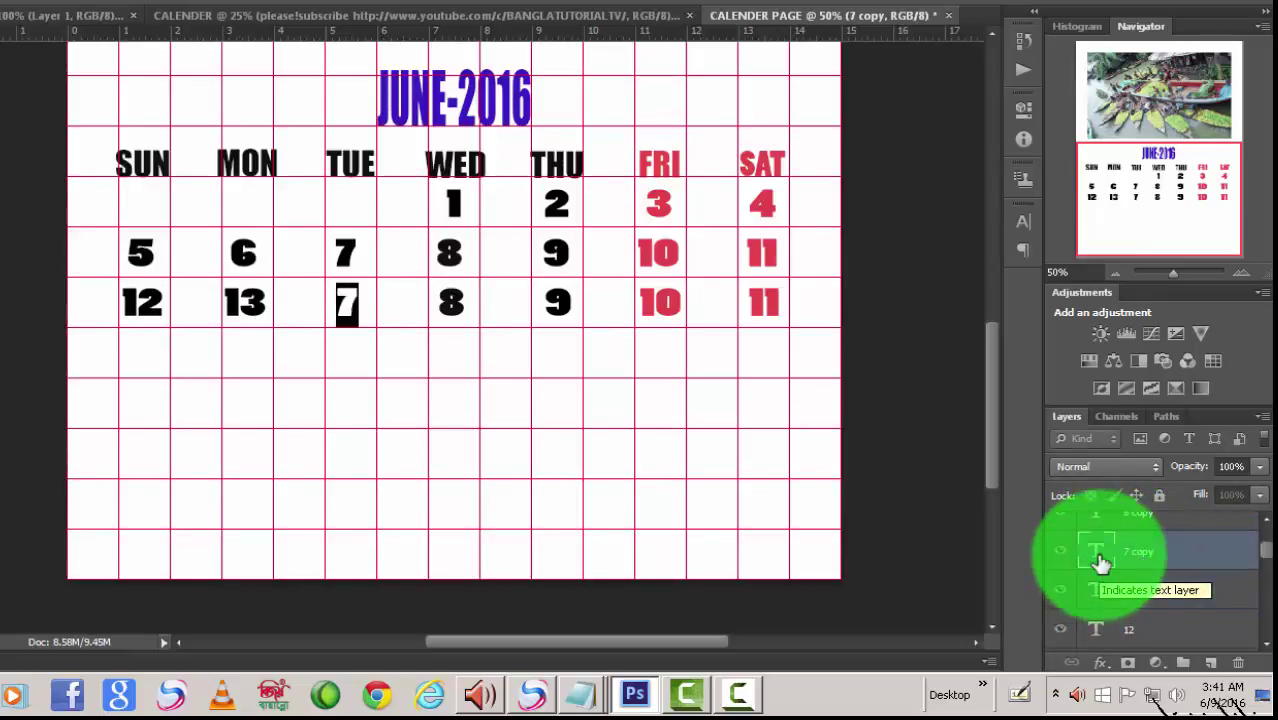
{"action": "left_click", "coordinate": [347, 304]}
{"action": "type", "text": "14"}
Retype the third row's 8, 9, 10 and 11 as 15, 16, 17 and 18.
{"action": "scroll", "coordinate": [1110, 564], "scroll_direction": "up", "scroll_amount": 1}
{"action": "double_click", "coordinate": [1097, 553]}
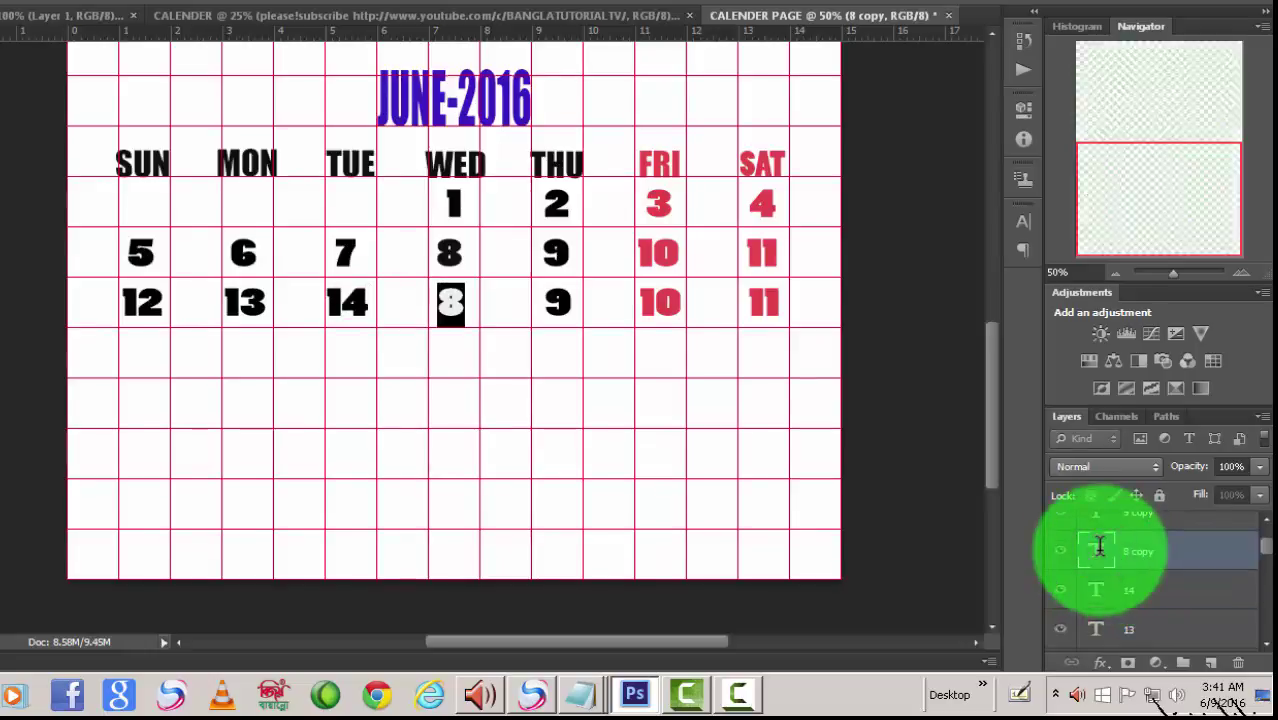
{"action": "left_click", "coordinate": [453, 303]}
{"action": "type", "text": "15"}
{"action": "scroll", "coordinate": [1110, 565], "scroll_direction": "up", "scroll_amount": 2}
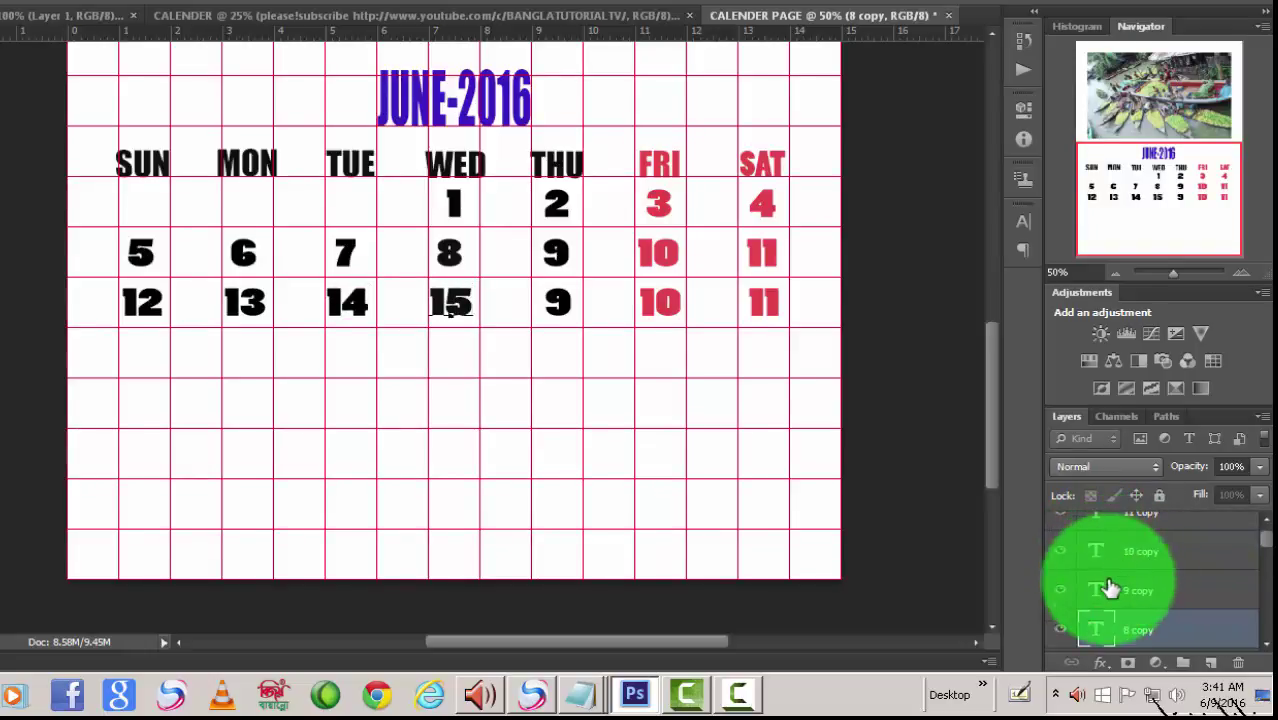
{"action": "double_click", "coordinate": [1100, 582]}
{"action": "type", "text": "16"}
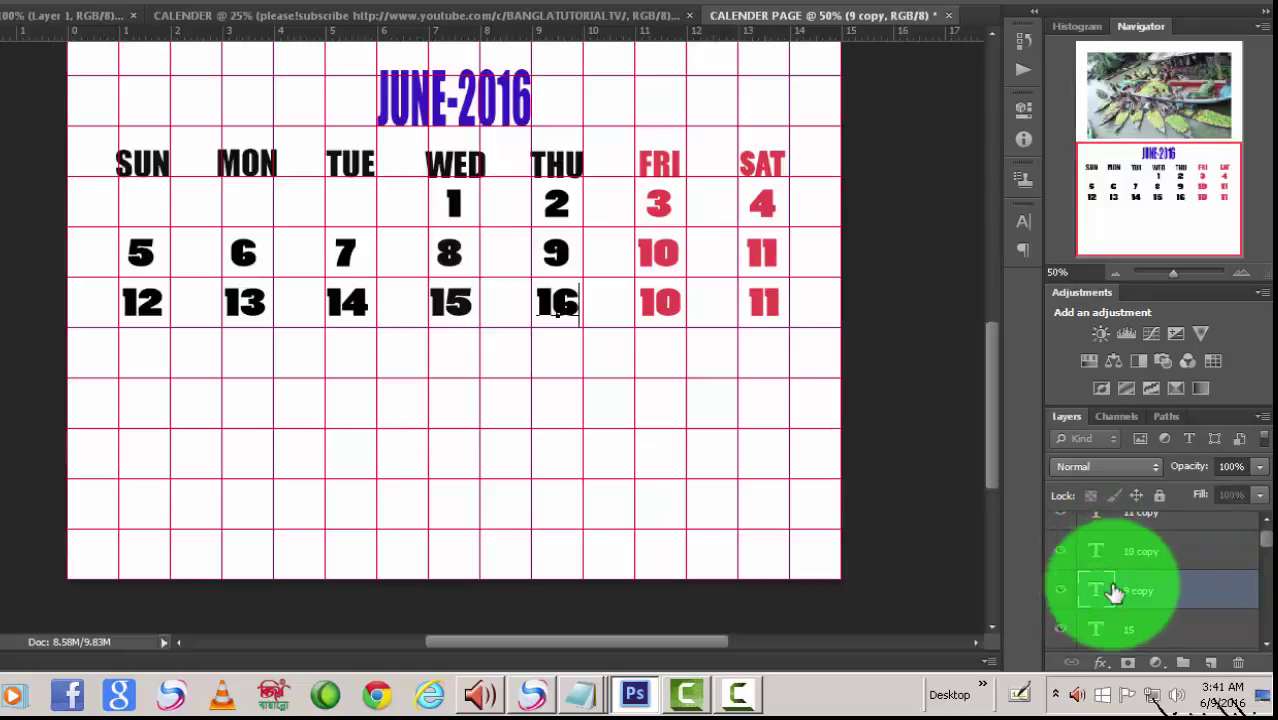
{"action": "scroll", "coordinate": [1113, 592], "scroll_direction": "up", "scroll_amount": 1}
{"action": "double_click", "coordinate": [1095, 566]}
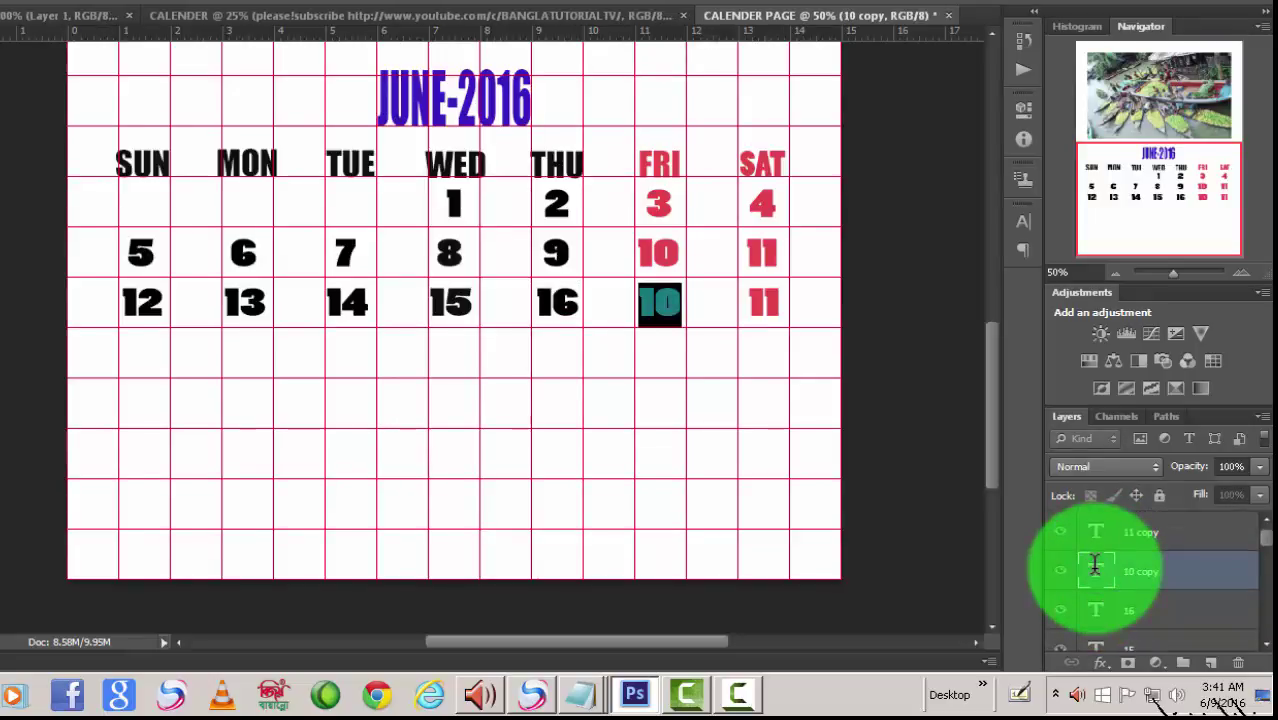
{"action": "left_click", "coordinate": [660, 303]}
{"action": "type", "text": "17"}
{"action": "double_click", "coordinate": [1095, 527]}
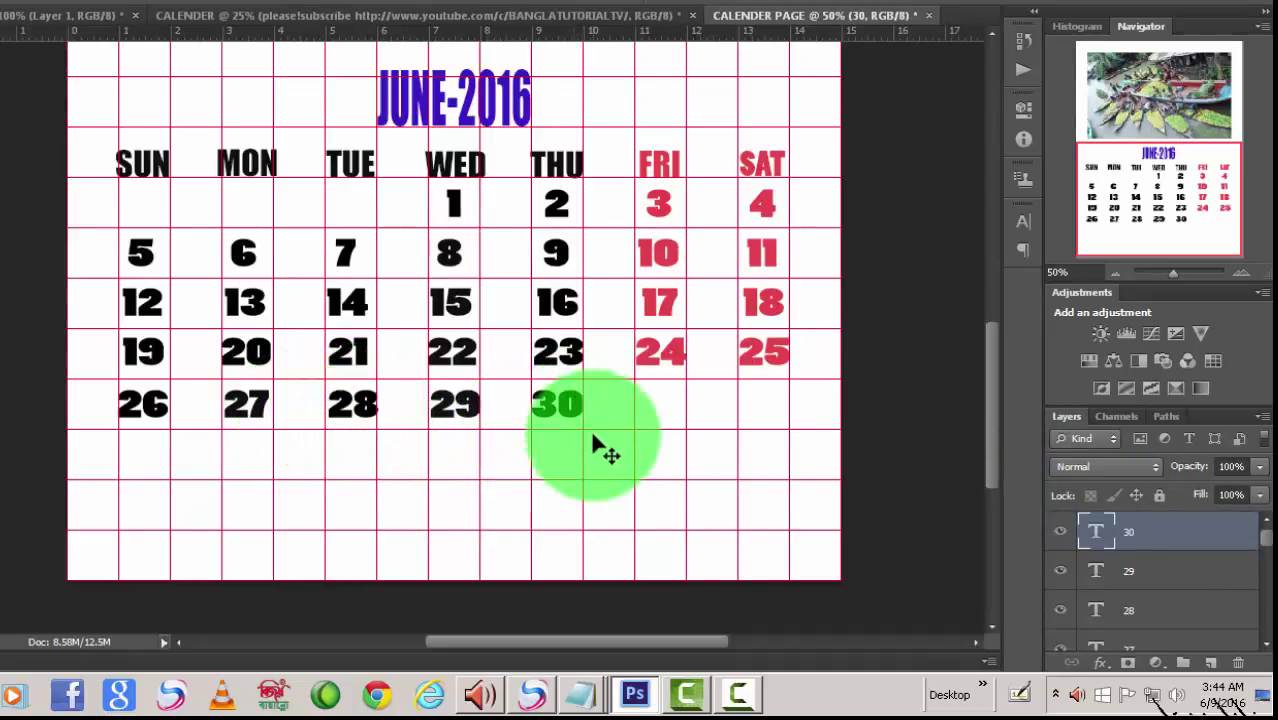
{"action": "left_click", "coordinate": [454, 416]}
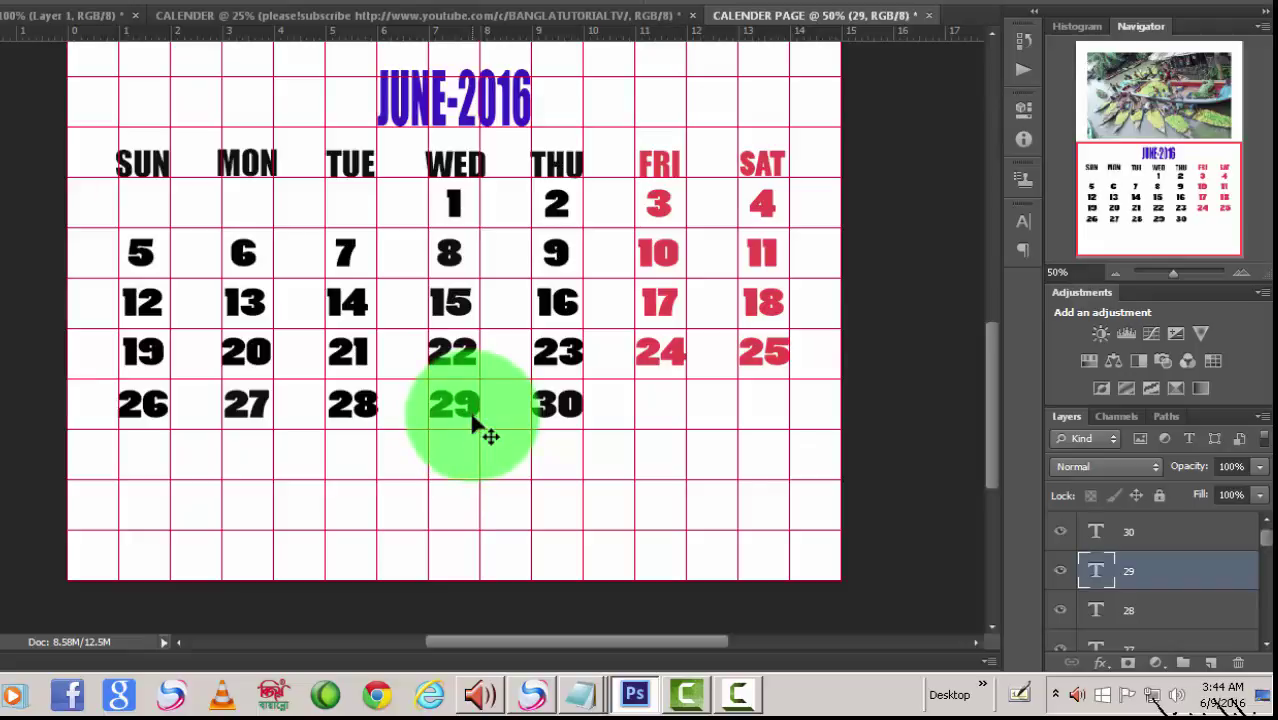
{"action": "left_click", "coordinate": [352, 418]}
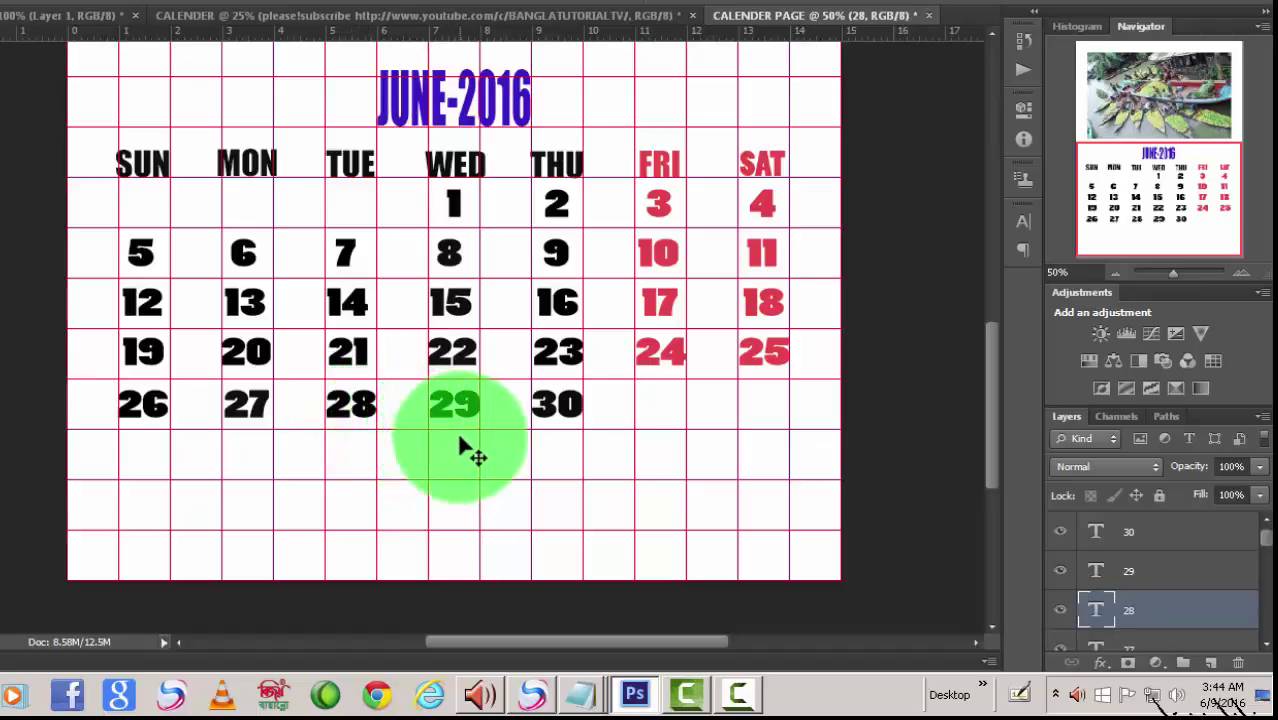
{"action": "left_click", "coordinate": [262, 362]}
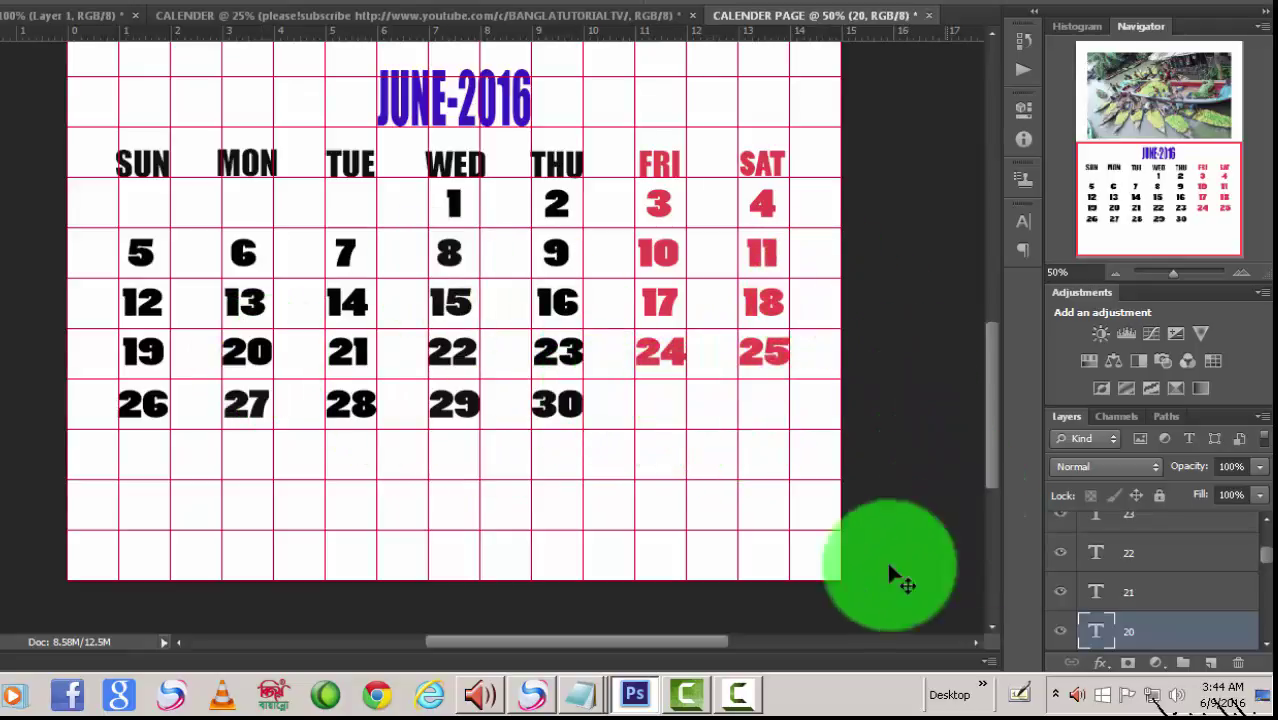
{"action": "left_click", "coordinate": [145, 418]}
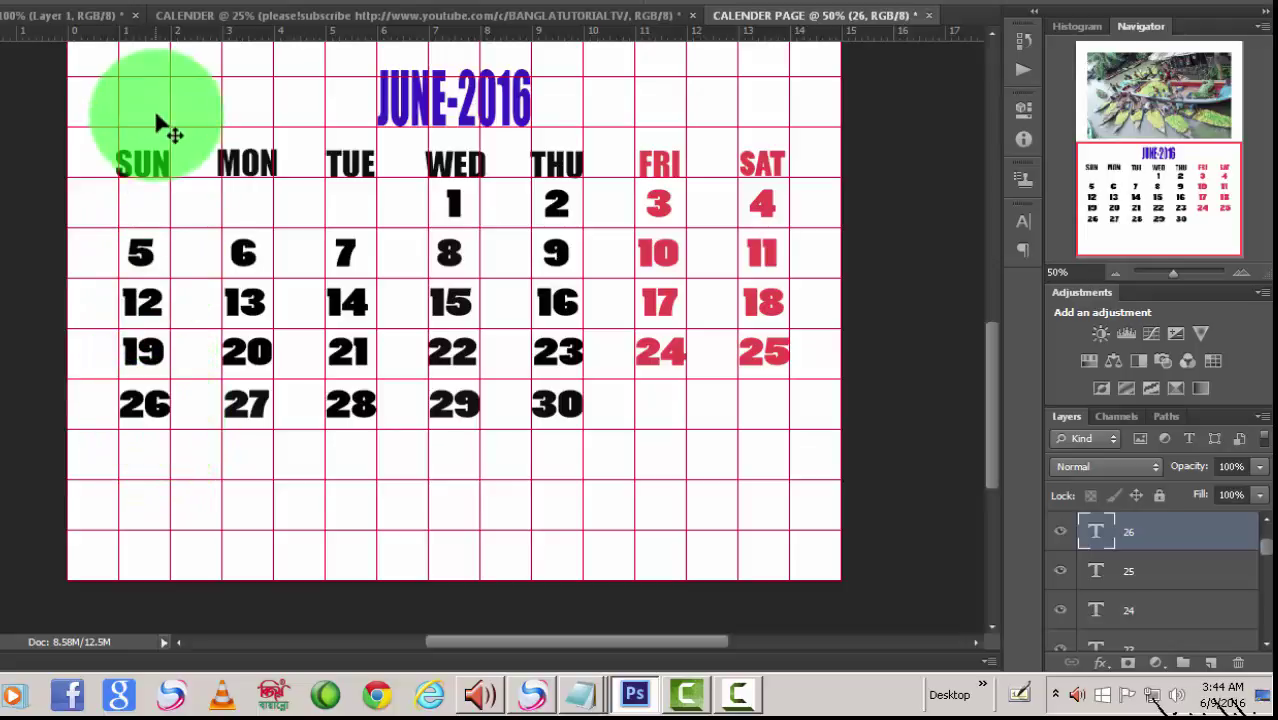
{"action": "left_click", "coordinate": [150, 158]}
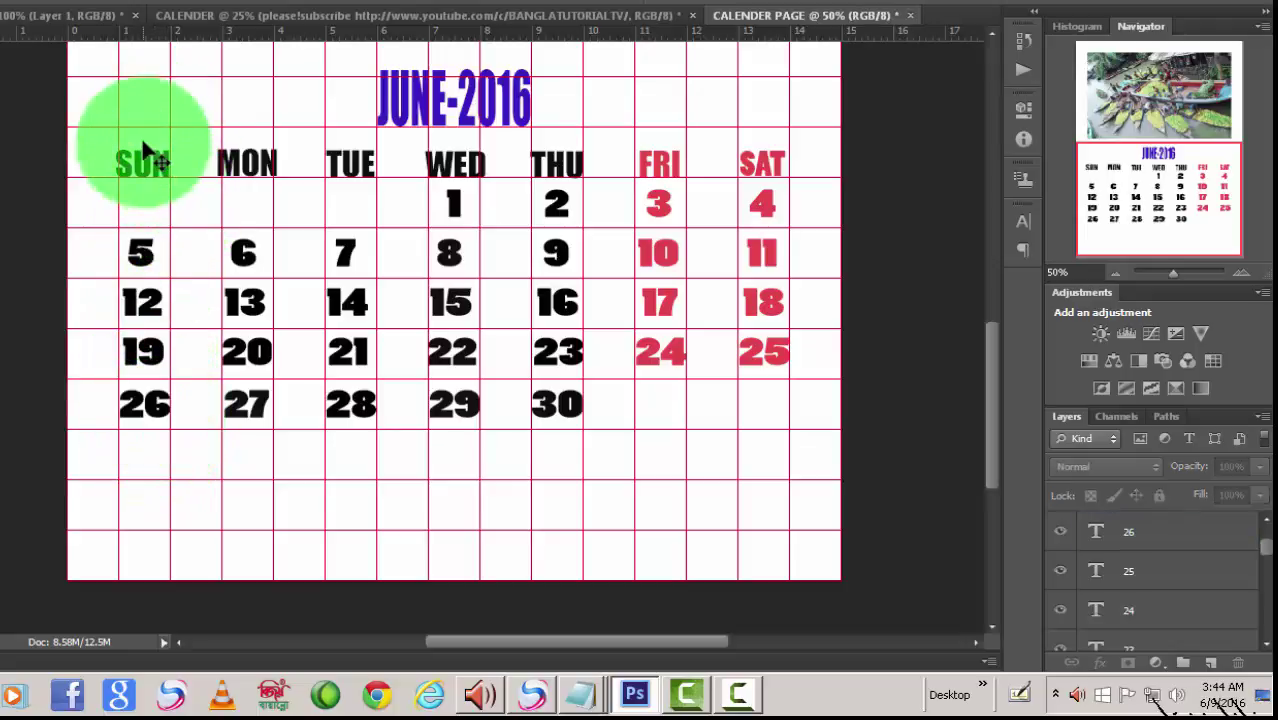
{"action": "left_click", "coordinate": [152, 176]}
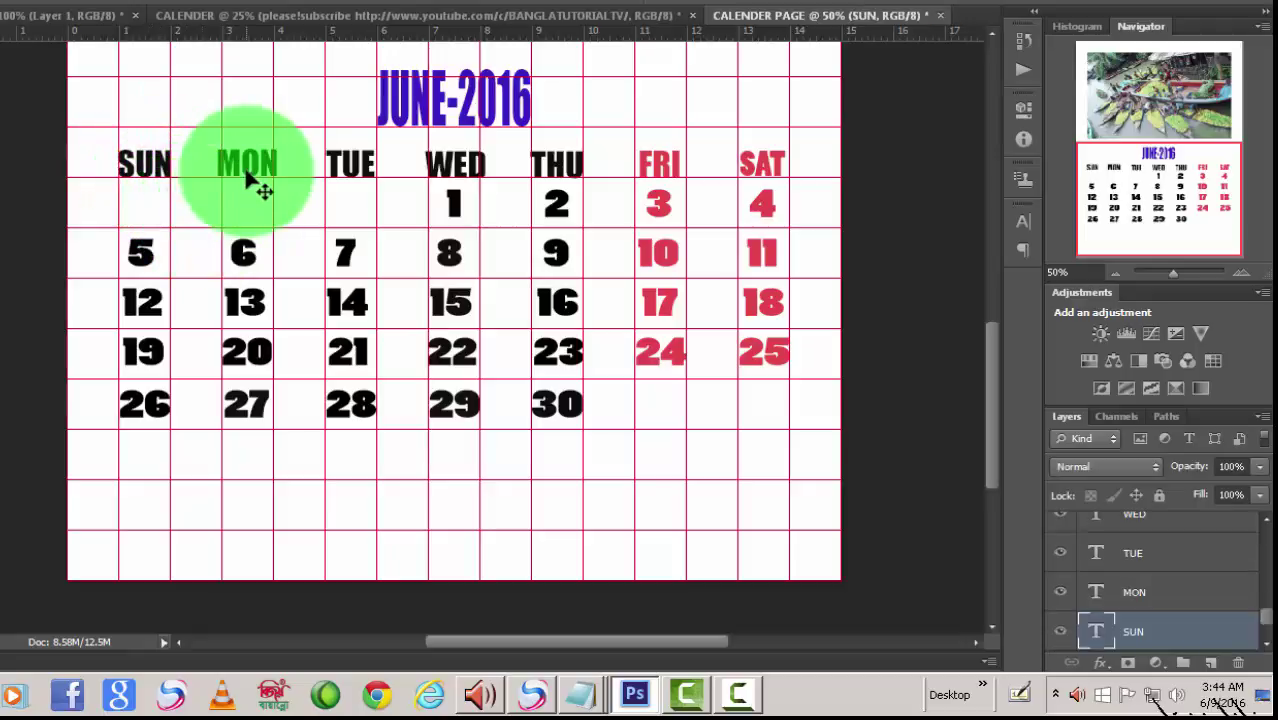
Zoom out to show the whole calendar page and select the Background layer.
{"action": "left_click", "coordinate": [765, 171]}
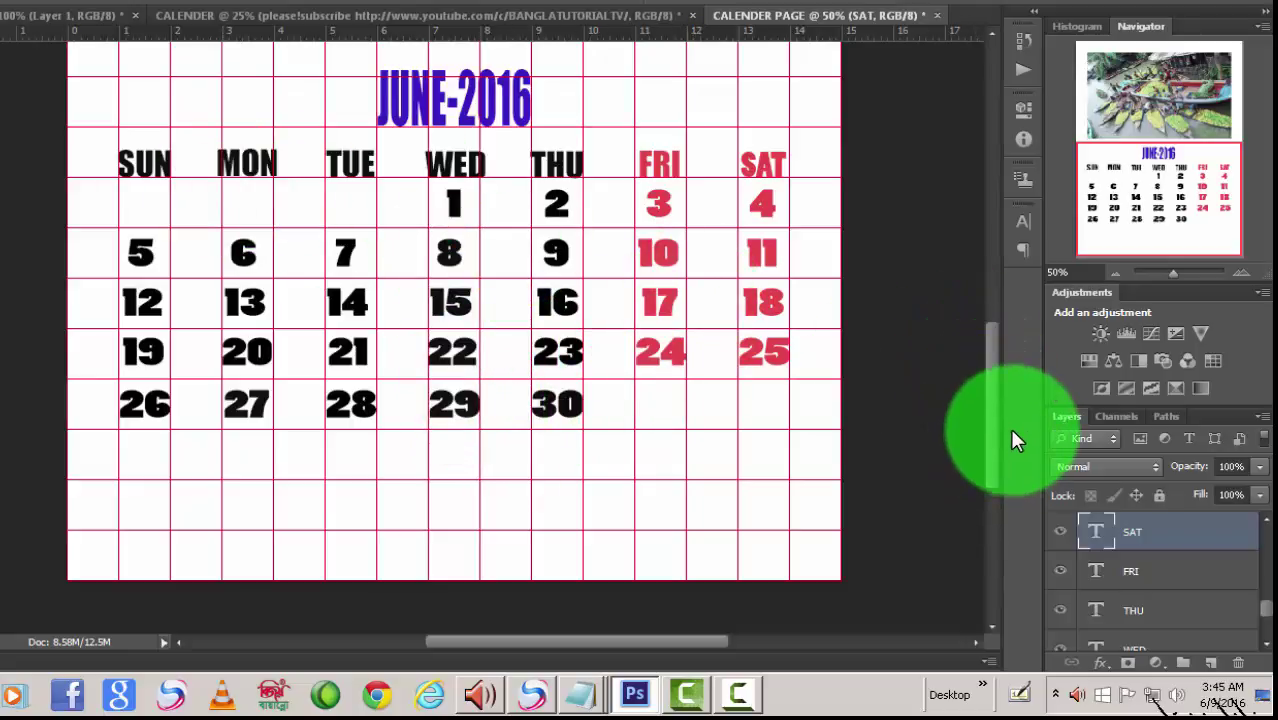
{"action": "key", "text": "ctrl+minus"}
{"action": "key", "text": "ctrl+minus"}
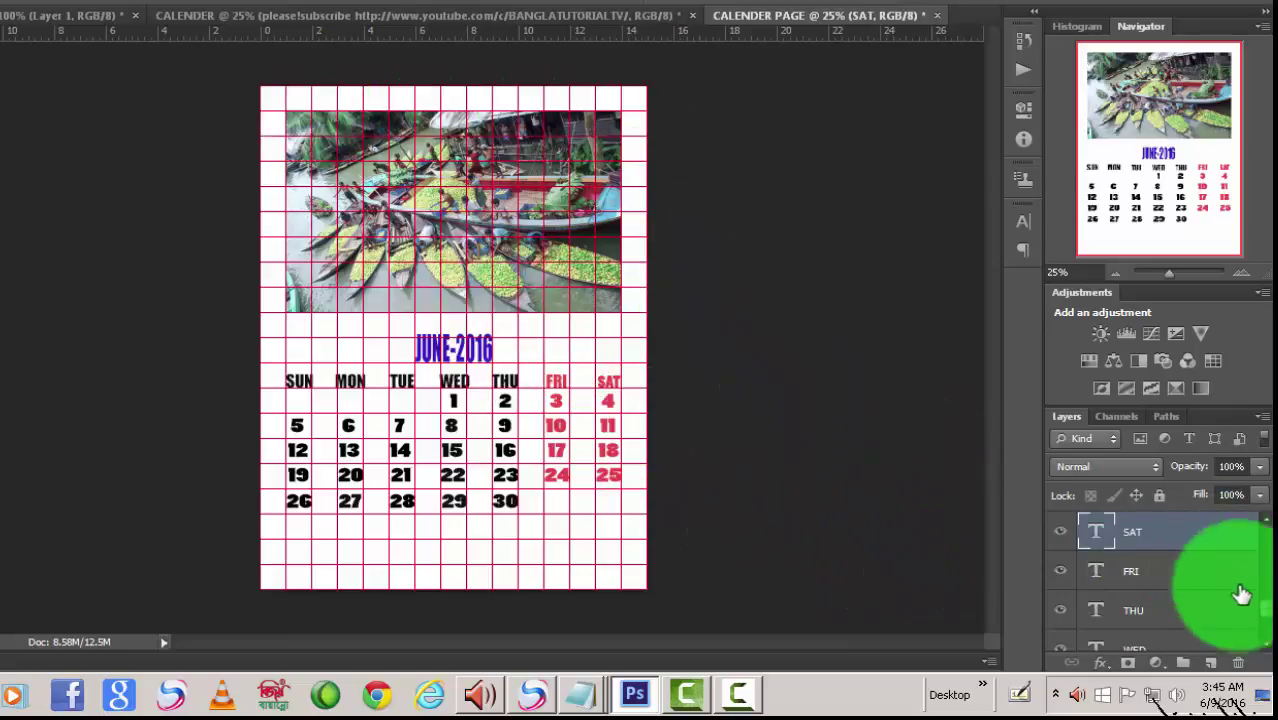
{"action": "scroll", "coordinate": [1268, 620], "scroll_direction": "down", "scroll_amount": 2}
{"action": "scroll", "coordinate": [1268, 620], "scroll_direction": "down", "scroll_amount": 5}
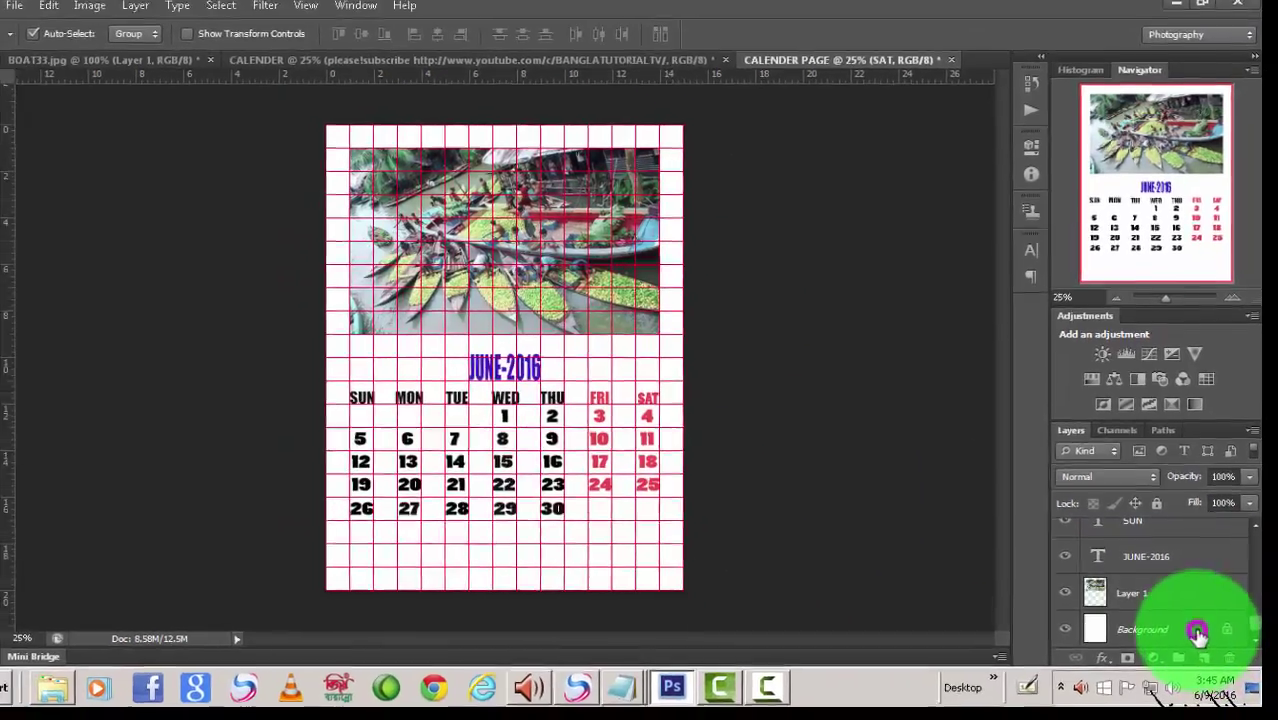
{"action": "left_click", "coordinate": [1197, 630]}
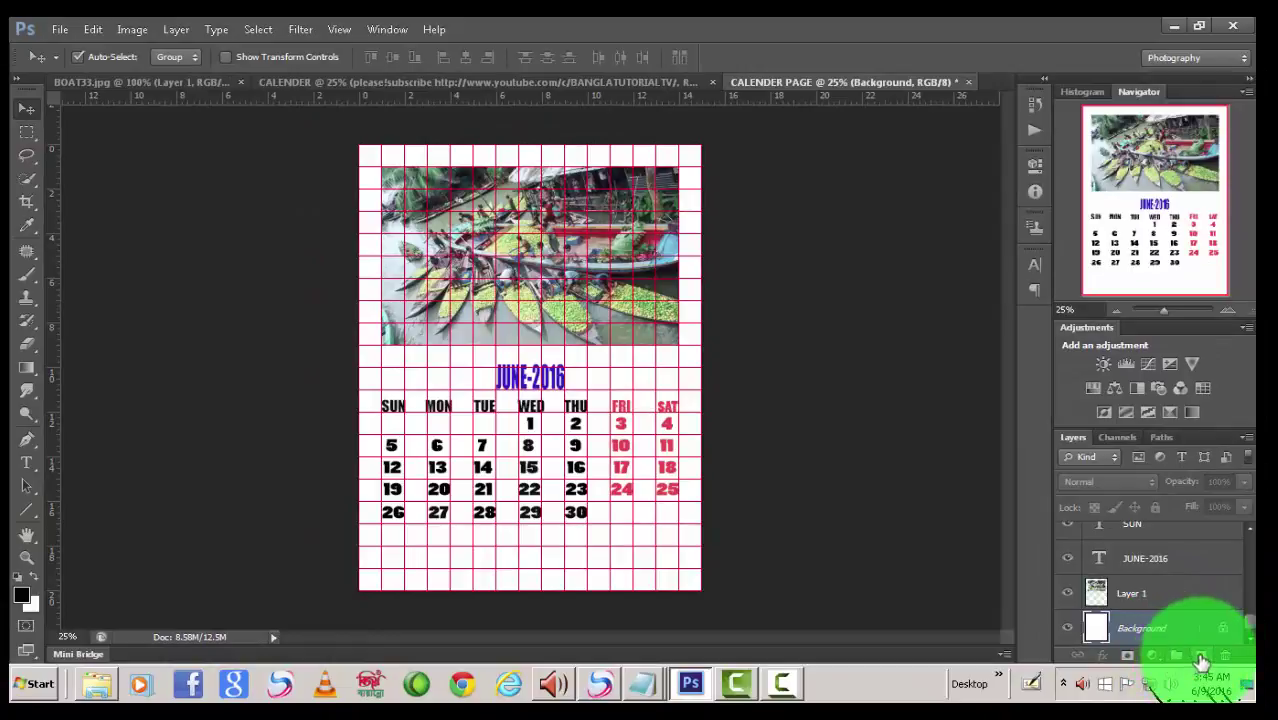
Add a new layer above the background and marquee a 15 × 0.64 inch bottom strip.
{"action": "left_click", "coordinate": [1203, 655]}
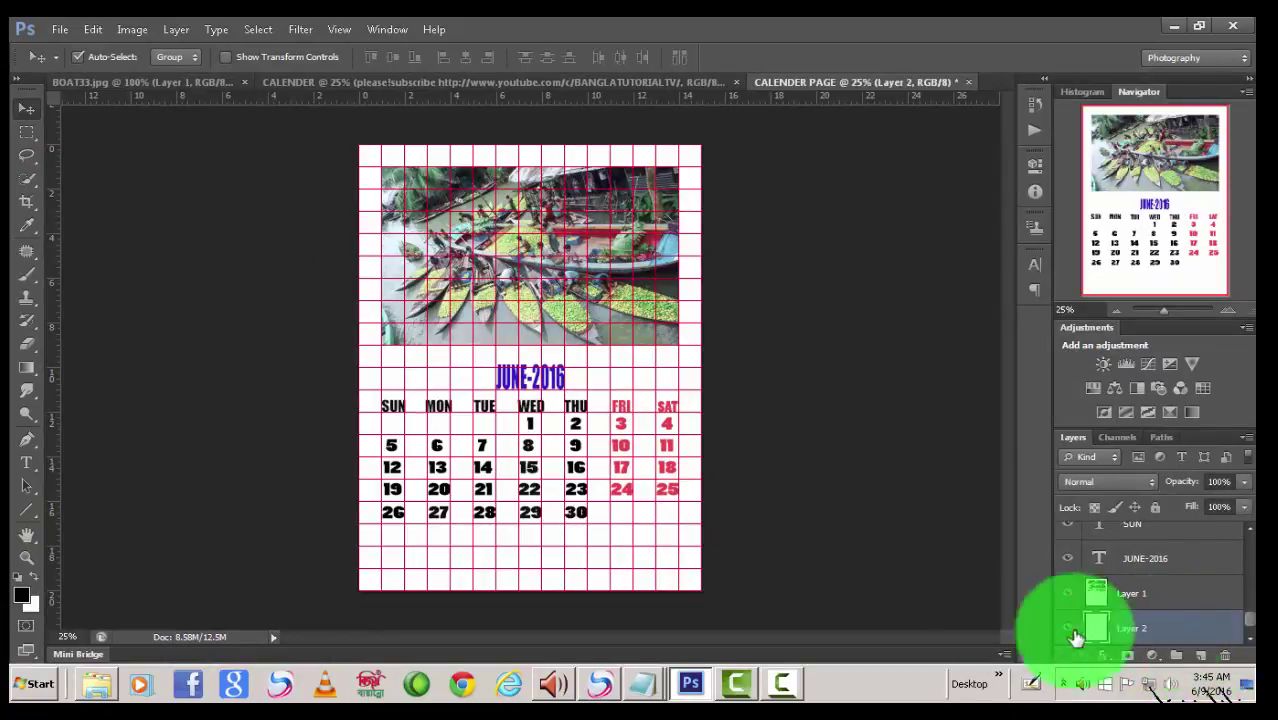
{"action": "left_click", "coordinate": [26, 131]}
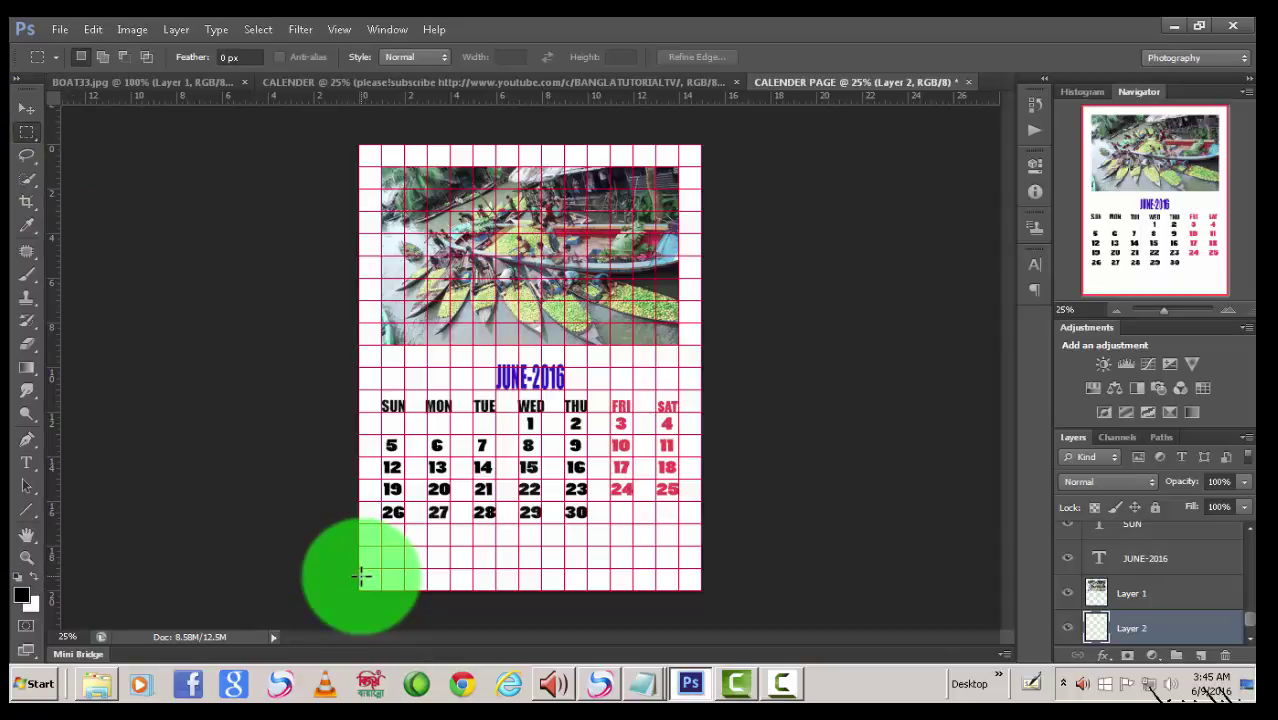
{"action": "left_click_drag", "start_coordinate": [360, 577], "coordinate": [700, 587]}
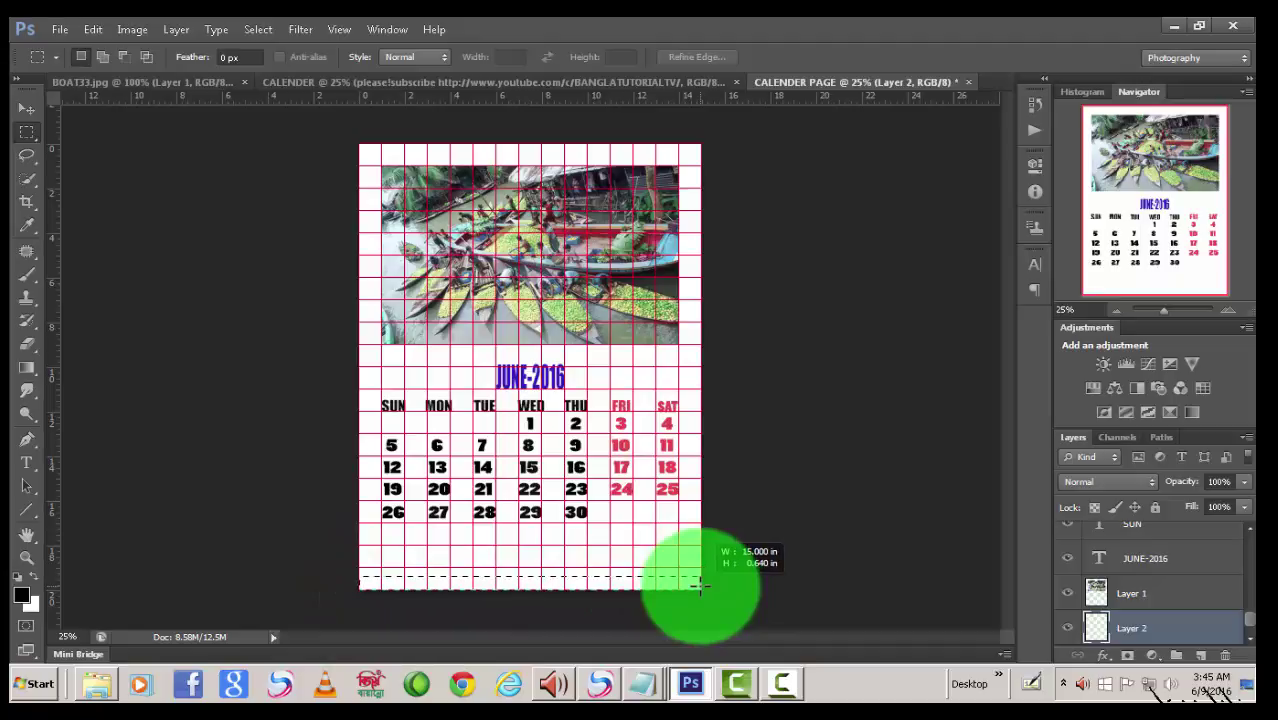
{"action": "left_click_drag", "start_coordinate": [700, 587], "coordinate": [701, 587]}
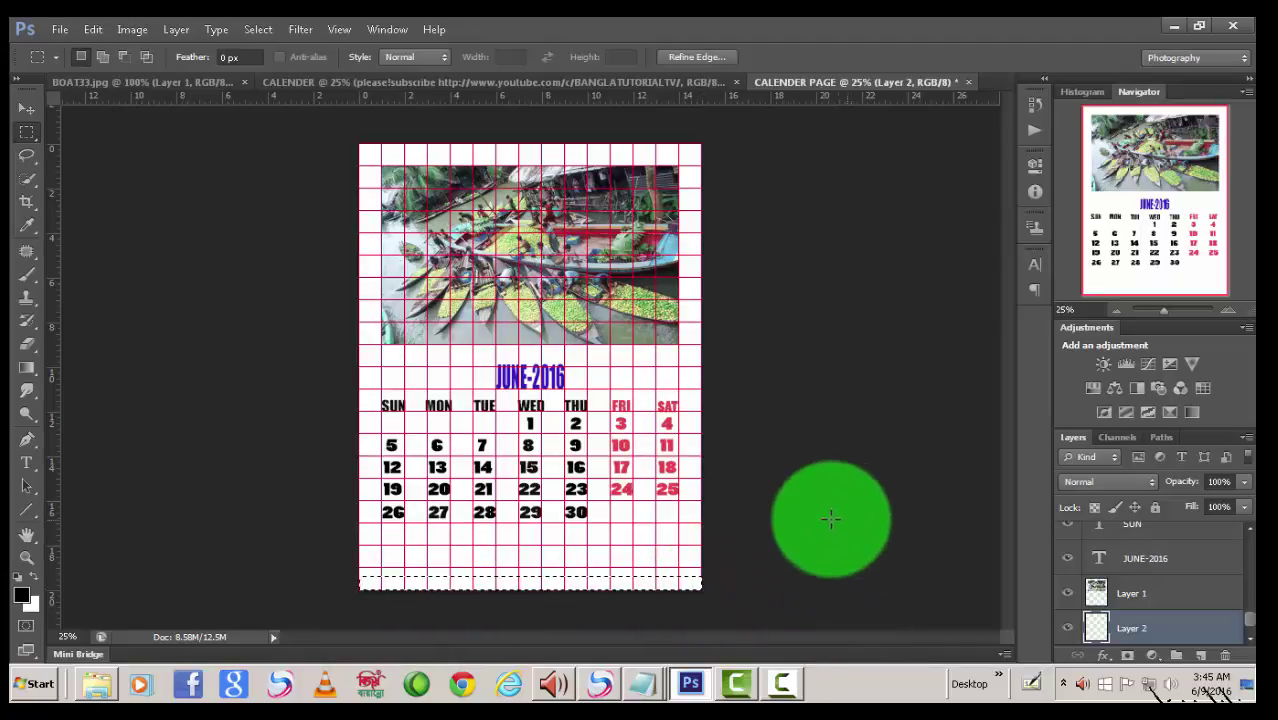
Fill the bottom strip using the Gradient tool's Red, Green preset.
{"action": "right_click", "coordinate": [33, 373]}
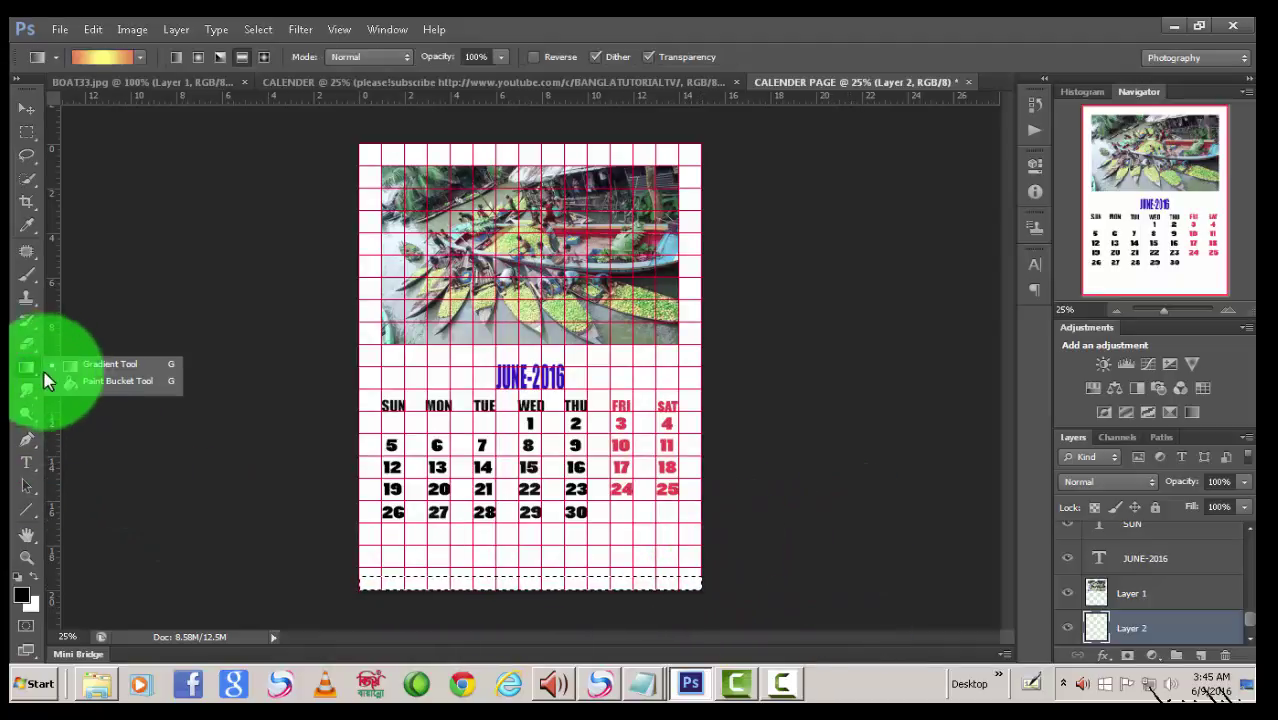
{"action": "left_click", "coordinate": [86, 366]}
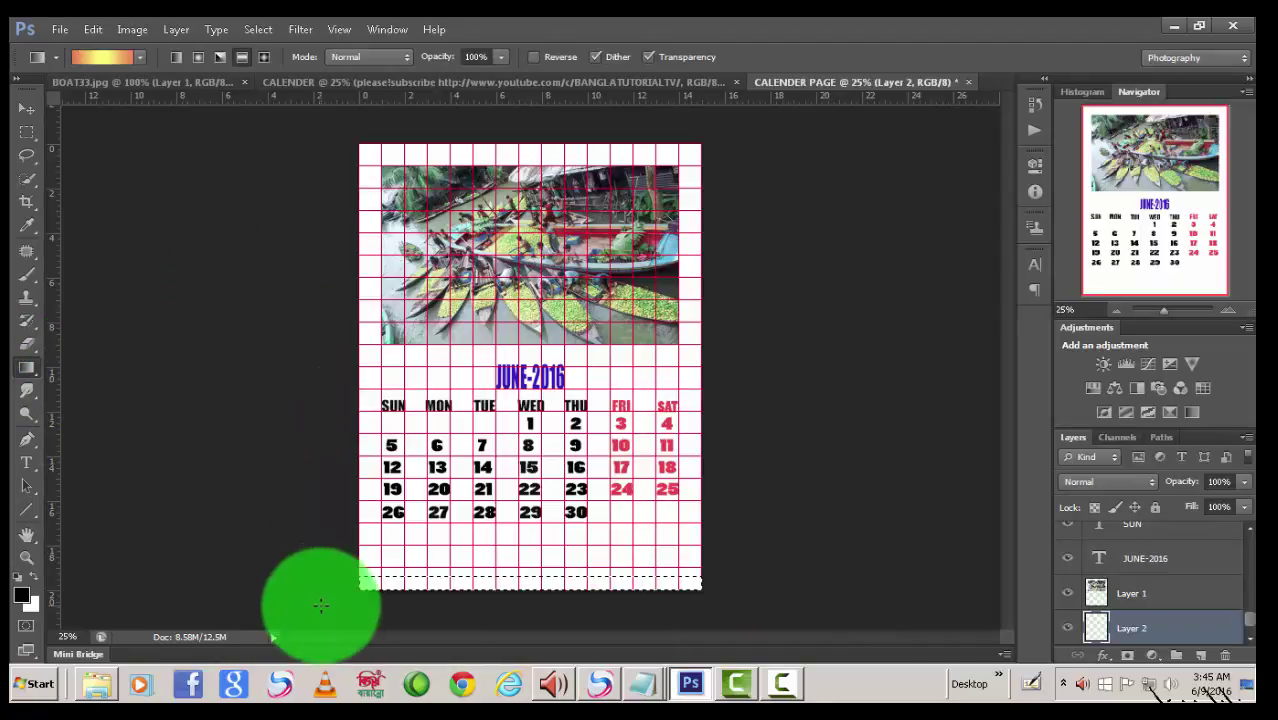
{"action": "left_click", "coordinate": [143, 57]}
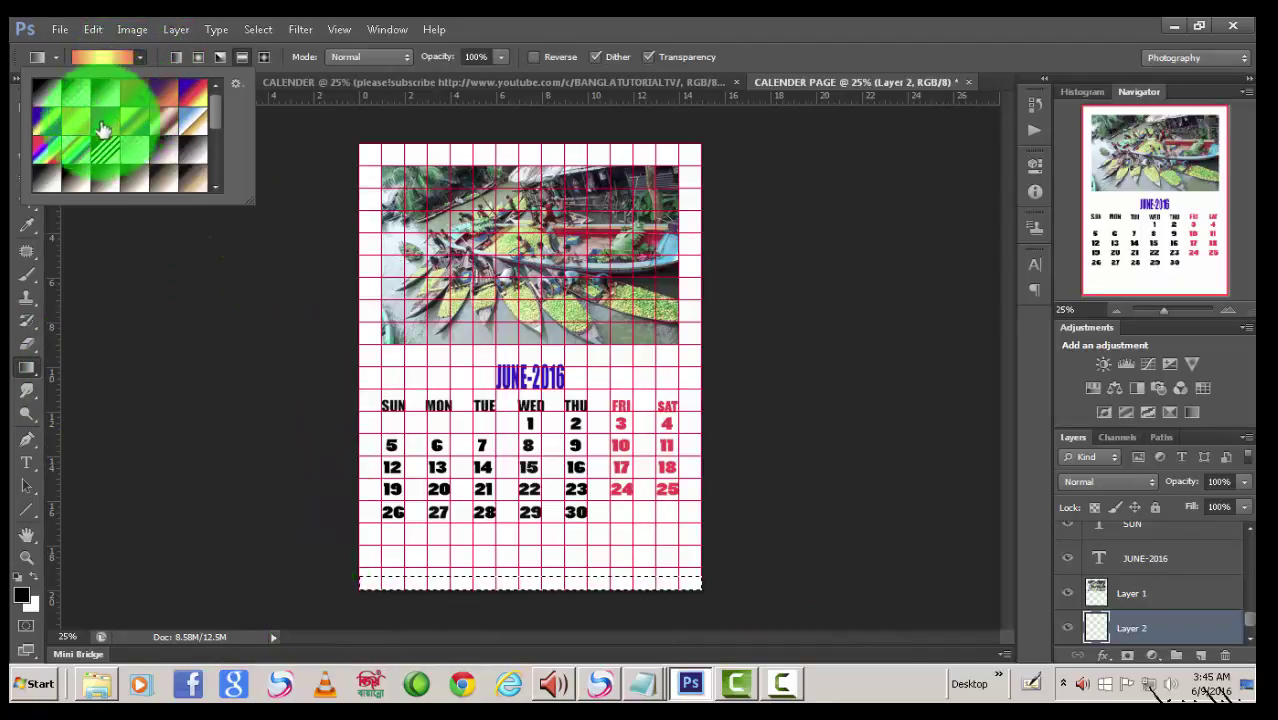
{"action": "left_click", "coordinate": [110, 57]}
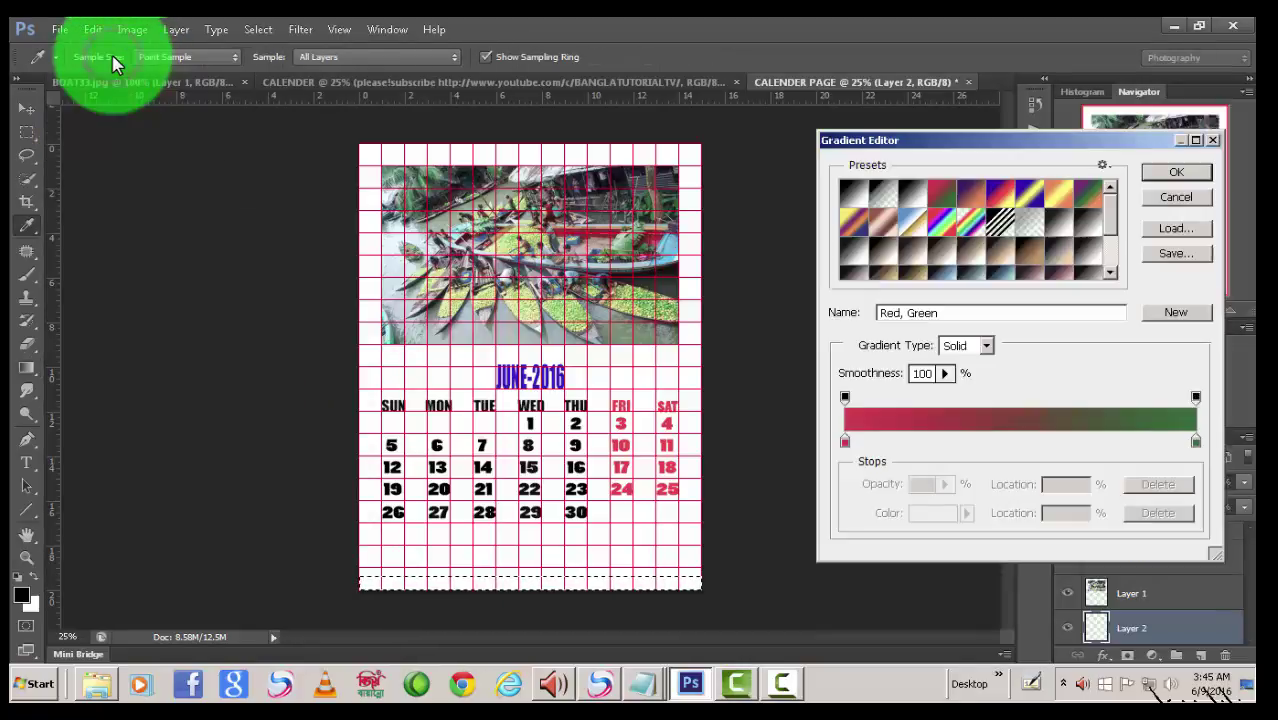
{"action": "left_click", "coordinate": [1176, 172]}
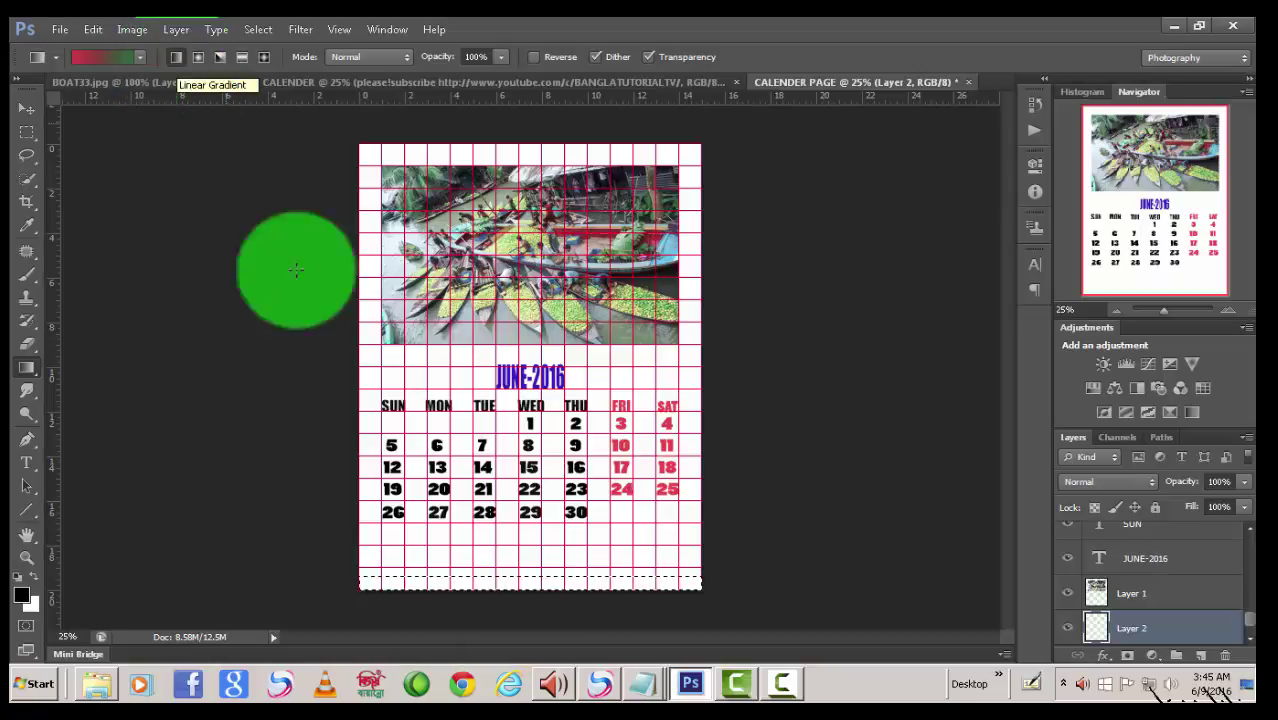
{"action": "left_click_drag", "start_coordinate": [328, 582], "coordinate": [790, 582]}
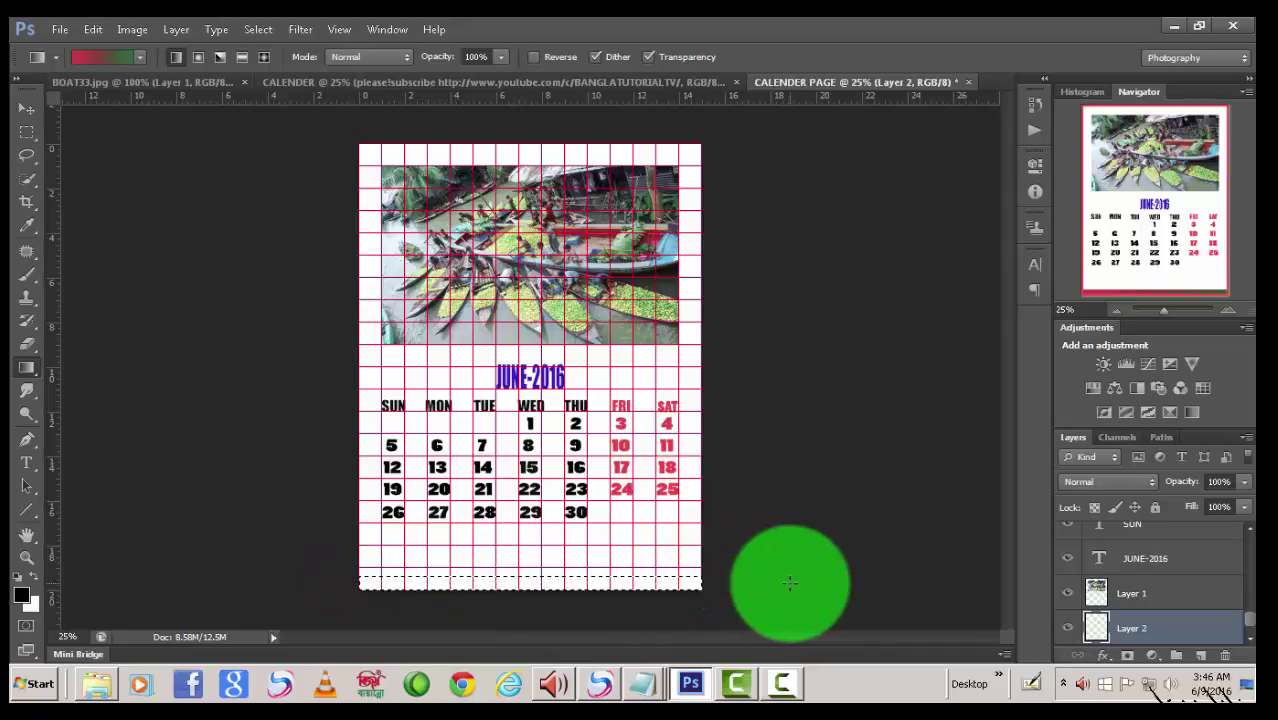
{"action": "left_click_drag", "start_coordinate": [787, 584], "coordinate": [787, 584]}
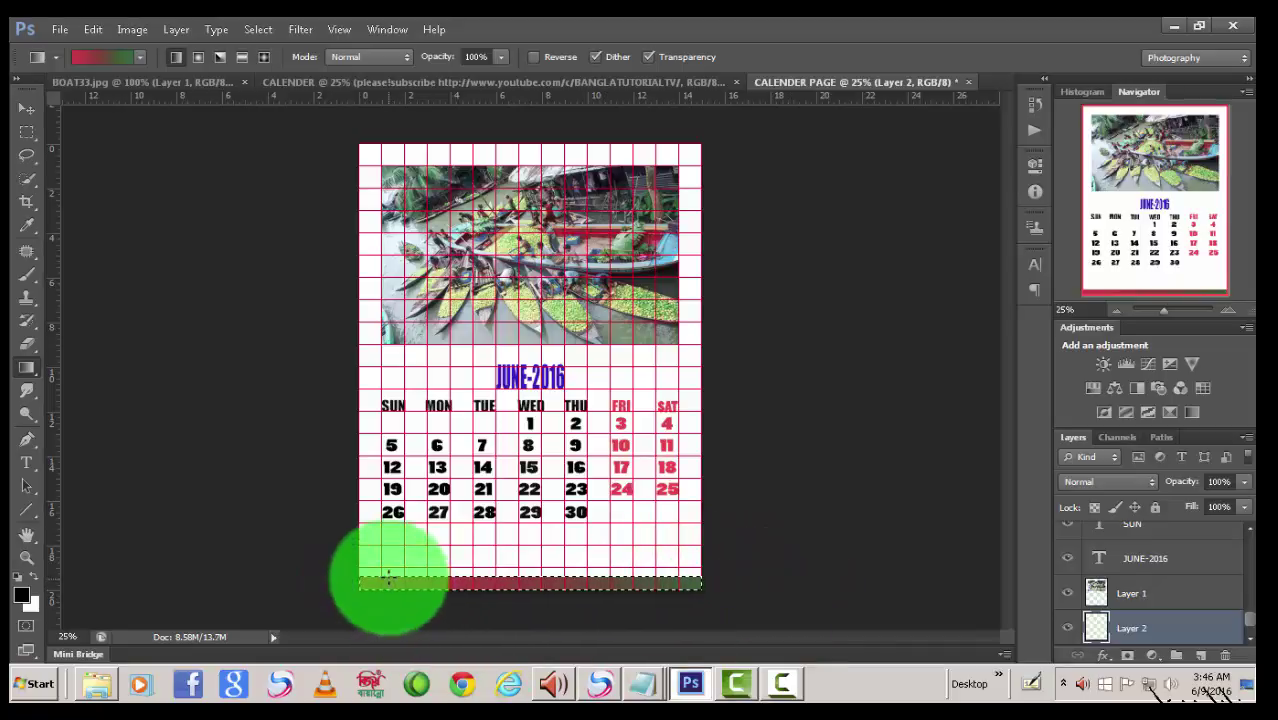
{"action": "left_click_drag", "start_coordinate": [389, 578], "coordinate": [647, 590]}
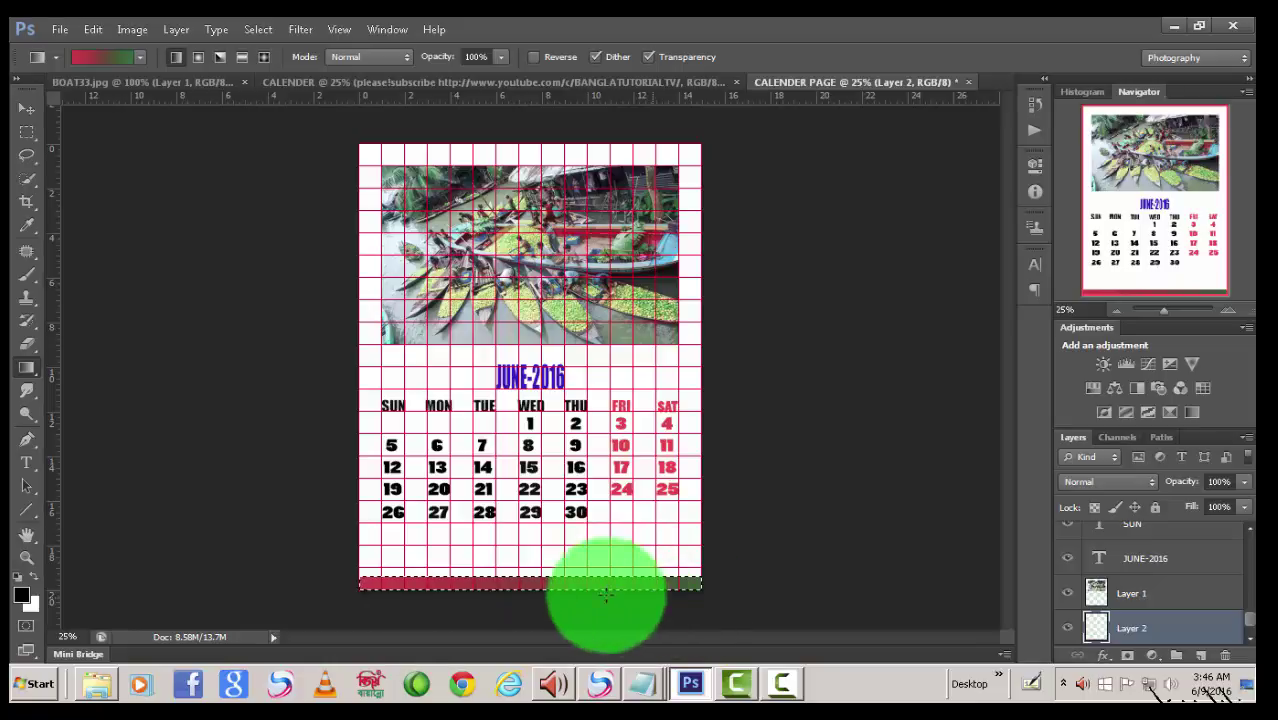
{"action": "mouse_move", "coordinate": [656, 592]}
{"action": "left_mouse_down"}
{"action": "mouse_move", "coordinate": [442, 598]}
{"action": "mouse_move", "coordinate": [684, 597]}
{"action": "mouse_move", "coordinate": [902, 458]}
{"action": "mouse_move", "coordinate": [550, 230]}
{"action": "mouse_move", "coordinate": [114, 162]}
{"action": "left_mouse_up"}
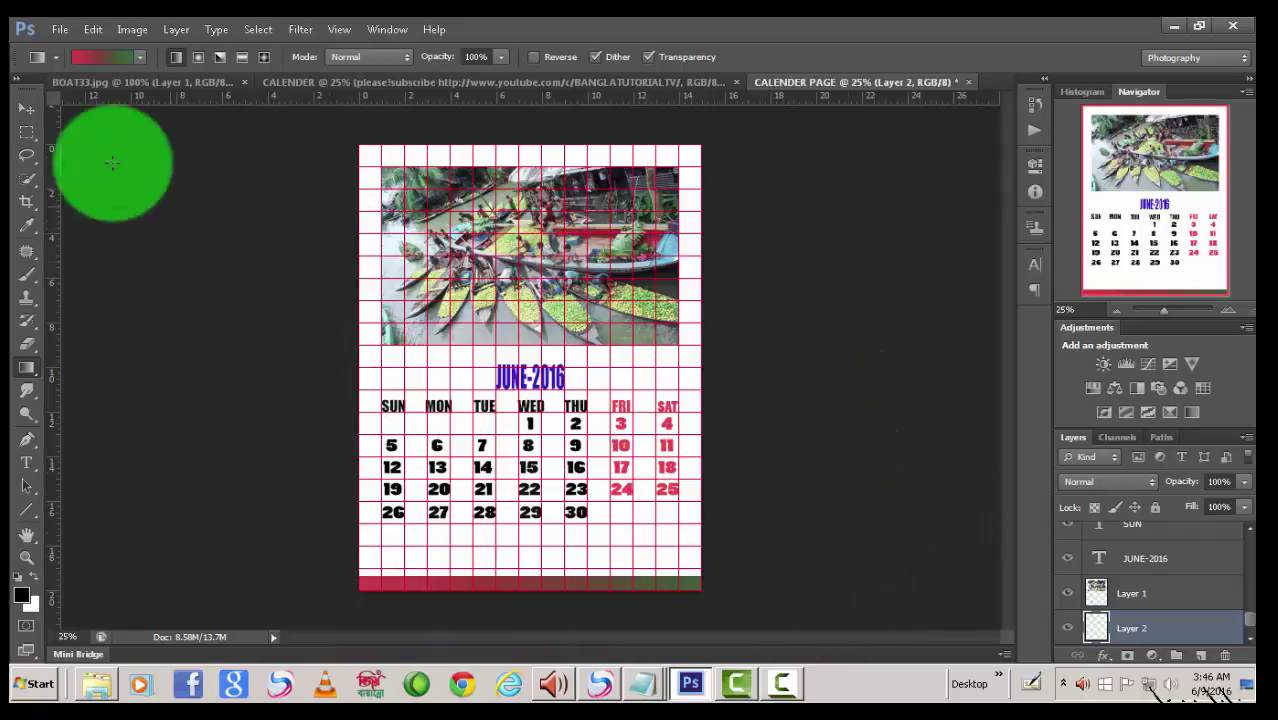
Marquee a thin strip across the top edge of the page.
{"action": "left_click", "coordinate": [27, 131]}
{"action": "mouse_move", "coordinate": [365, 165]}
{"action": "left_mouse_down"}
{"action": "mouse_move", "coordinate": [350, 137]}
{"action": "mouse_move", "coordinate": [702, 152]}
{"action": "left_mouse_up"}
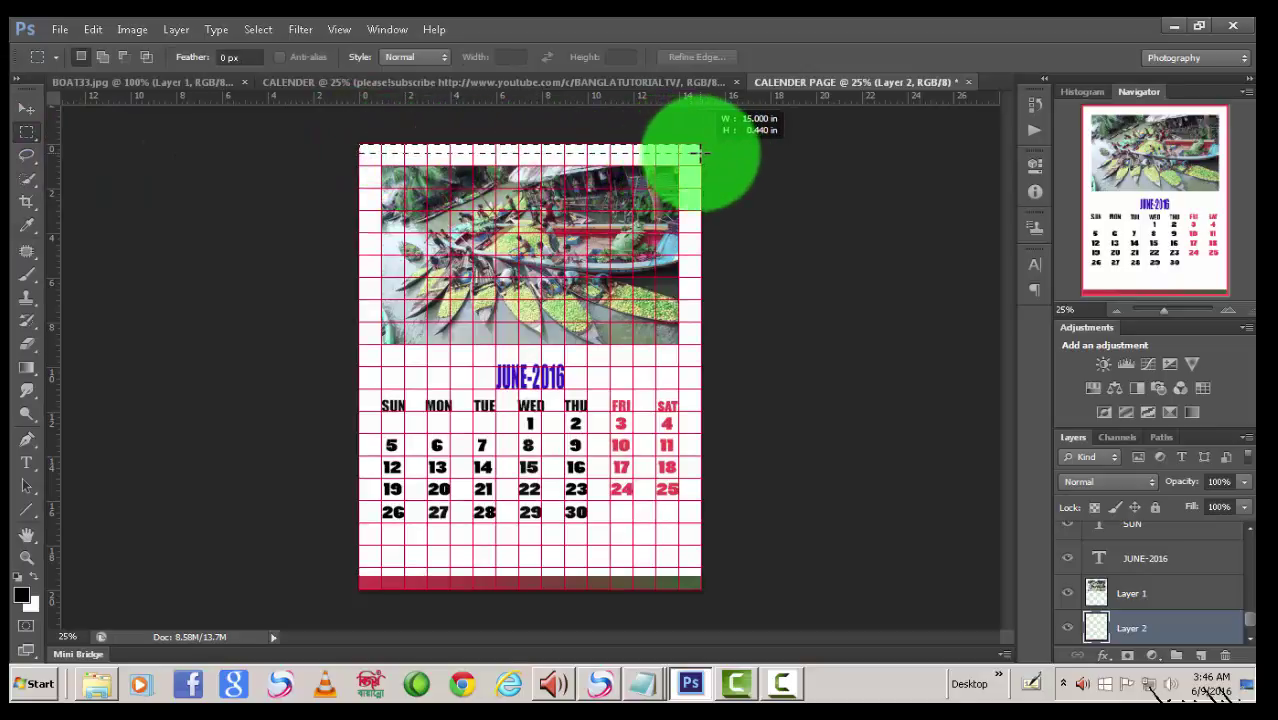
{"action": "left_click_drag", "start_coordinate": [702, 152], "coordinate": [702, 152]}
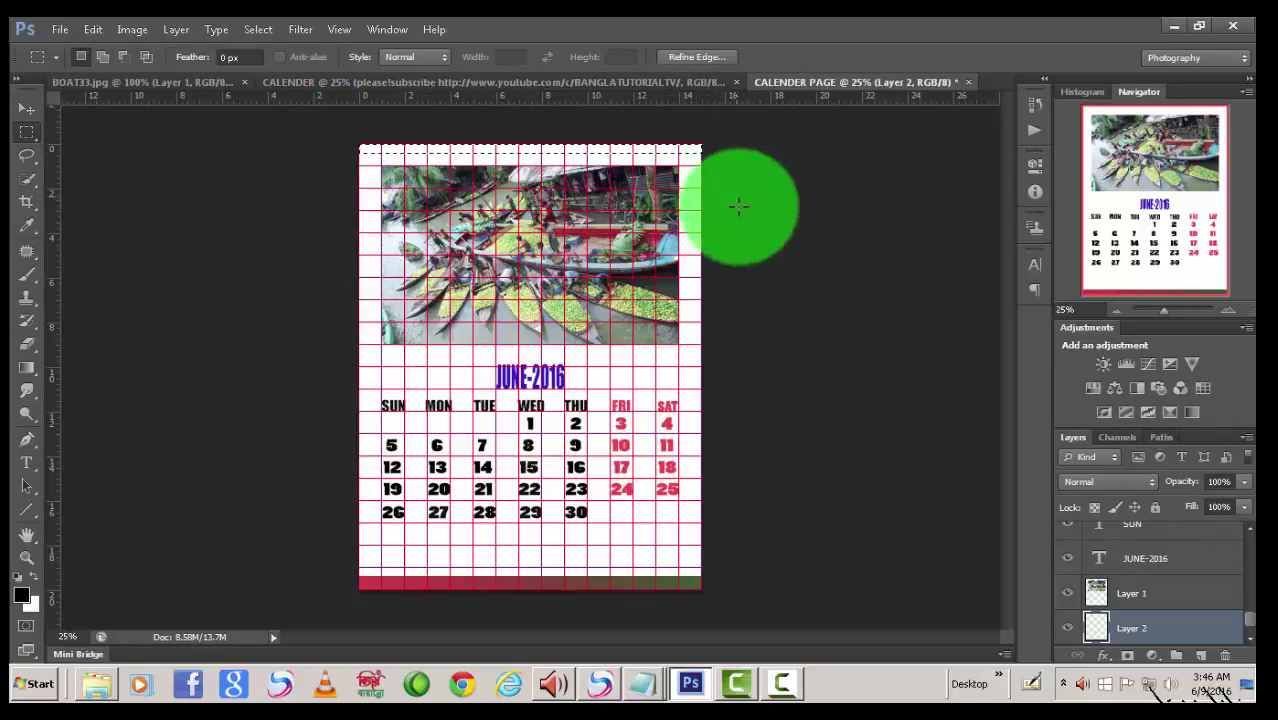
Fill the top strip with the Black, White gradient preset.
{"action": "left_click", "coordinate": [27, 367]}
{"action": "left_click", "coordinate": [115, 60]}
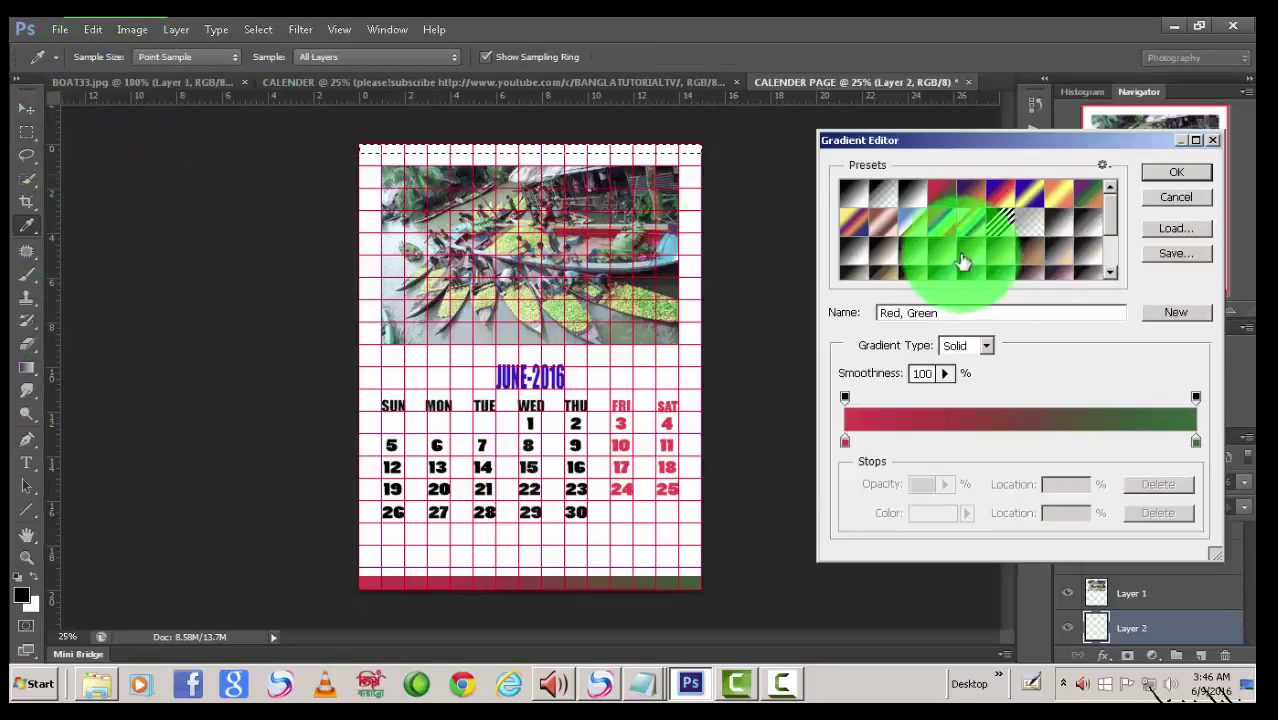
{"action": "left_click", "coordinate": [911, 193]}
{"action": "left_click", "coordinate": [1165, 178]}
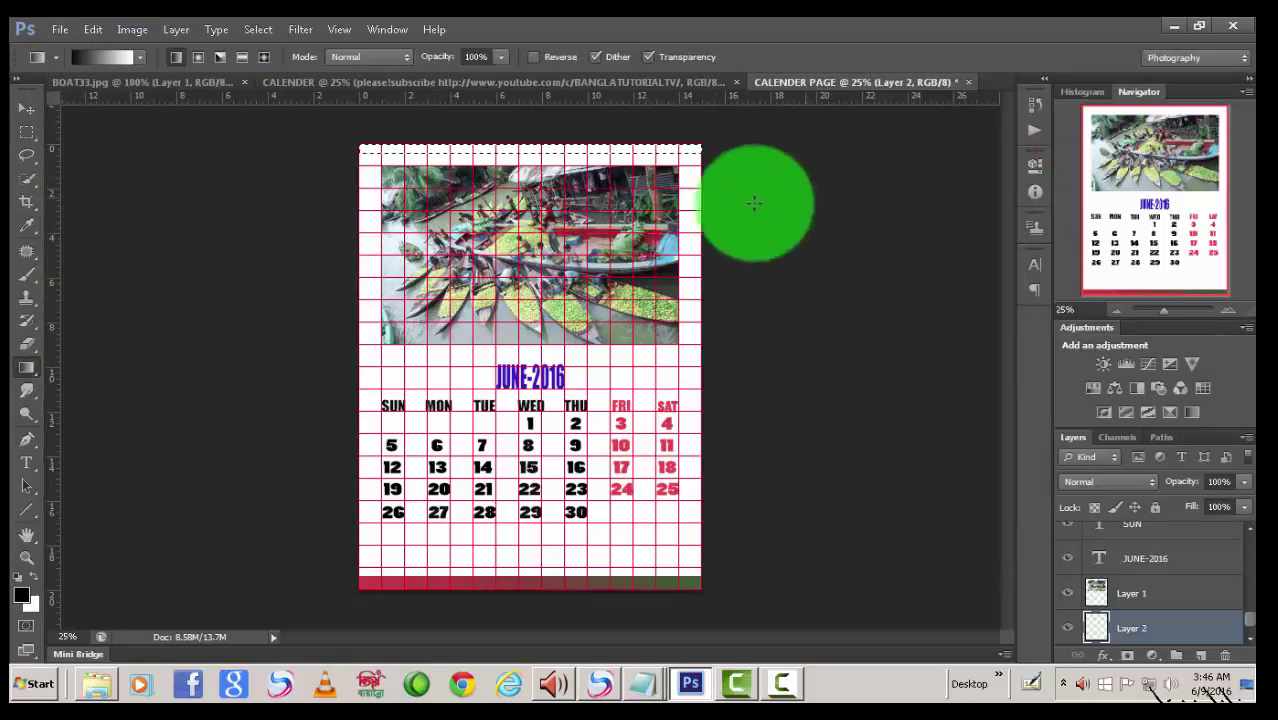
{"action": "left_click_drag", "start_coordinate": [816, 150], "coordinate": [320, 153]}
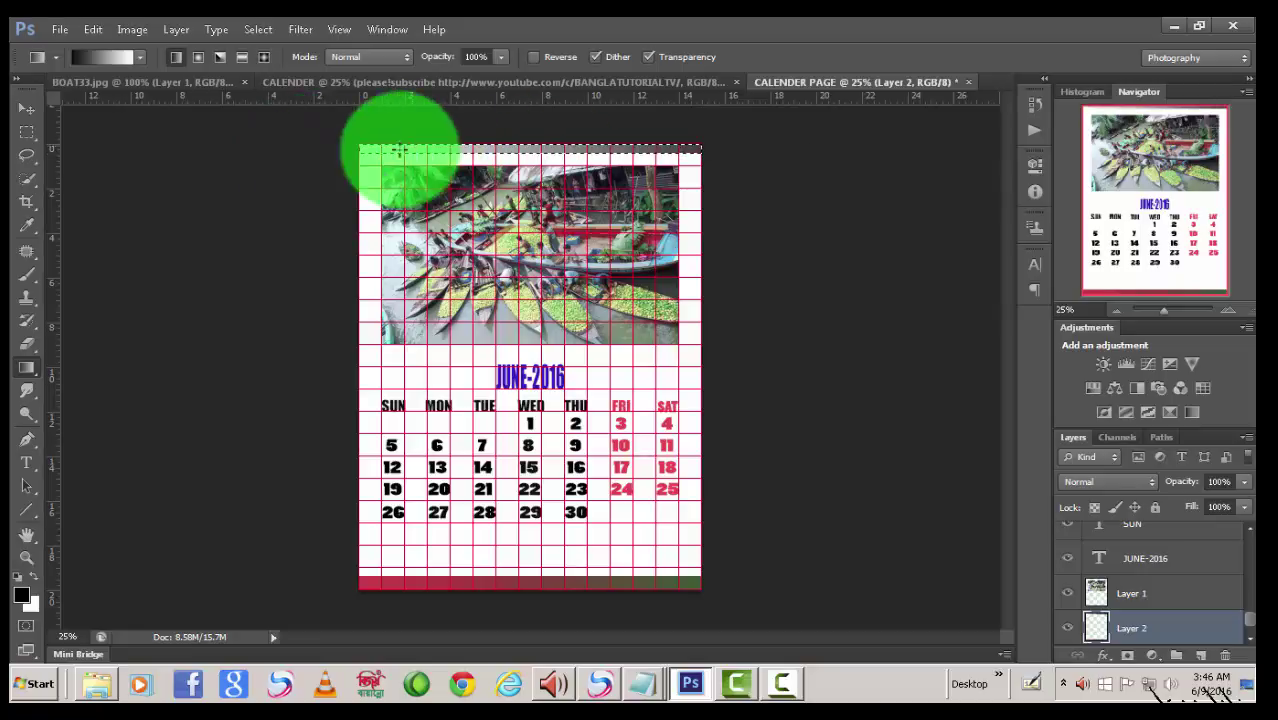
{"action": "mouse_move", "coordinate": [302, 153]}
{"action": "left_mouse_down"}
{"action": "mouse_move", "coordinate": [706, 148]}
{"action": "mouse_move", "coordinate": [987, 323]}
{"action": "mouse_move", "coordinate": [471, 194]}
{"action": "mouse_move", "coordinate": [399, 137]}
{"action": "mouse_move", "coordinate": [716, 168]}
{"action": "mouse_move", "coordinate": [533, 143]}
{"action": "mouse_move", "coordinate": [482, 157]}
{"action": "left_mouse_up"}
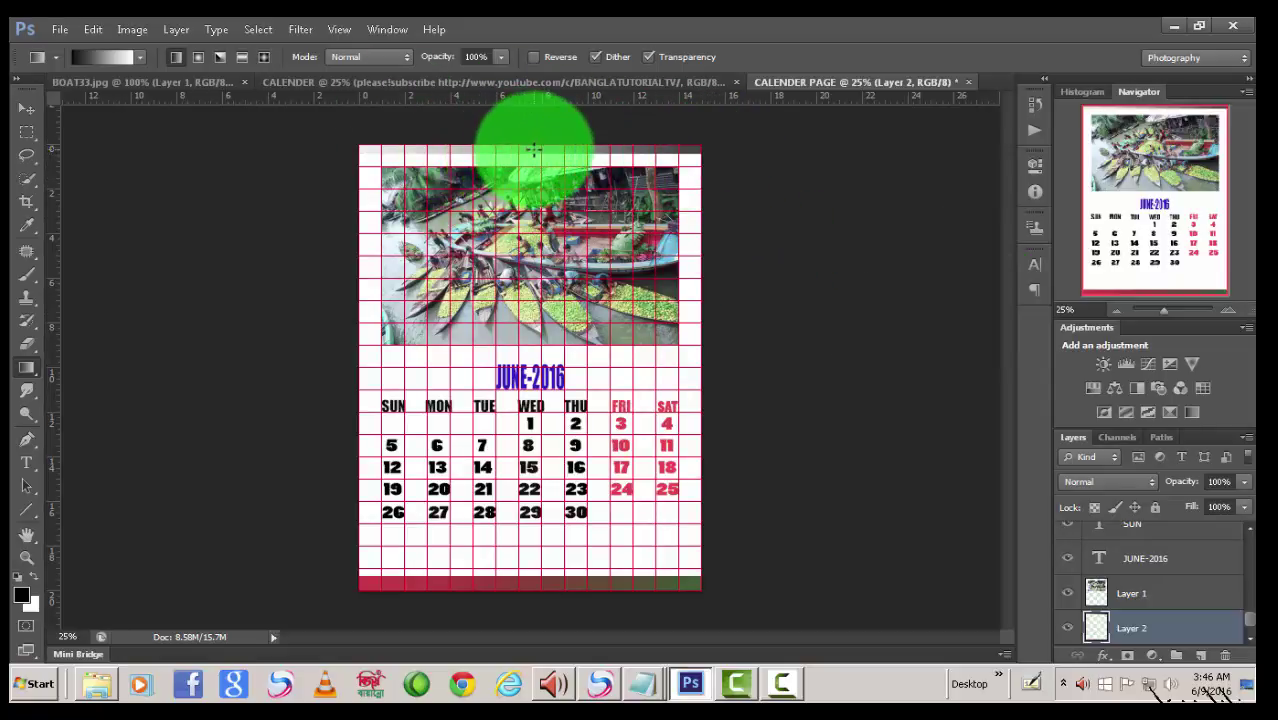
{"action": "mouse_move", "coordinate": [520, 150]}
{"action": "left_mouse_down"}
{"action": "mouse_move", "coordinate": [642, 143]}
{"action": "mouse_move", "coordinate": [494, 142]}
{"action": "mouse_move", "coordinate": [598, 147]}
{"action": "mouse_move", "coordinate": [642, 205]}
{"action": "mouse_move", "coordinate": [608, 285]}
{"action": "mouse_move", "coordinate": [660, 272]}
{"action": "mouse_move", "coordinate": [379, 143]}
{"action": "mouse_move", "coordinate": [642, 171]}
{"action": "mouse_move", "coordinate": [676, 150]}
{"action": "mouse_move", "coordinate": [827, 345]}
{"action": "mouse_move", "coordinate": [827, 486]}
{"action": "mouse_move", "coordinate": [465, 400]}
{"action": "mouse_move", "coordinate": [422, 337]}
{"action": "mouse_move", "coordinate": [610, 448]}
{"action": "left_mouse_up"}
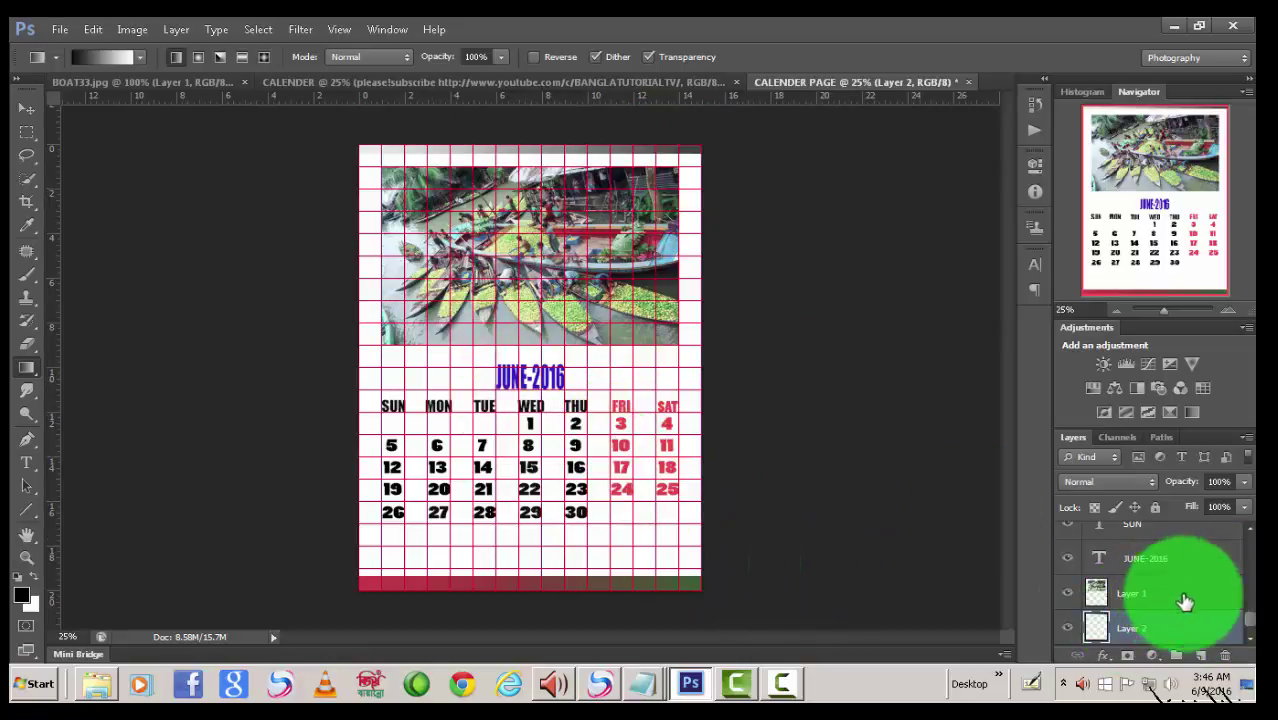
Replace the JUNE-2016 title's Bevel & Emboss with a 1 px black outside Stroke.
{"action": "mouse_move", "coordinate": [1150, 558]}
{"action": "left_mouse_down"}
{"action": "mouse_move", "coordinate": [463, 371]}
{"action": "mouse_move", "coordinate": [1113, 575]}
{"action": "left_mouse_up"}
{"action": "double_click", "coordinate": [1102, 562]}
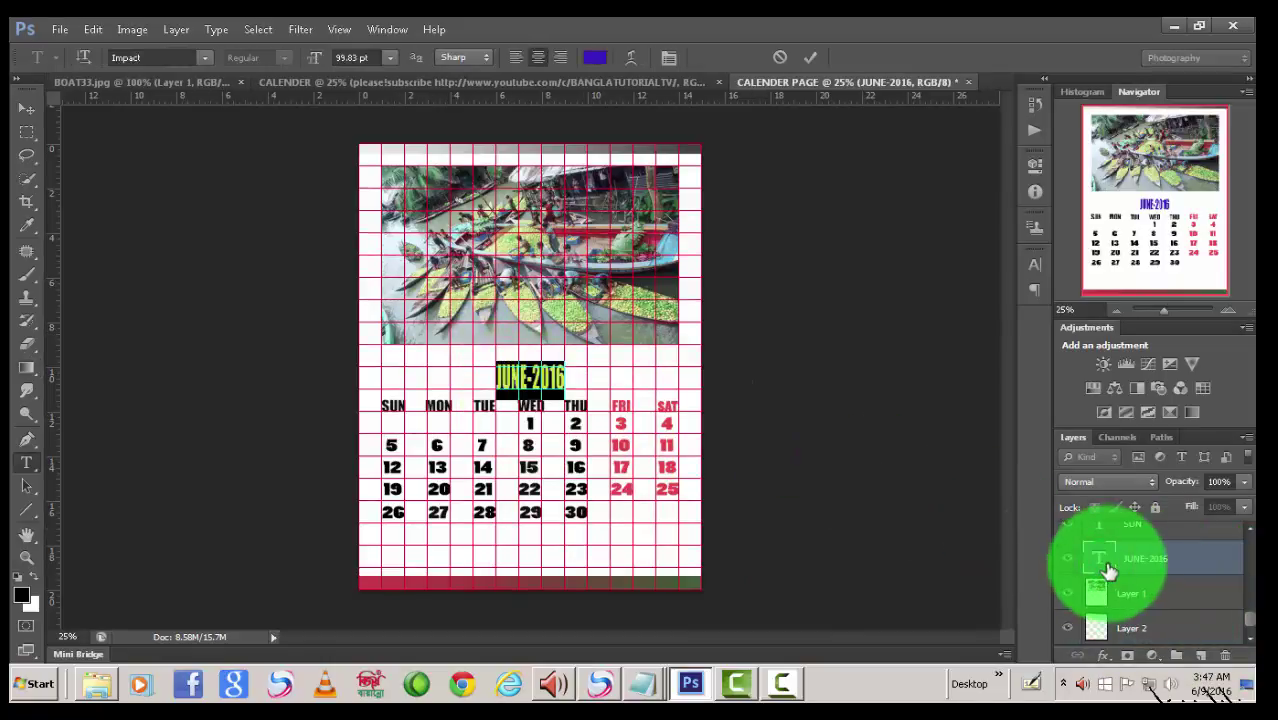
{"action": "double_click", "coordinate": [1202, 562]}
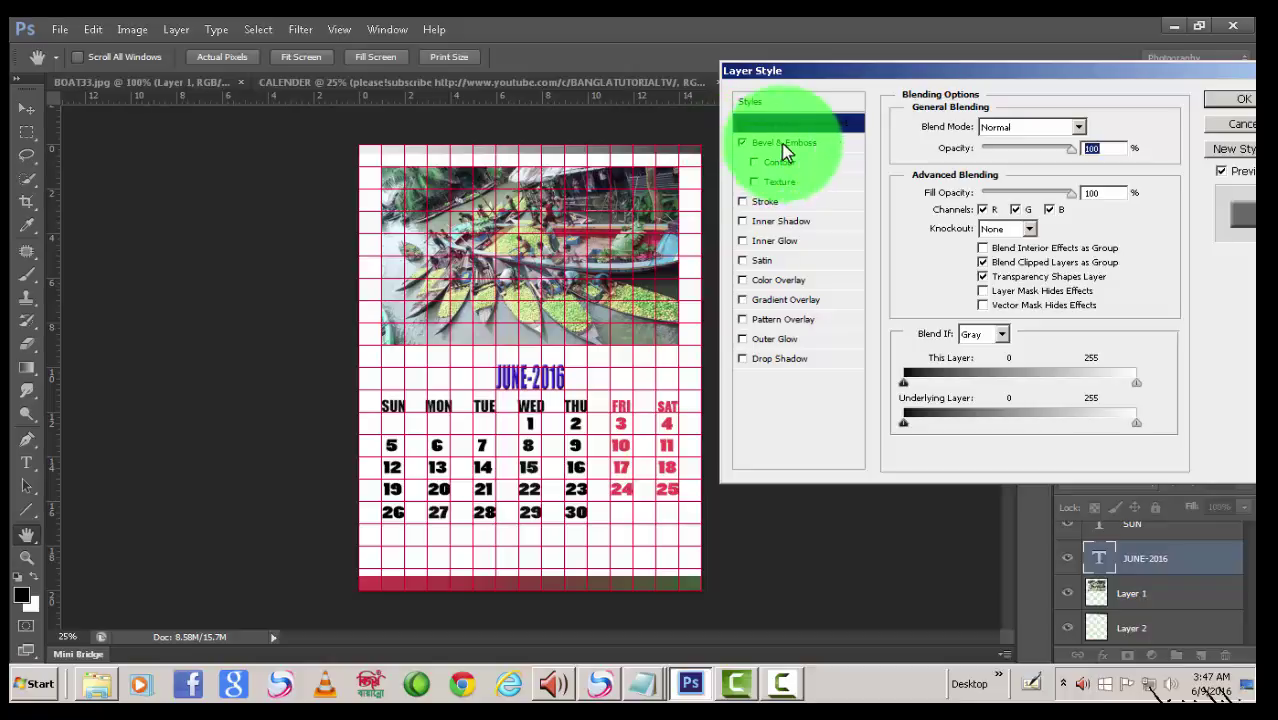
{"action": "left_click", "coordinate": [781, 145]}
{"action": "left_click", "coordinate": [746, 145]}
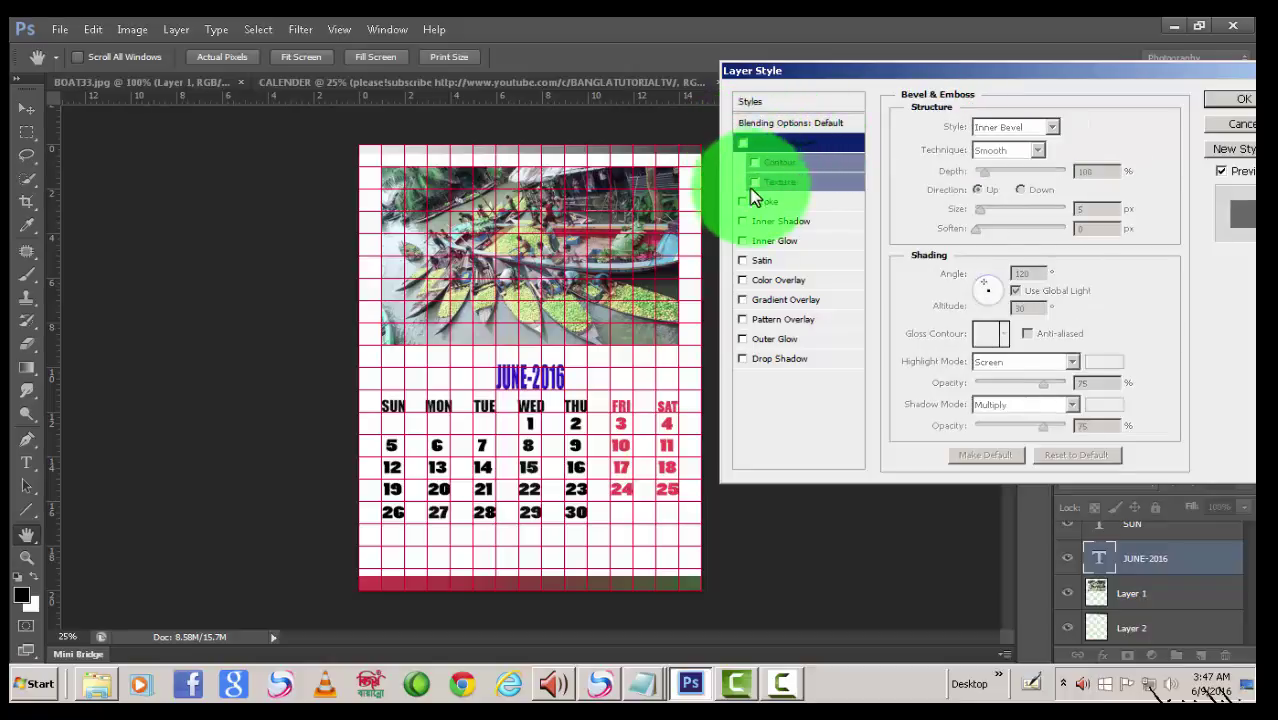
{"action": "left_click", "coordinate": [762, 202]}
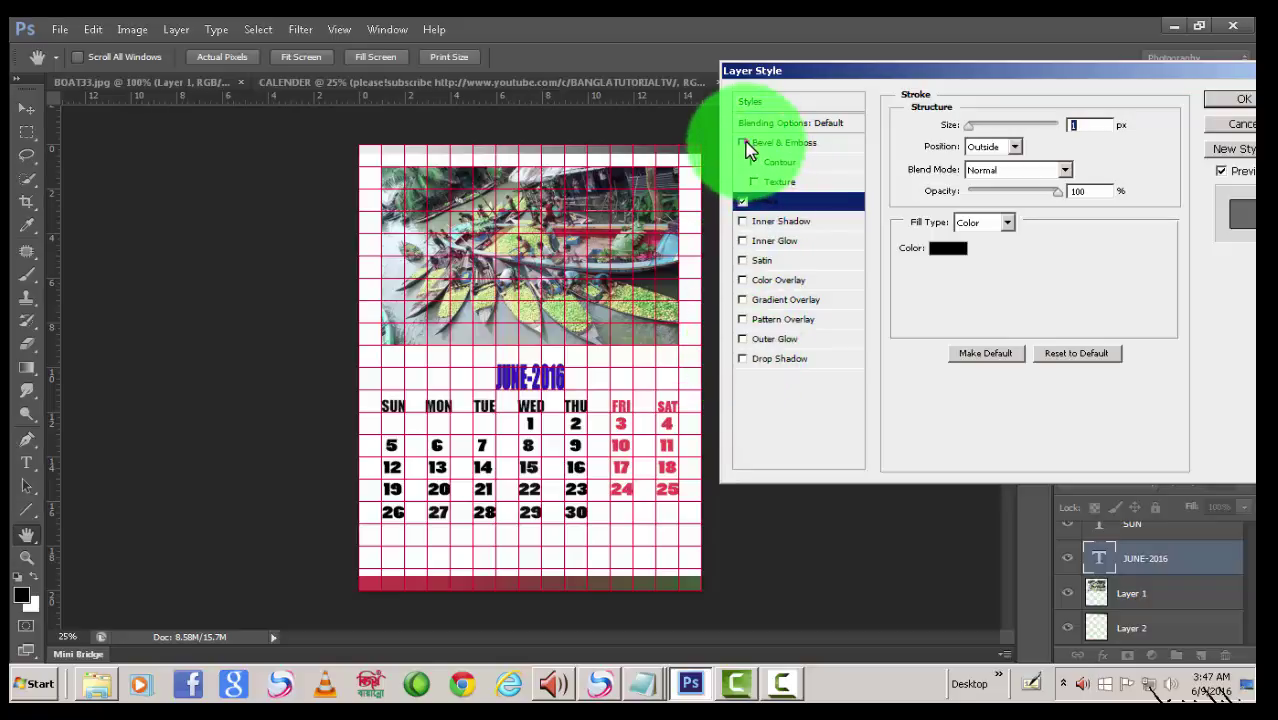
{"action": "left_click", "coordinate": [1242, 98]}
{"action": "key", "text": "g"}
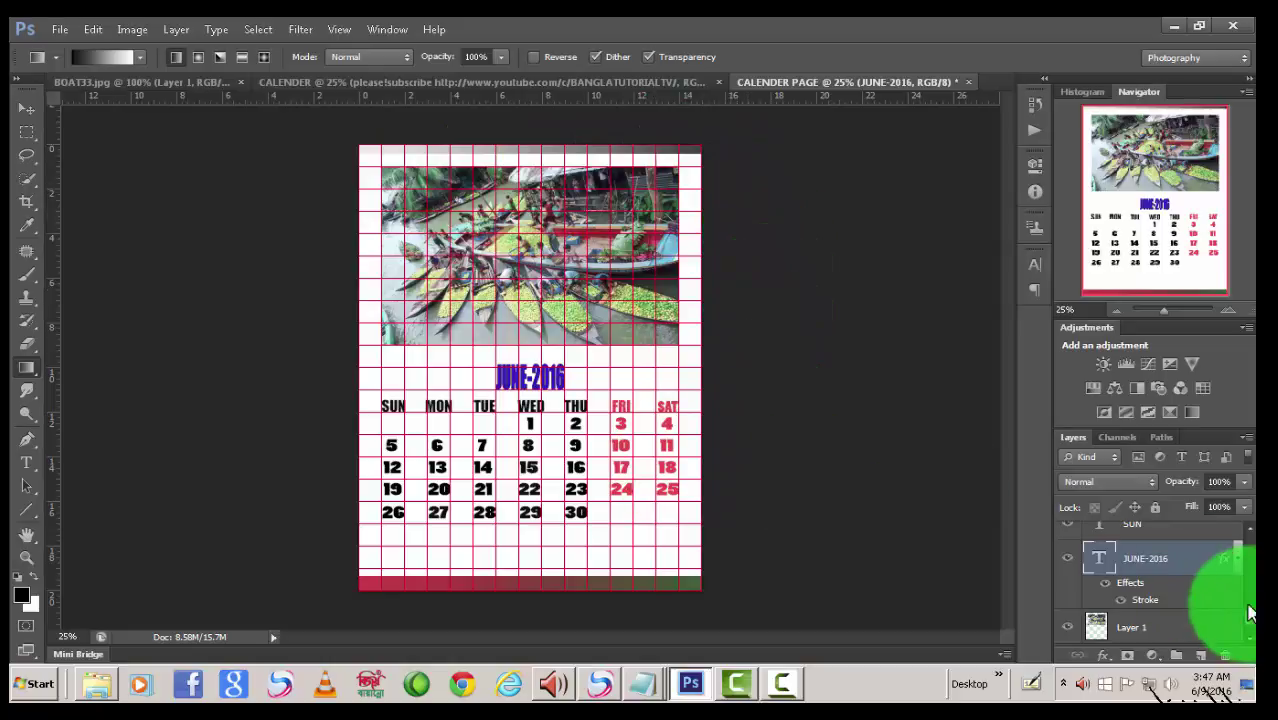
In Layer 1's style, enable Bevel & Emboss and a Stroke using the Red, Green gradient.
{"action": "double_click", "coordinate": [1178, 632]}
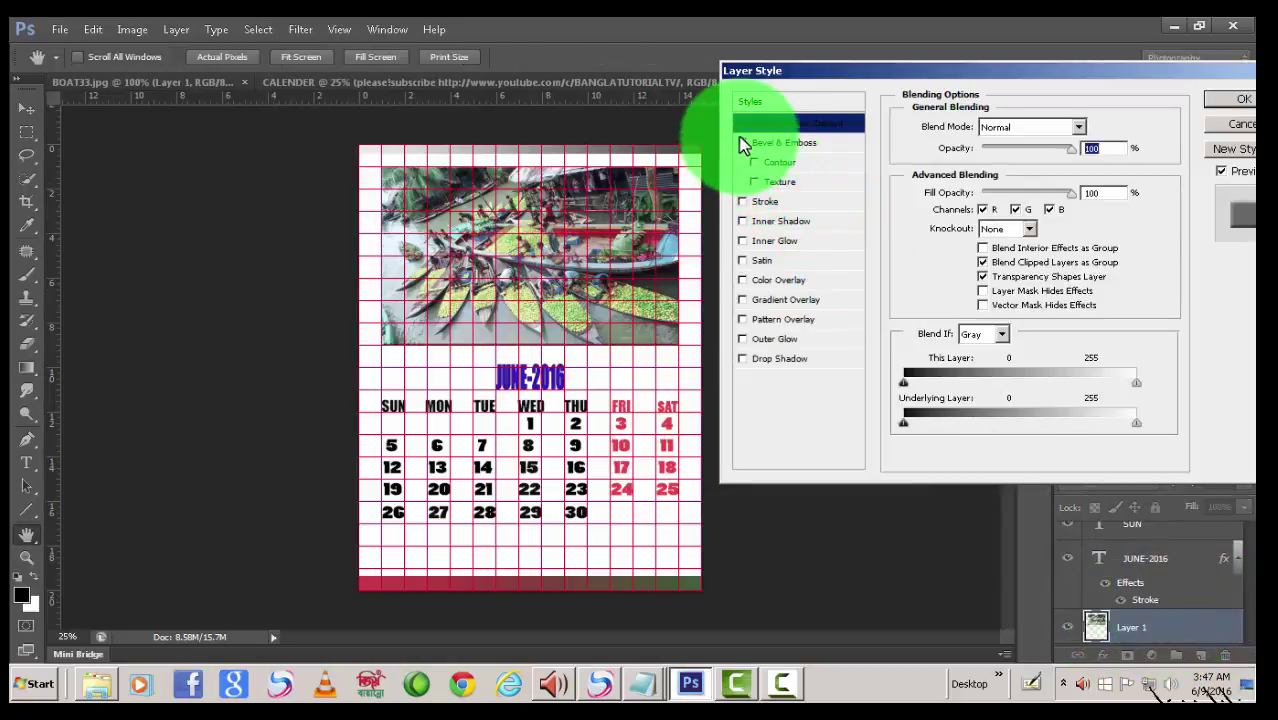
{"action": "left_click", "coordinate": [742, 143]}
{"action": "left_click", "coordinate": [790, 201]}
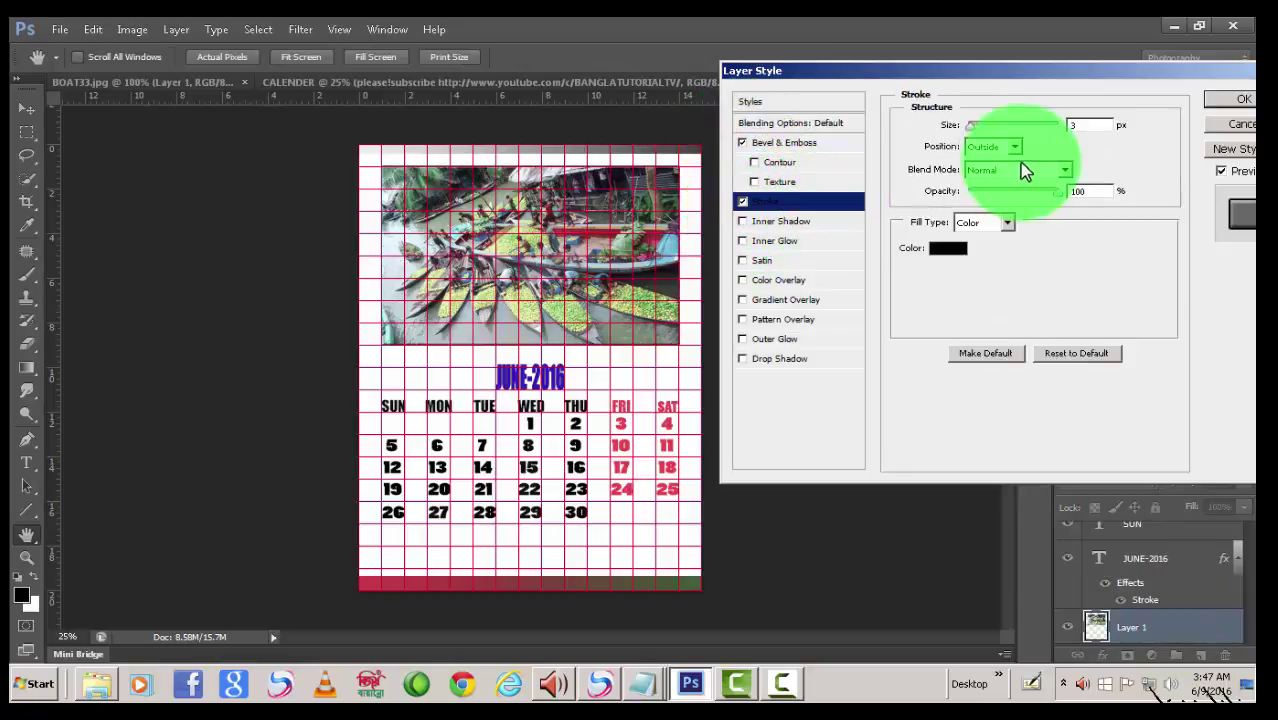
{"action": "left_click", "coordinate": [1005, 221]}
{"action": "left_click", "coordinate": [972, 256]}
{"action": "left_click", "coordinate": [1012, 253]}
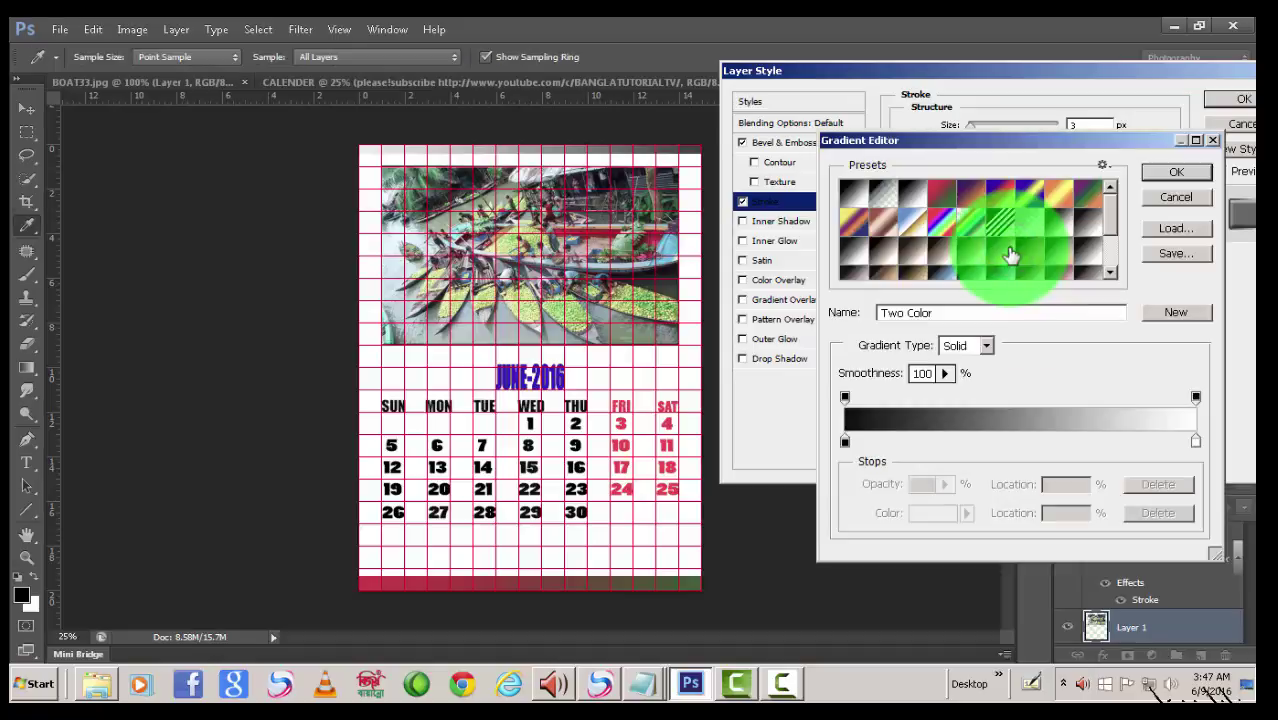
{"action": "left_click", "coordinate": [940, 195]}
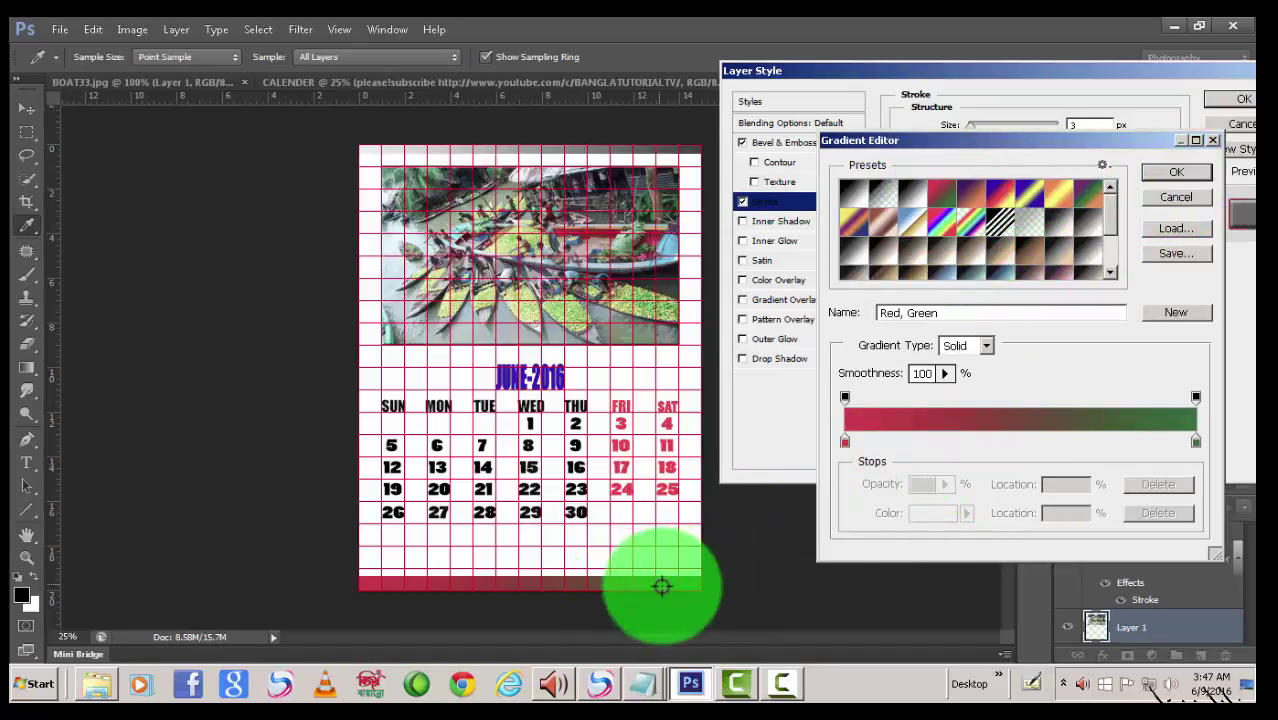
{"action": "left_click", "coordinate": [1178, 174]}
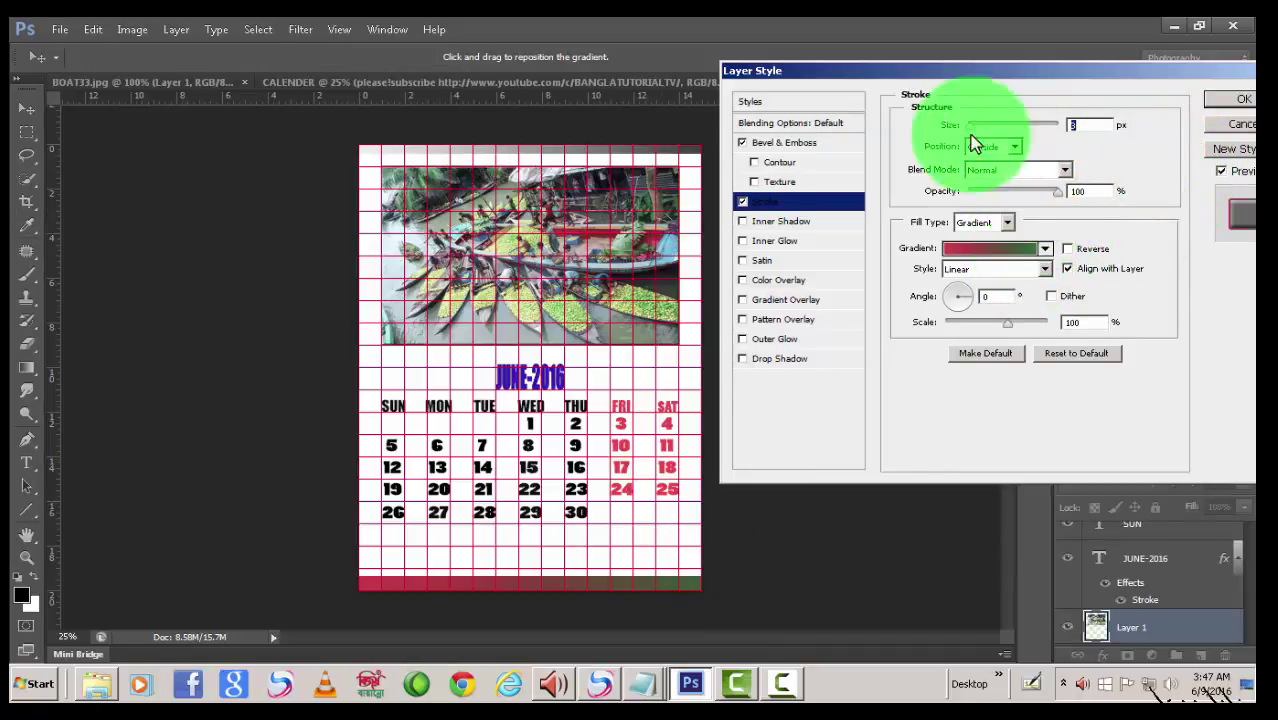
Set the photo stroke to 18 px, Inside position, and apply it.
{"action": "left_click_drag", "start_coordinate": [974, 125], "coordinate": [978, 128]}
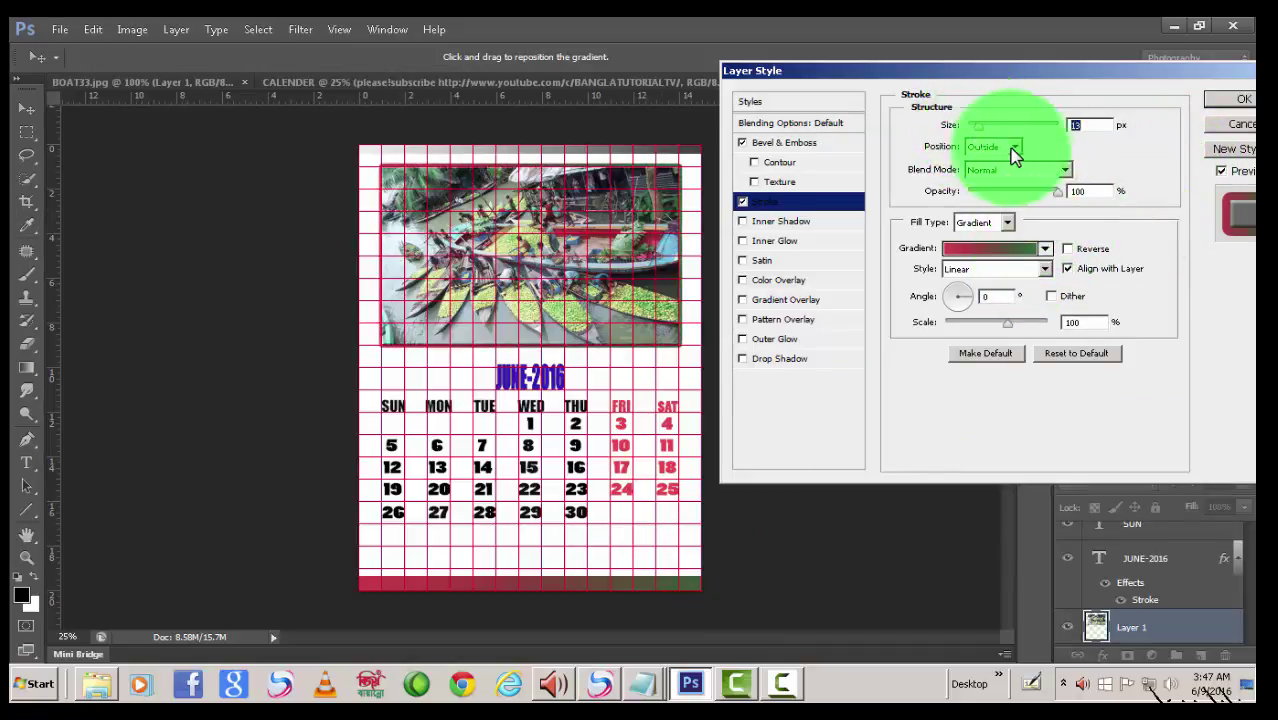
{"action": "left_click", "coordinate": [1012, 147]}
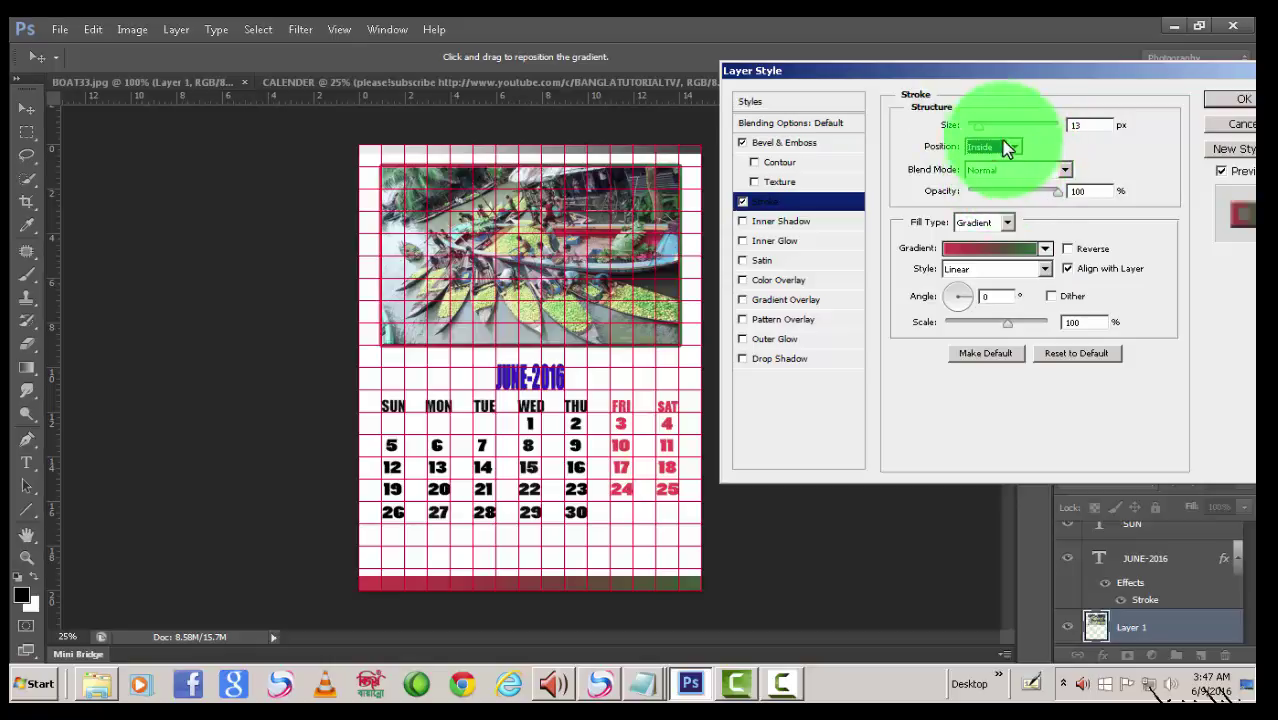
{"action": "left_click_drag", "start_coordinate": [983, 126], "coordinate": [986, 126]}
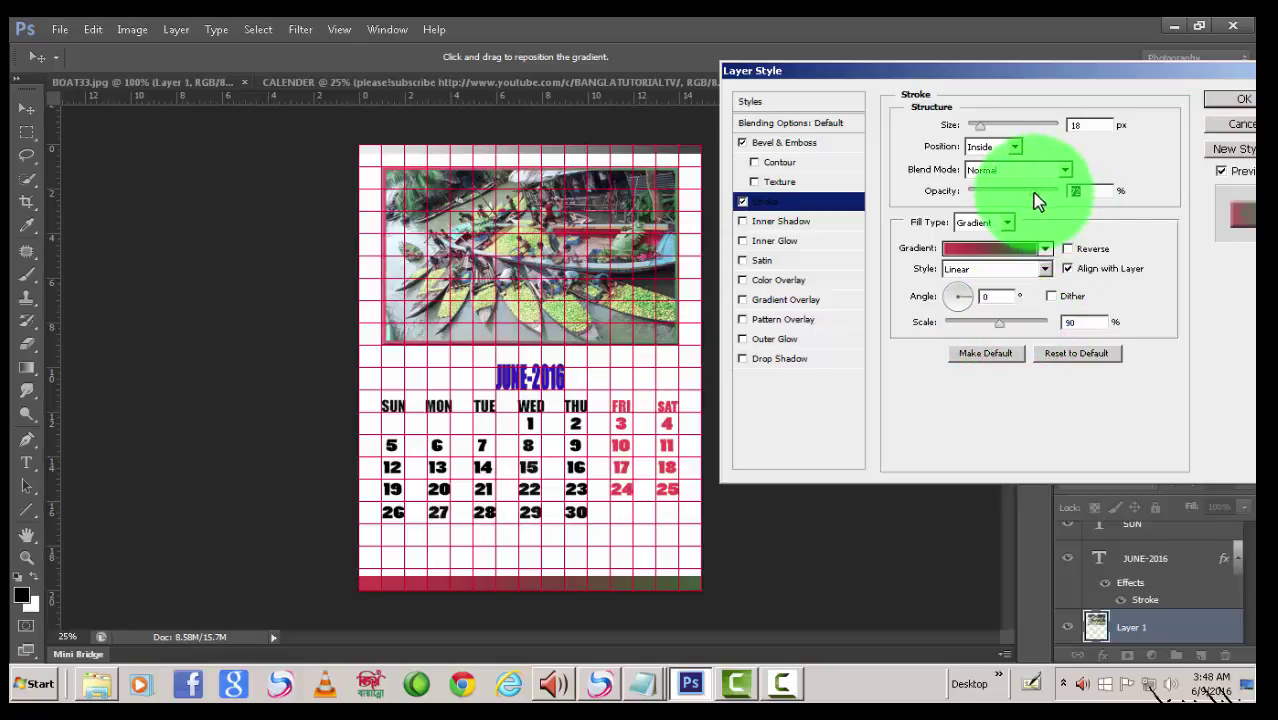
{"action": "left_click", "coordinate": [1232, 99]}
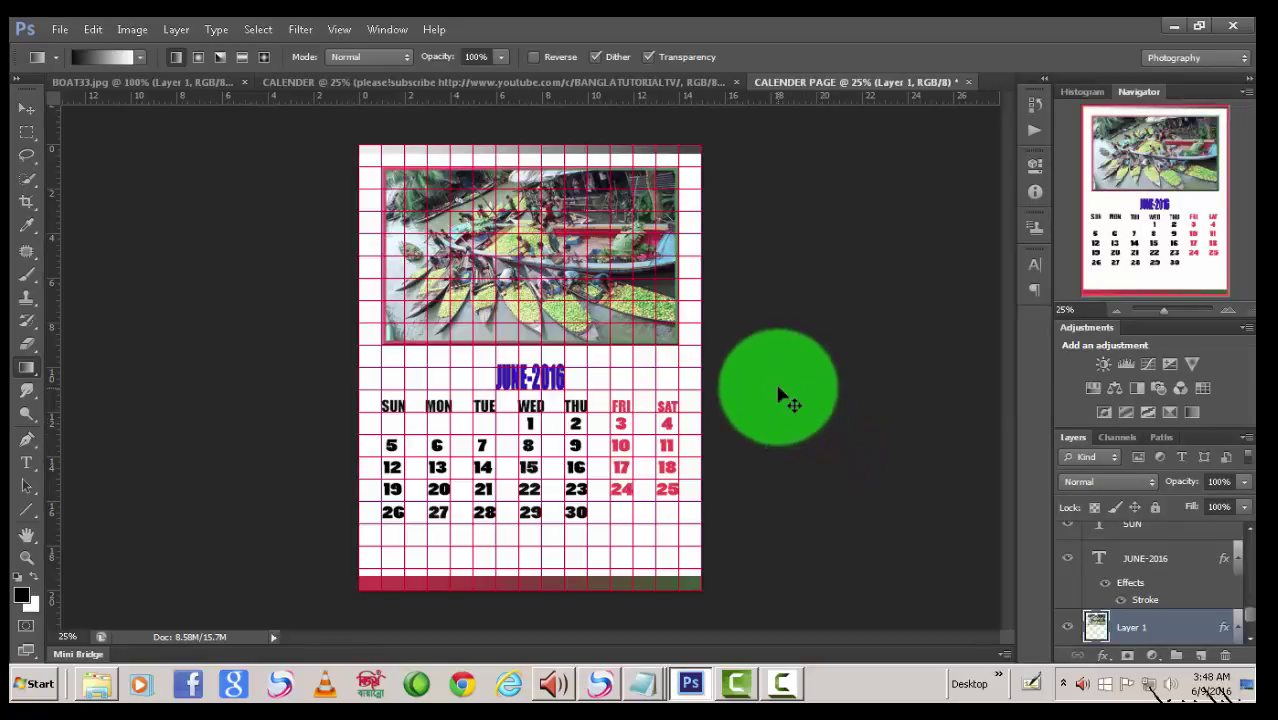
Turn off the red grid overlay on the CALENDER PAGE document to reveal the gradient-framed boat photo.
{"action": "key", "text": "ctrl+apostrophe"}
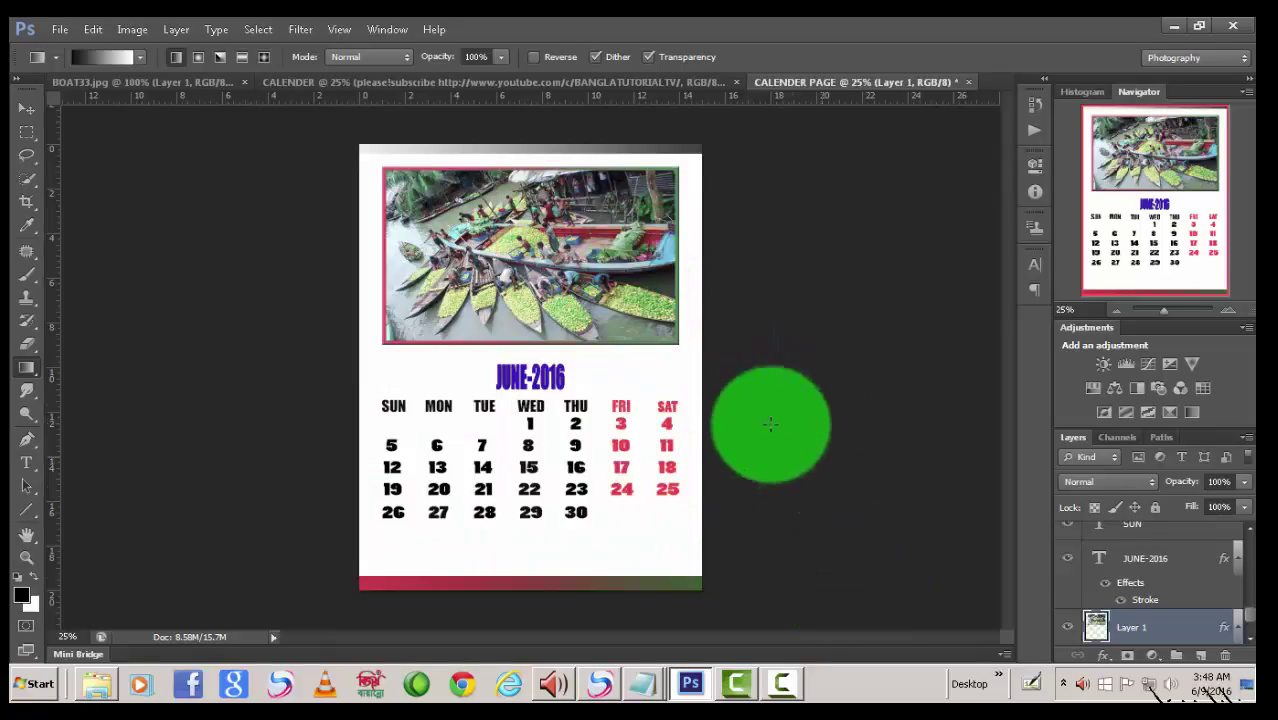